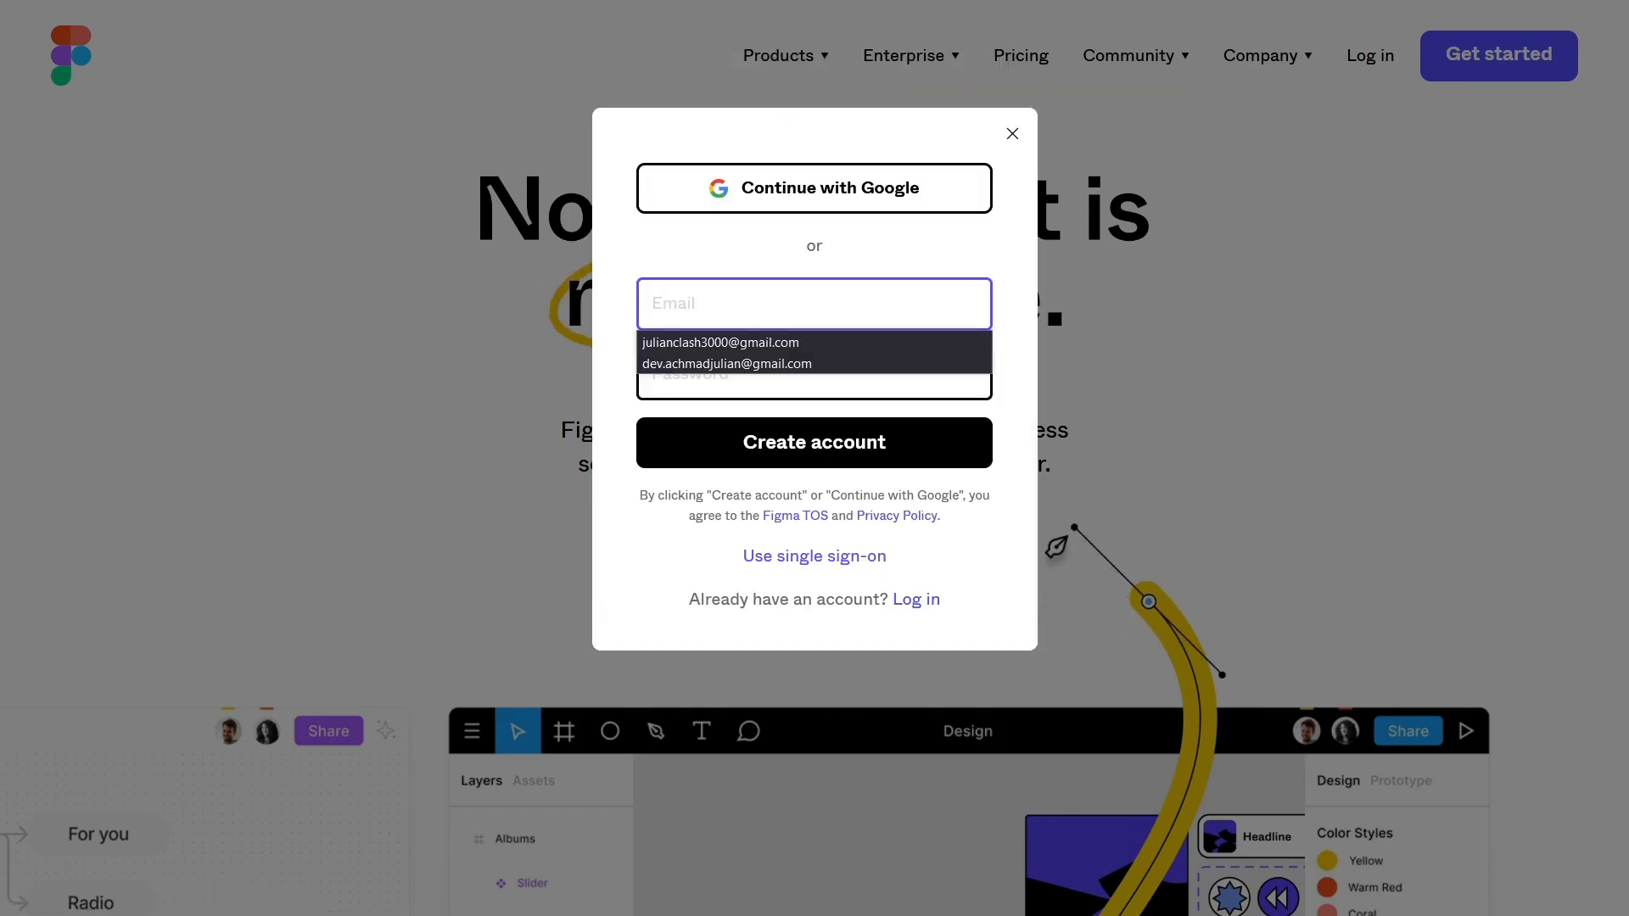
{"action": "mouse_move", "coordinate": [471, 8]}
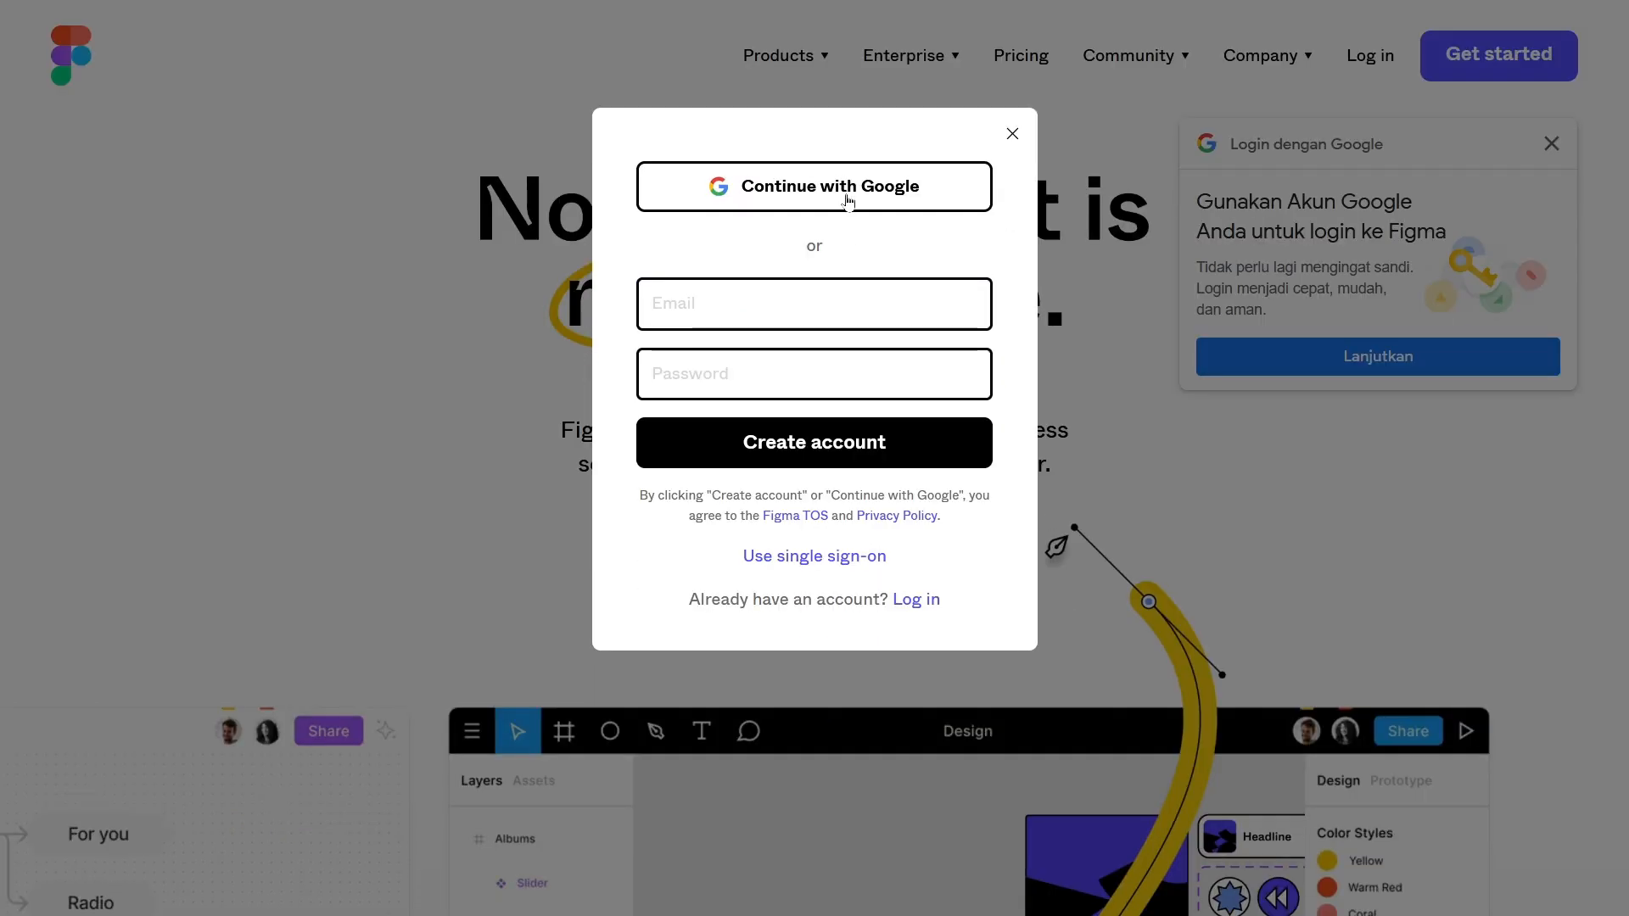
{"action": "left_click", "coordinate": [848, 189]}
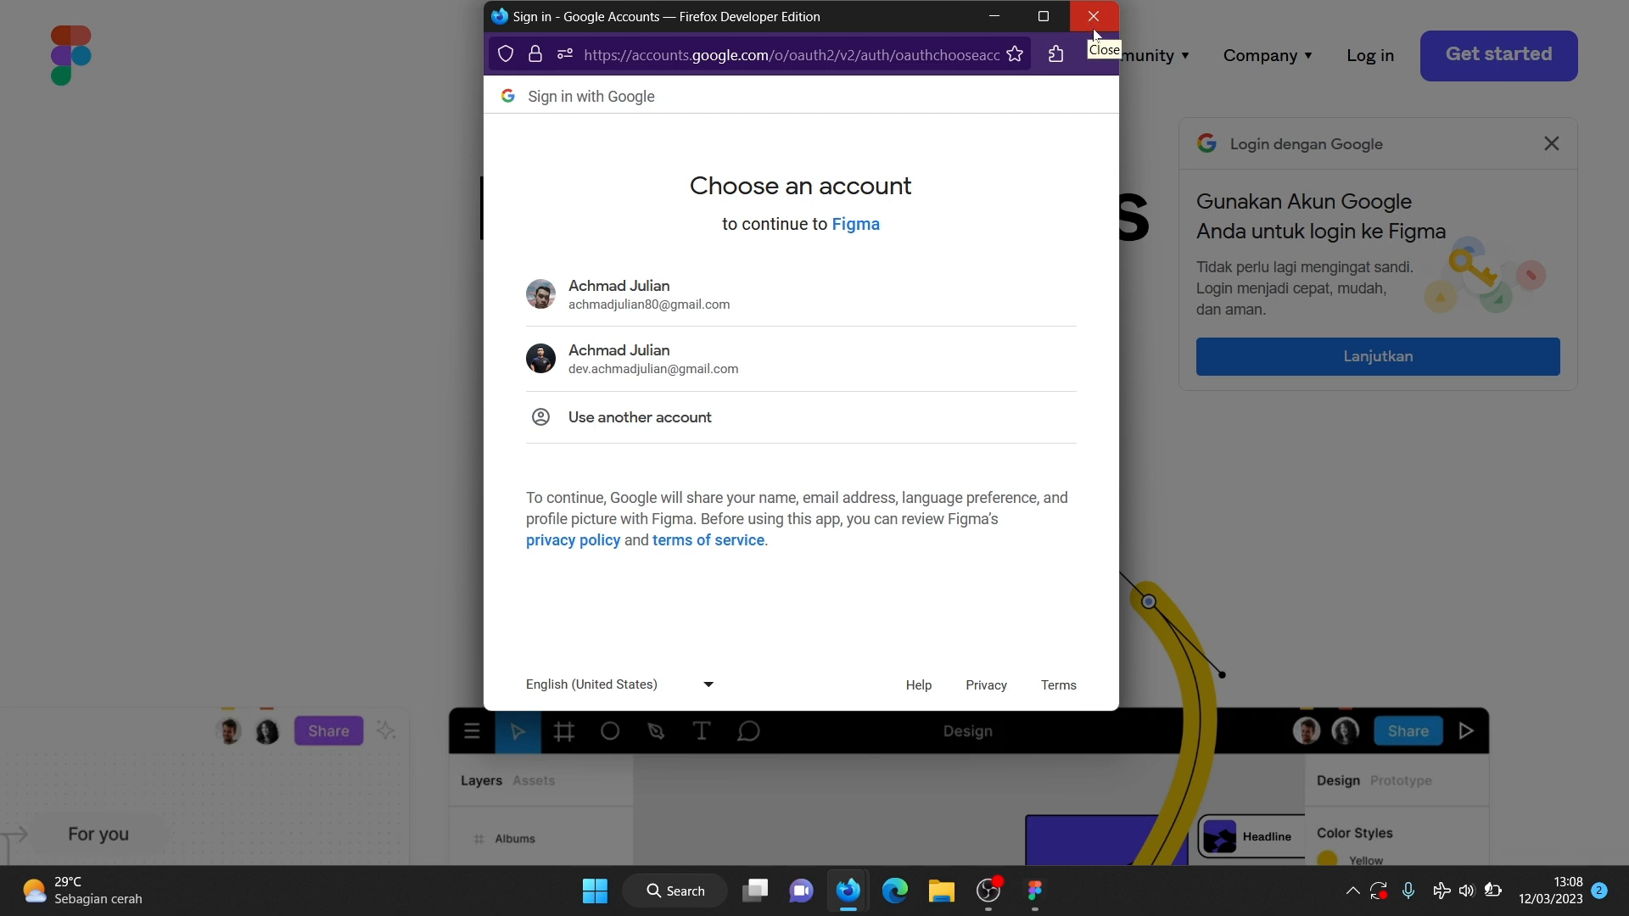
{"action": "left_click", "coordinate": [1093, 17]}
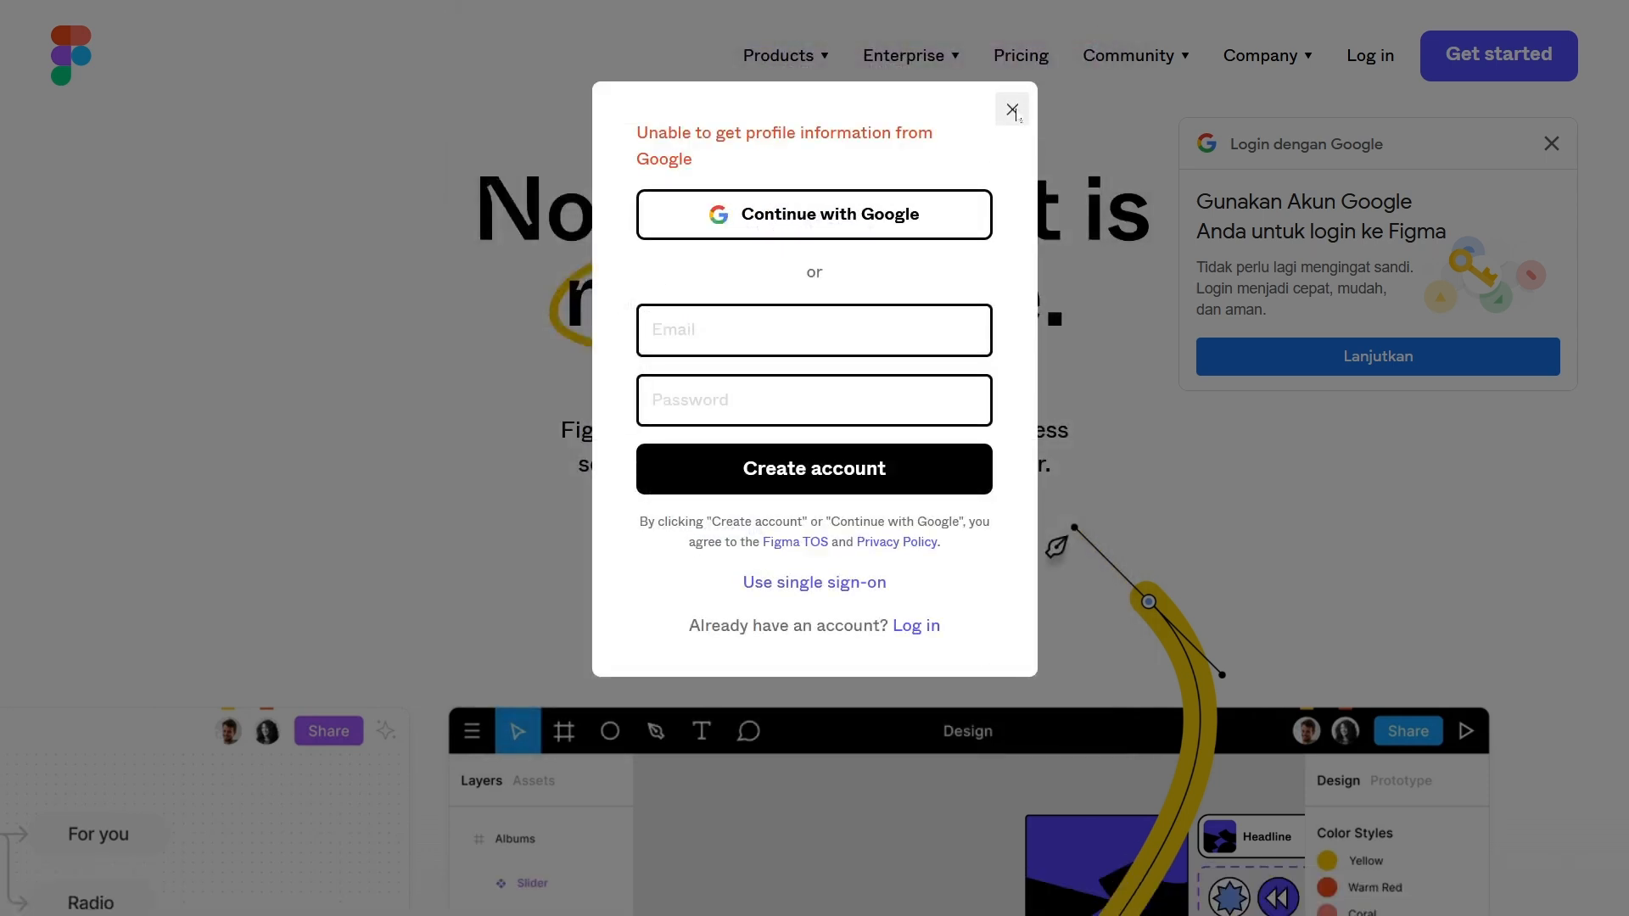
{"action": "left_click", "coordinate": [1012, 110]}
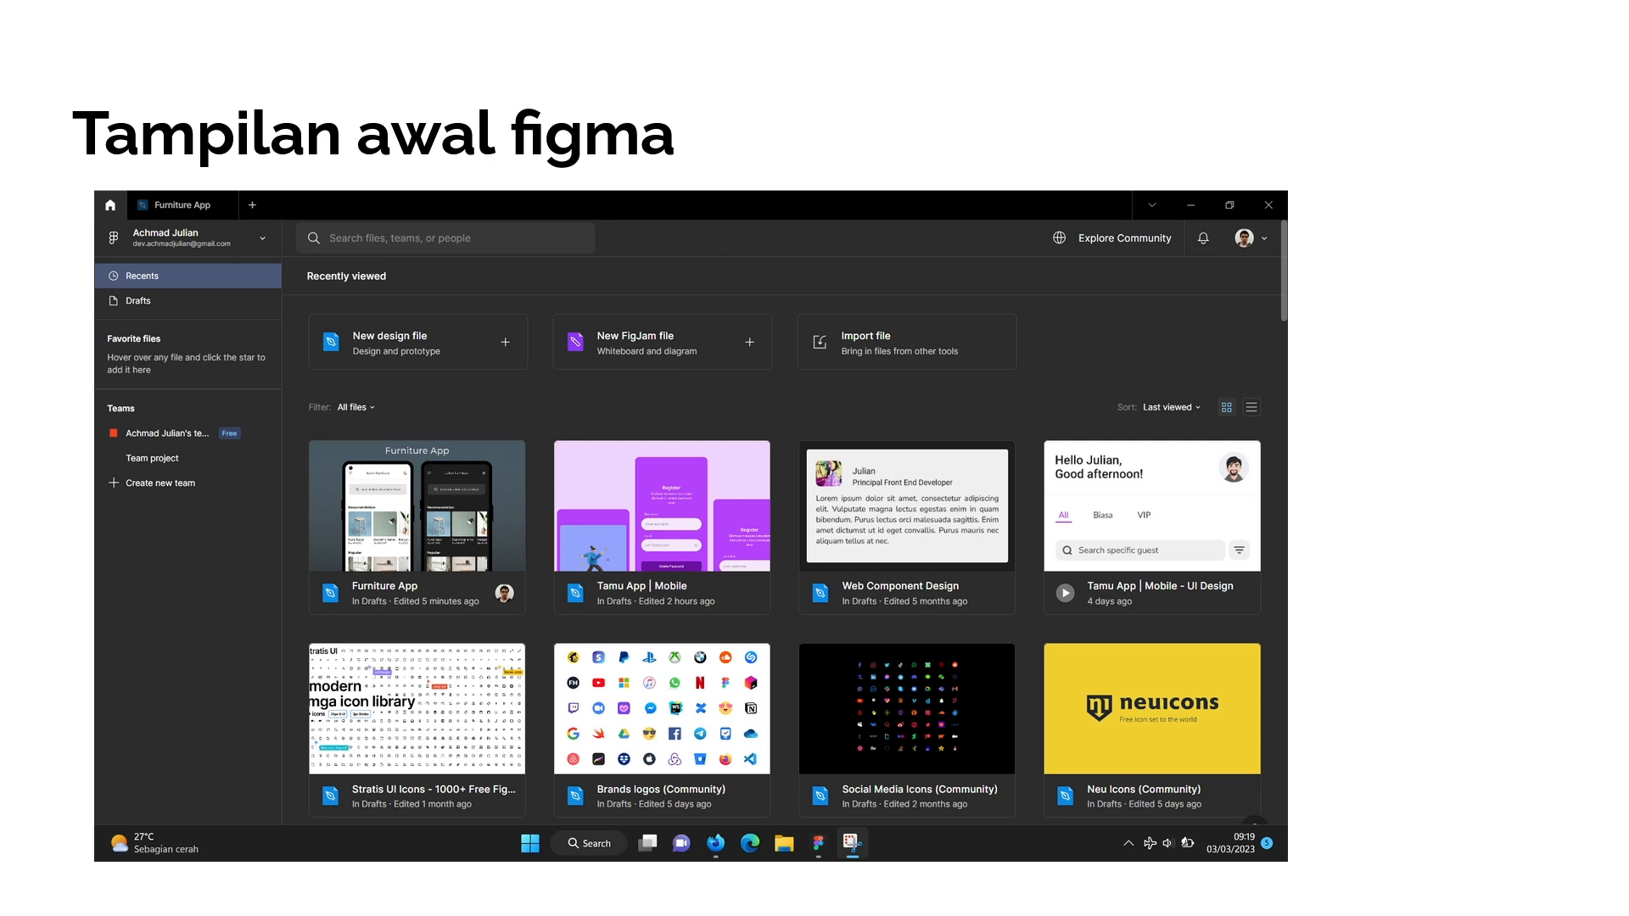
{"action": "key", "text": "Right"}
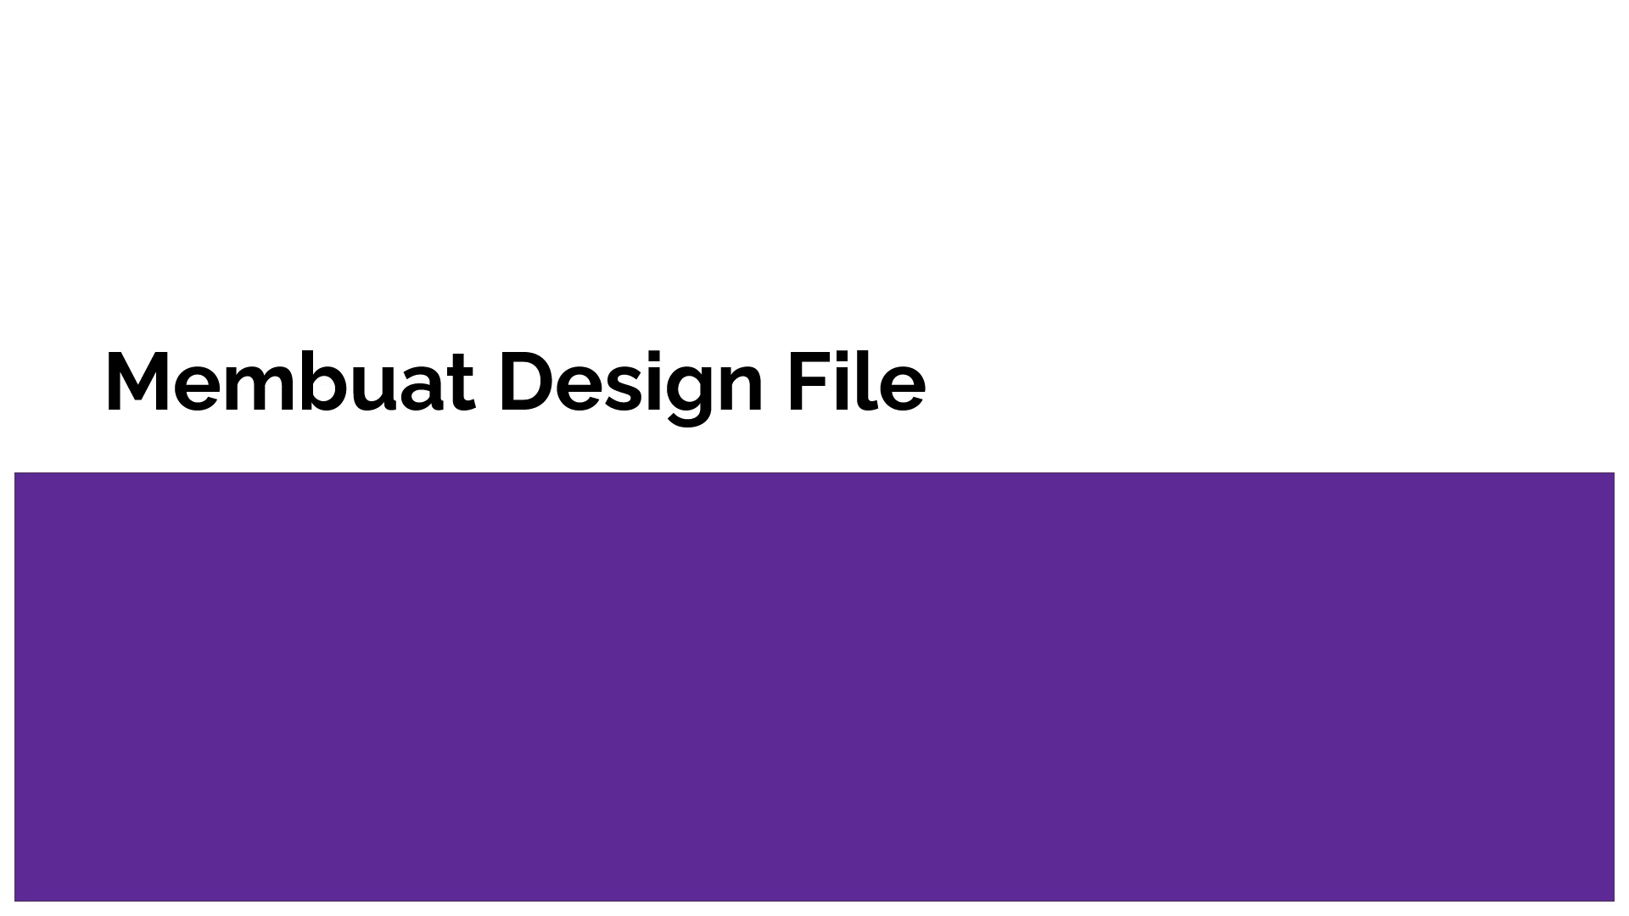
{"action": "key", "text": "Right"}
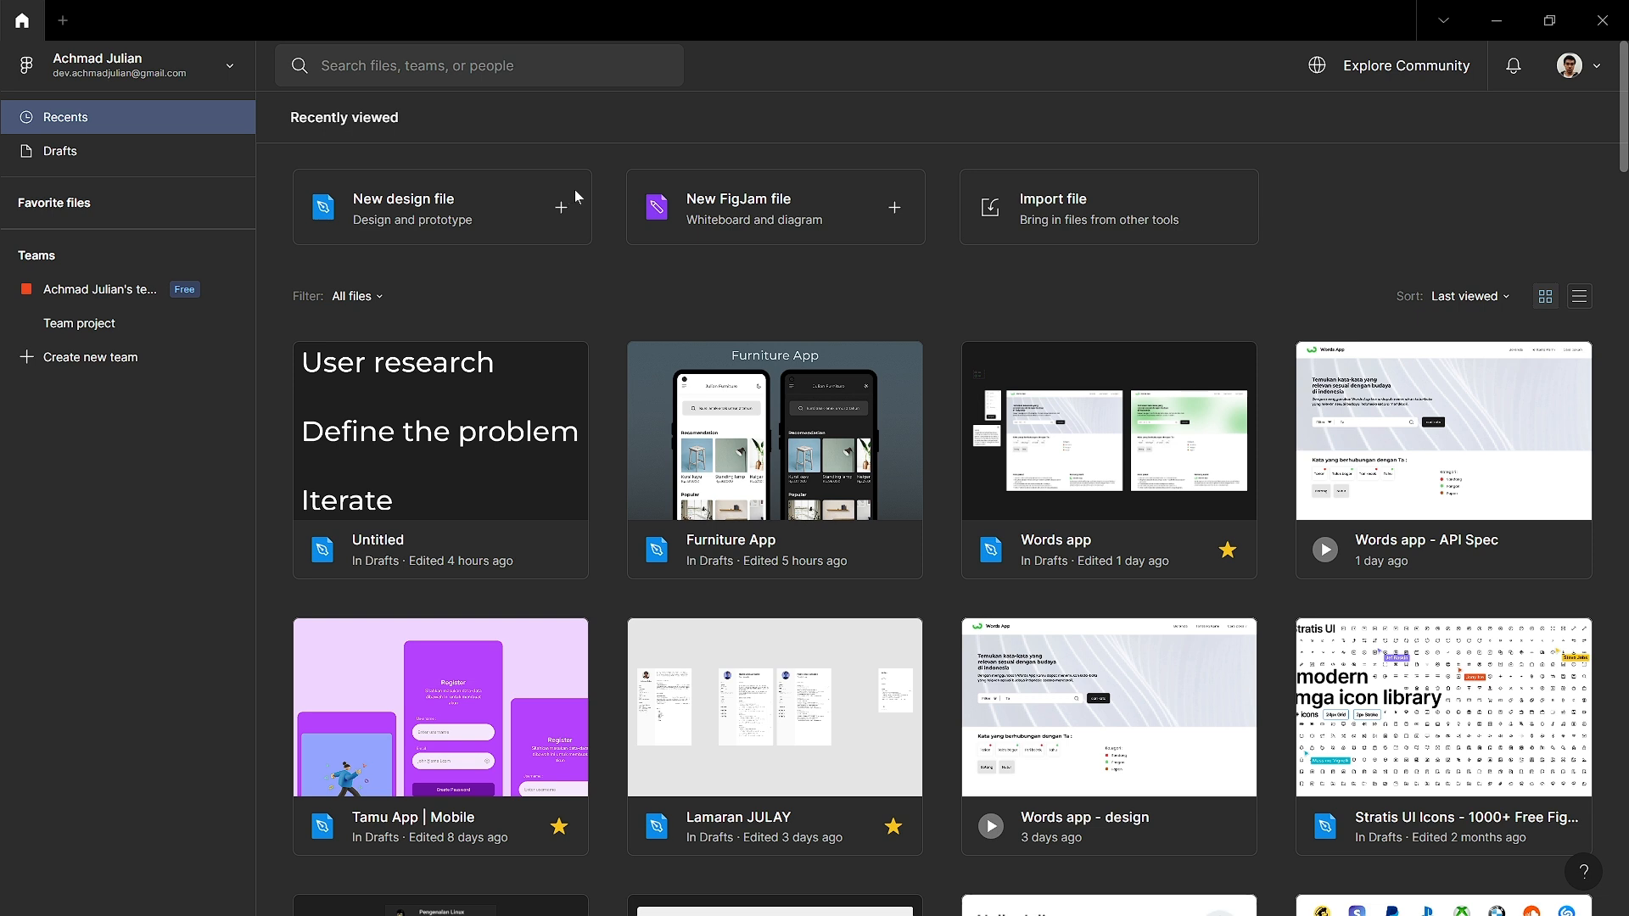
- Create a new design file and rename it "Pengenalan Figma untuk pemula"
{"action": "double_click", "coordinate": [528, 205]}
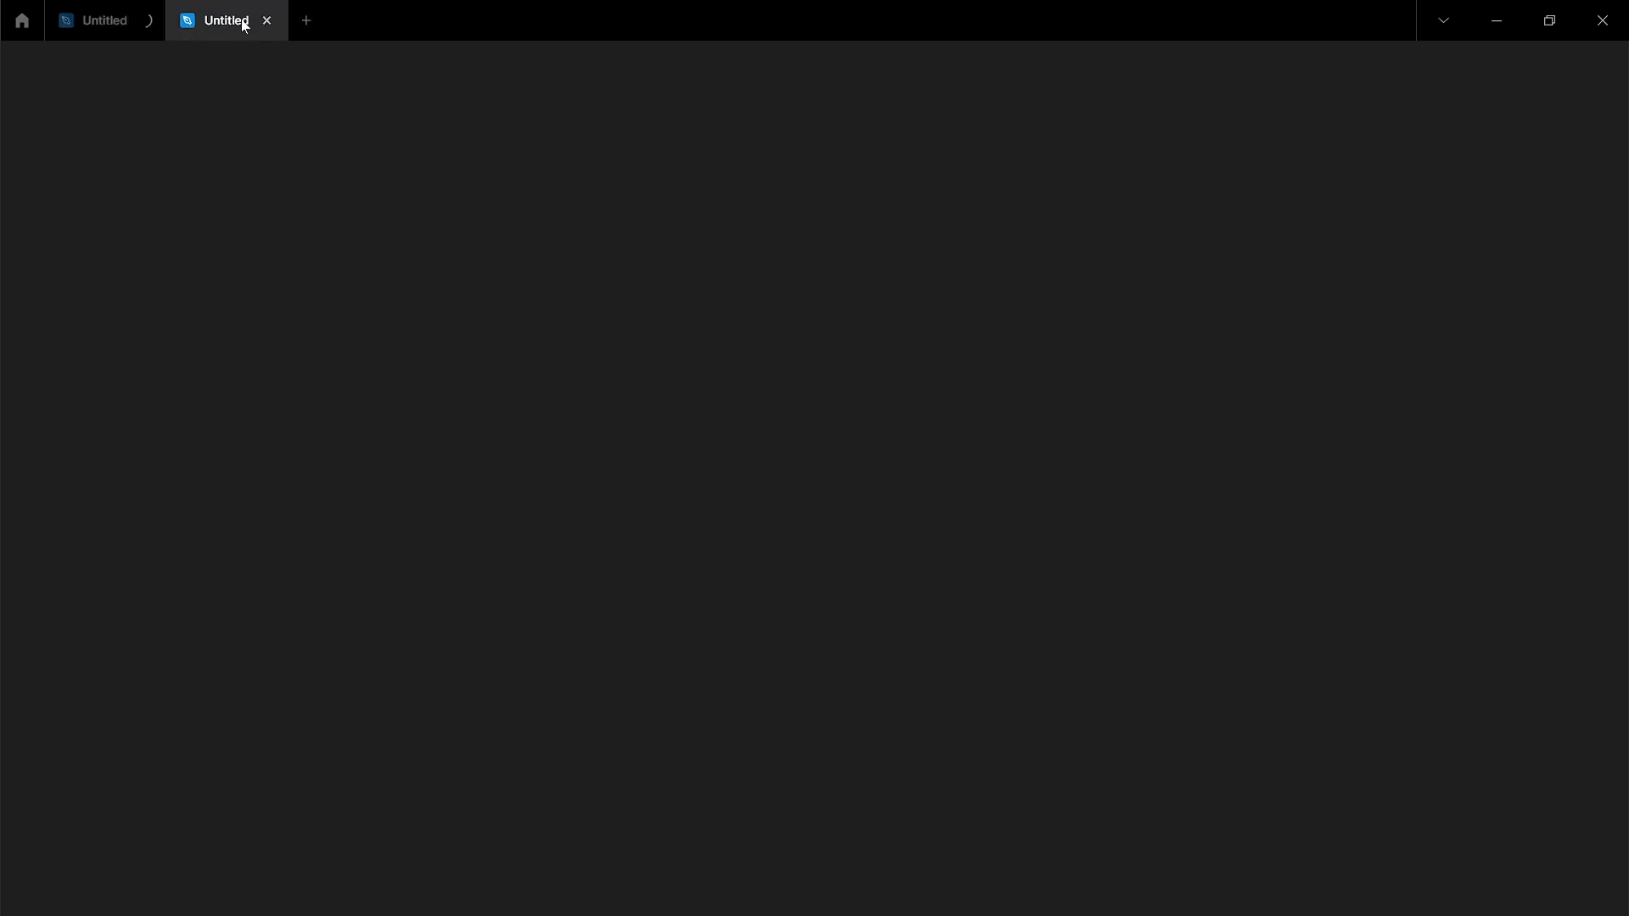
{"action": "left_click", "coordinate": [268, 21]}
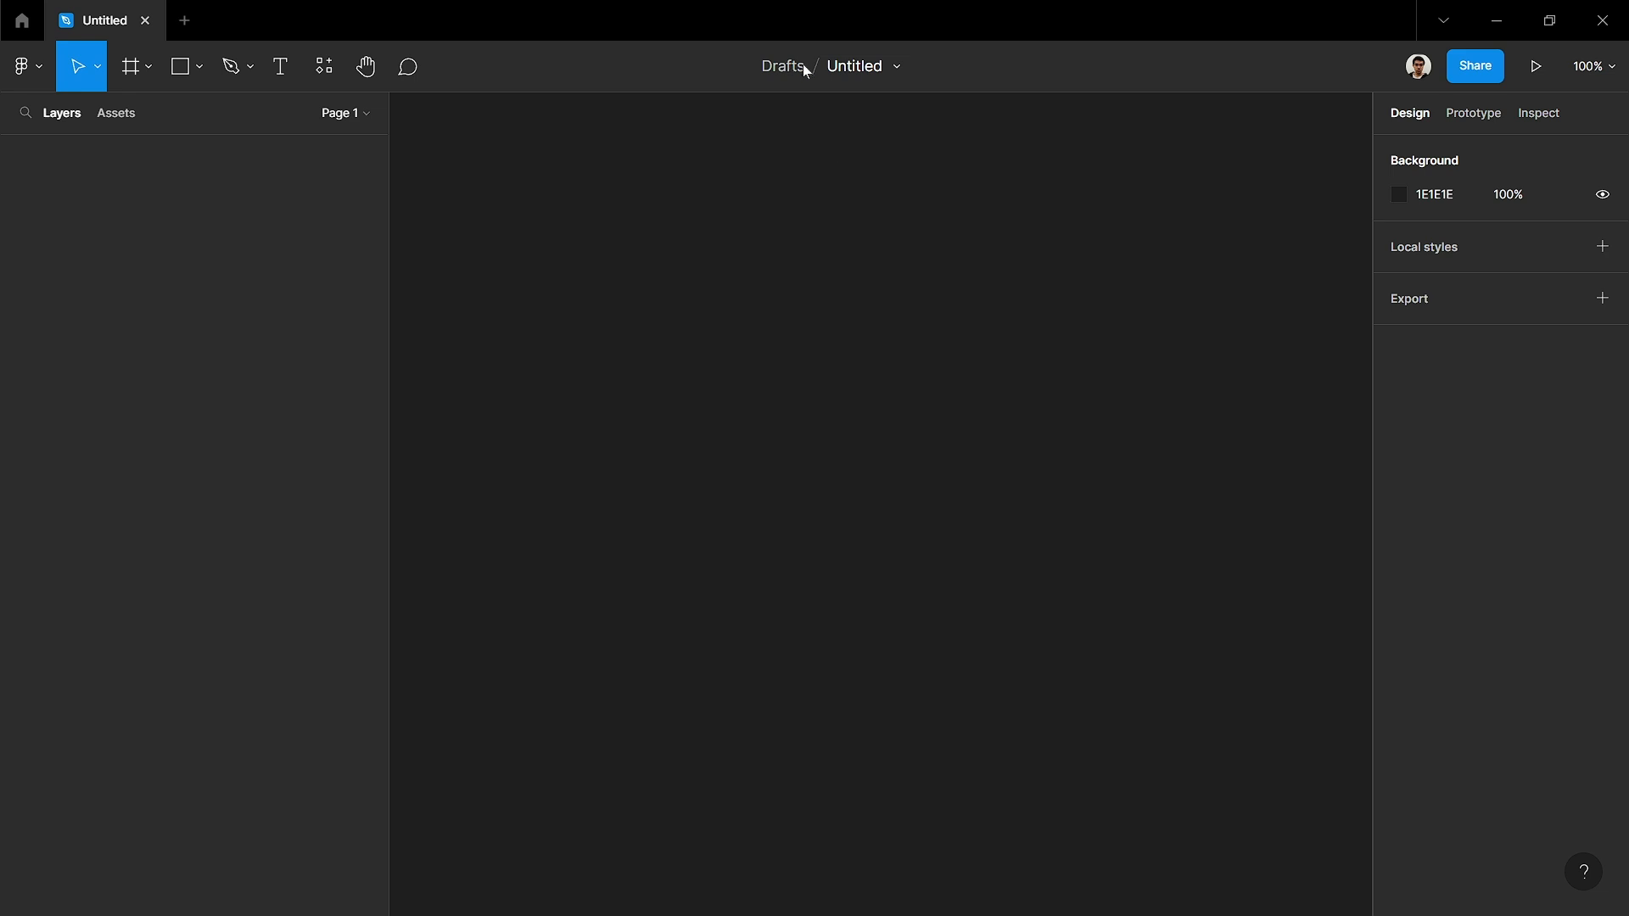
{"action": "double_click", "coordinate": [852, 69]}
{"action": "type", "text": "Pengenalan Fign"}
{"action": "type", "text": "a untuk pemula"}
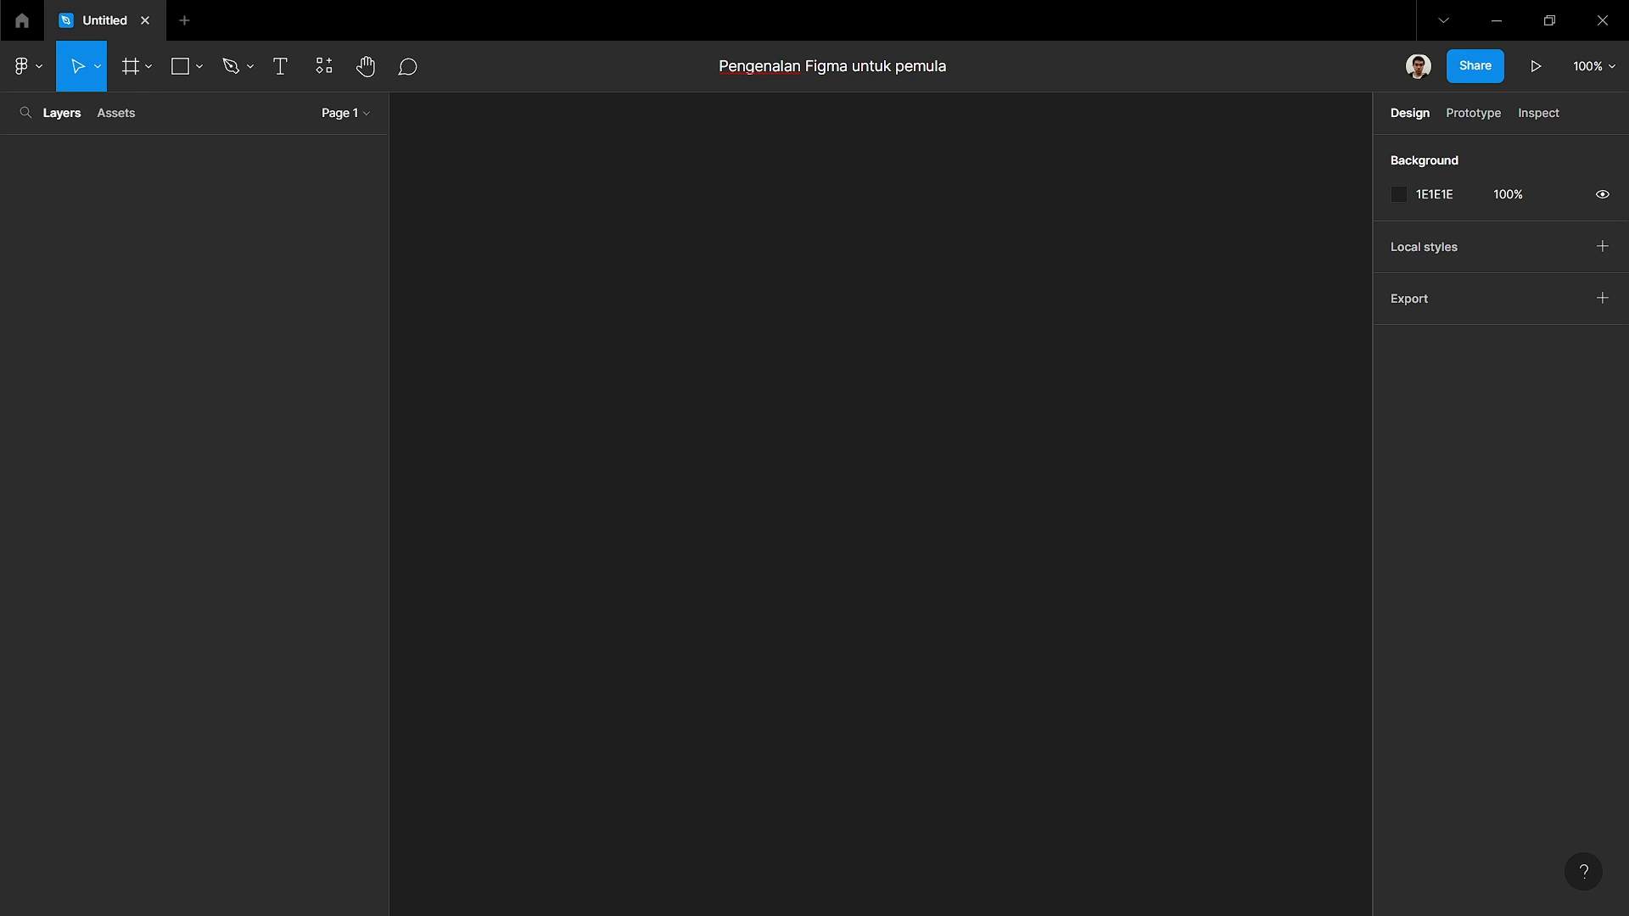
{"action": "left_click", "coordinate": [892, 229]}
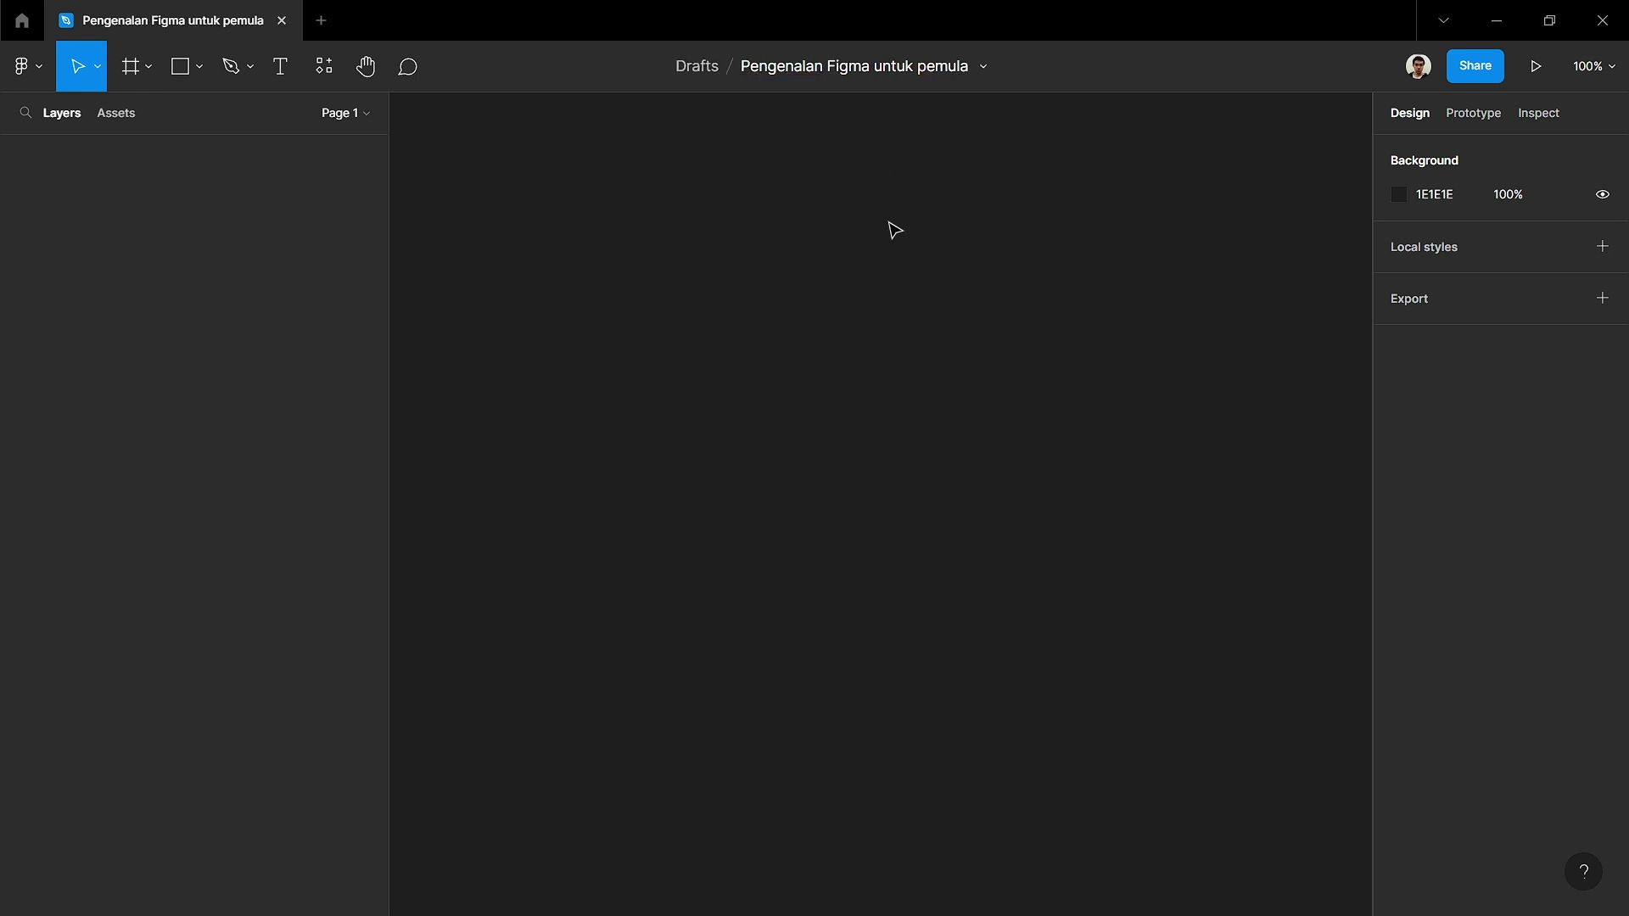
- Expand the file's list of pages
{"action": "left_click_drag", "start_coordinate": [412, 111], "coordinate": [1329, 835]}
{"action": "left_click", "coordinate": [365, 114]}
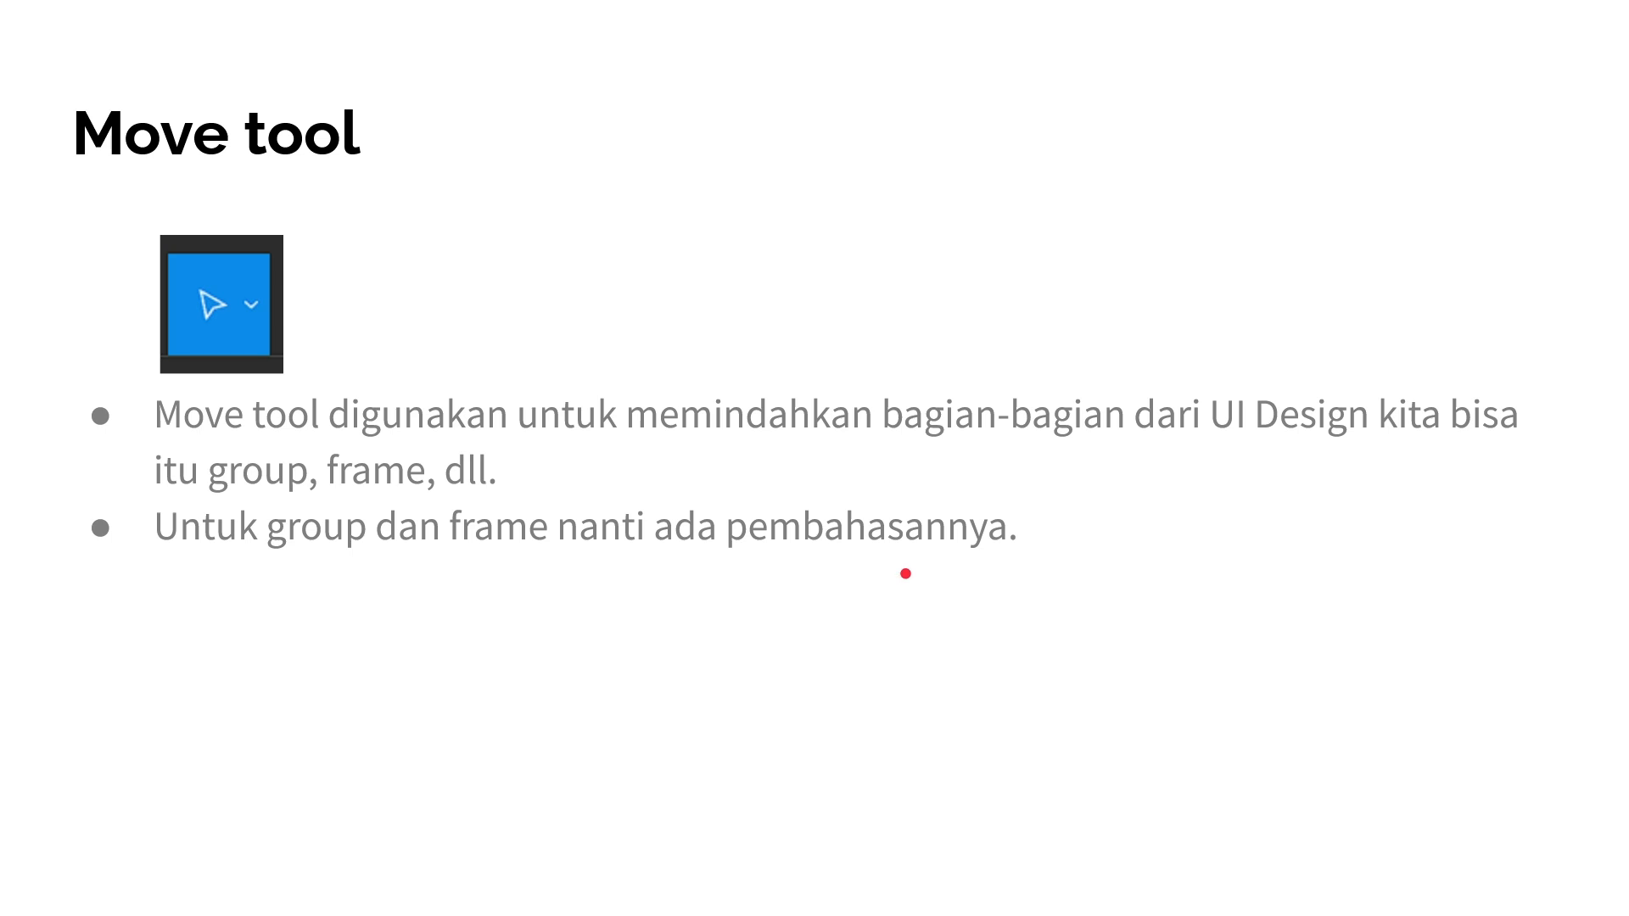
{"action": "key", "text": "Right"}
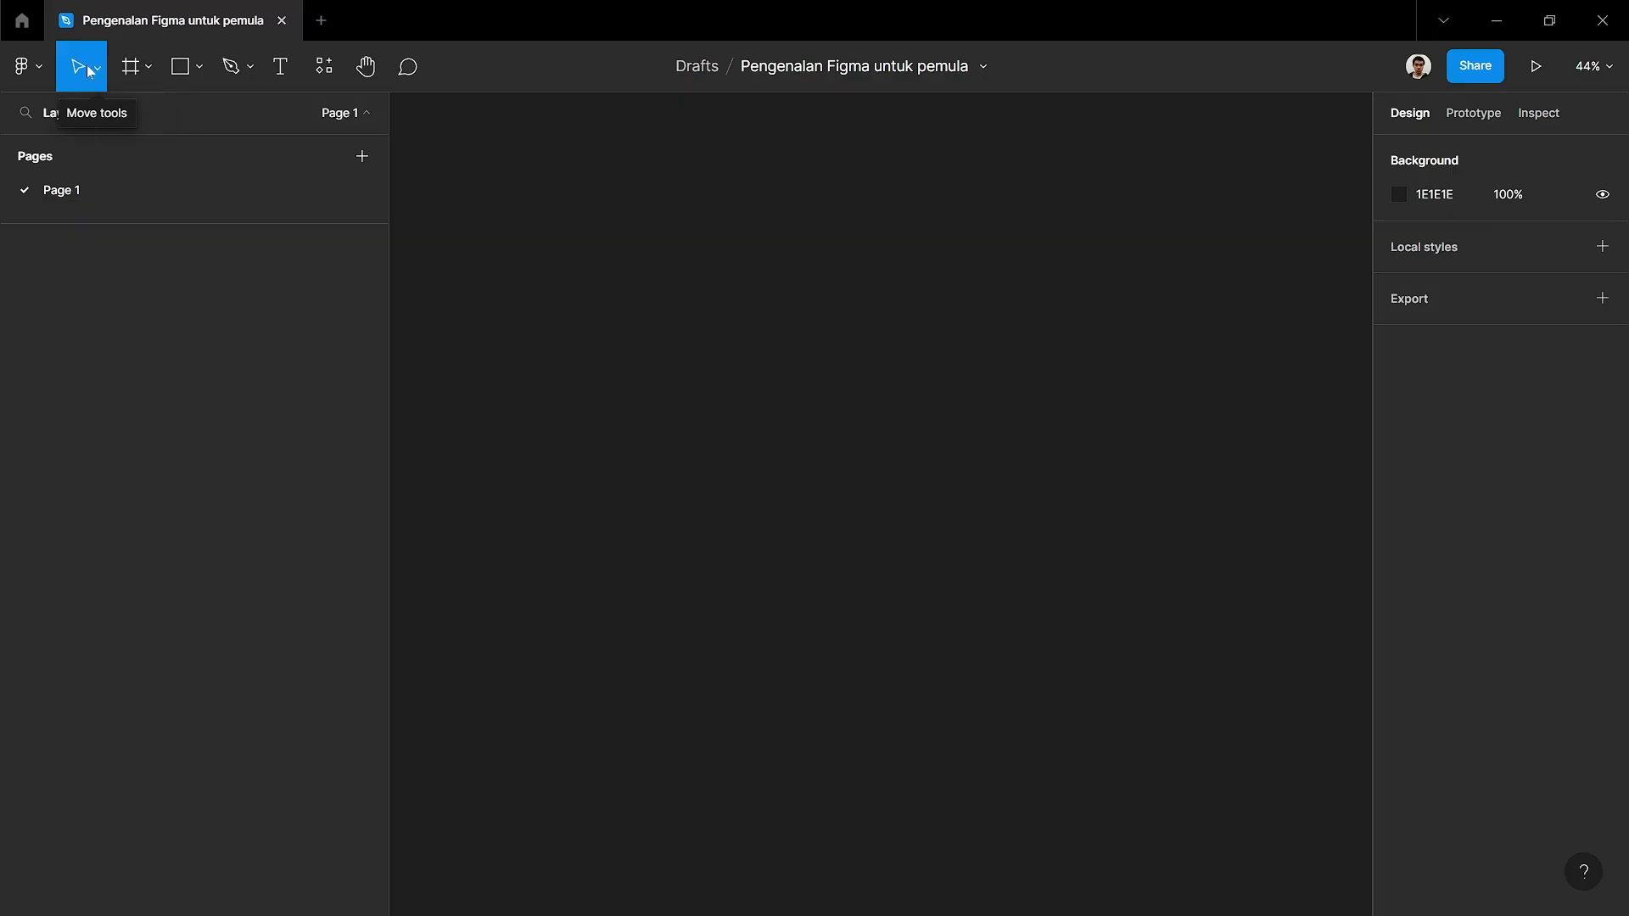
{"action": "left_click", "coordinate": [91, 71]}
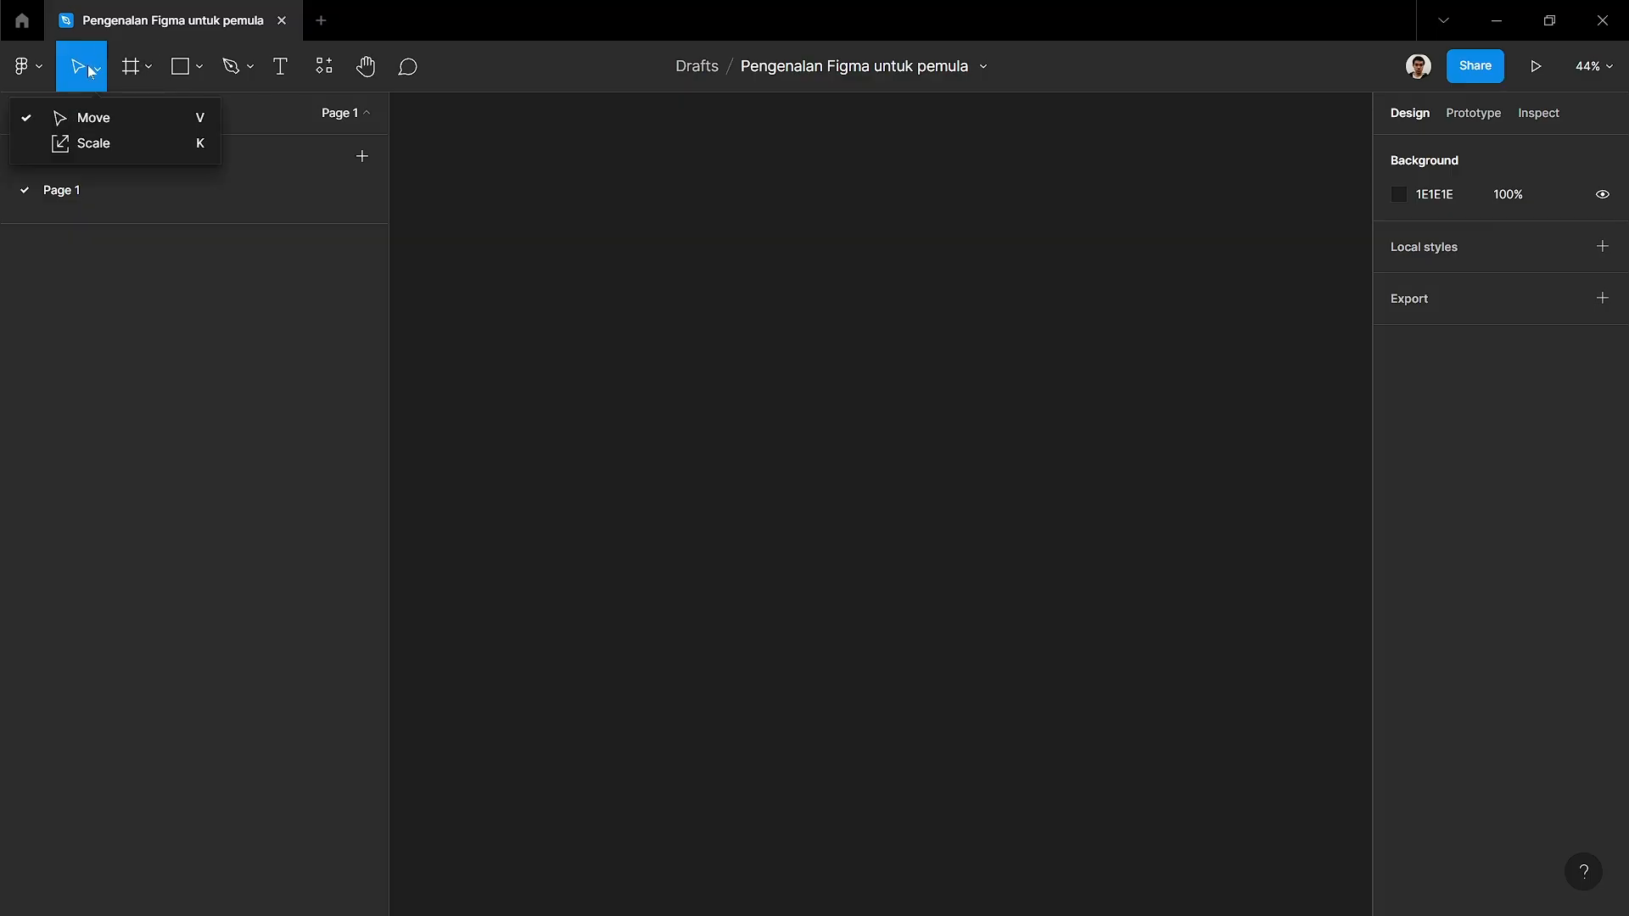
{"action": "left_click", "coordinate": [93, 119]}
{"action": "left_click_drag", "start_coordinate": [648, 234], "coordinate": [819, 447]}
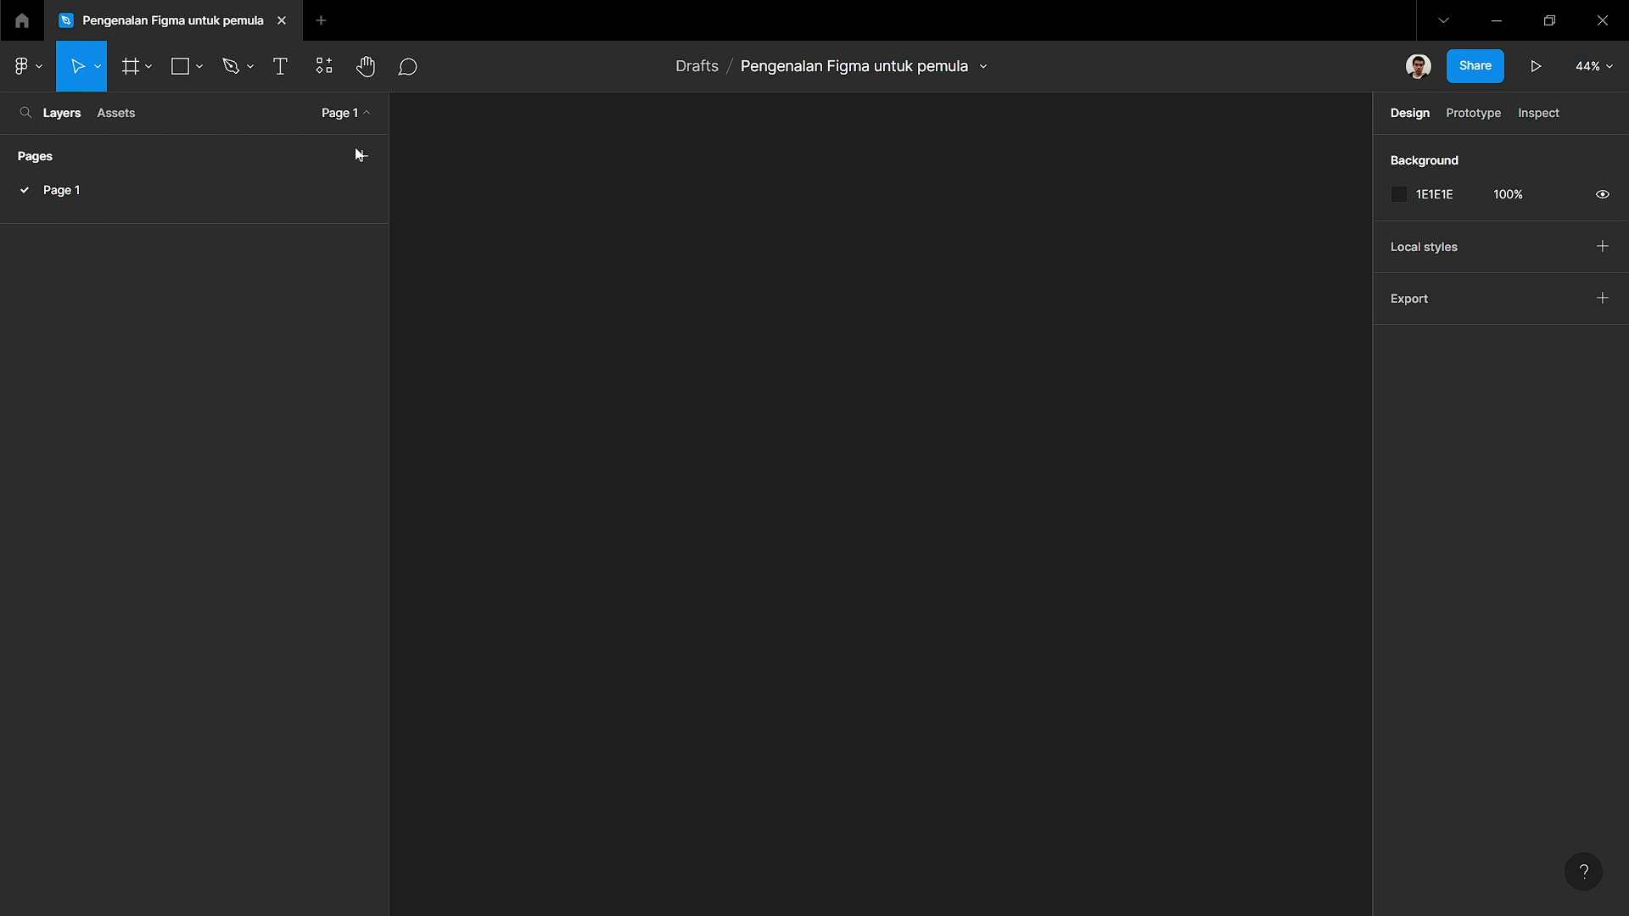
- Draw an open four-point path about 841 × 559 with the Pen tool, curving its last segment, and finish editing it
{"action": "left_click", "coordinate": [249, 71]}
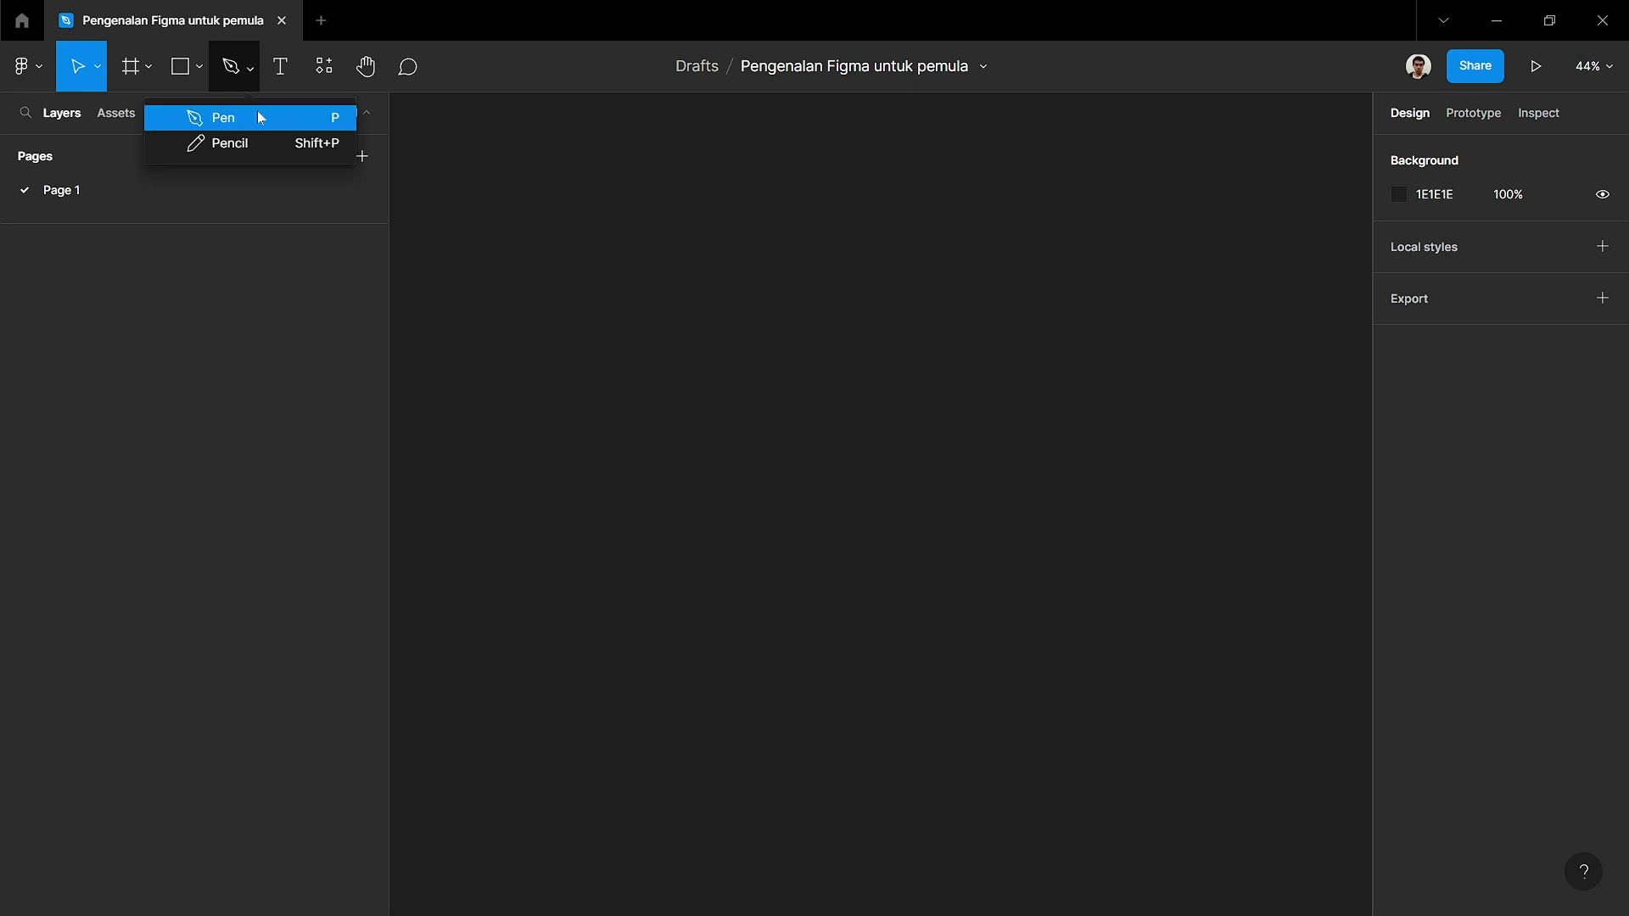
{"action": "left_click", "coordinate": [257, 110]}
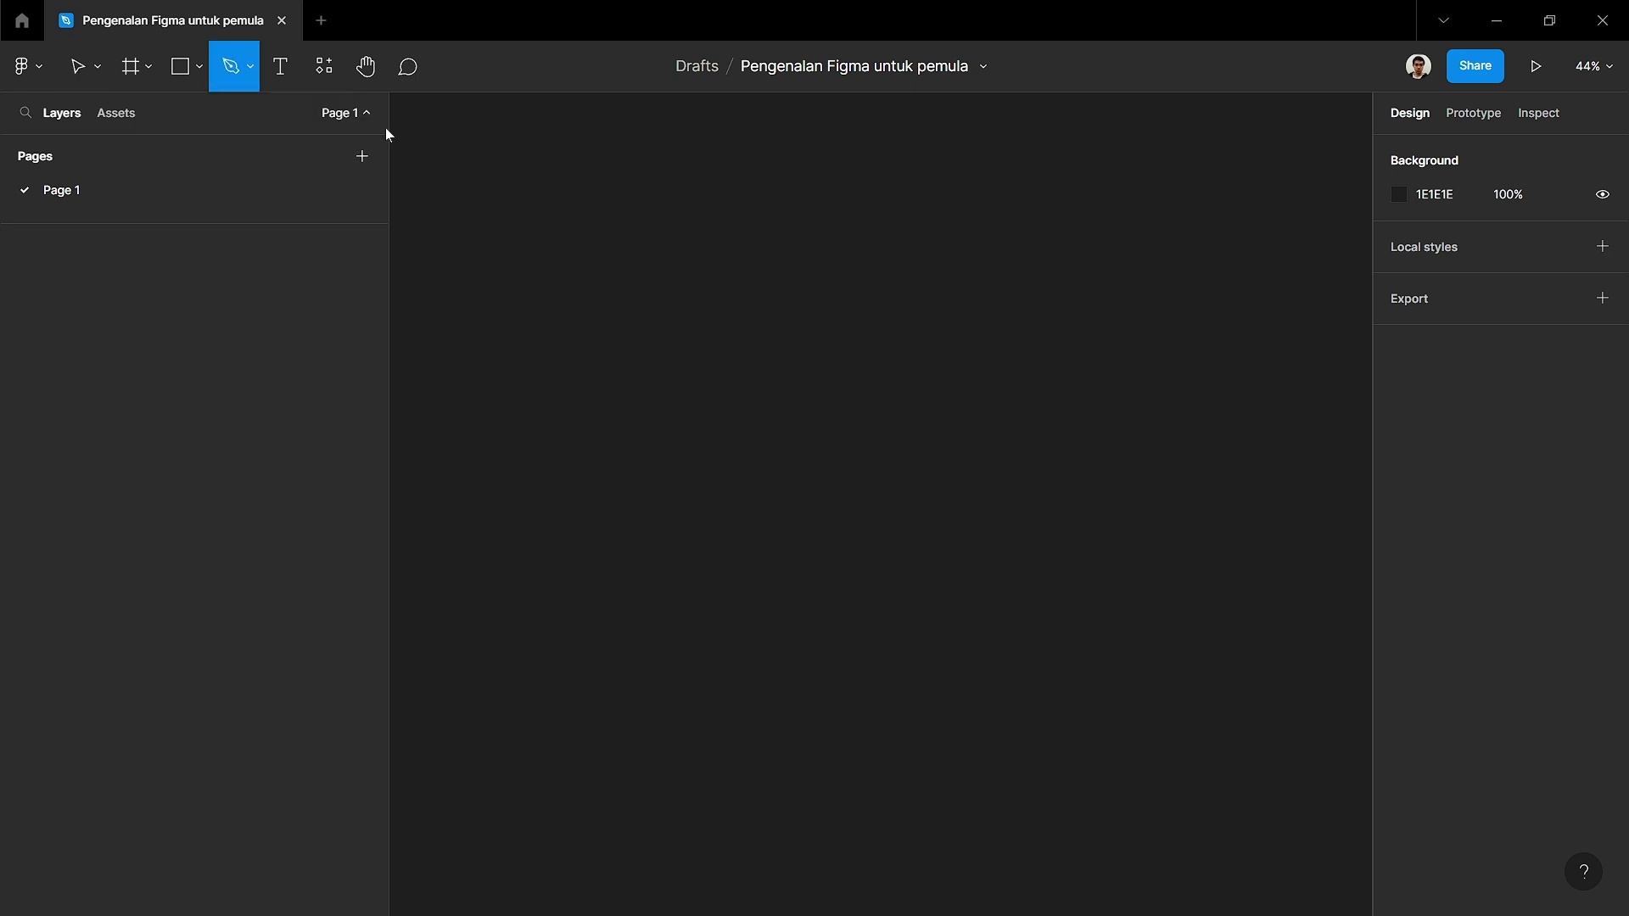
{"action": "left_click", "coordinate": [667, 275]}
{"action": "left_click", "coordinate": [936, 289]}
{"action": "left_click", "coordinate": [751, 534]}
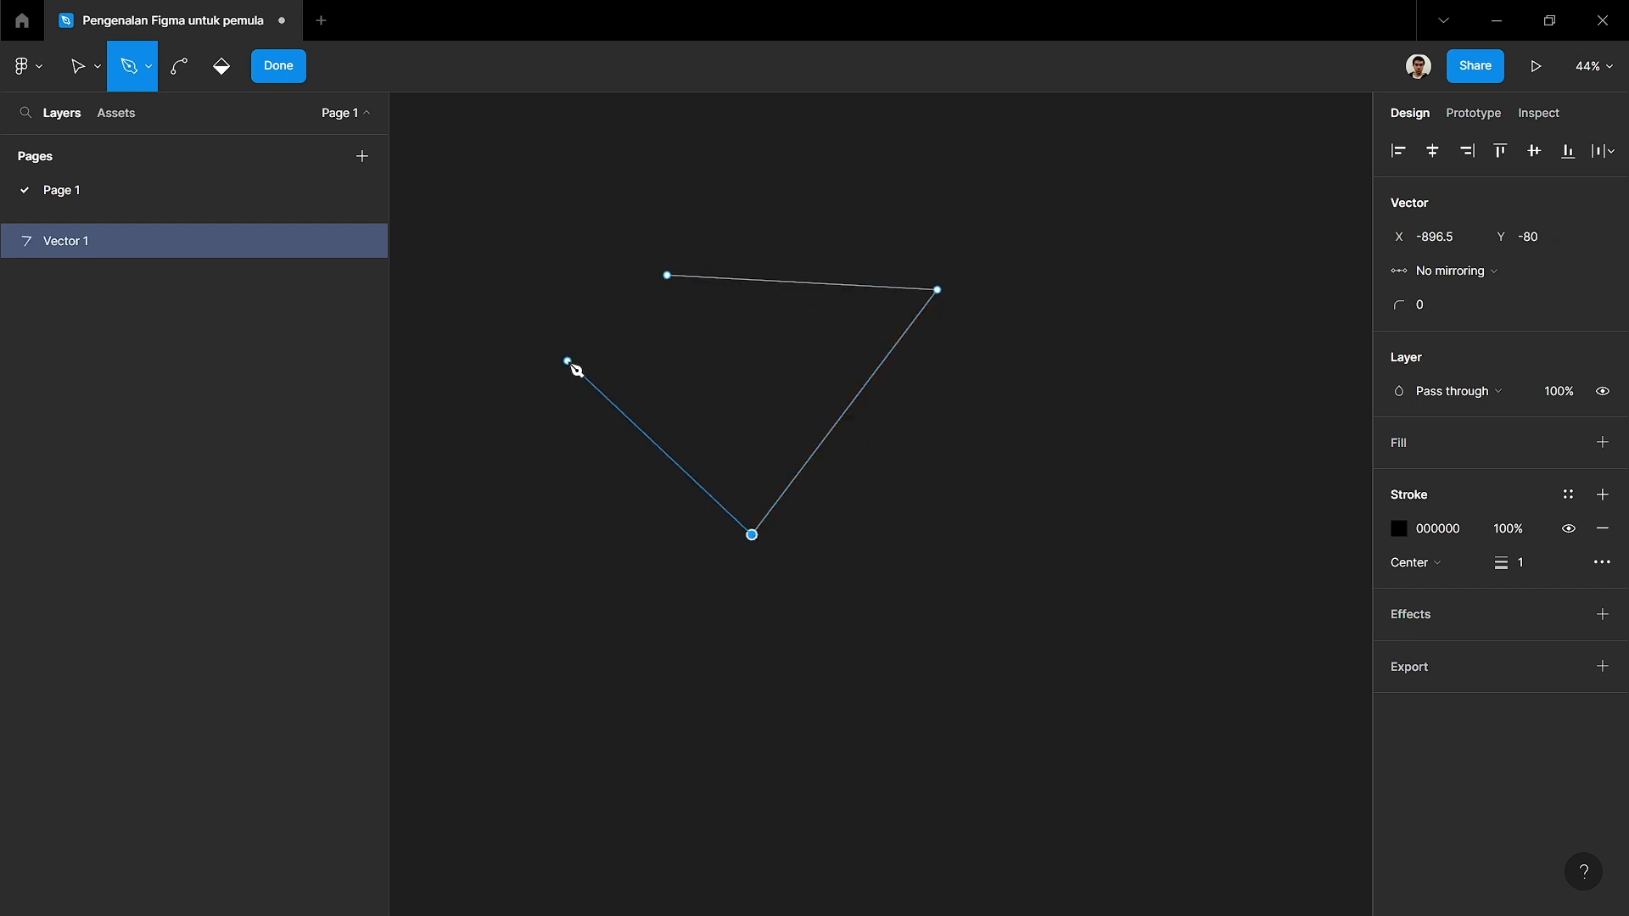
{"action": "left_click", "coordinate": [667, 274]}
{"action": "left_click", "coordinate": [289, 78]}
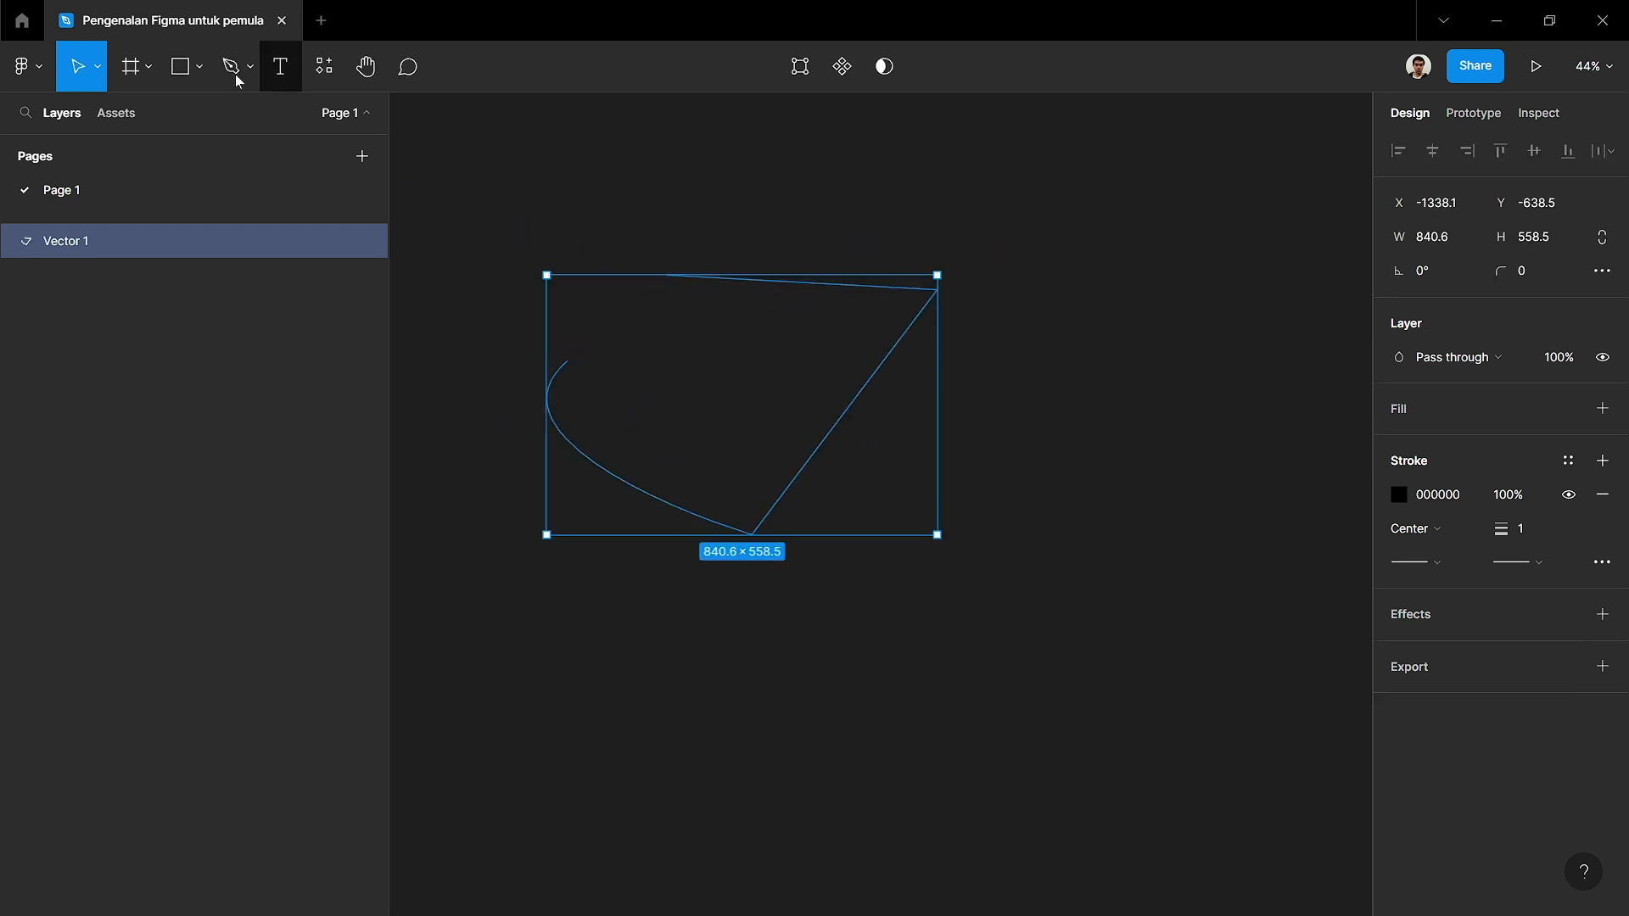
- Add a solid grey fill, A1A1A1, to the open path
{"action": "left_click", "coordinate": [97, 74]}
{"action": "left_click", "coordinate": [102, 120]}
{"action": "left_click", "coordinate": [1446, 411]}
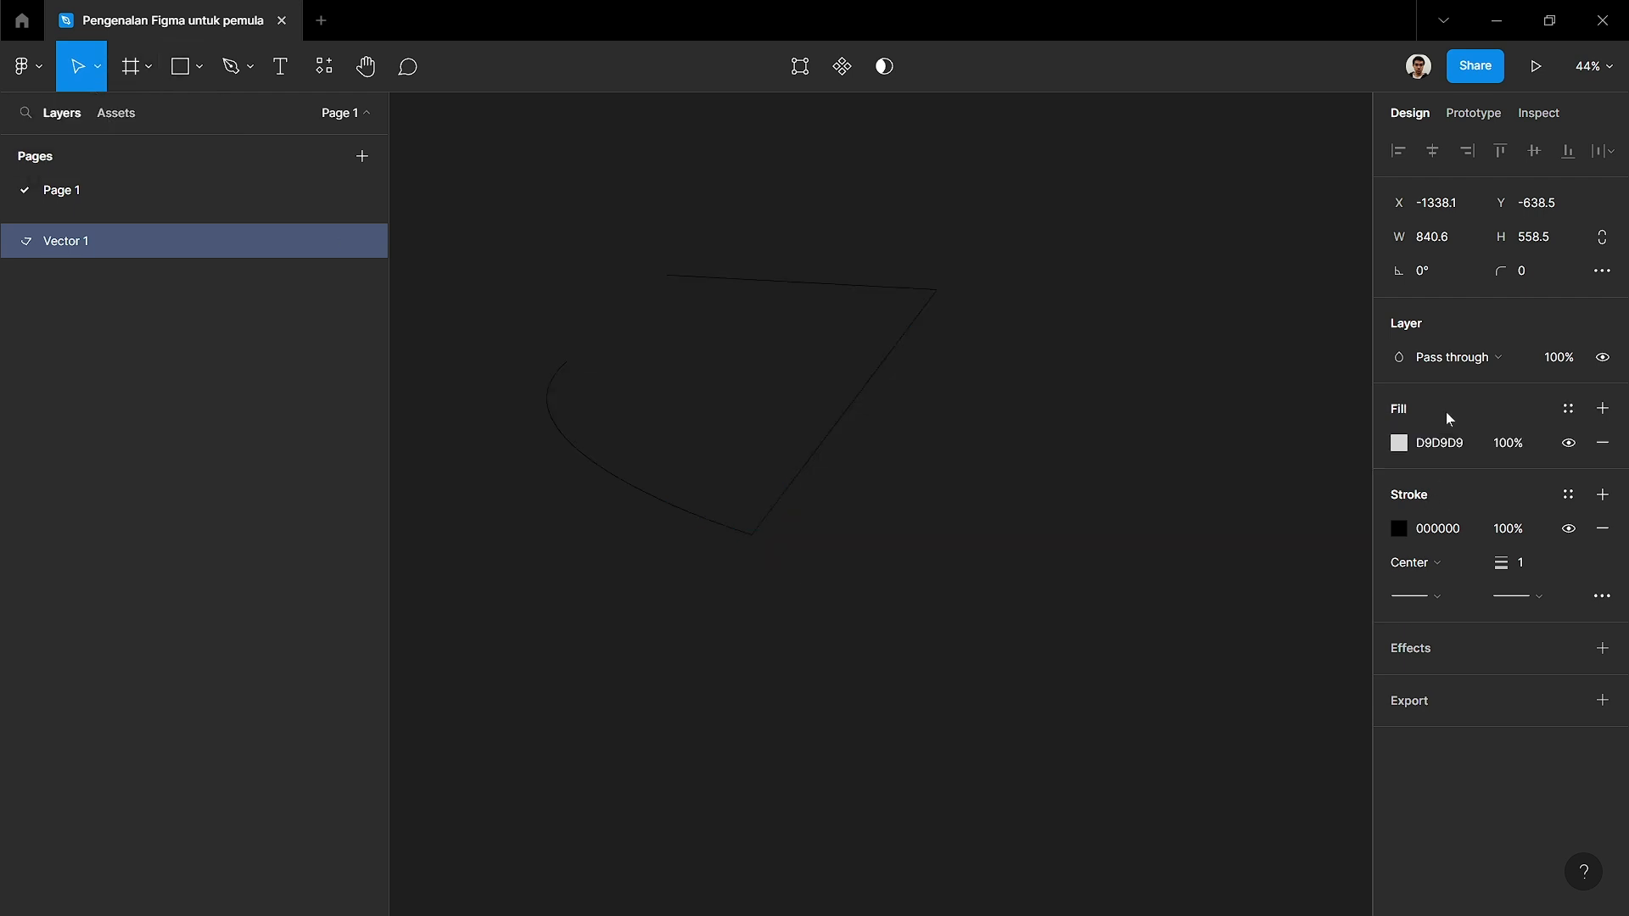
{"action": "left_click", "coordinate": [1399, 442]}
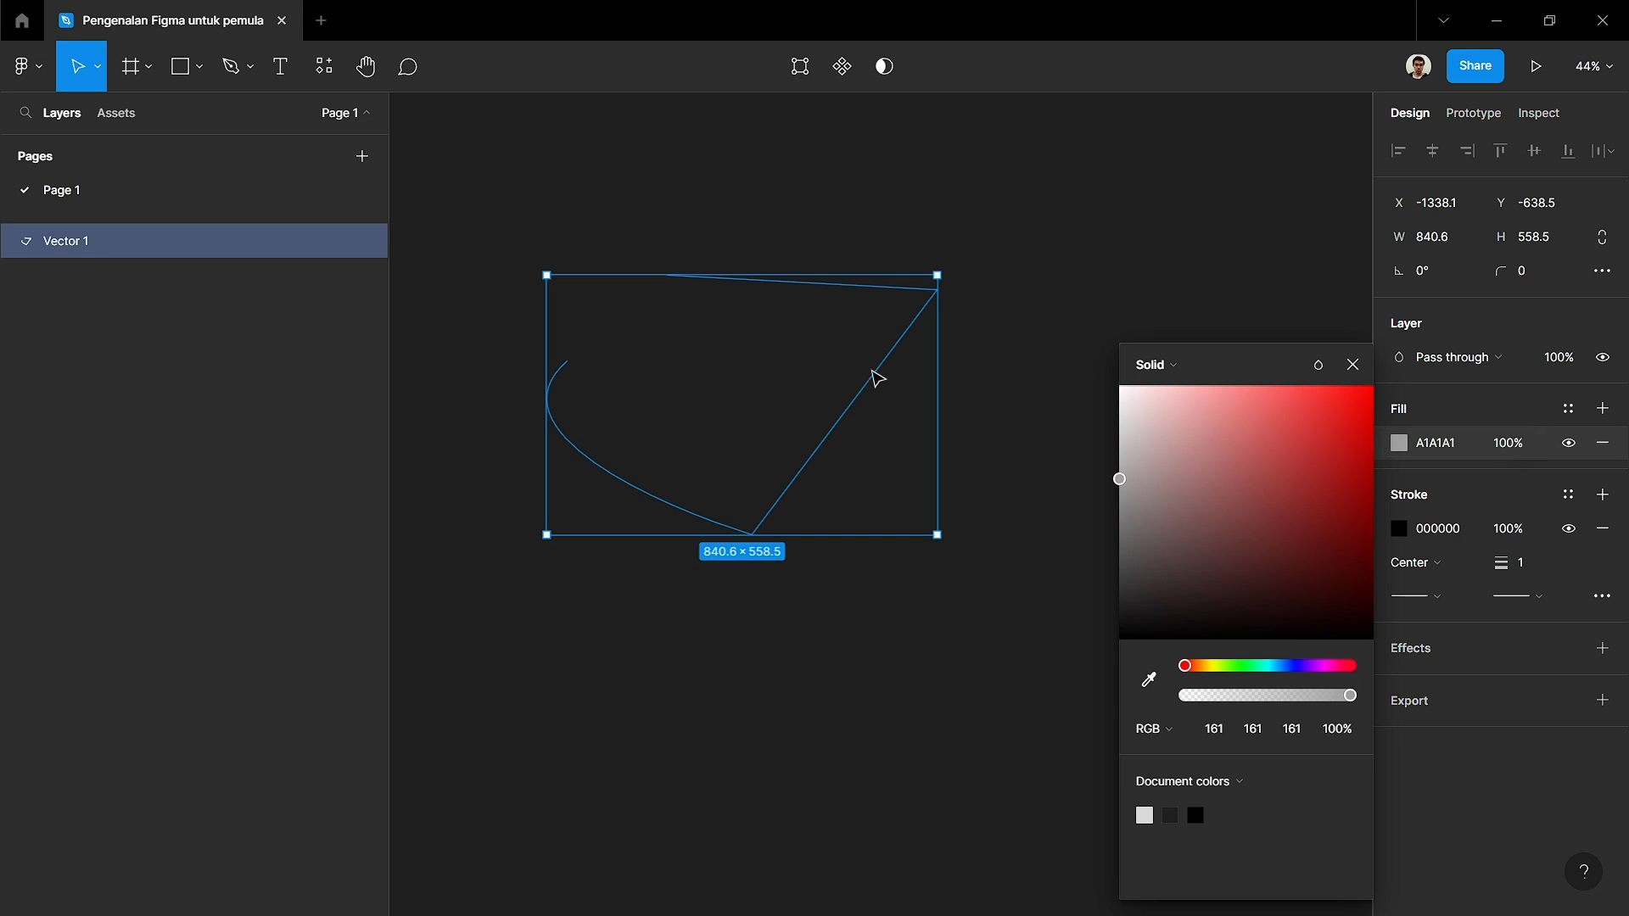
{"action": "left_click", "coordinate": [745, 352]}
{"action": "left_click", "coordinate": [936, 304]}
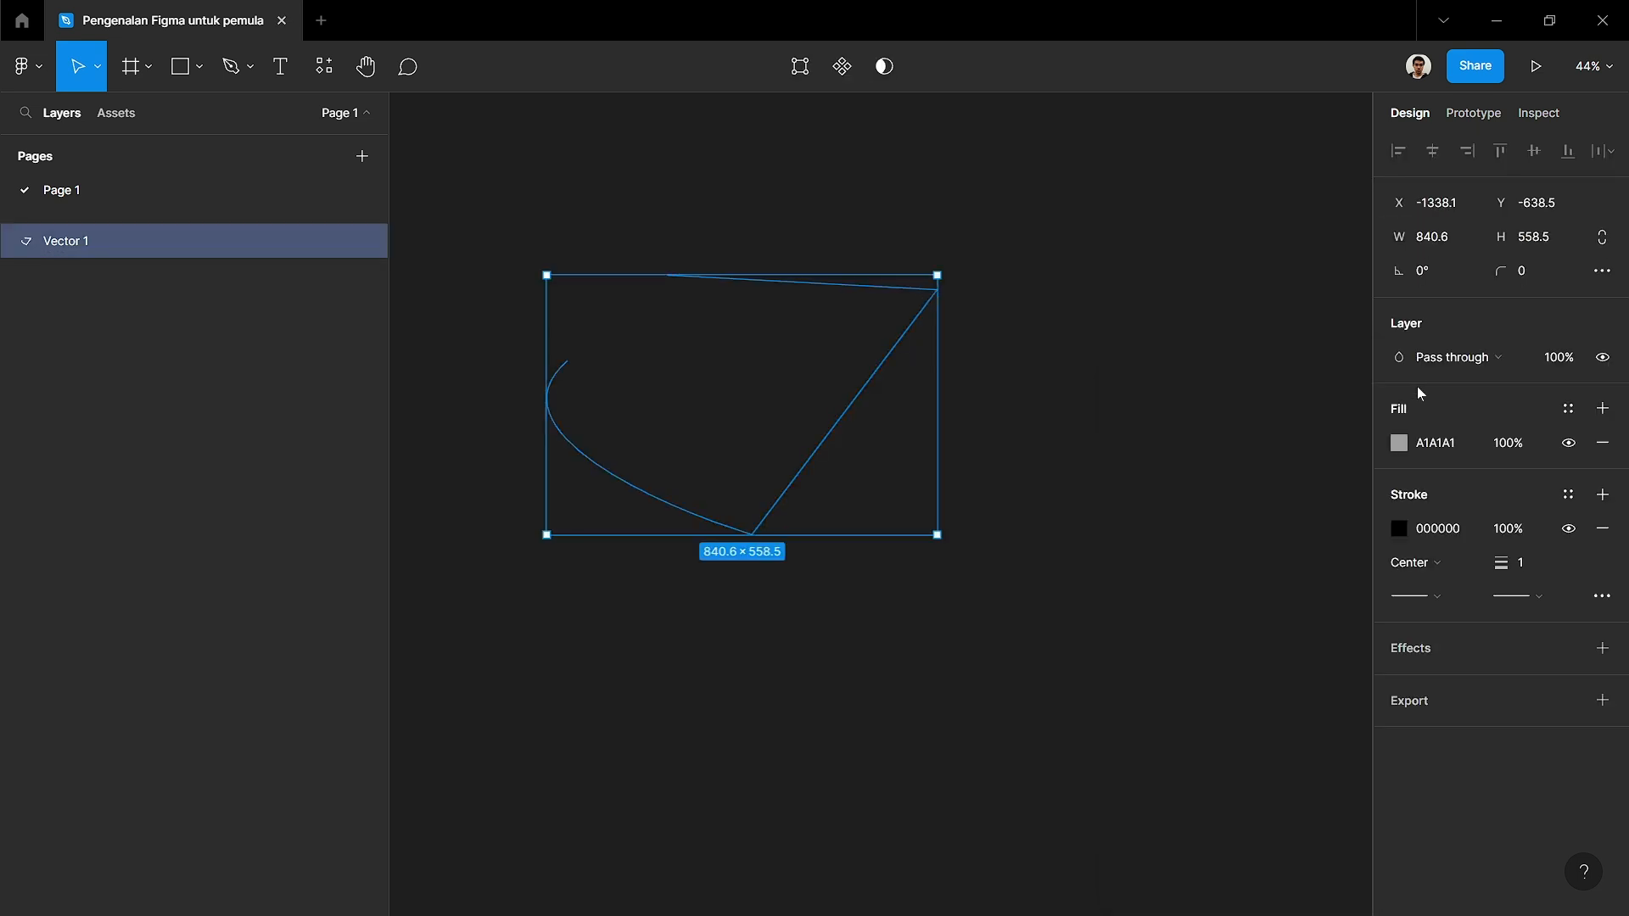
- Set the path's stroke colour to white FFFFFF and its stroke weight to 5
{"action": "left_click", "coordinate": [1405, 527]}
{"action": "mouse_move", "coordinate": [1238, 458]}
{"action": "left_mouse_down"}
{"action": "mouse_move", "coordinate": [1044, 404]}
{"action": "mouse_move", "coordinate": [1051, 373]}
{"action": "left_mouse_up"}
{"action": "left_click", "coordinate": [1535, 568]}
{"action": "key", "text": "Up"}
{"action": "key", "text": "Up"}
{"action": "key", "text": "Up"}
{"action": "key", "text": "Up"}
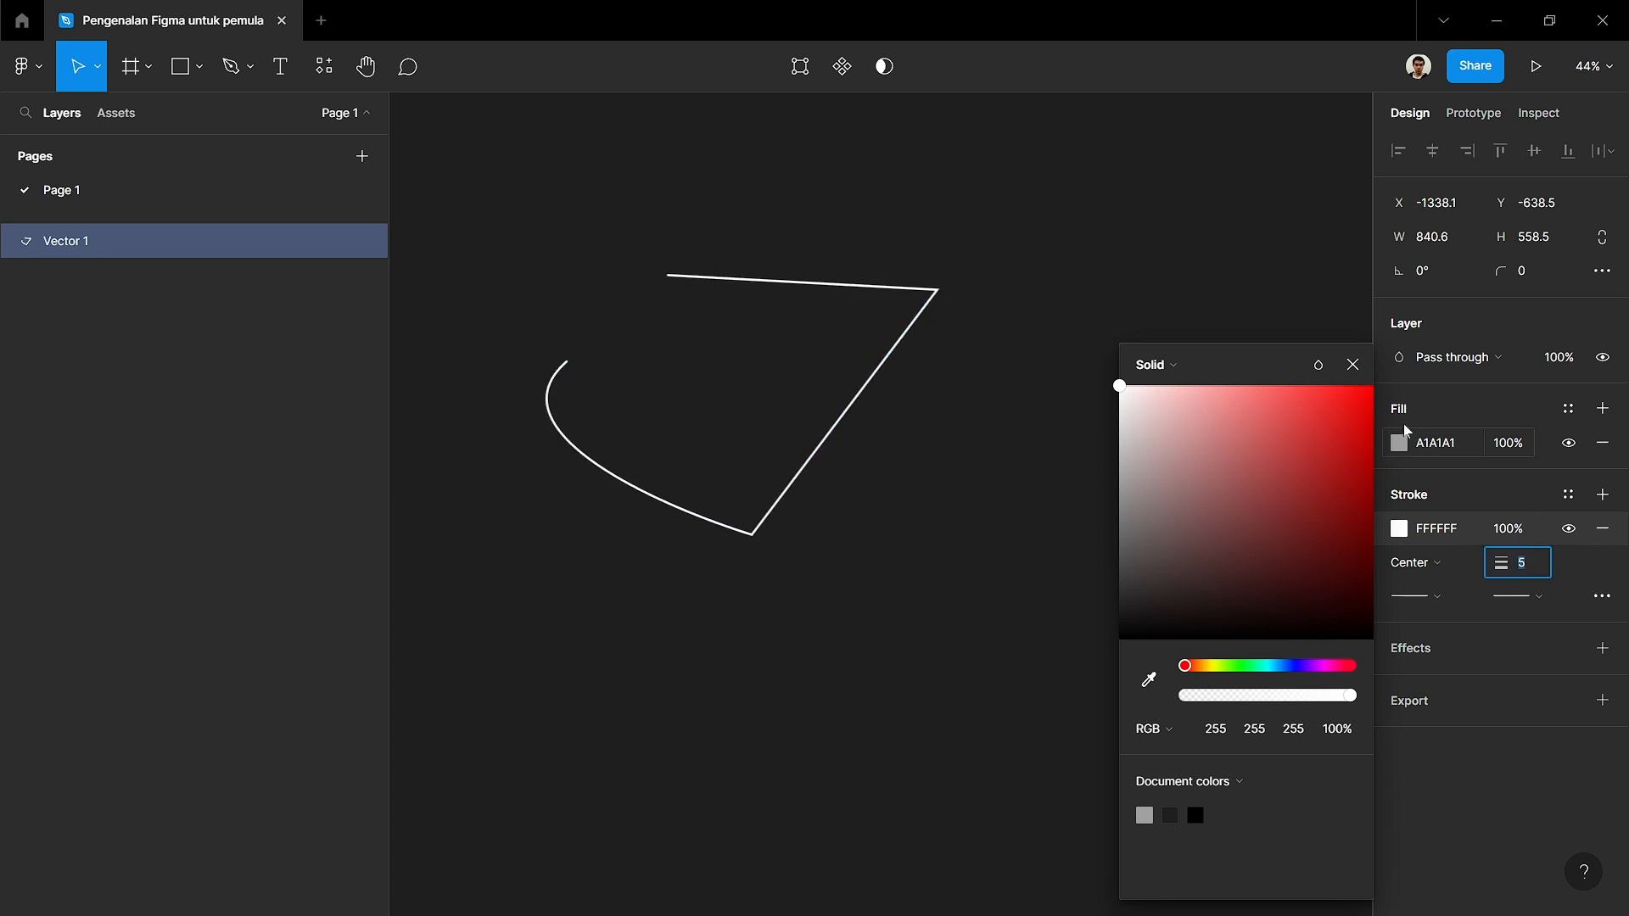
- Close the path by moving the free end of its curved segment onto the starting point
{"action": "left_click", "coordinate": [1352, 365]}
{"action": "double_click", "coordinate": [566, 362]}
{"action": "left_click_drag", "start_coordinate": [645, 292], "coordinate": [667, 274]}
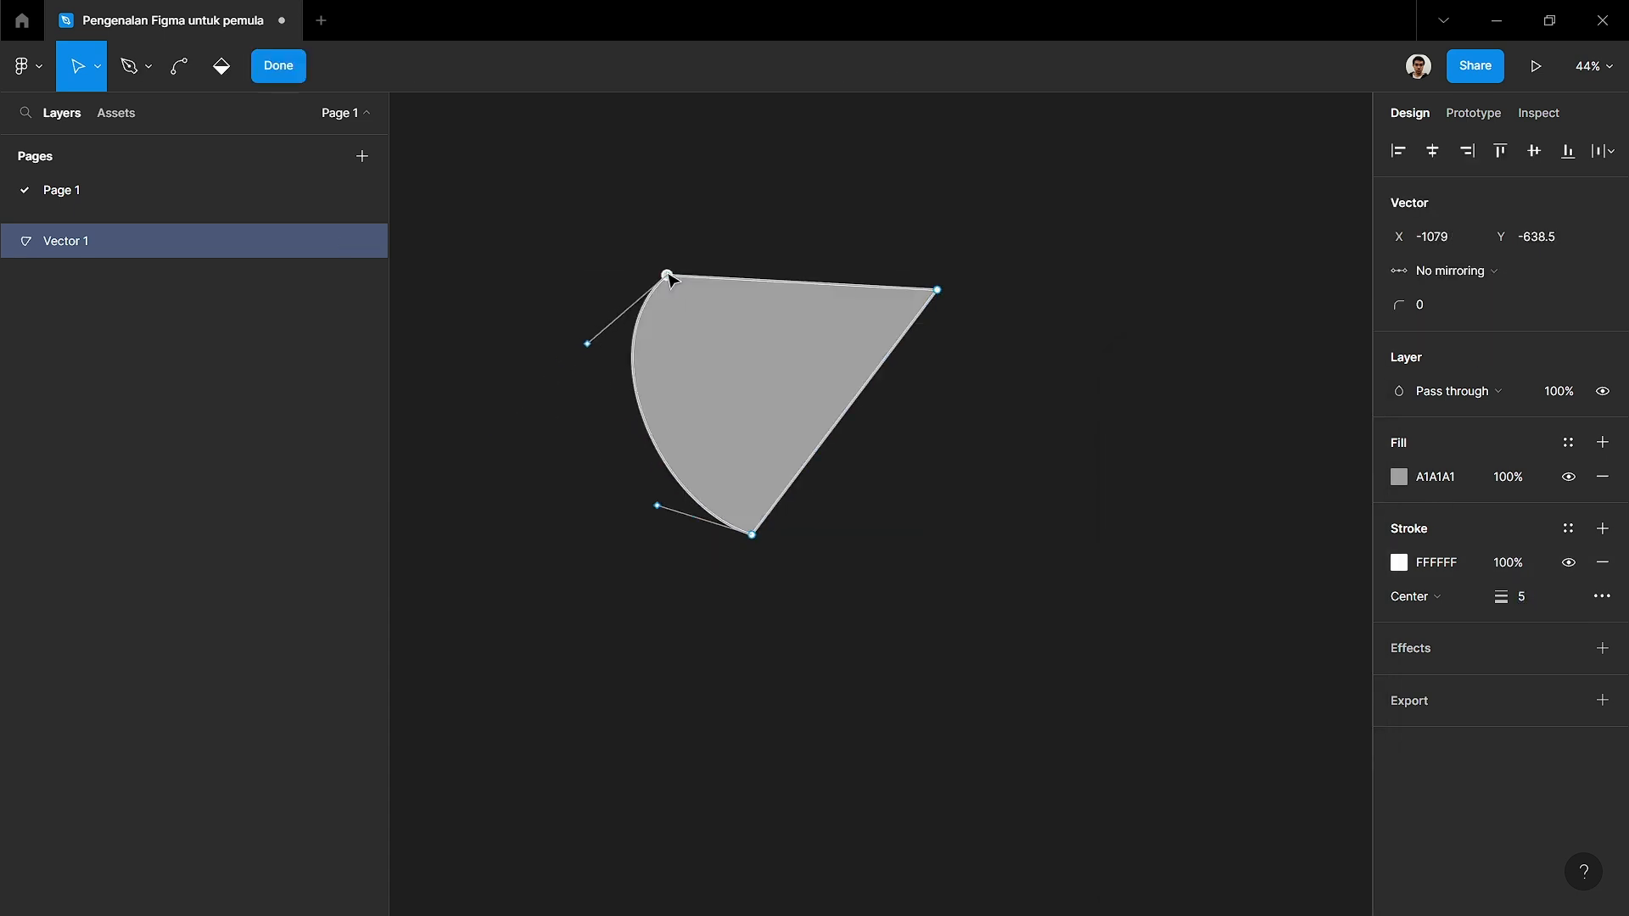
- Change the closed shape's fill to red FF5959 and move the shape slightly left on the canvas
{"action": "left_click", "coordinate": [1398, 477]}
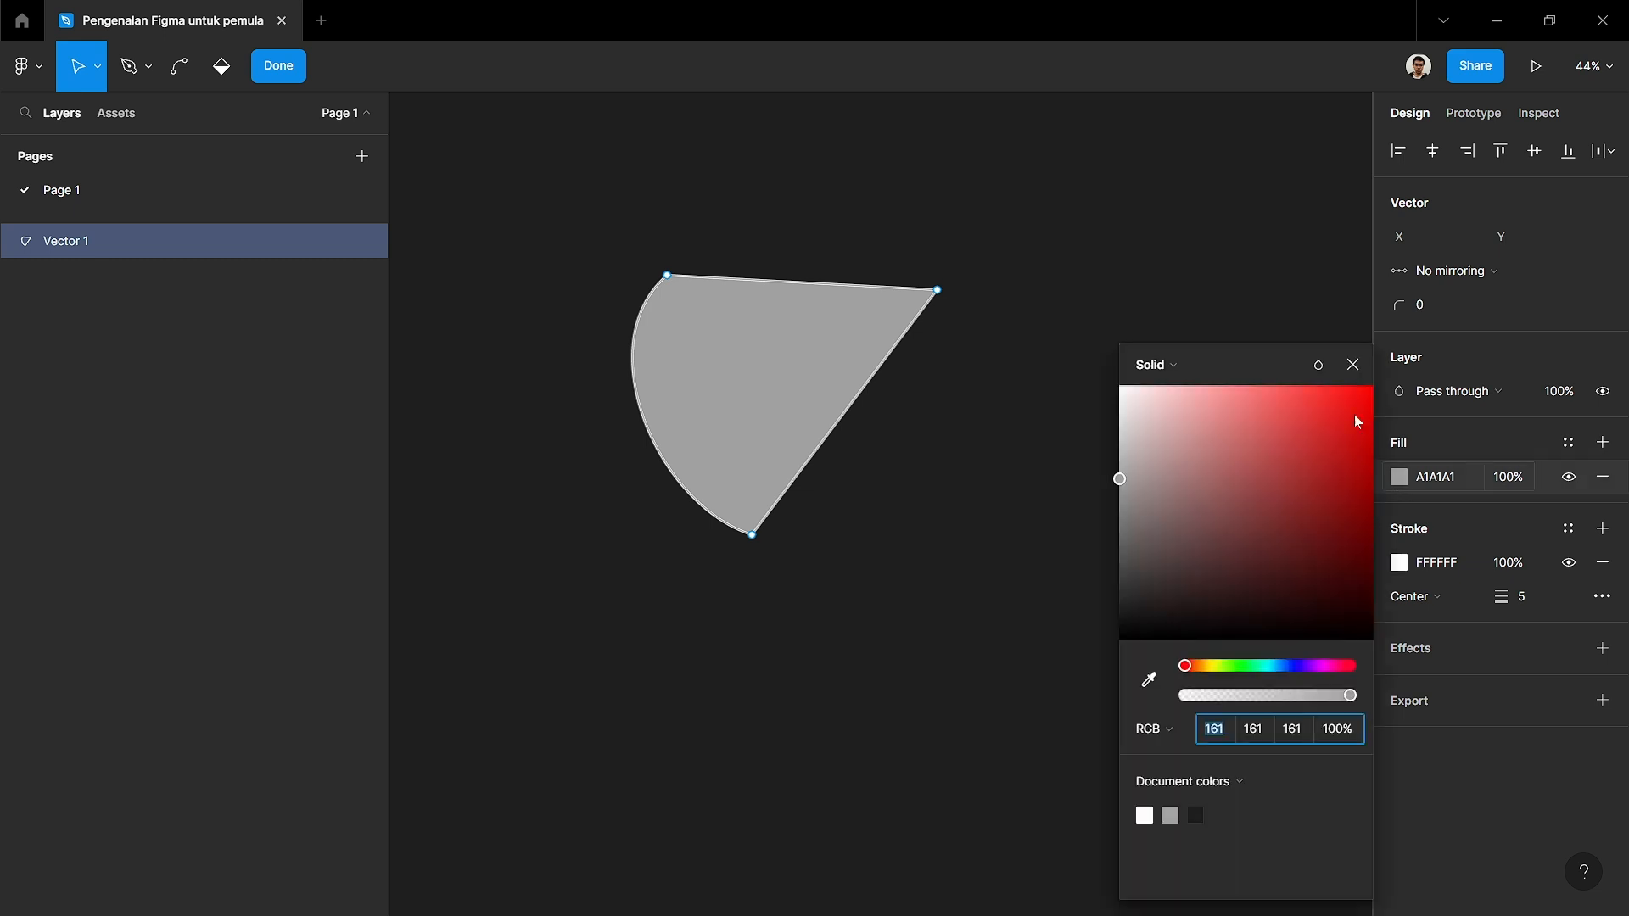
{"action": "left_click", "coordinate": [1288, 380]}
{"action": "left_click", "coordinate": [1355, 365]}
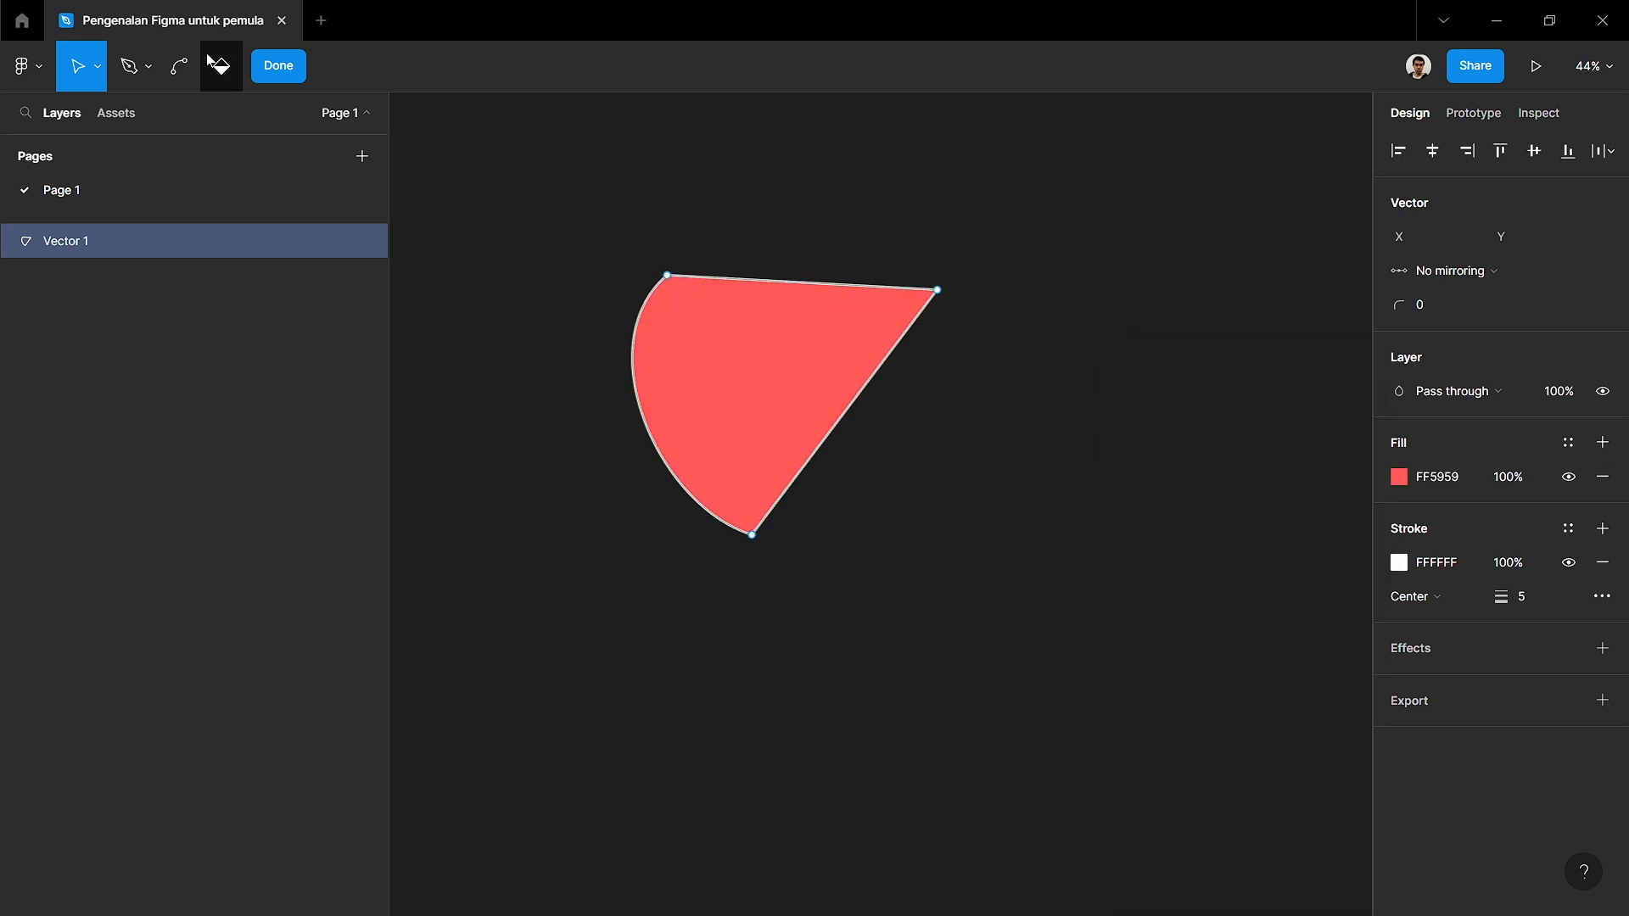
{"action": "left_click", "coordinate": [278, 65]}
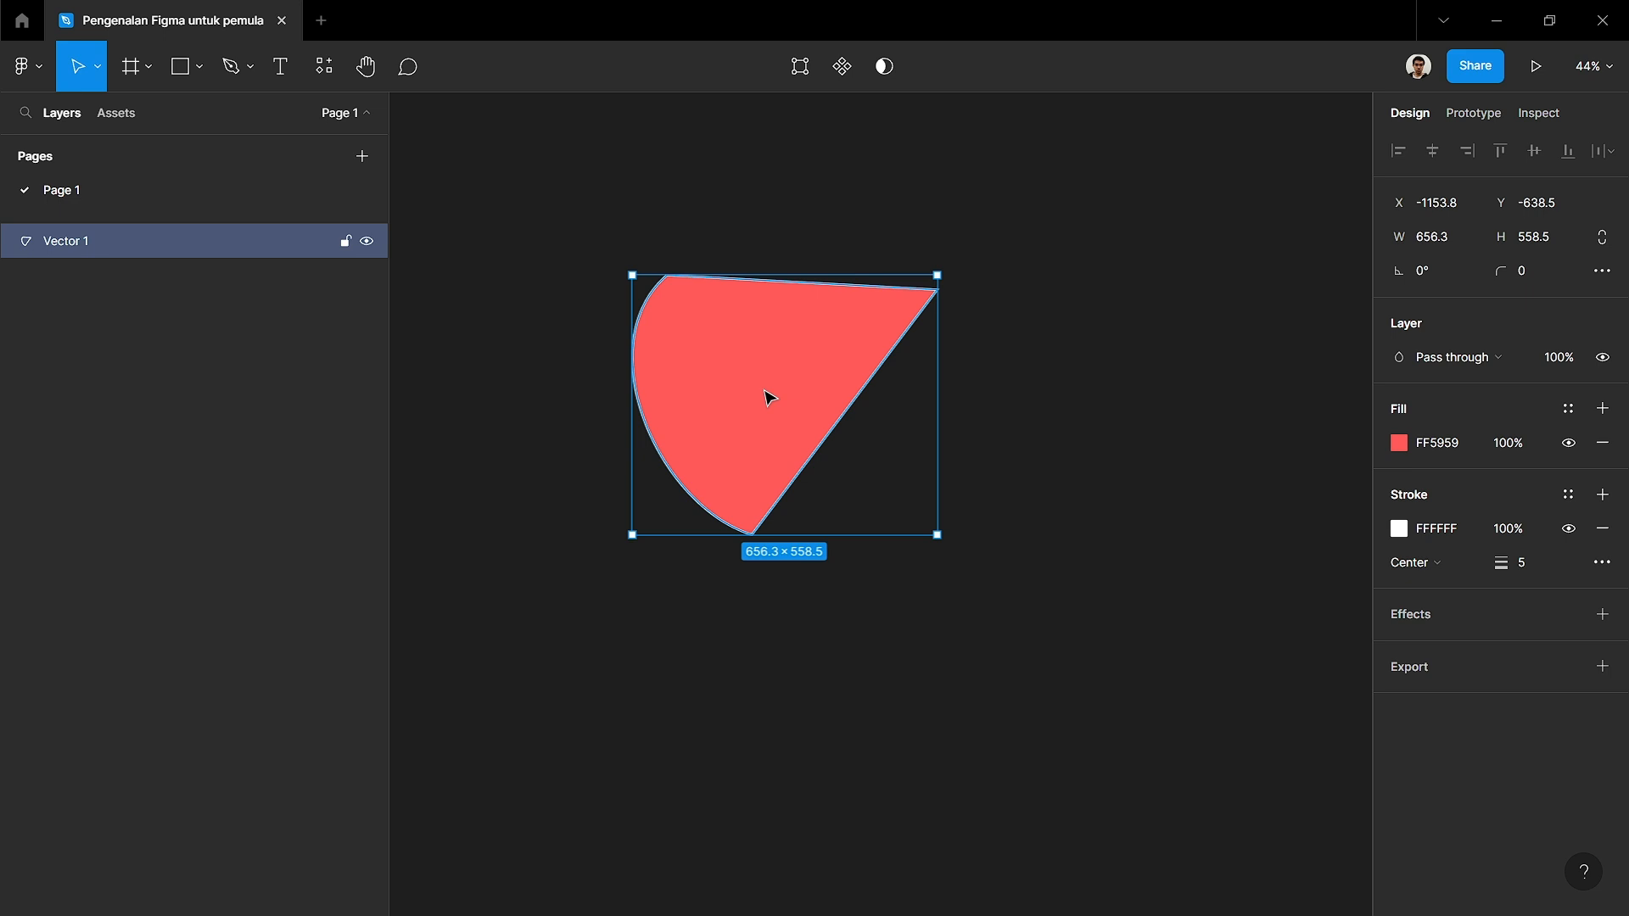
{"action": "left_click_drag", "start_coordinate": [769, 398], "coordinate": [717, 396]}
{"action": "left_click", "coordinate": [464, 201]}
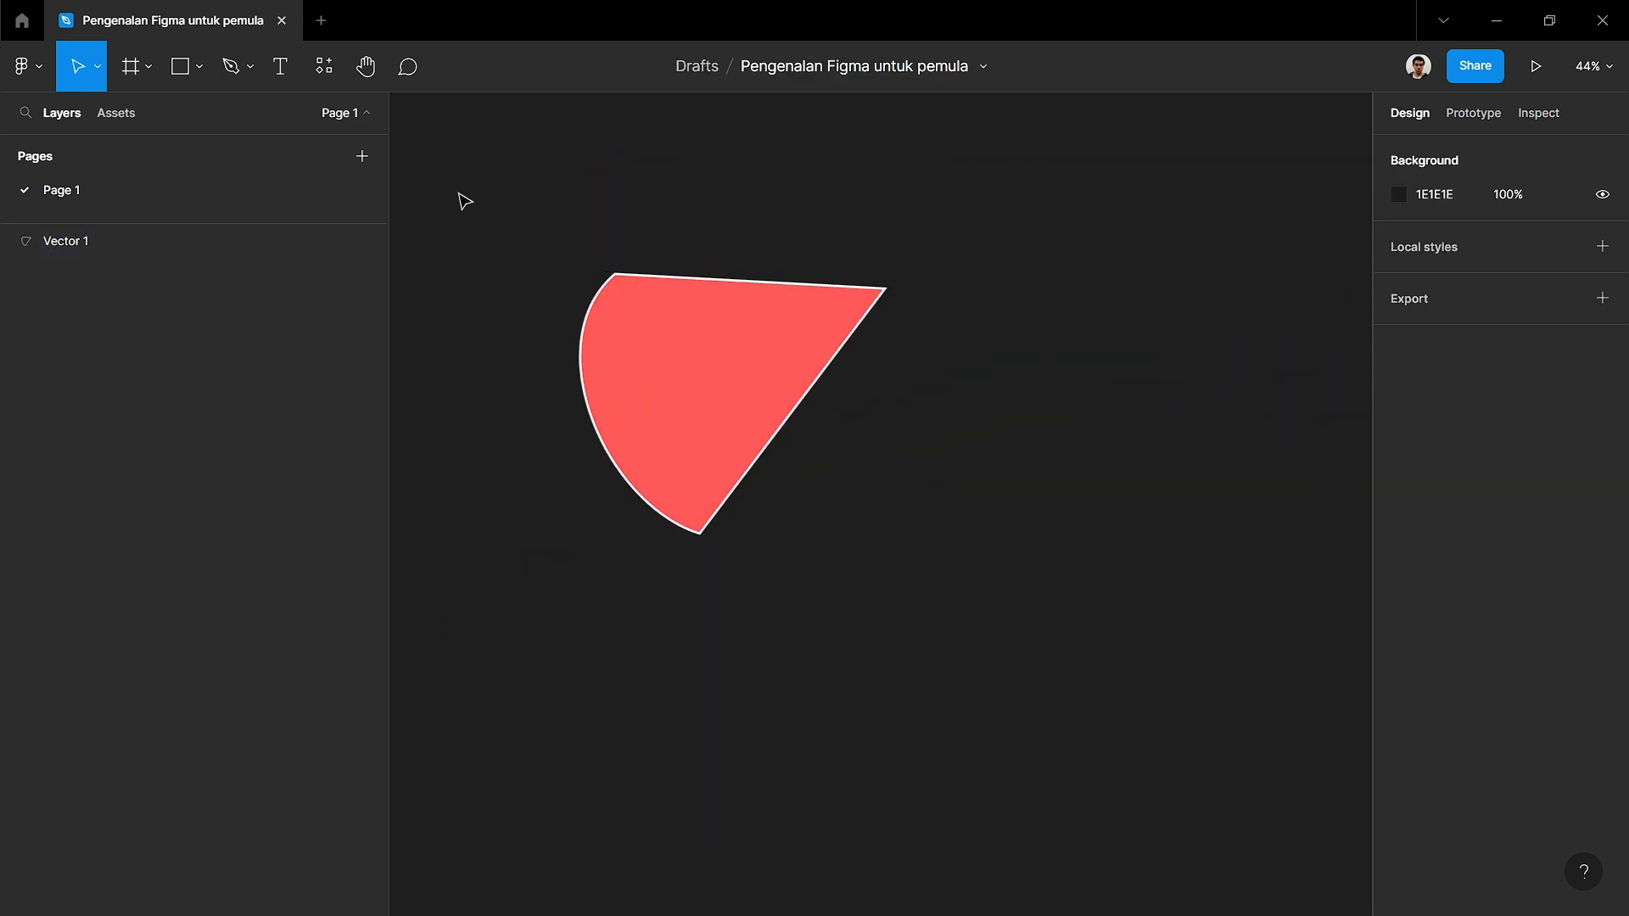
- Handwrite two white scribbled words, one below the other, to the right of the red shape with the Pencil tool
{"action": "left_click", "coordinate": [261, 73]}
{"action": "left_click", "coordinate": [251, 68]}
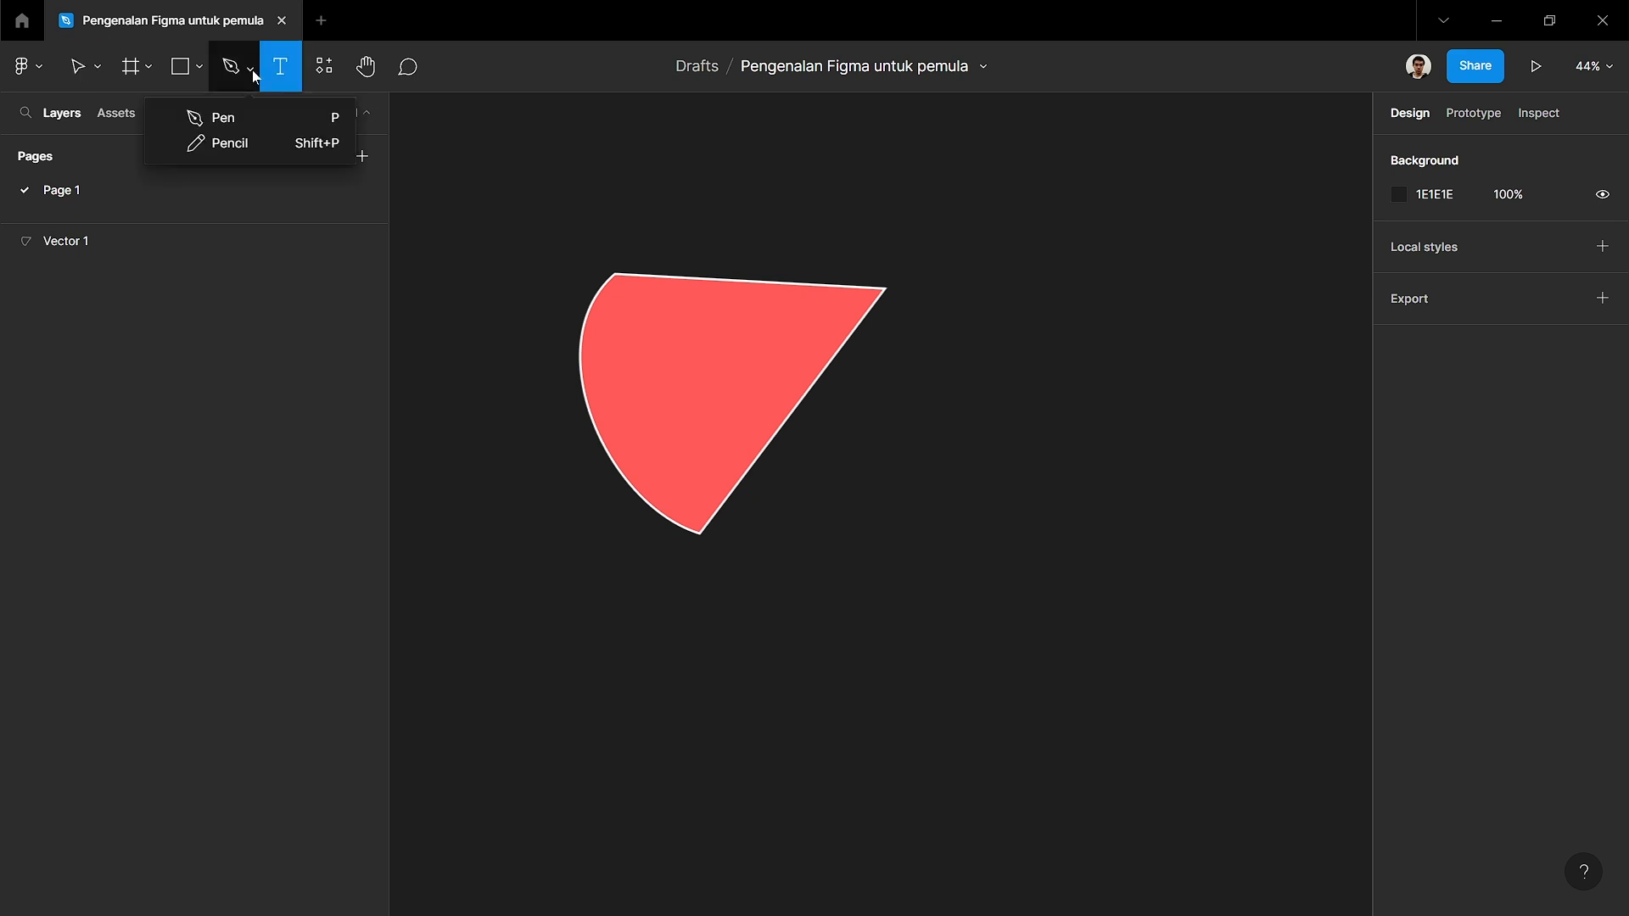
{"action": "left_click", "coordinate": [256, 144]}
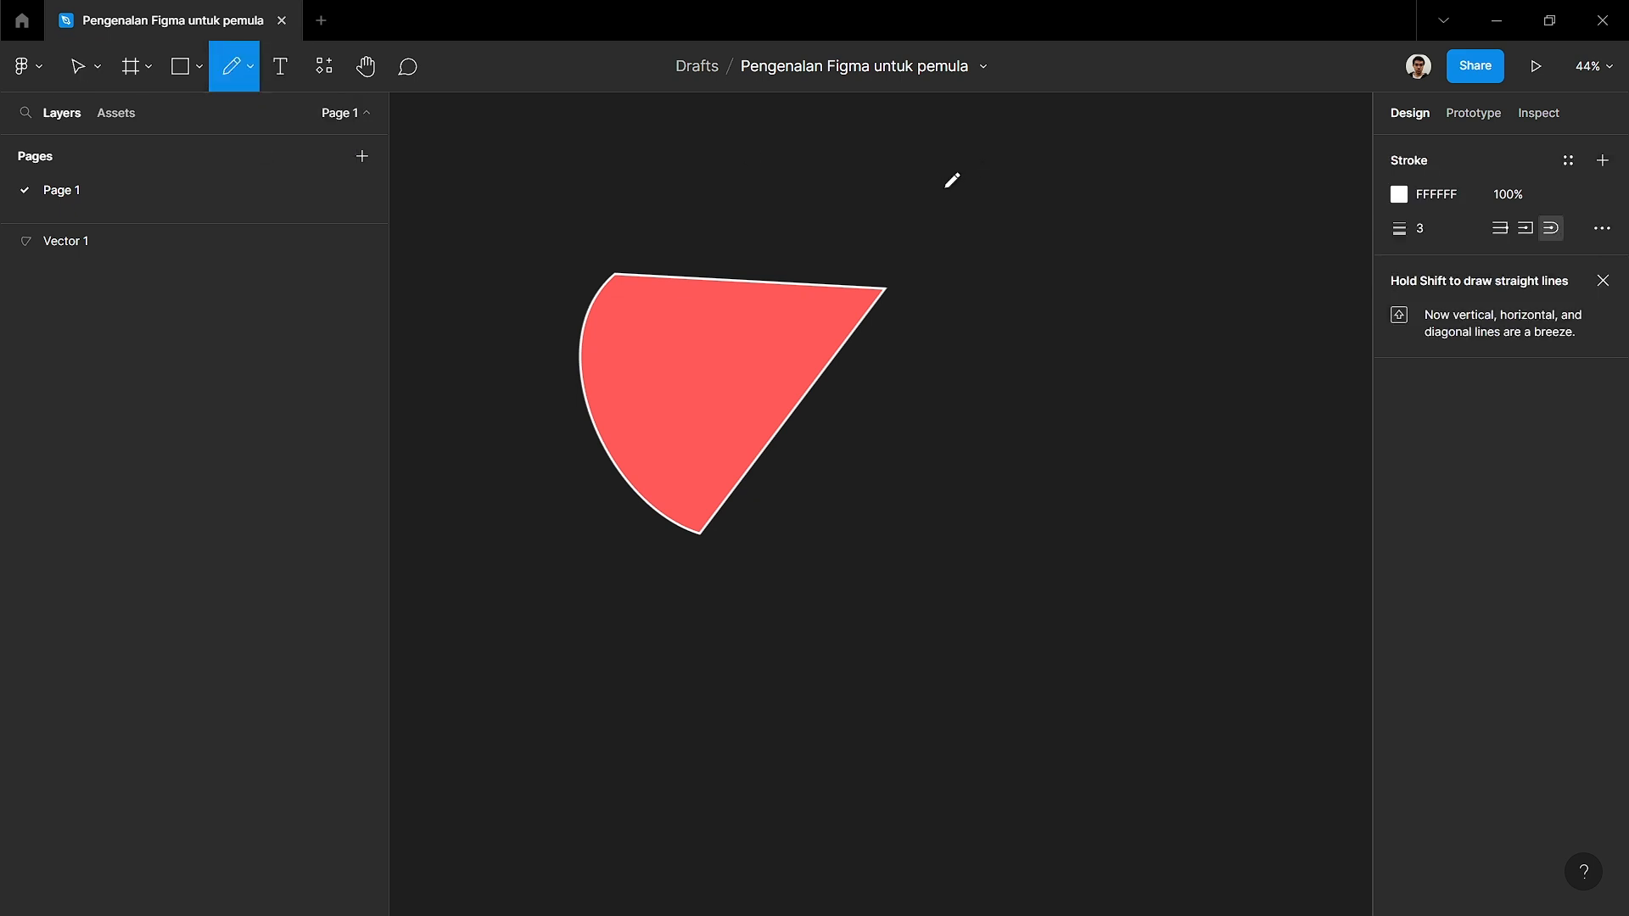
{"action": "scroll", "coordinate": [910, 328], "scroll_direction": "right", "scroll_amount": 3}
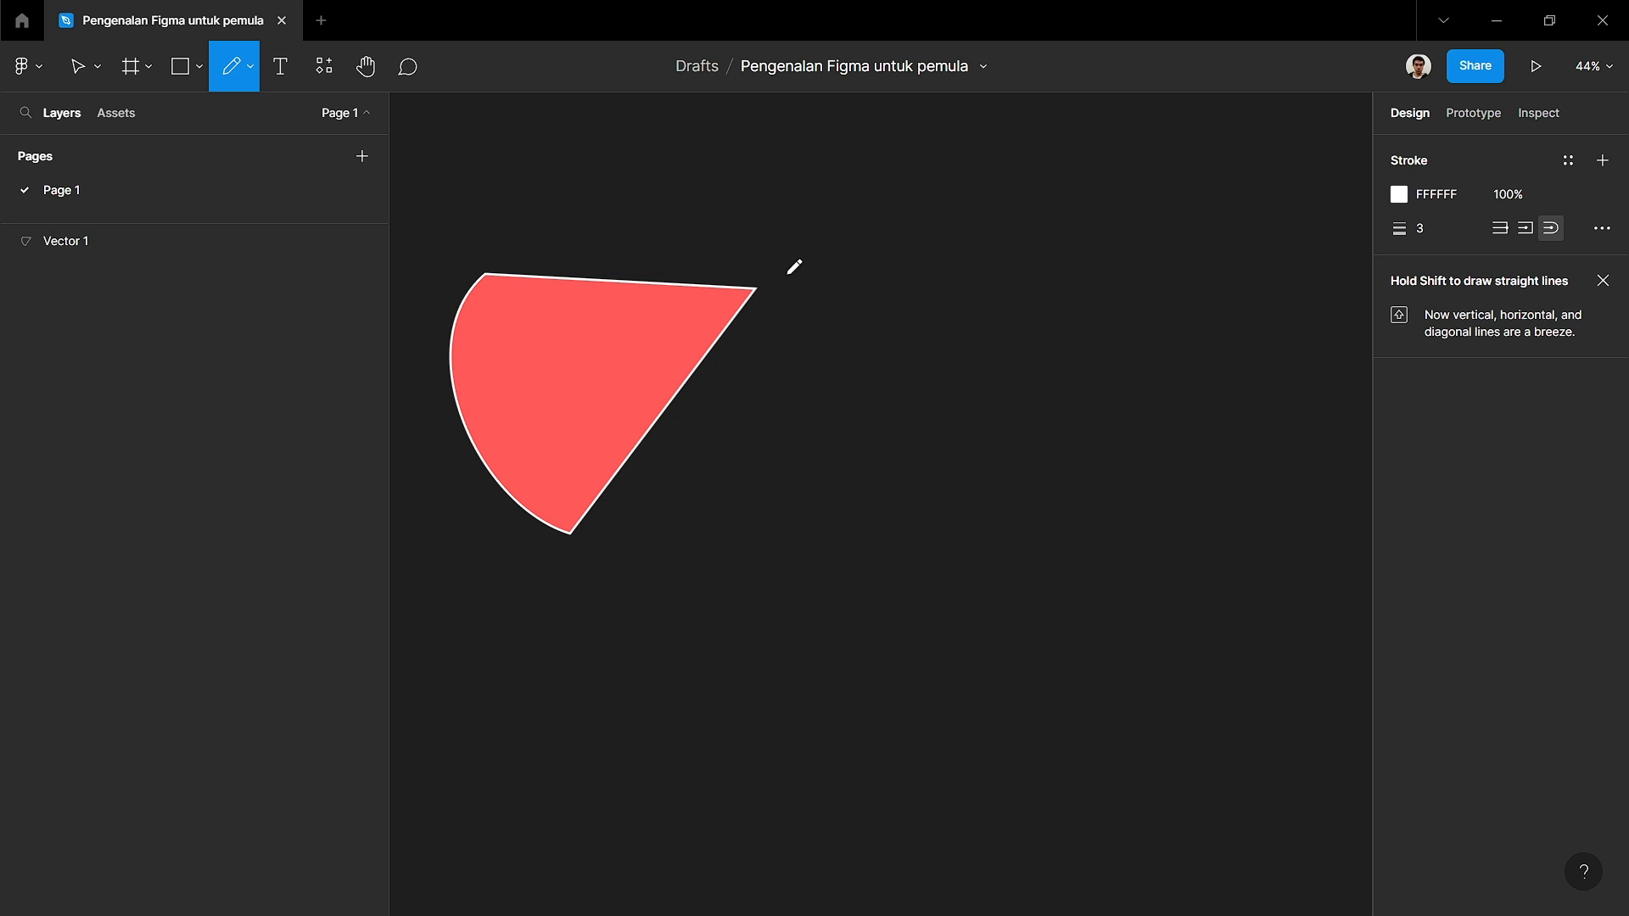
{"action": "mouse_move", "coordinate": [794, 374]}
{"action": "left_mouse_down"}
{"action": "mouse_move", "coordinate": [825, 317]}
{"action": "mouse_move", "coordinate": [812, 420]}
{"action": "mouse_move", "coordinate": [893, 397]}
{"action": "mouse_move", "coordinate": [873, 433]}
{"action": "left_mouse_up"}
{"action": "mouse_move", "coordinate": [806, 538]}
{"action": "left_mouse_down"}
{"action": "mouse_move", "coordinate": [815, 644]}
{"action": "mouse_move", "coordinate": [817, 522]}
{"action": "mouse_move", "coordinate": [824, 635]}
{"action": "mouse_move", "coordinate": [1006, 558]}
{"action": "mouse_move", "coordinate": [1005, 623]}
{"action": "left_mouse_up"}
{"action": "left_click_drag", "start_coordinate": [877, 639], "coordinate": [875, 639]}
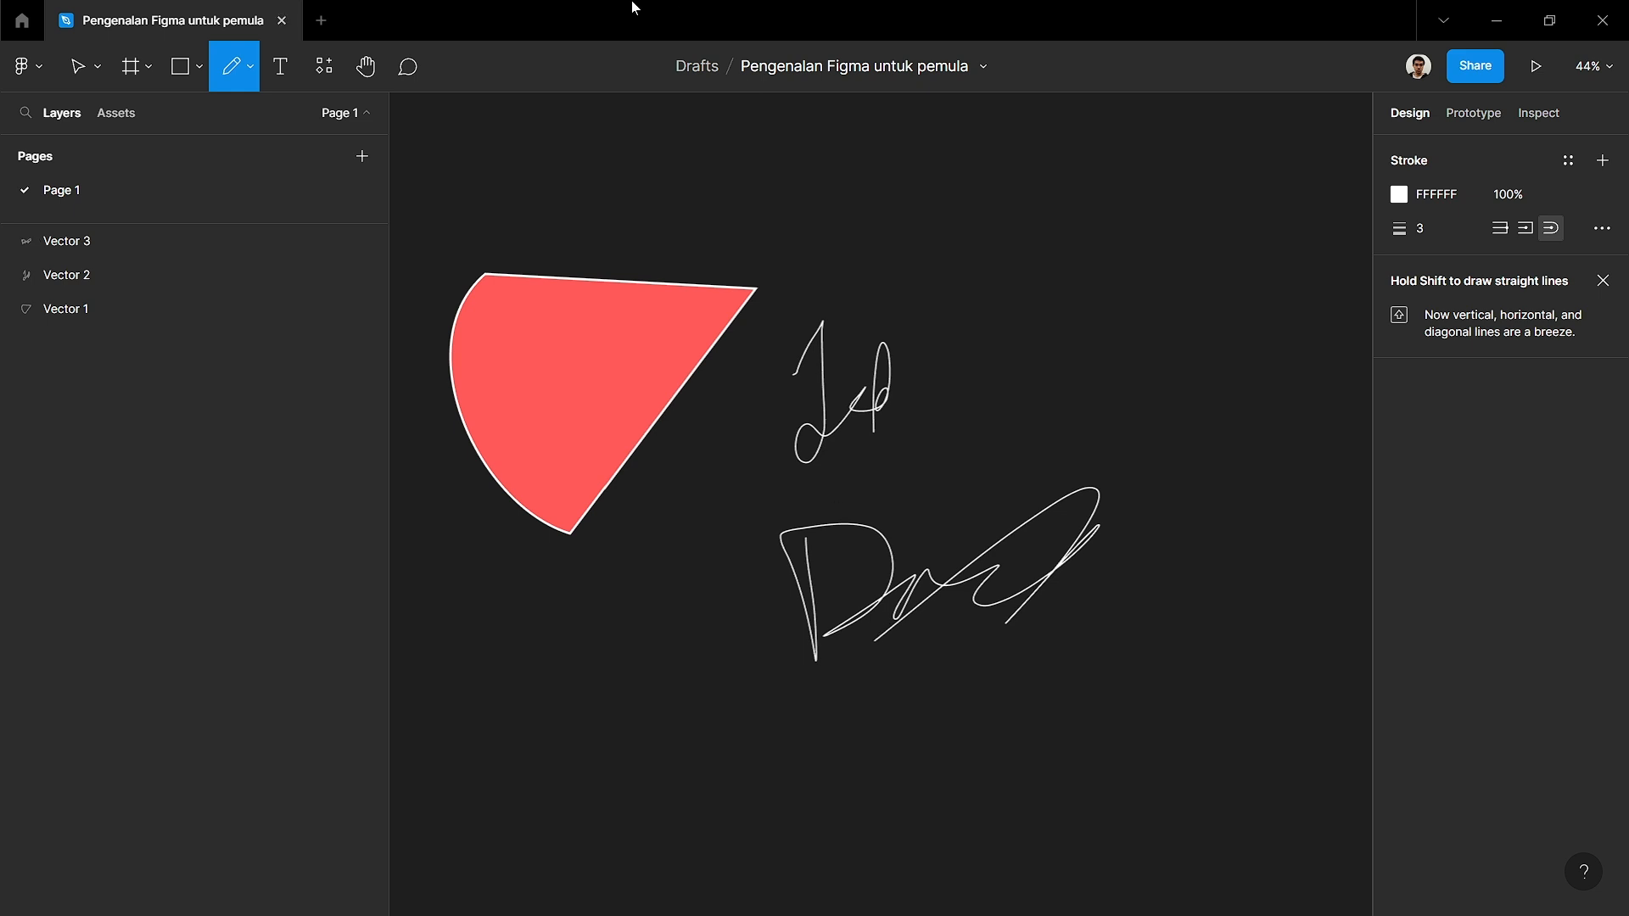
- Select both handwritten scribbles together with the Move tool and move them slightly farther right of the red shape
{"action": "left_click", "coordinate": [252, 76]}
{"action": "left_click", "coordinate": [222, 113]}
{"action": "left_click", "coordinate": [79, 49]}
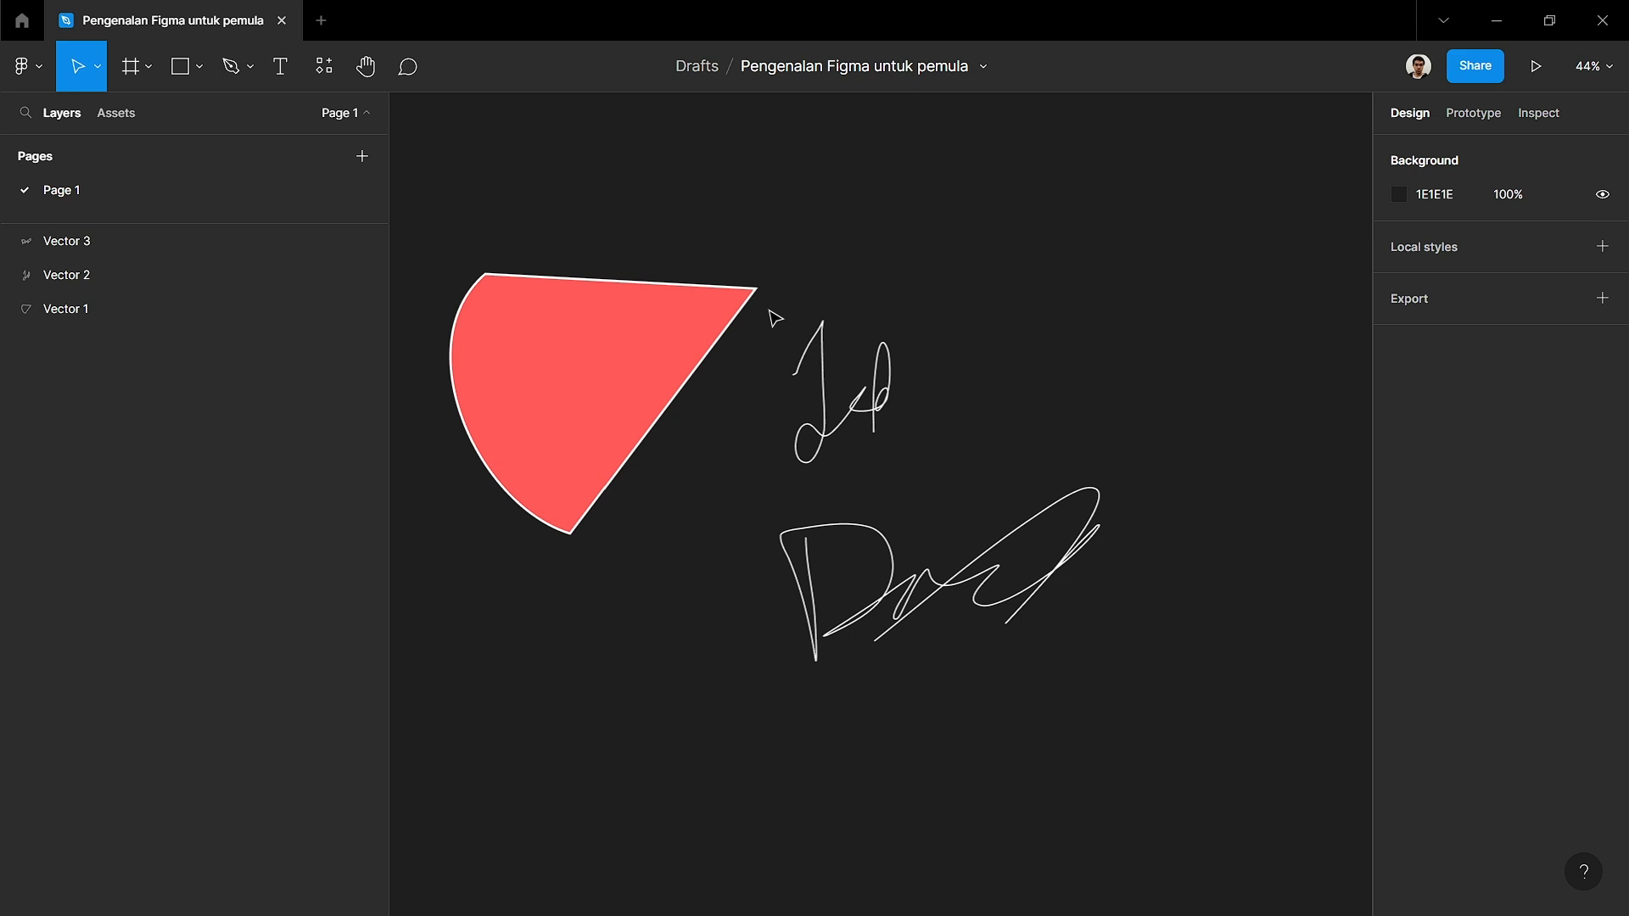
{"action": "left_click_drag", "start_coordinate": [768, 311], "coordinate": [1084, 659]}
{"action": "left_click", "coordinate": [1178, 748]}
{"action": "mouse_move", "coordinate": [1128, 701]}
{"action": "left_mouse_down"}
{"action": "mouse_move", "coordinate": [832, 381]}
{"action": "mouse_move", "coordinate": [768, 265]}
{"action": "mouse_move", "coordinate": [777, 313]}
{"action": "left_mouse_up"}
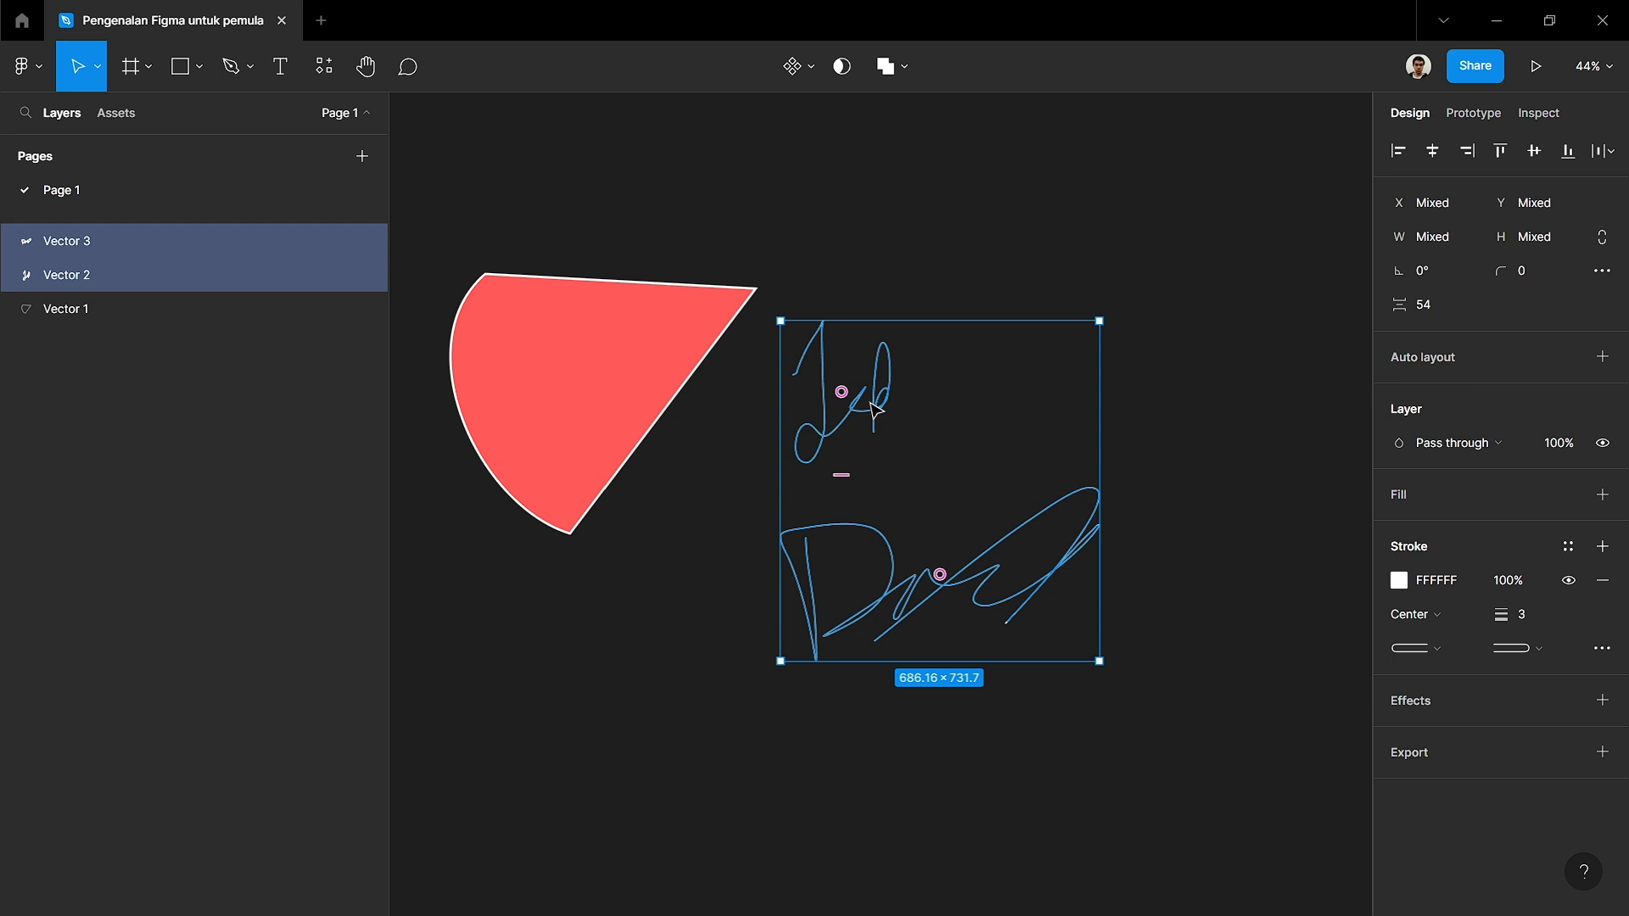
{"action": "mouse_move", "coordinate": [876, 409]}
{"action": "left_mouse_down"}
{"action": "mouse_move", "coordinate": [1036, 241]}
{"action": "mouse_move", "coordinate": [1084, 269]}
{"action": "mouse_move", "coordinate": [953, 414]}
{"action": "left_mouse_up"}
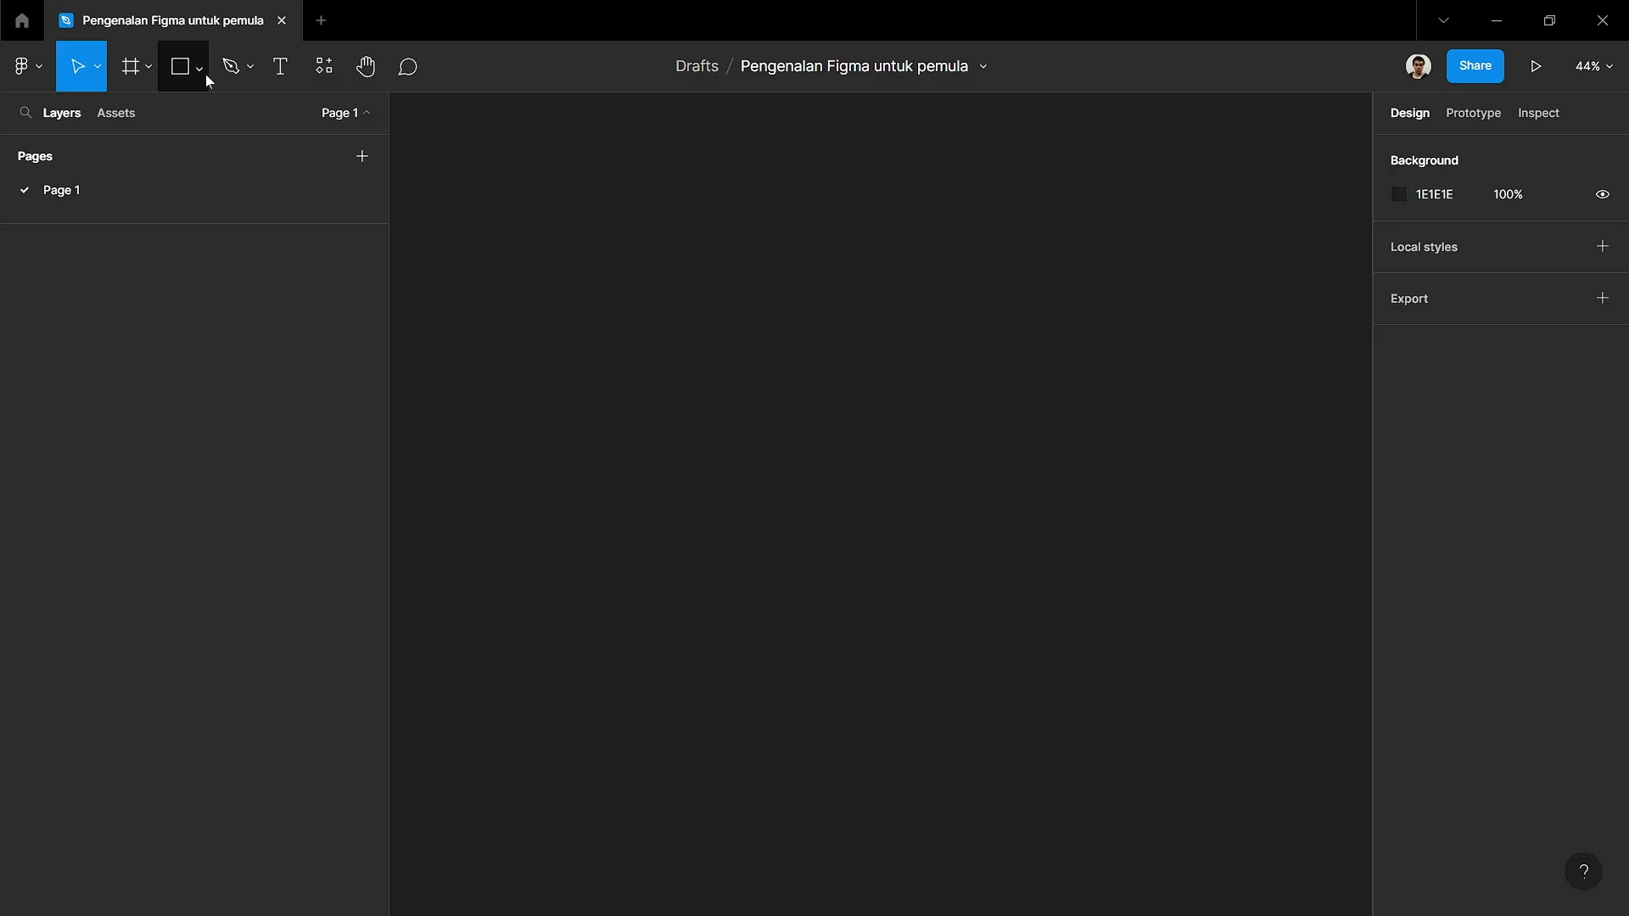
{"action": "left_click", "coordinate": [204, 72]}
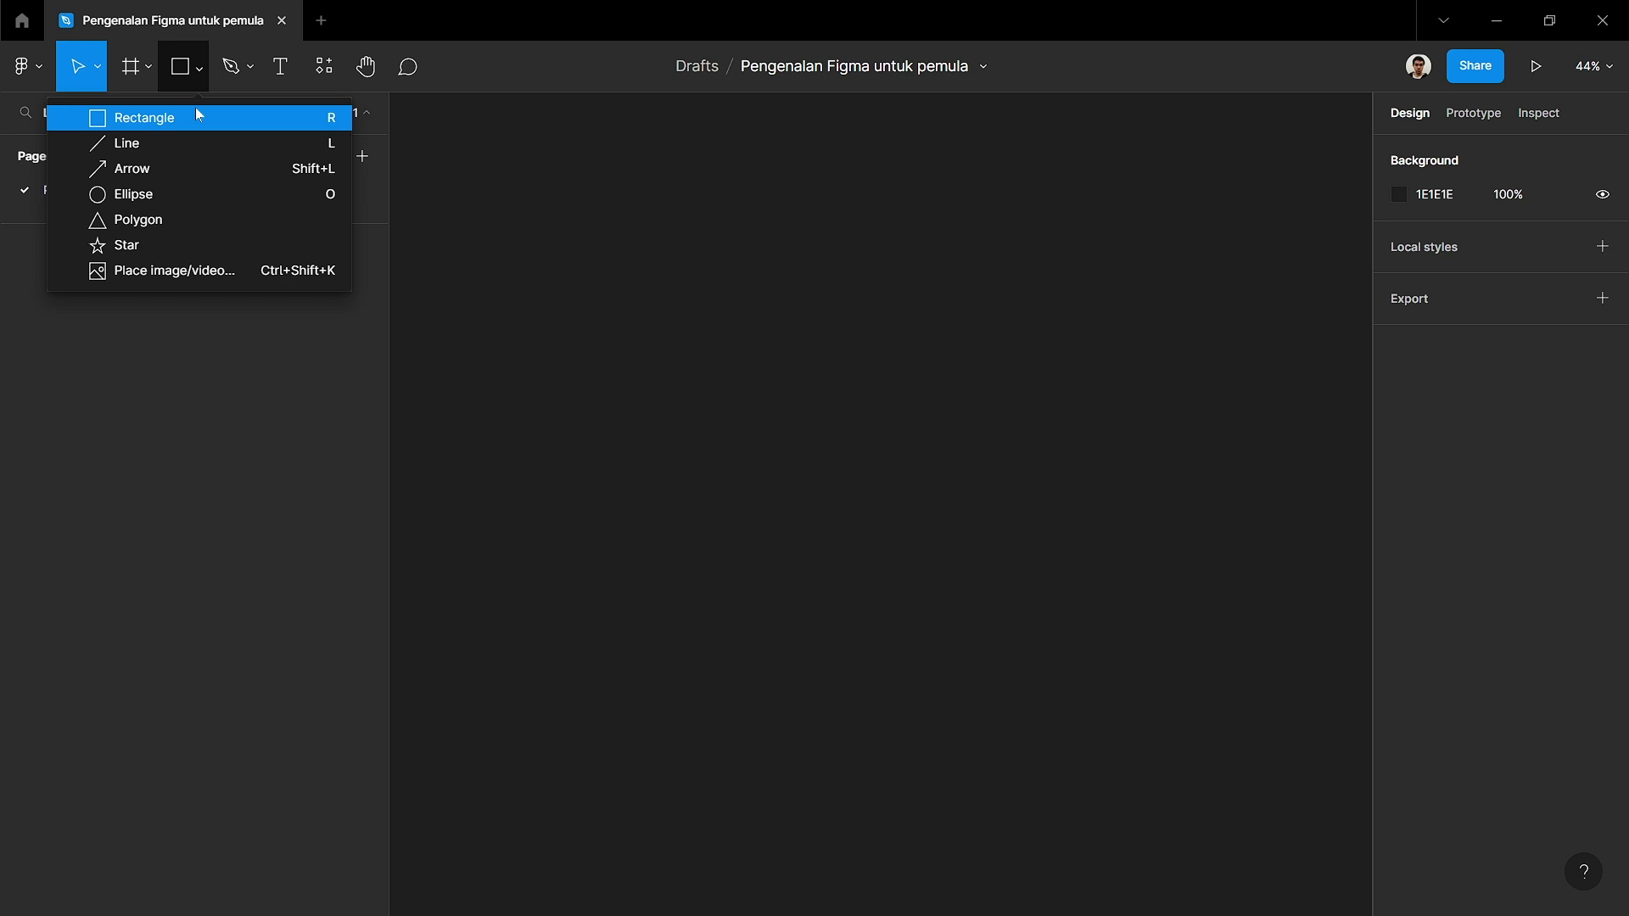
{"action": "left_click", "coordinate": [197, 115]}
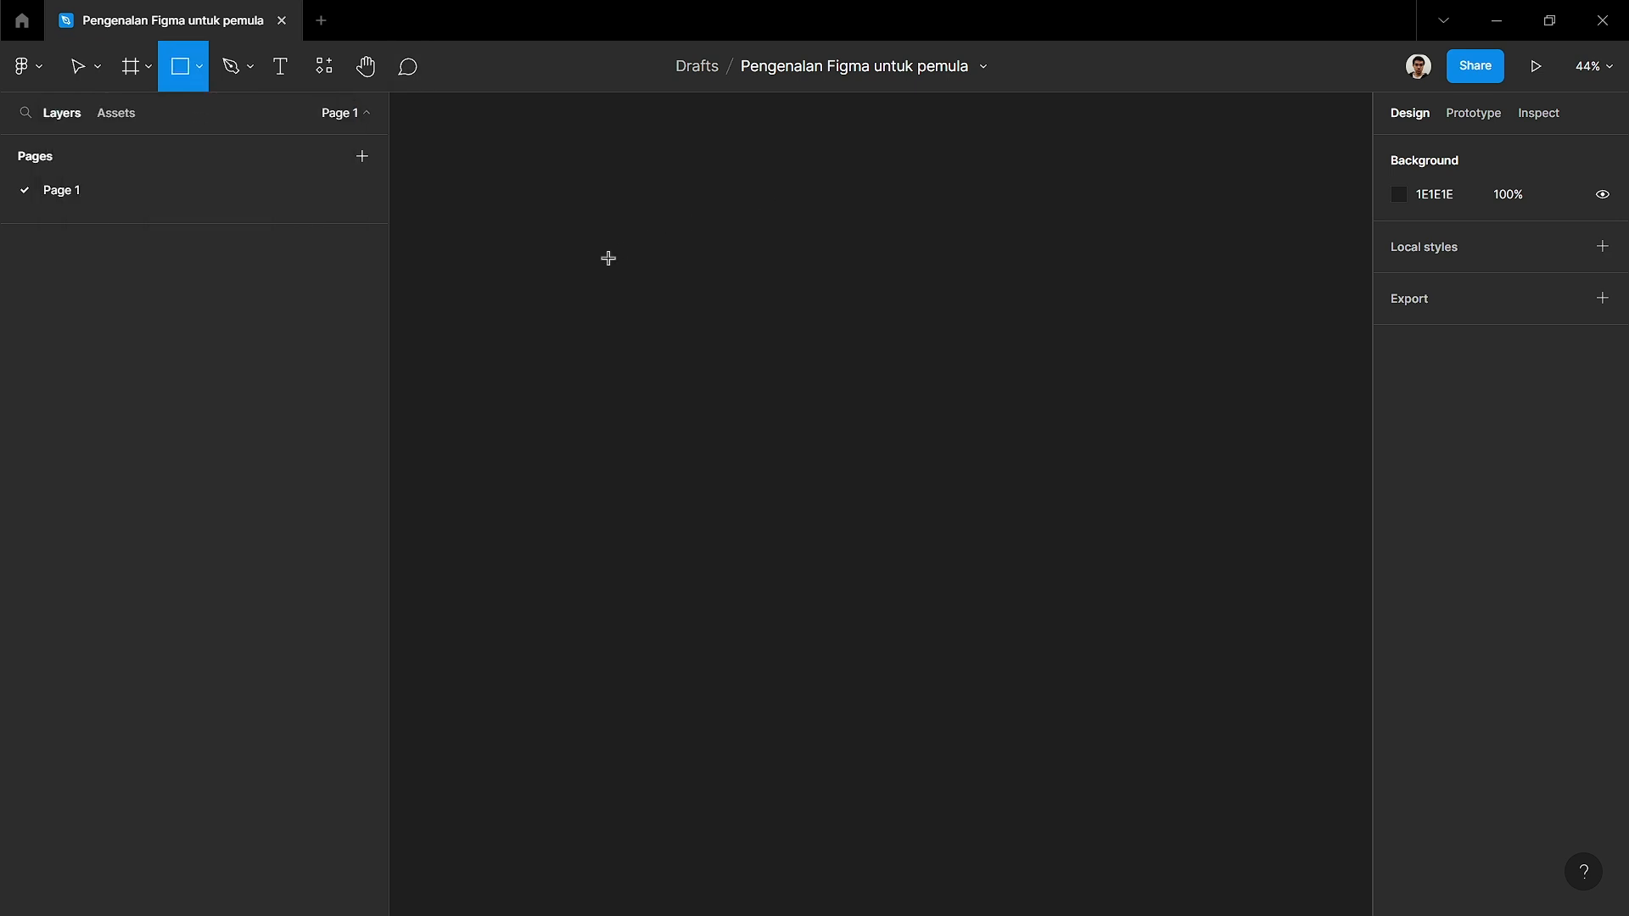
{"action": "left_click", "coordinate": [204, 77]}
{"action": "left_click", "coordinate": [225, 108]}
{"action": "left_click", "coordinate": [77, 71]}
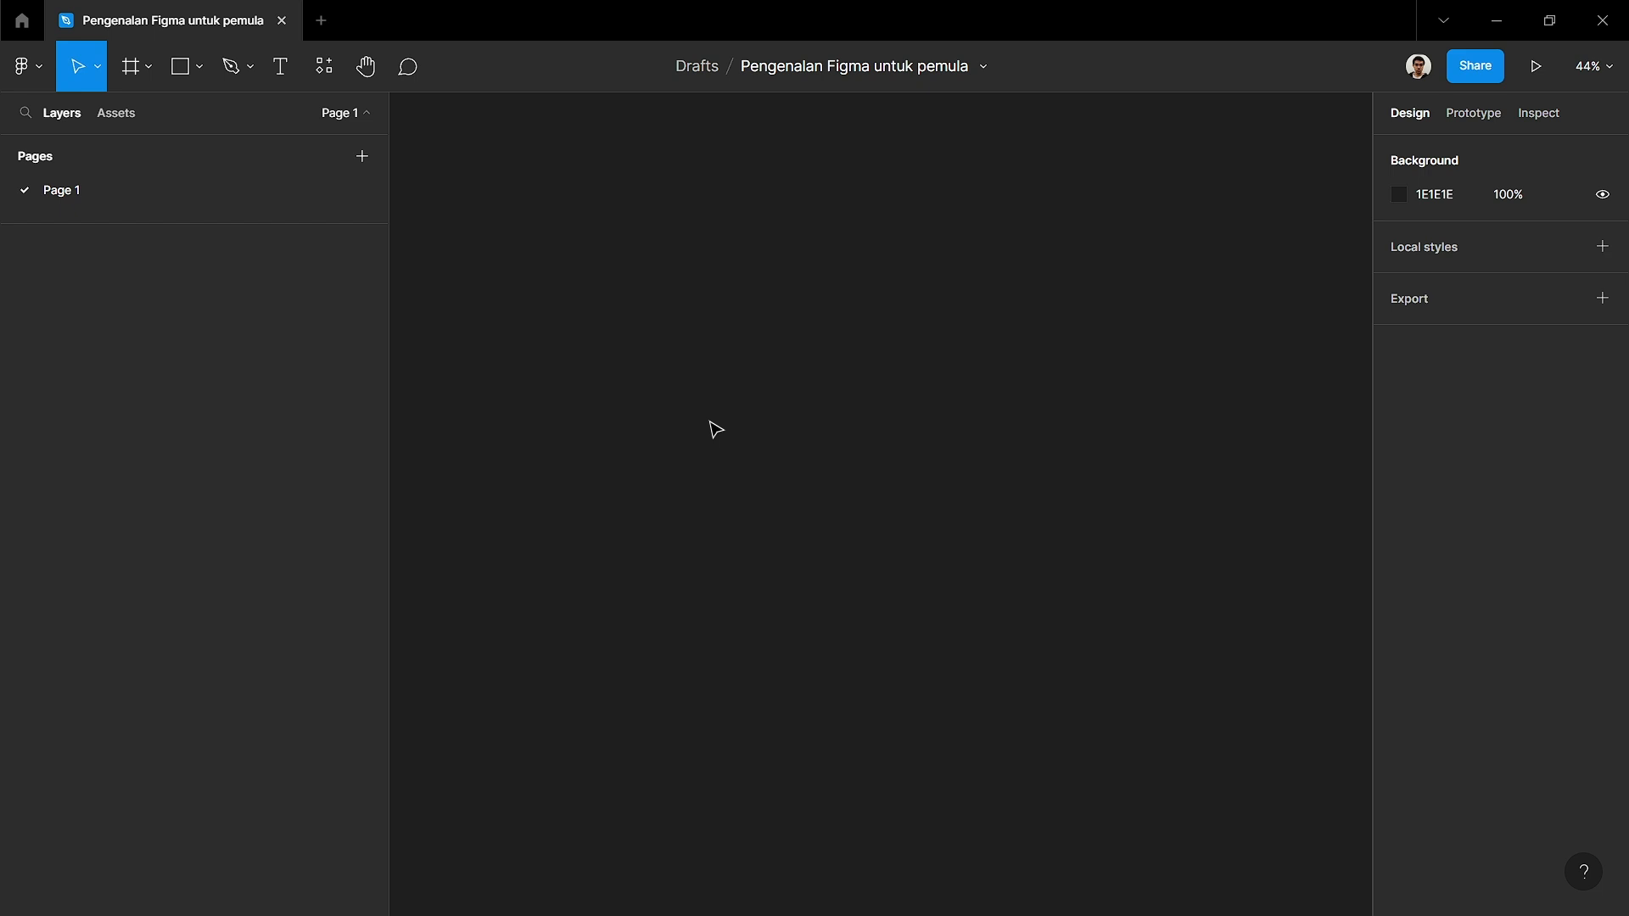
- Place a 100 × 100 rectangle on the canvas and widen it to about 508 × 100
{"action": "key", "text": "r"}
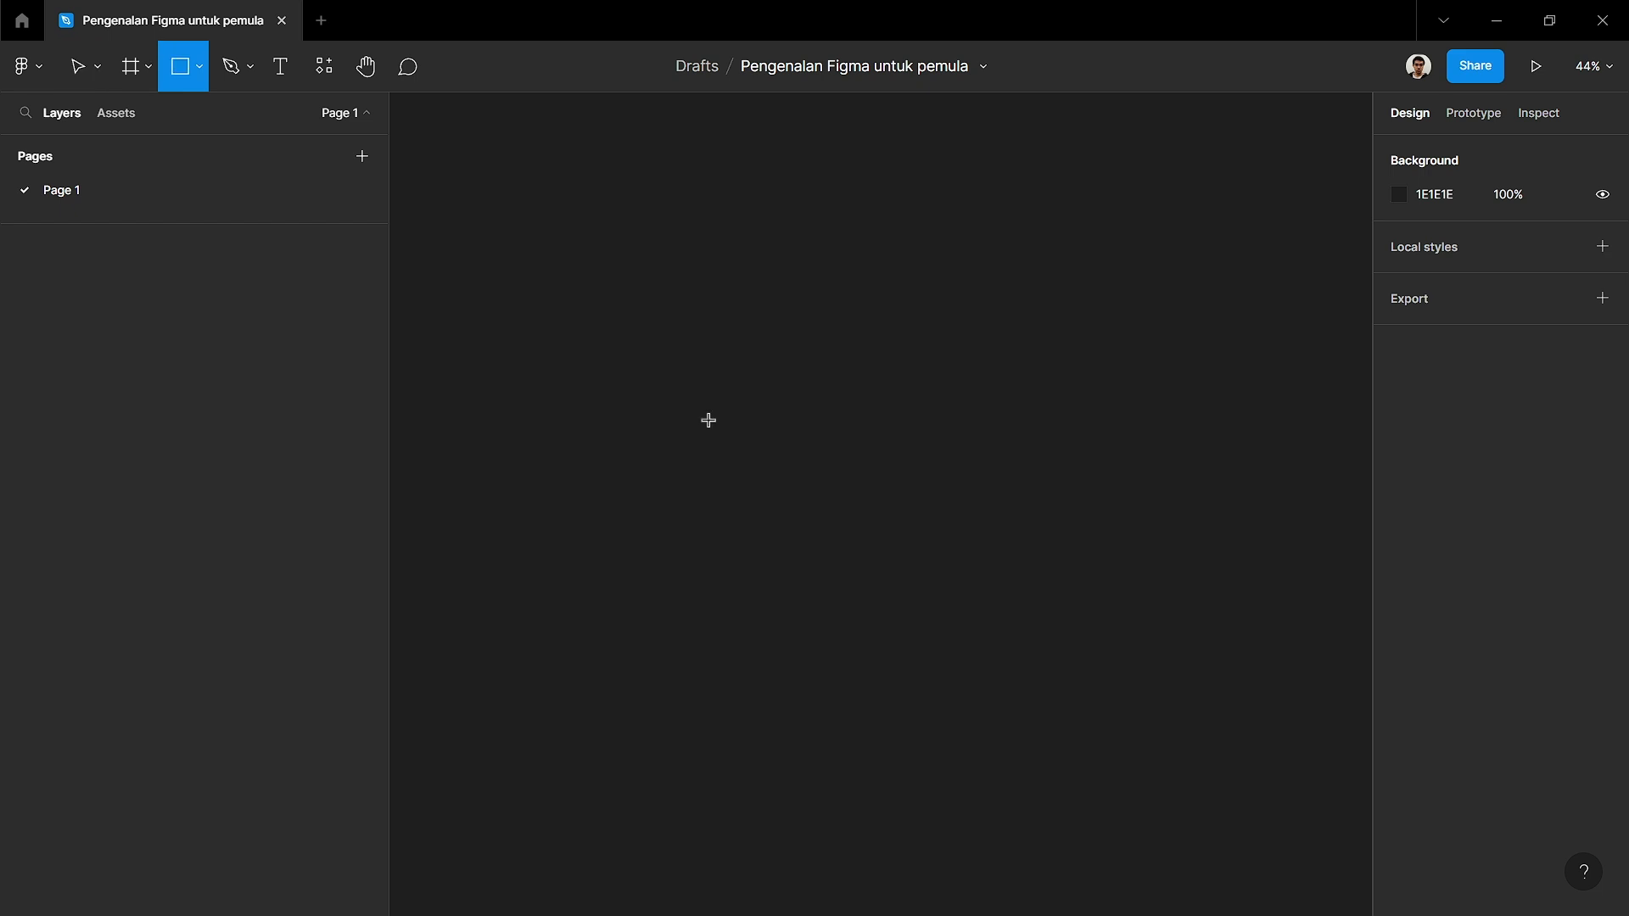
{"action": "left_click", "coordinate": [708, 419]}
{"action": "scroll", "coordinate": [715, 428], "scroll_direction": "up", "scroll_amount": 5}
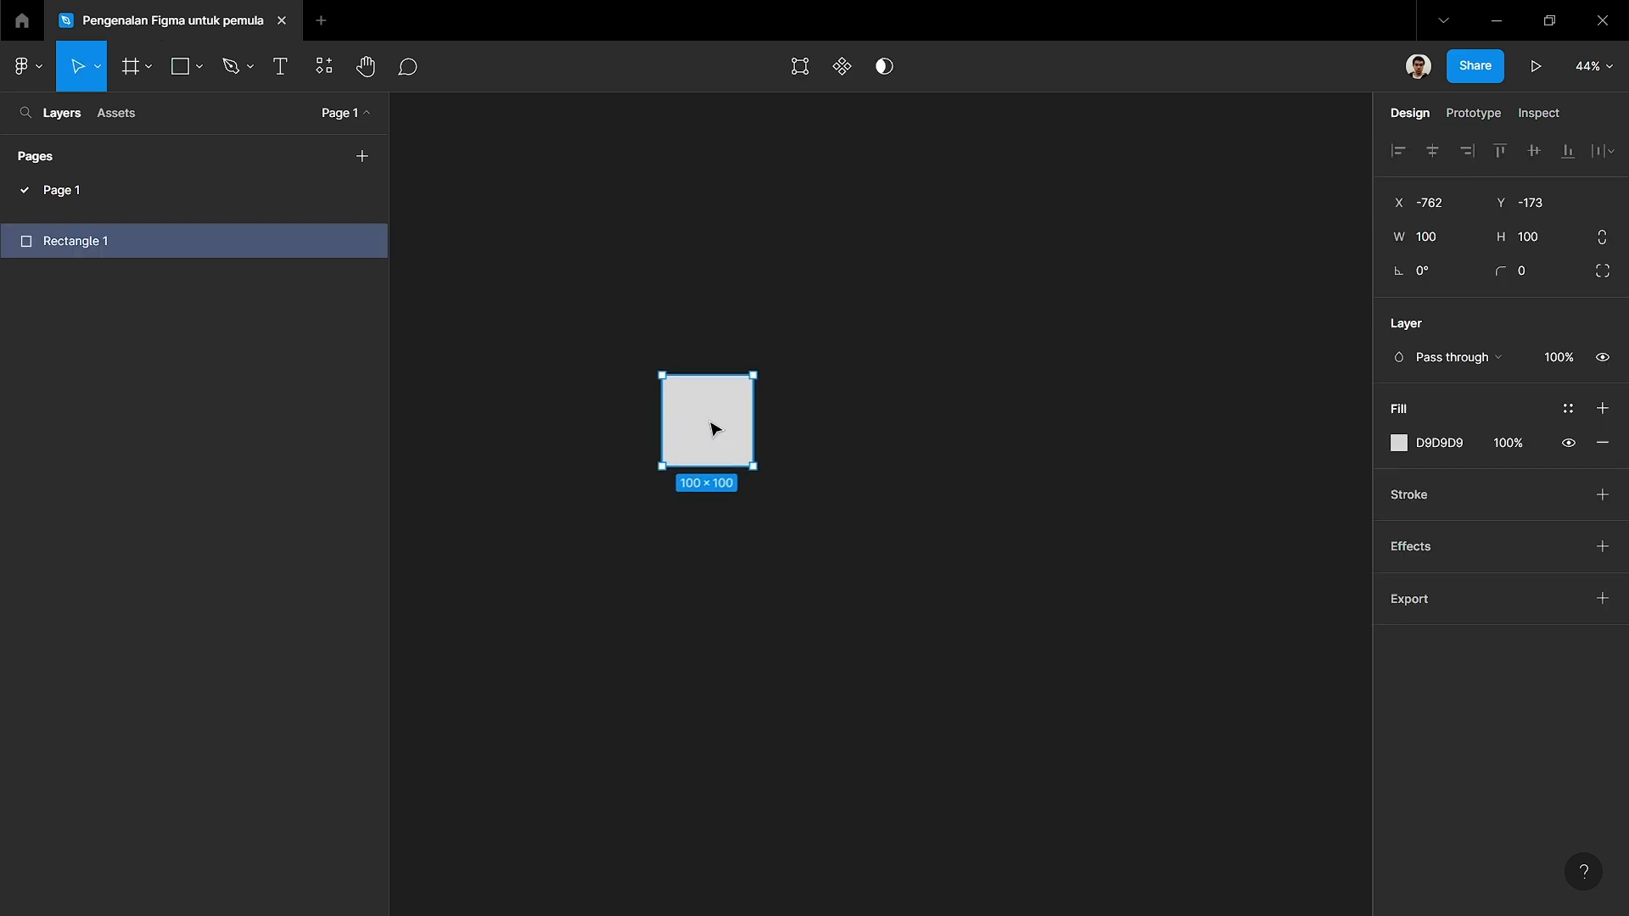
{"action": "scroll", "coordinate": [715, 428], "scroll_direction": "right", "scroll_amount": 3}
{"action": "scroll", "coordinate": [715, 428], "scroll_direction": "down", "scroll_amount": 3}
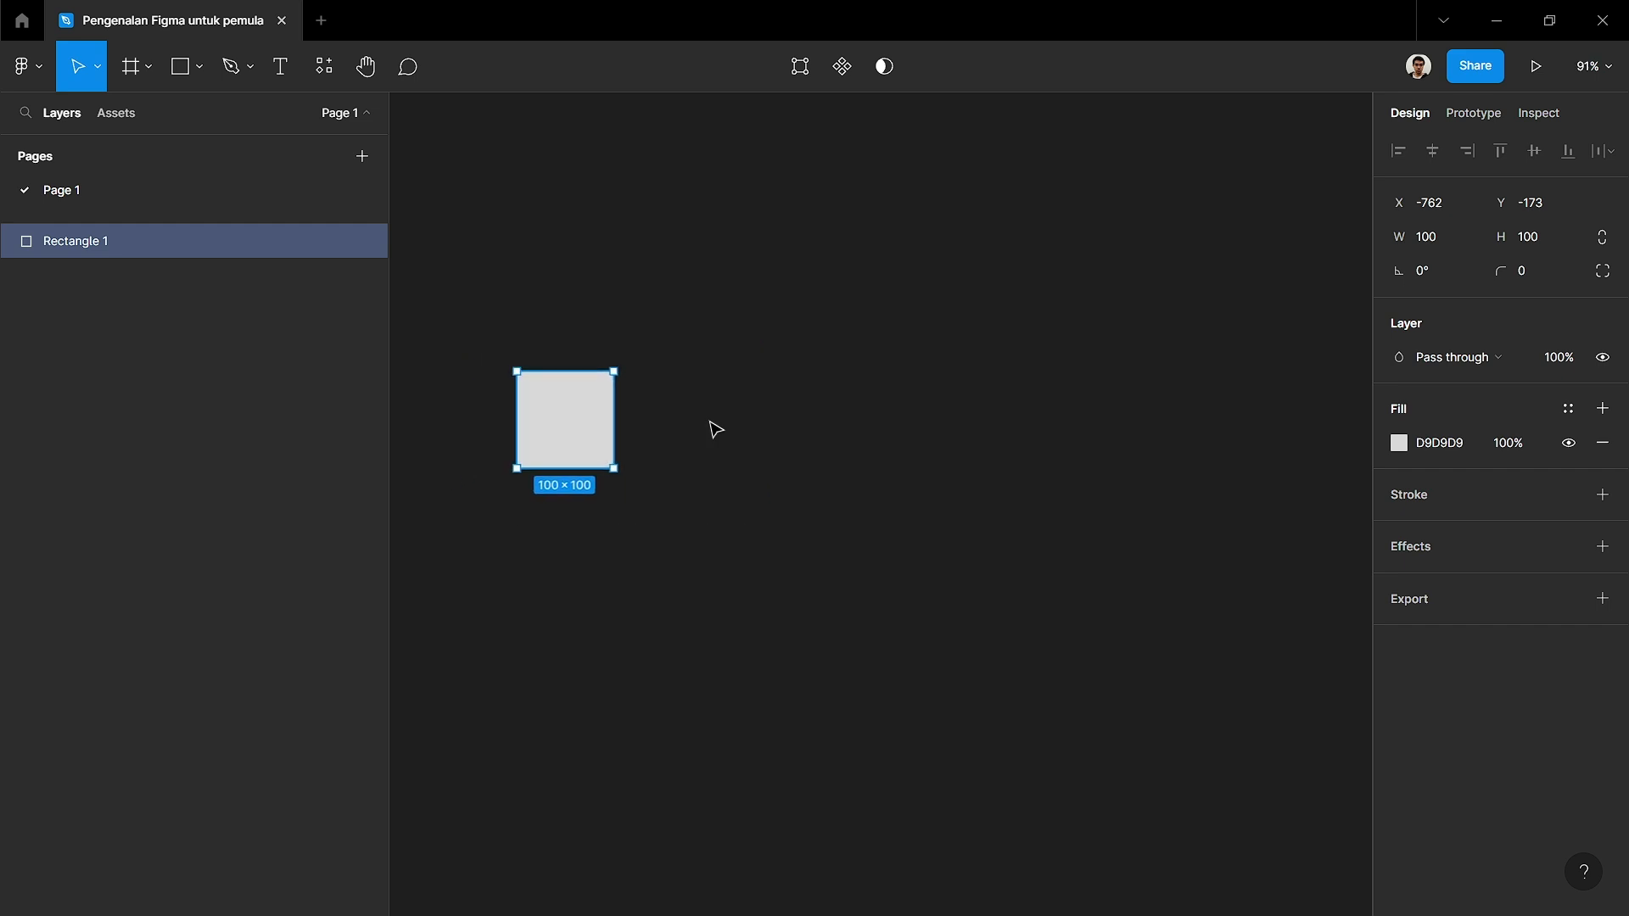
{"action": "scroll", "coordinate": [714, 430], "scroll_direction": "up", "scroll_amount": 2}
{"action": "left_click_drag", "start_coordinate": [565, 432], "coordinate": [1176, 462]}
- Draw a diagonal line across the rectangle and snap its ends to the lower-left and upper-right corners
{"action": "left_click", "coordinate": [201, 65]}
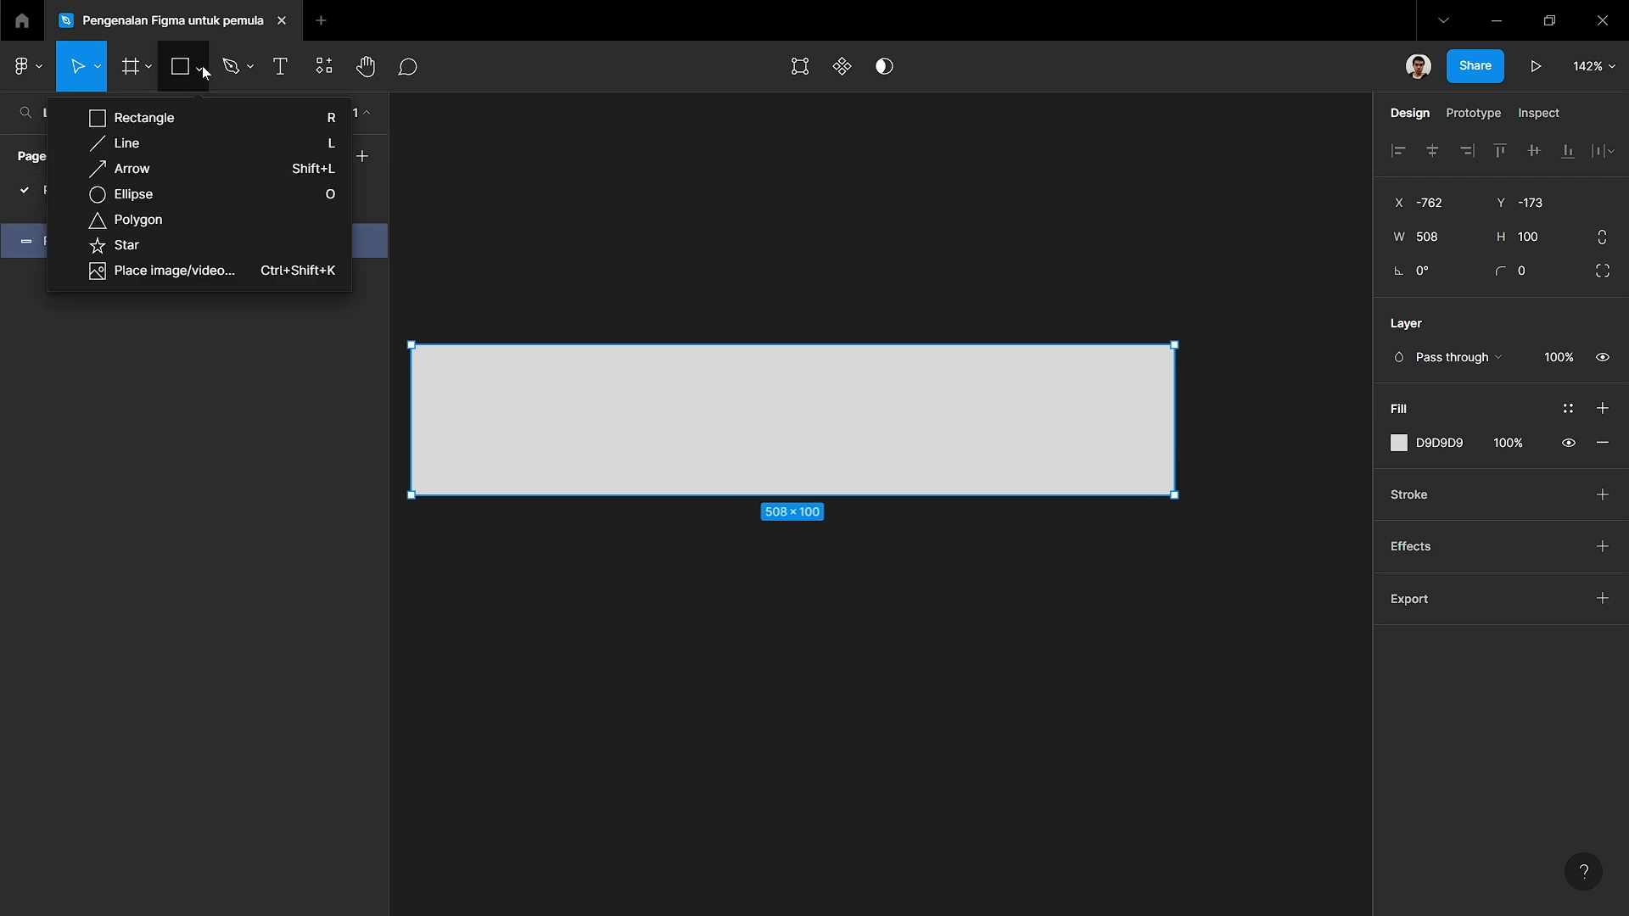
{"action": "left_click", "coordinate": [237, 143]}
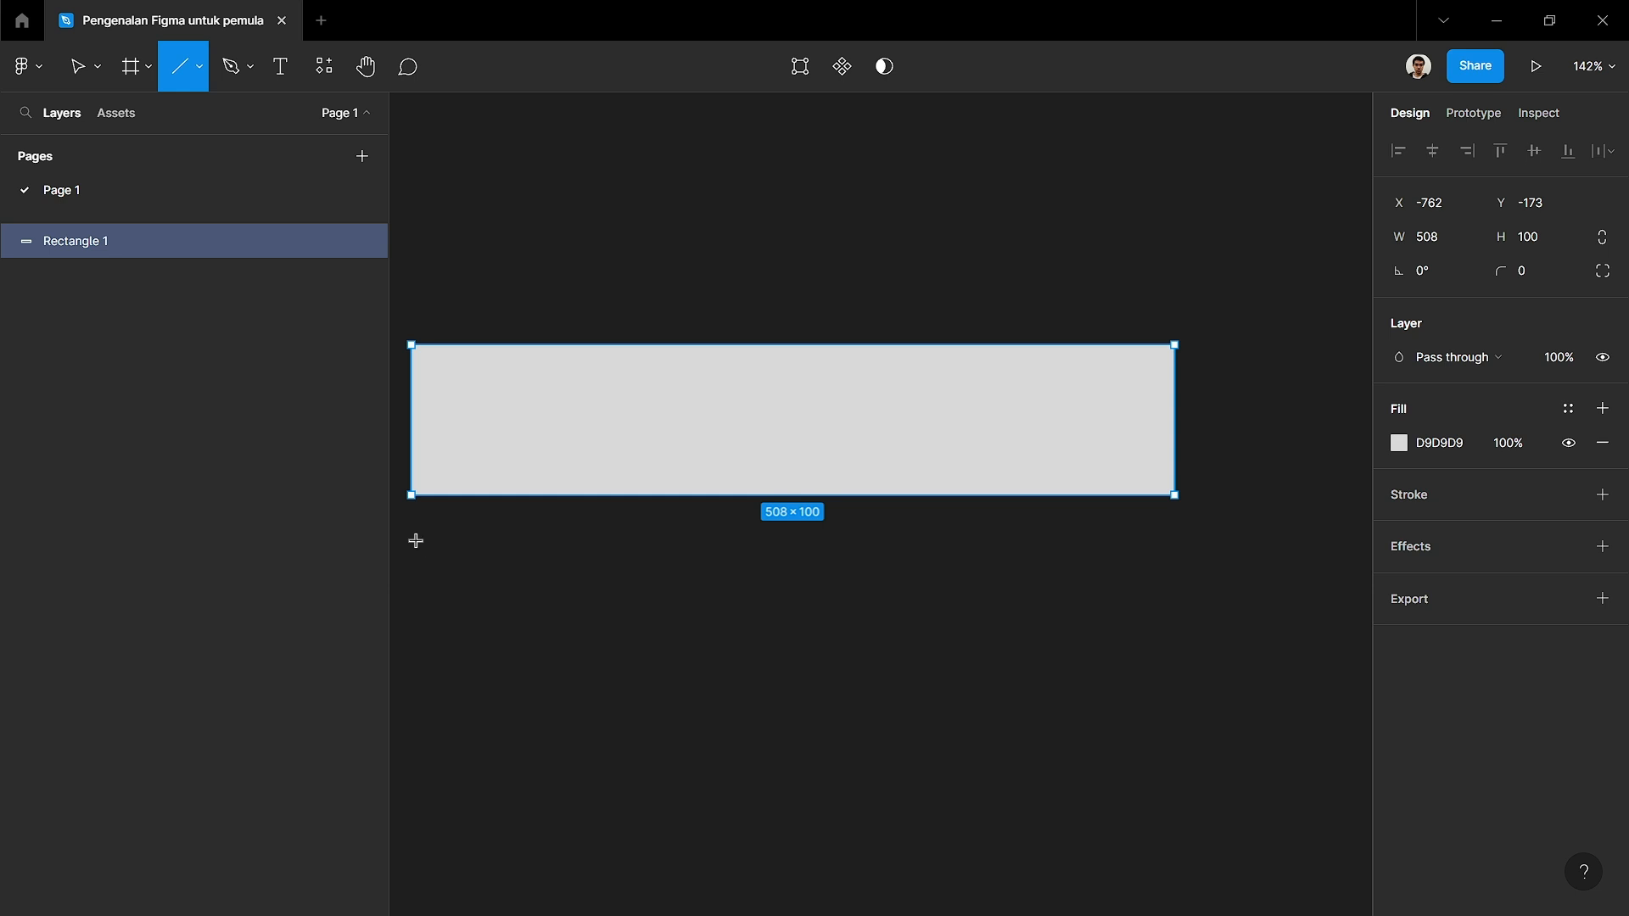
{"action": "mouse_move", "coordinate": [413, 541]}
{"action": "left_mouse_down"}
{"action": "mouse_move", "coordinate": [758, 604]}
{"action": "mouse_move", "coordinate": [999, 568]}
{"action": "mouse_move", "coordinate": [1069, 425]}
{"action": "mouse_move", "coordinate": [1182, 383]}
{"action": "mouse_move", "coordinate": [1197, 346]}
{"action": "mouse_move", "coordinate": [1157, 353]}
{"action": "mouse_move", "coordinate": [1171, 345]}
{"action": "left_mouse_up"}
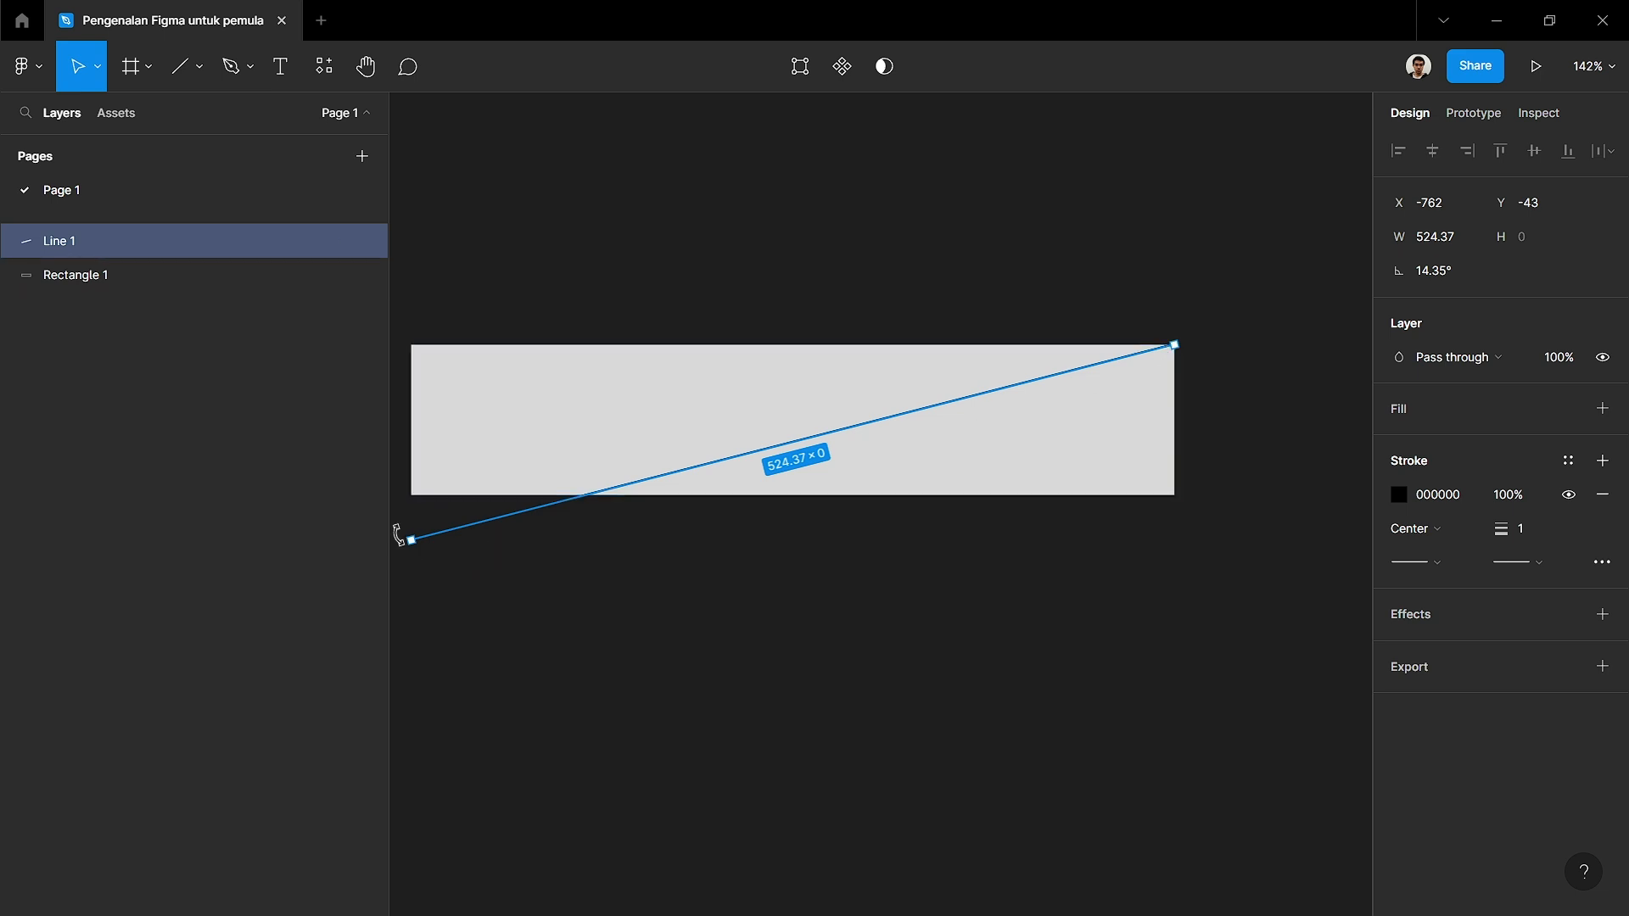
{"action": "left_click_drag", "start_coordinate": [411, 539], "coordinate": [415, 495]}
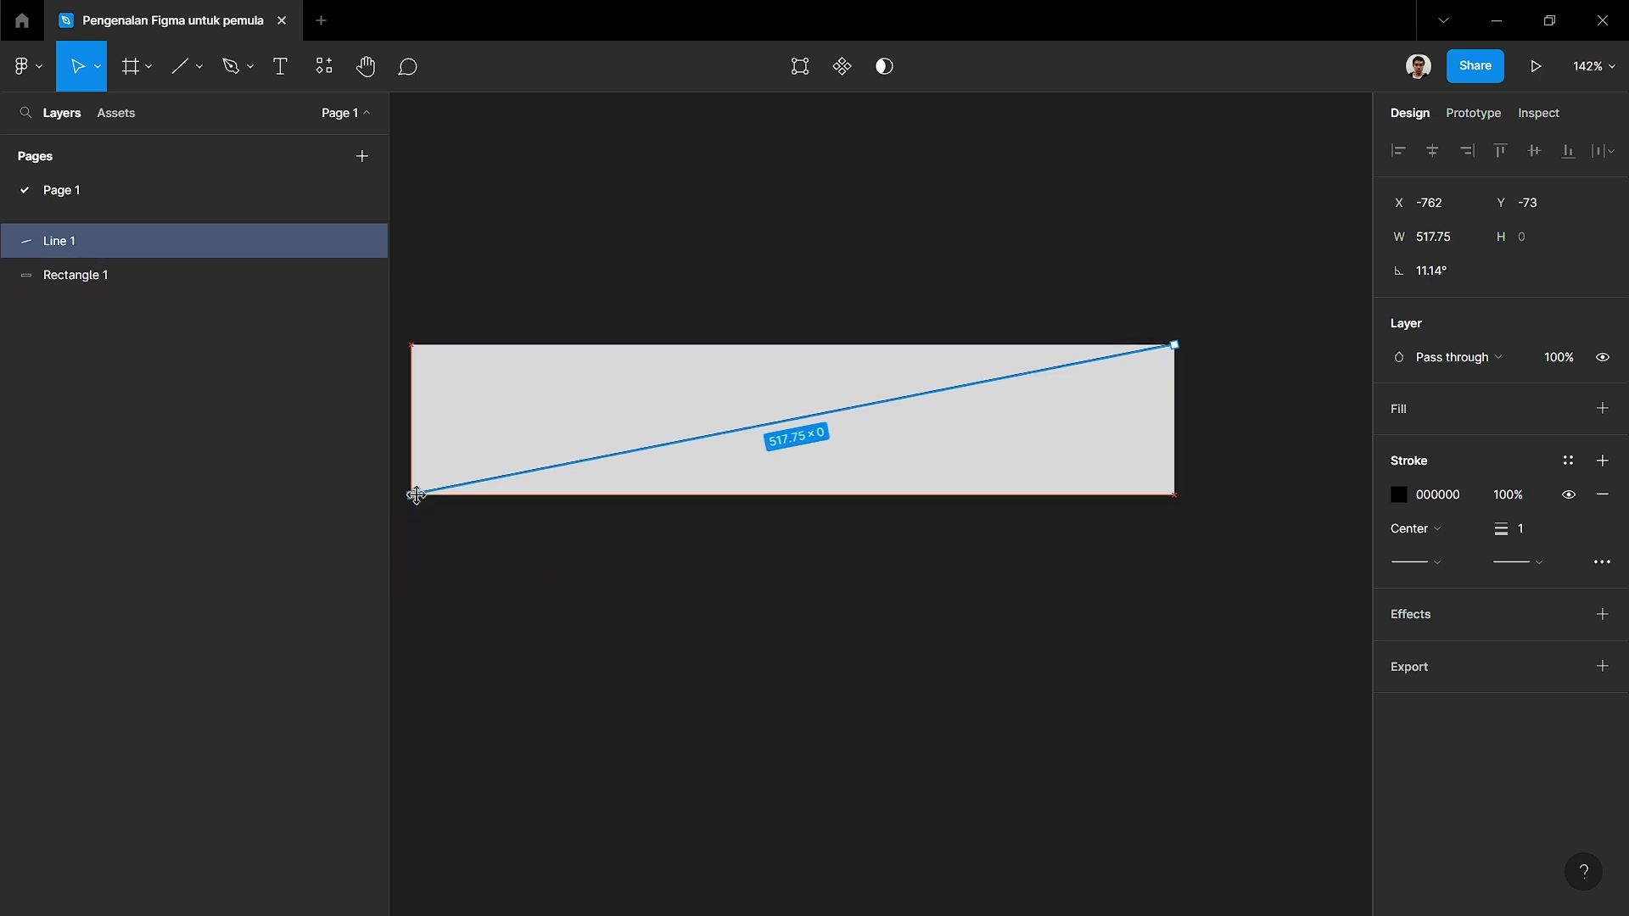
- Set the diagonal line's stroke weight to 3 and its colour to red FF3F3F
{"action": "left_click", "coordinate": [1411, 499]}
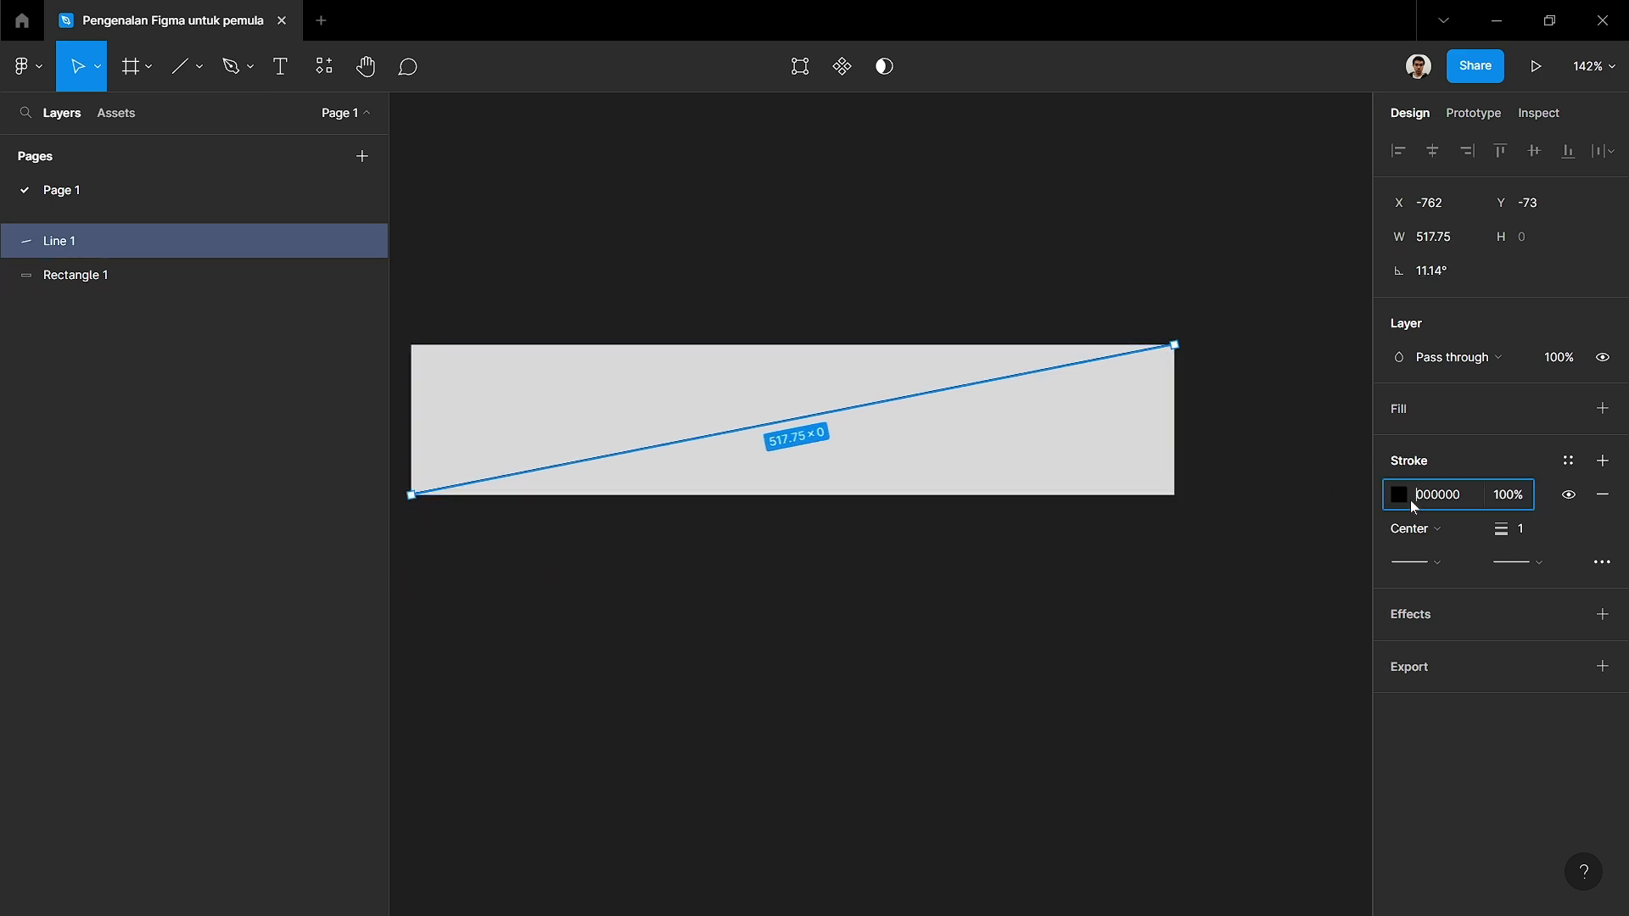
{"action": "left_click", "coordinate": [1533, 531]}
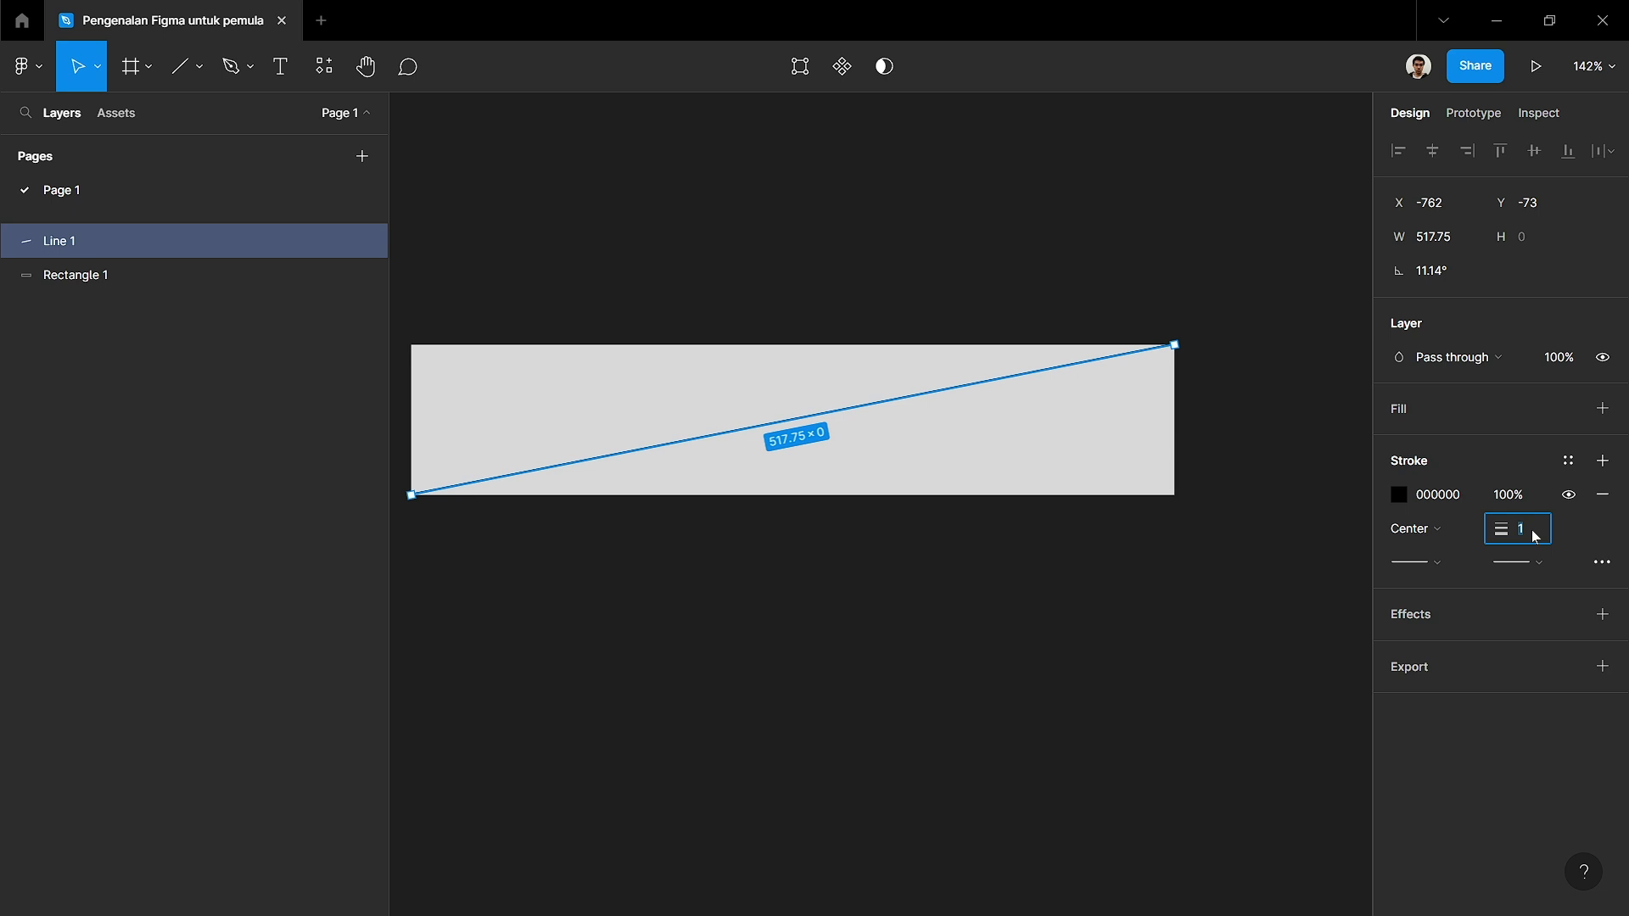
{"action": "type", "text": "3"}
{"action": "key", "text": "Return"}
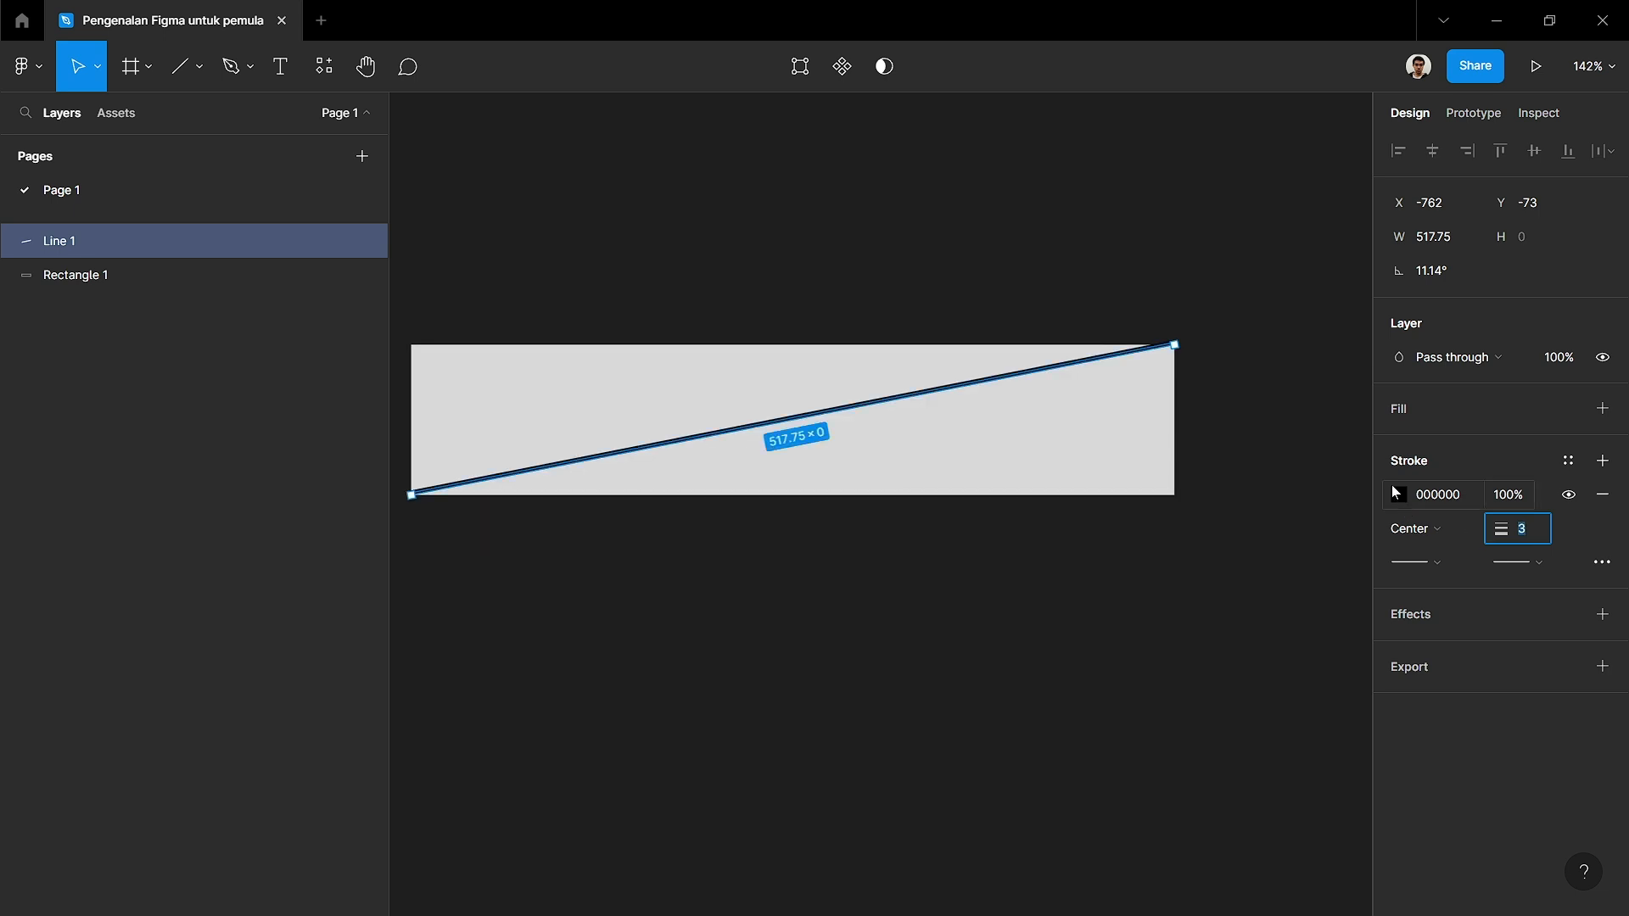
{"action": "left_click", "coordinate": [1398, 494]}
{"action": "mouse_move", "coordinate": [1253, 423]}
{"action": "left_mouse_down"}
{"action": "mouse_move", "coordinate": [1254, 379]}
{"action": "mouse_move", "coordinate": [1313, 355]}
{"action": "left_mouse_up"}
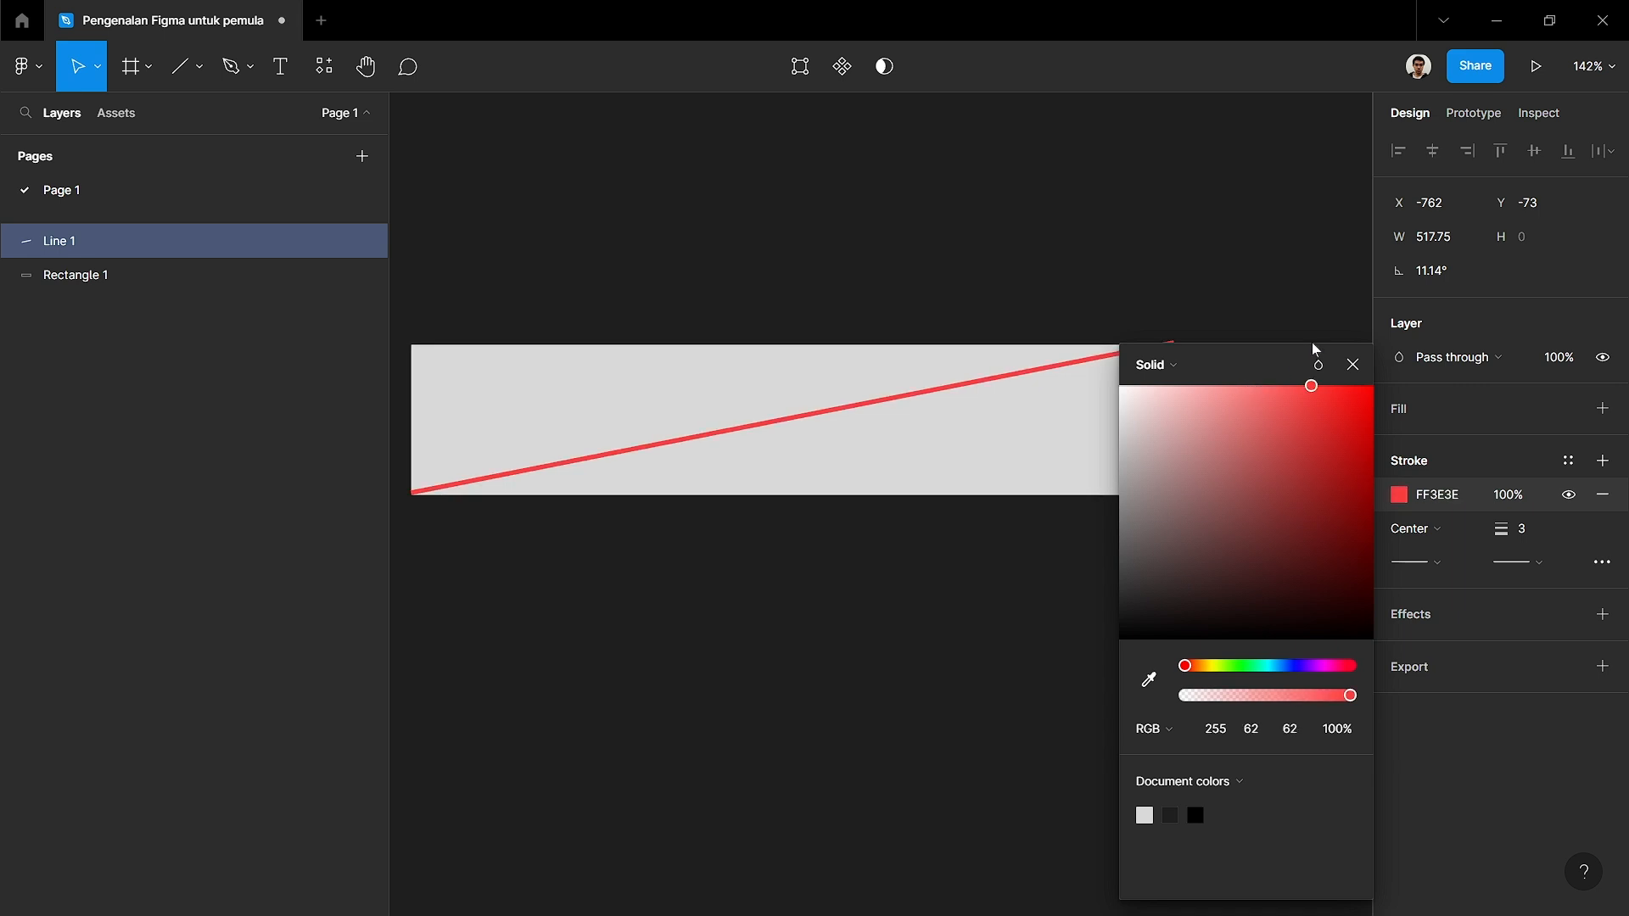
{"action": "left_click", "coordinate": [1352, 363]}
- Duplicate the red line and move the copy's ends to the rectangle's upper-left and lower-right corners, forming a cross
{"action": "left_click", "coordinate": [963, 484]}
{"action": "key", "text": "ctrl+v"}
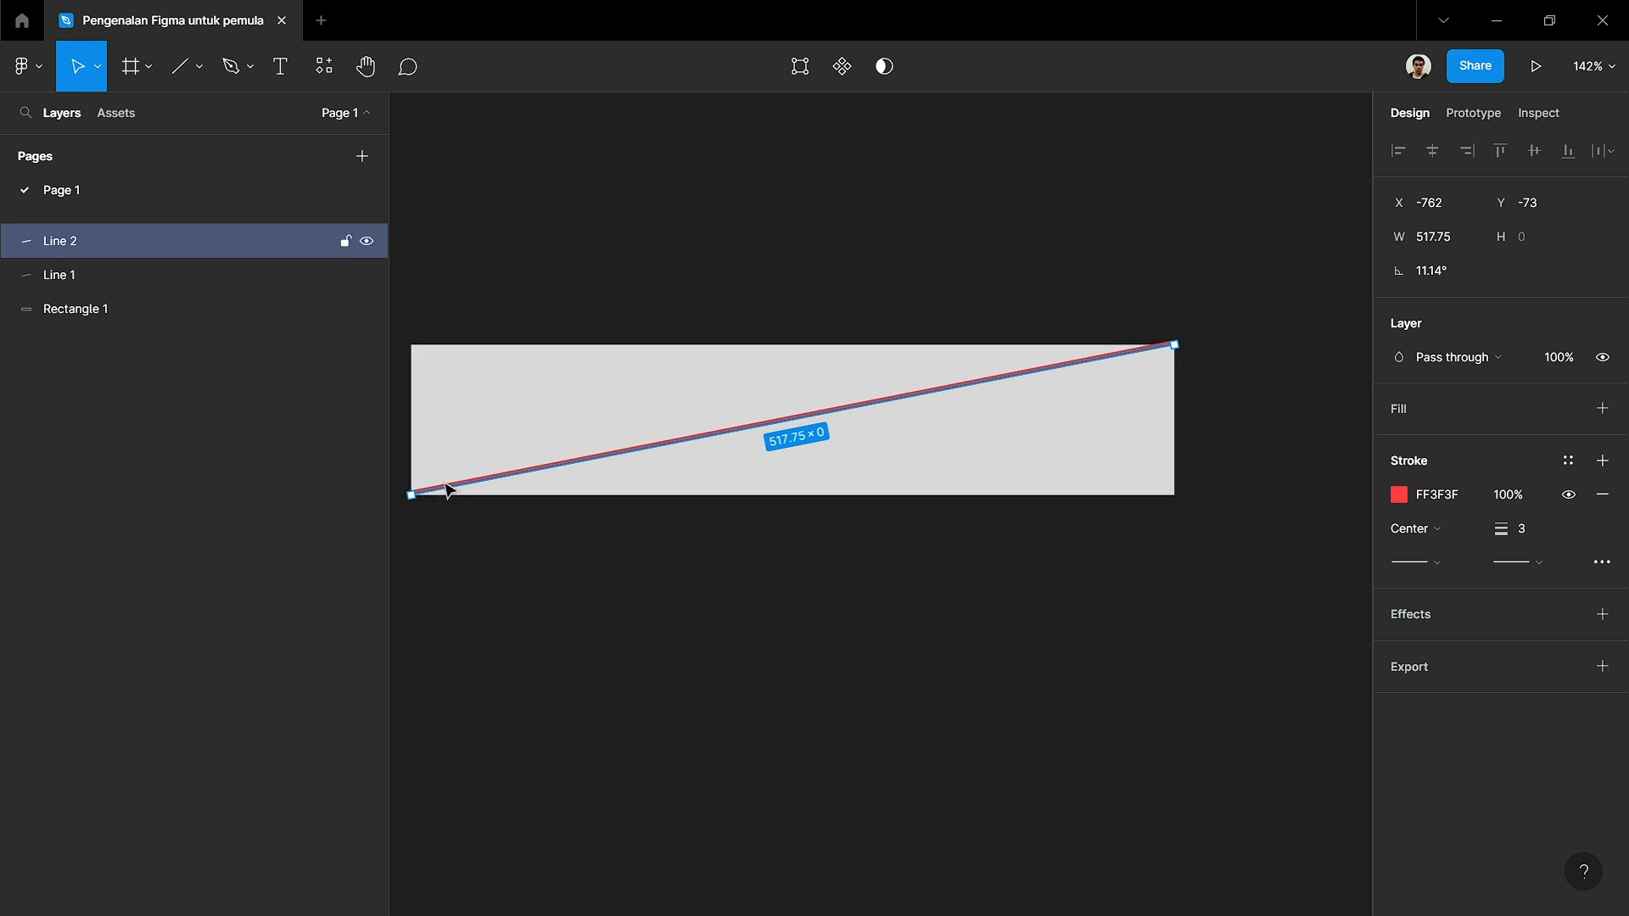
{"action": "left_click_drag", "start_coordinate": [411, 494], "coordinate": [410, 343]}
{"action": "left_click_drag", "start_coordinate": [1175, 339], "coordinate": [1173, 497]}
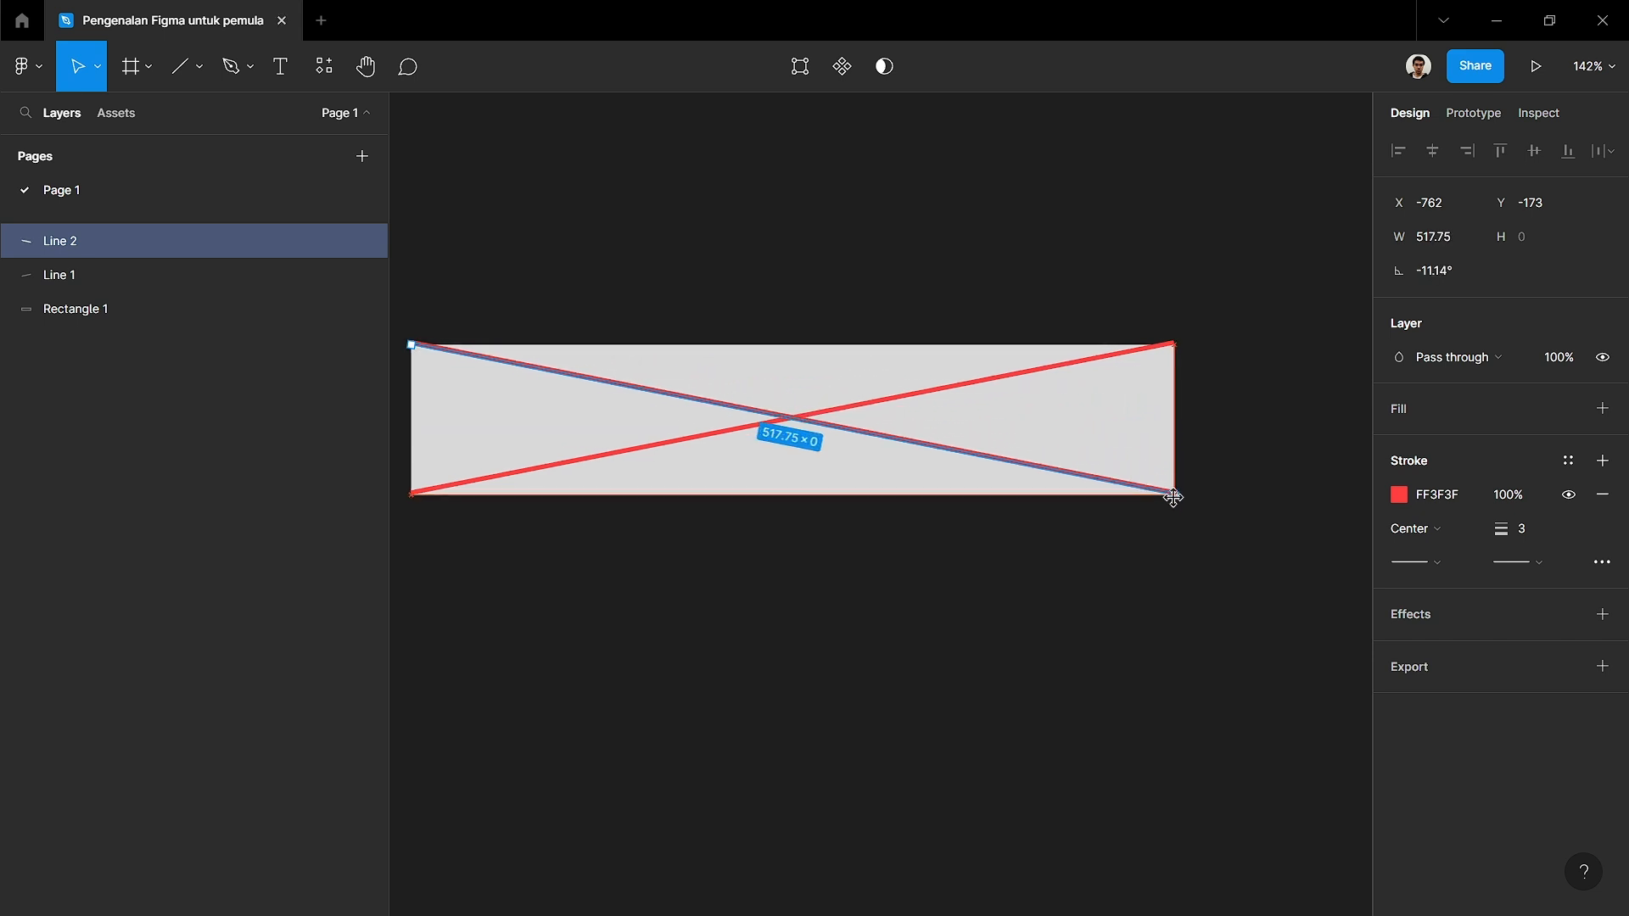
{"action": "left_click", "coordinate": [1036, 621]}
{"action": "scroll", "coordinate": [1015, 708], "scroll_direction": "down", "scroll_amount": 1}
{"action": "scroll", "coordinate": [1016, 708], "scroll_direction": "down", "scroll_amount": 2}
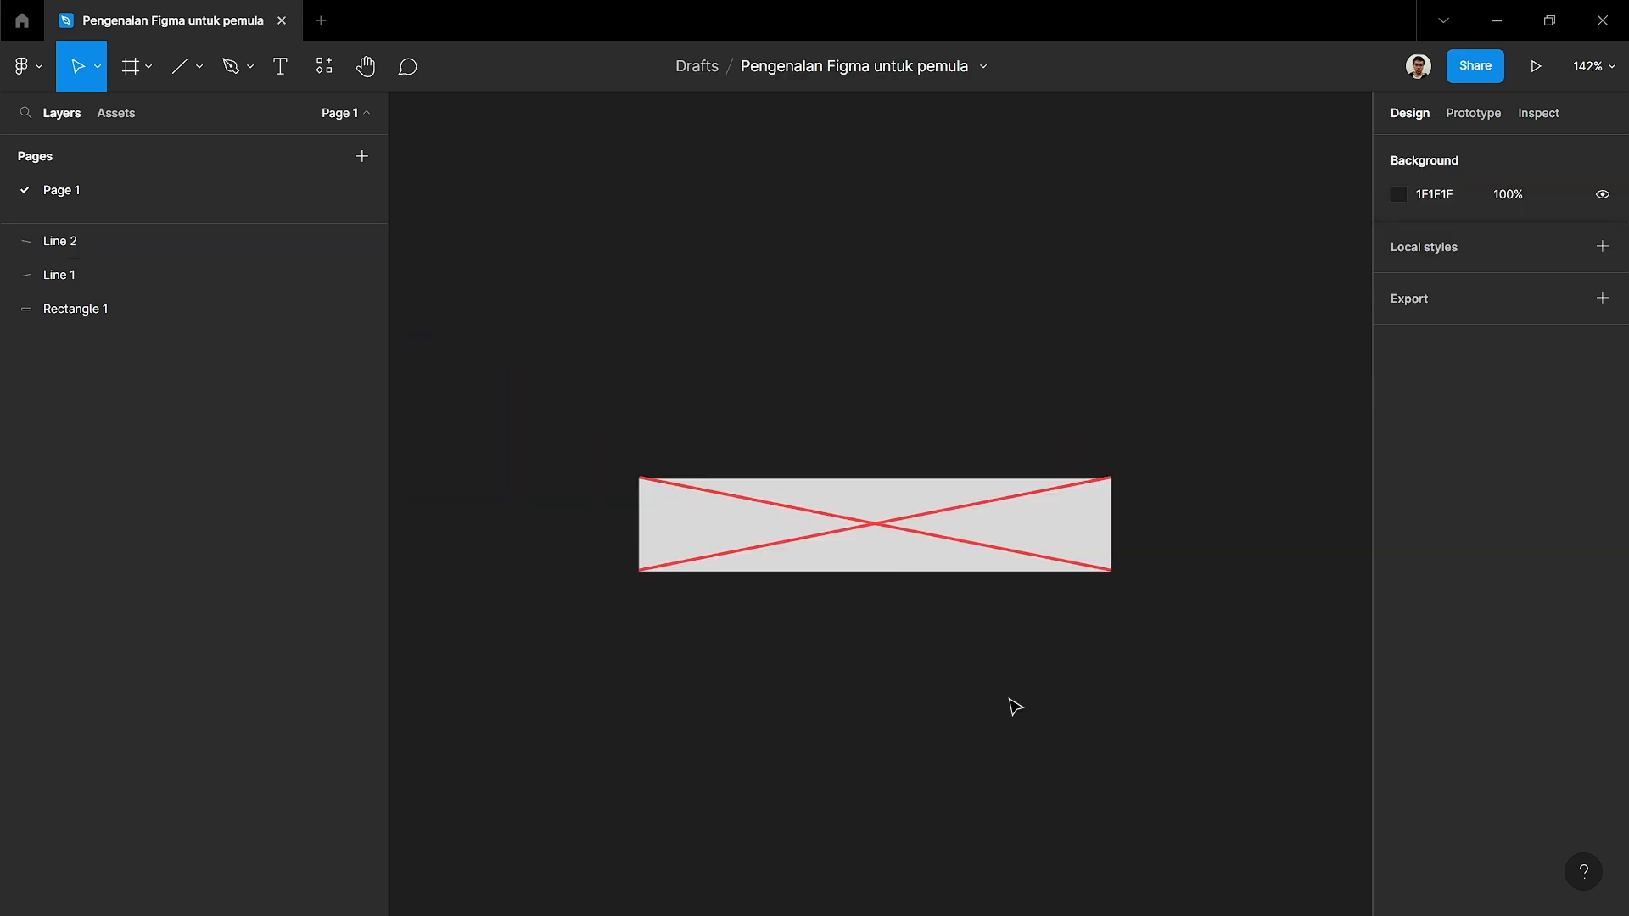
{"action": "scroll", "coordinate": [1015, 707], "scroll_direction": "up", "scroll_amount": 2}
{"action": "scroll", "coordinate": [1015, 708], "scroll_direction": "down", "scroll_amount": 3}
{"action": "scroll", "coordinate": [1015, 707], "scroll_direction": "up", "scroll_amount": 2}
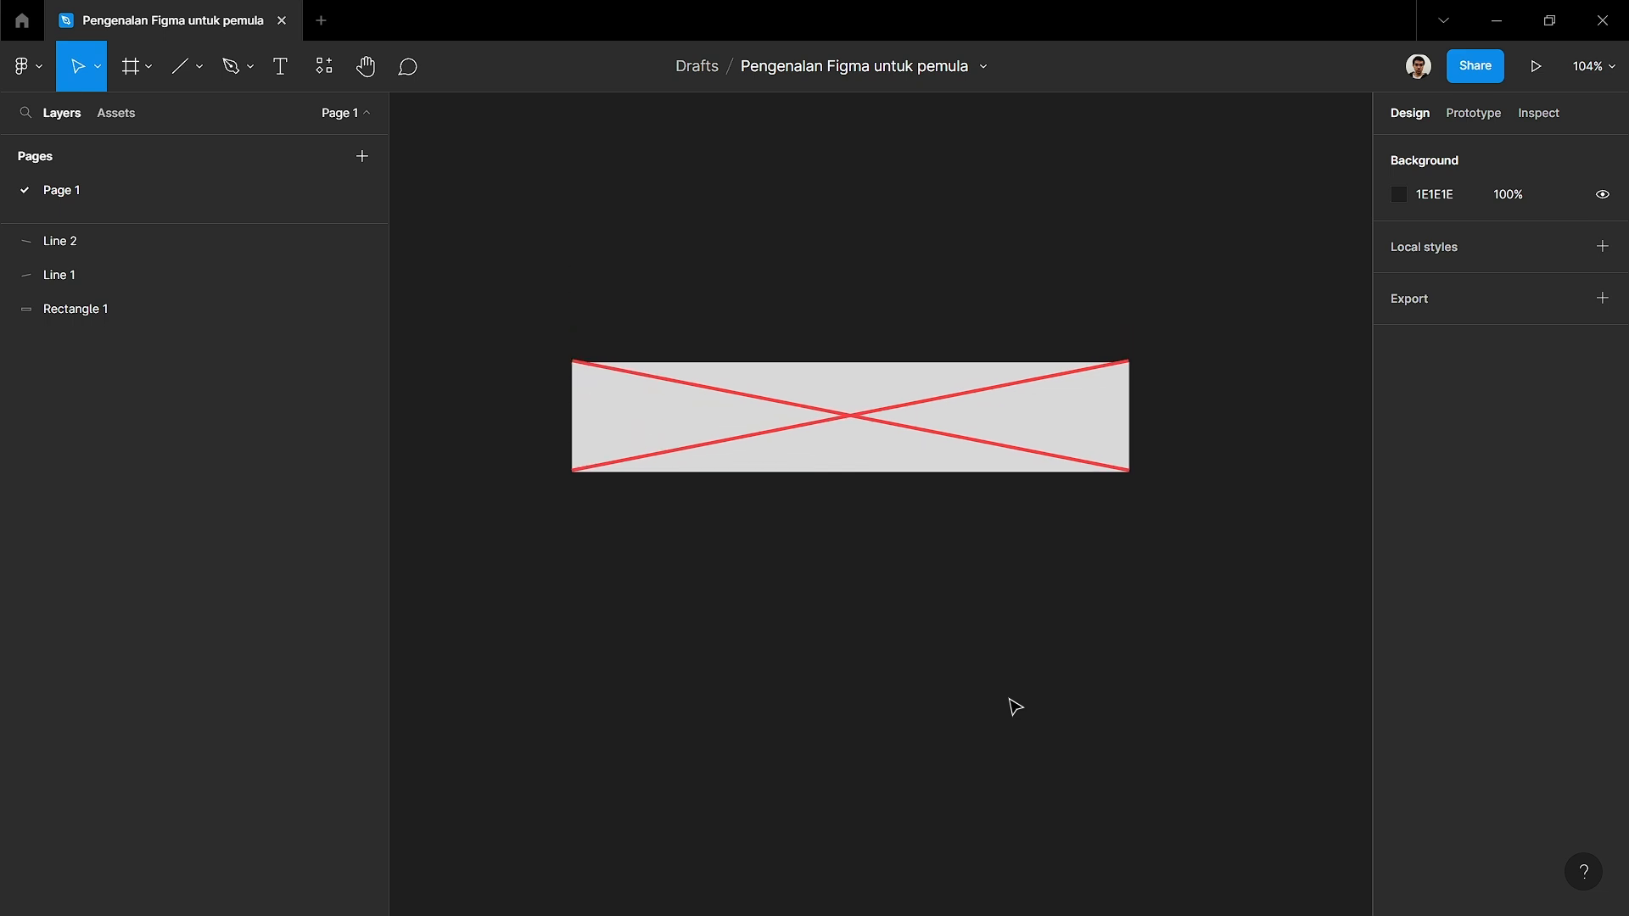
- Place a 100 × 100 circle below the rectangle's lower-left corner with the Ellipse tool
{"action": "left_click", "coordinate": [205, 78]}
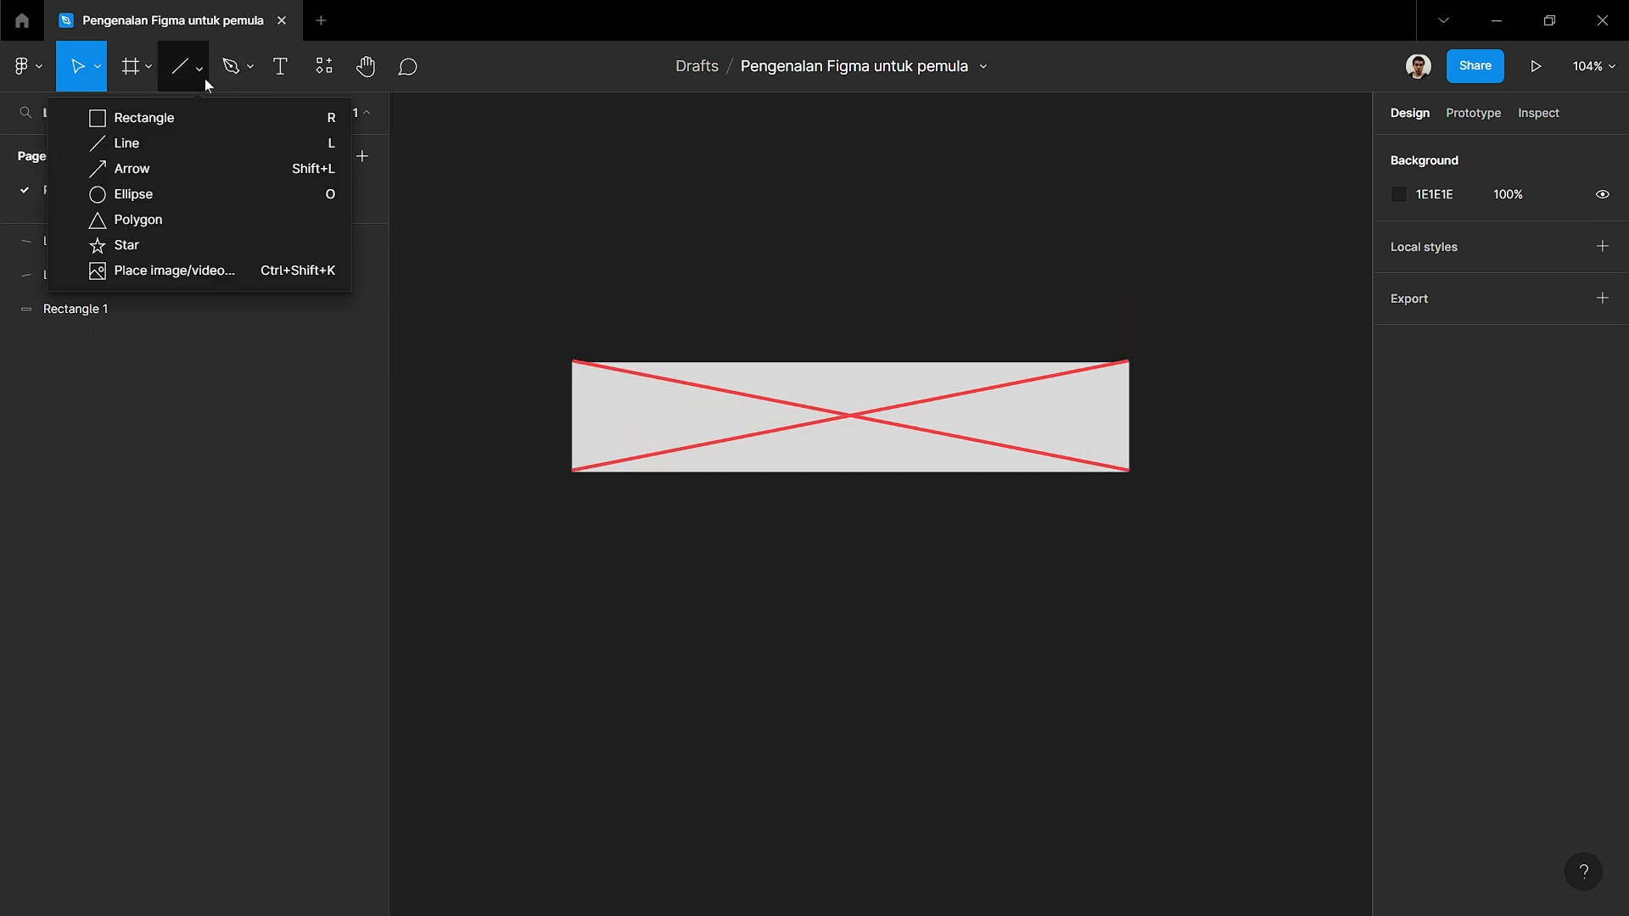
{"action": "left_click", "coordinate": [224, 191]}
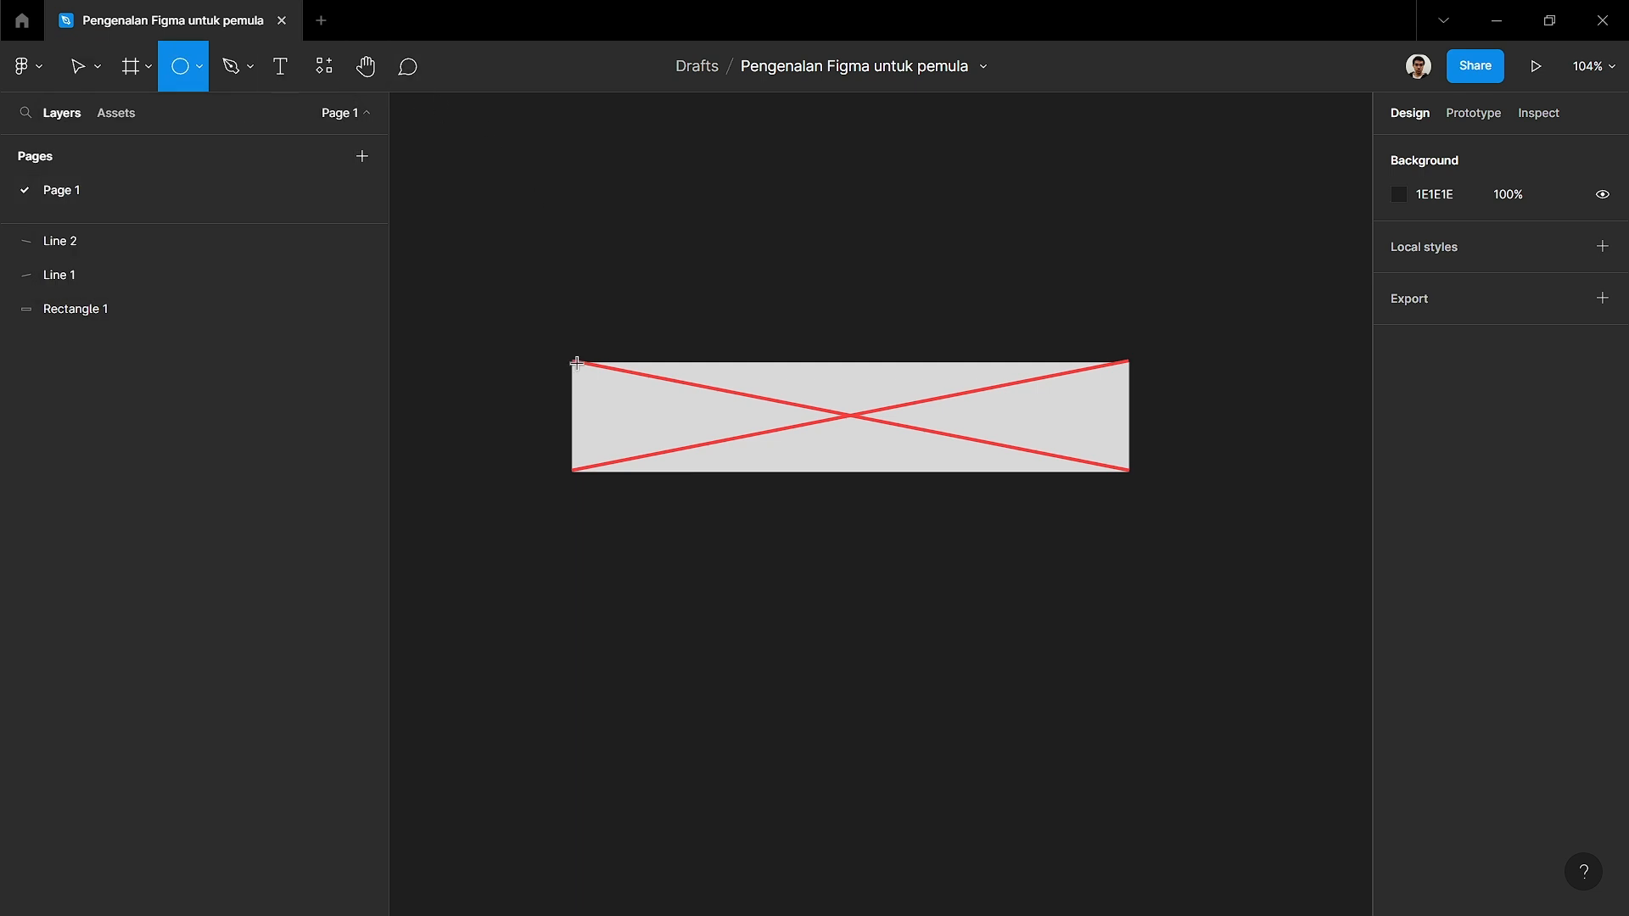
{"action": "left_click", "coordinate": [583, 568]}
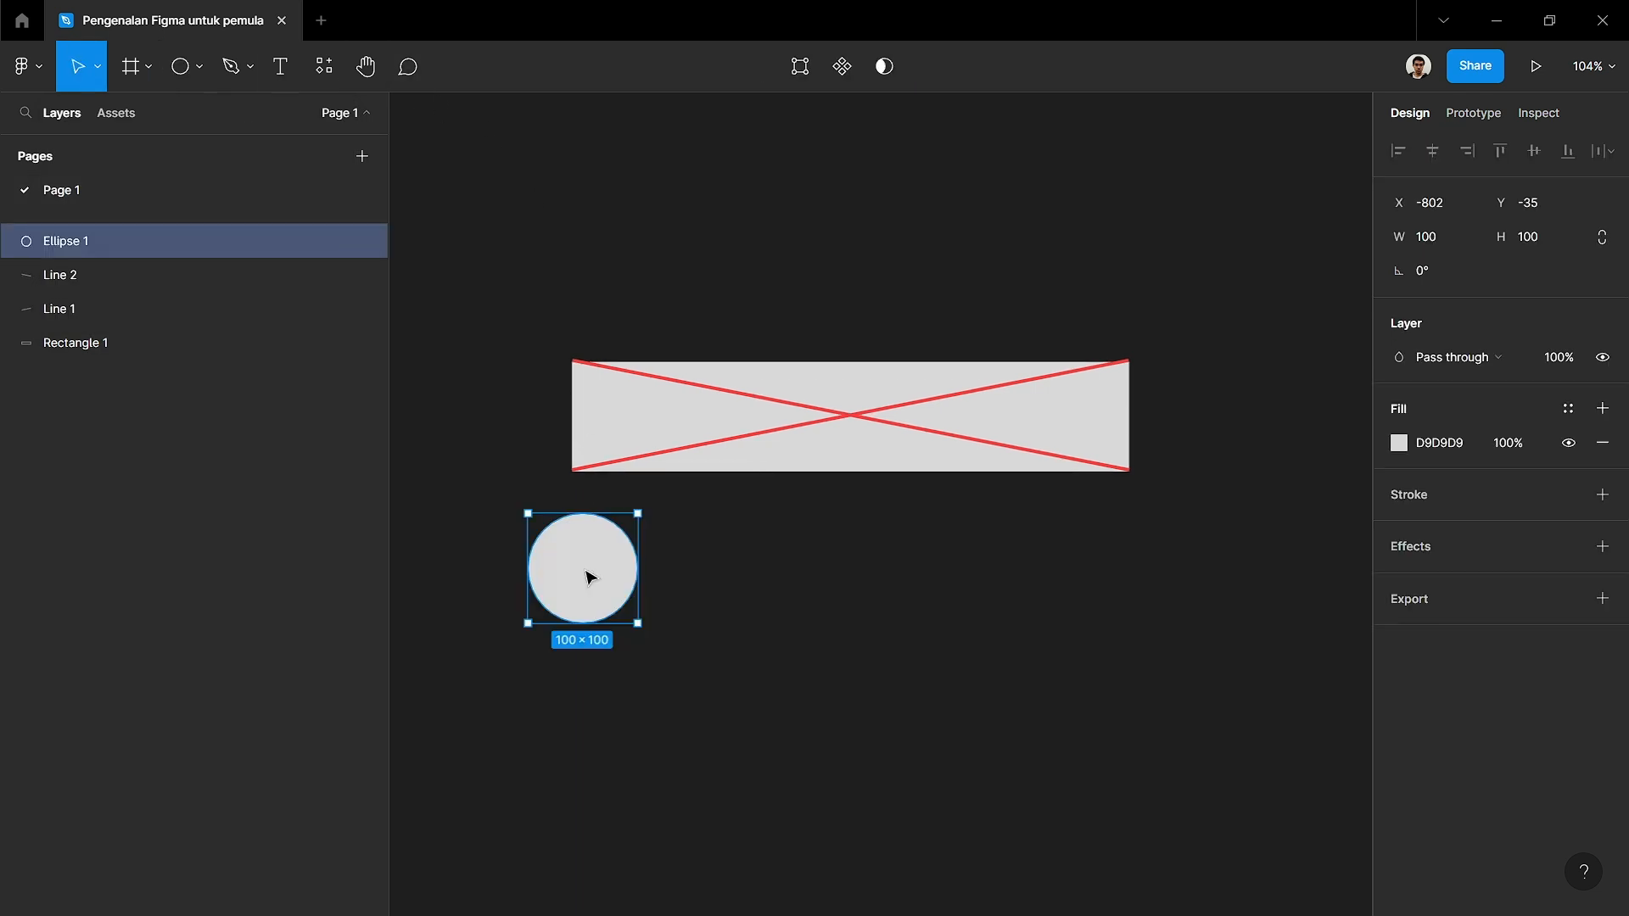
{"action": "left_click", "coordinate": [915, 676]}
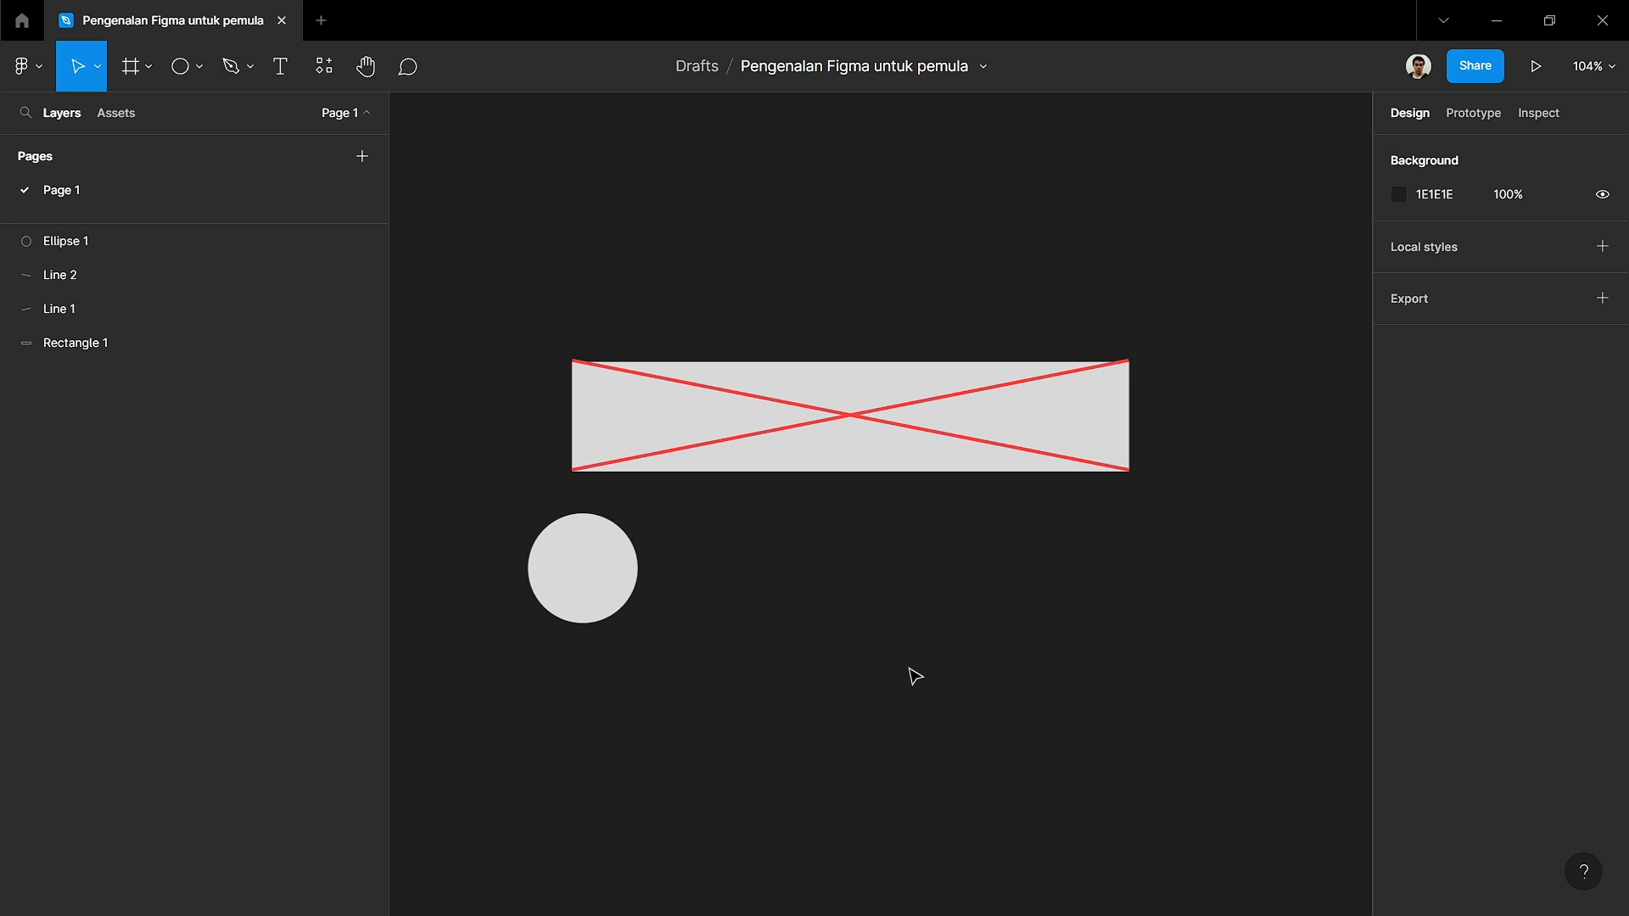
- Place a second 100 × 100 circle to the right of the first and align the two horizontally in a row
{"action": "key", "text": "o"}
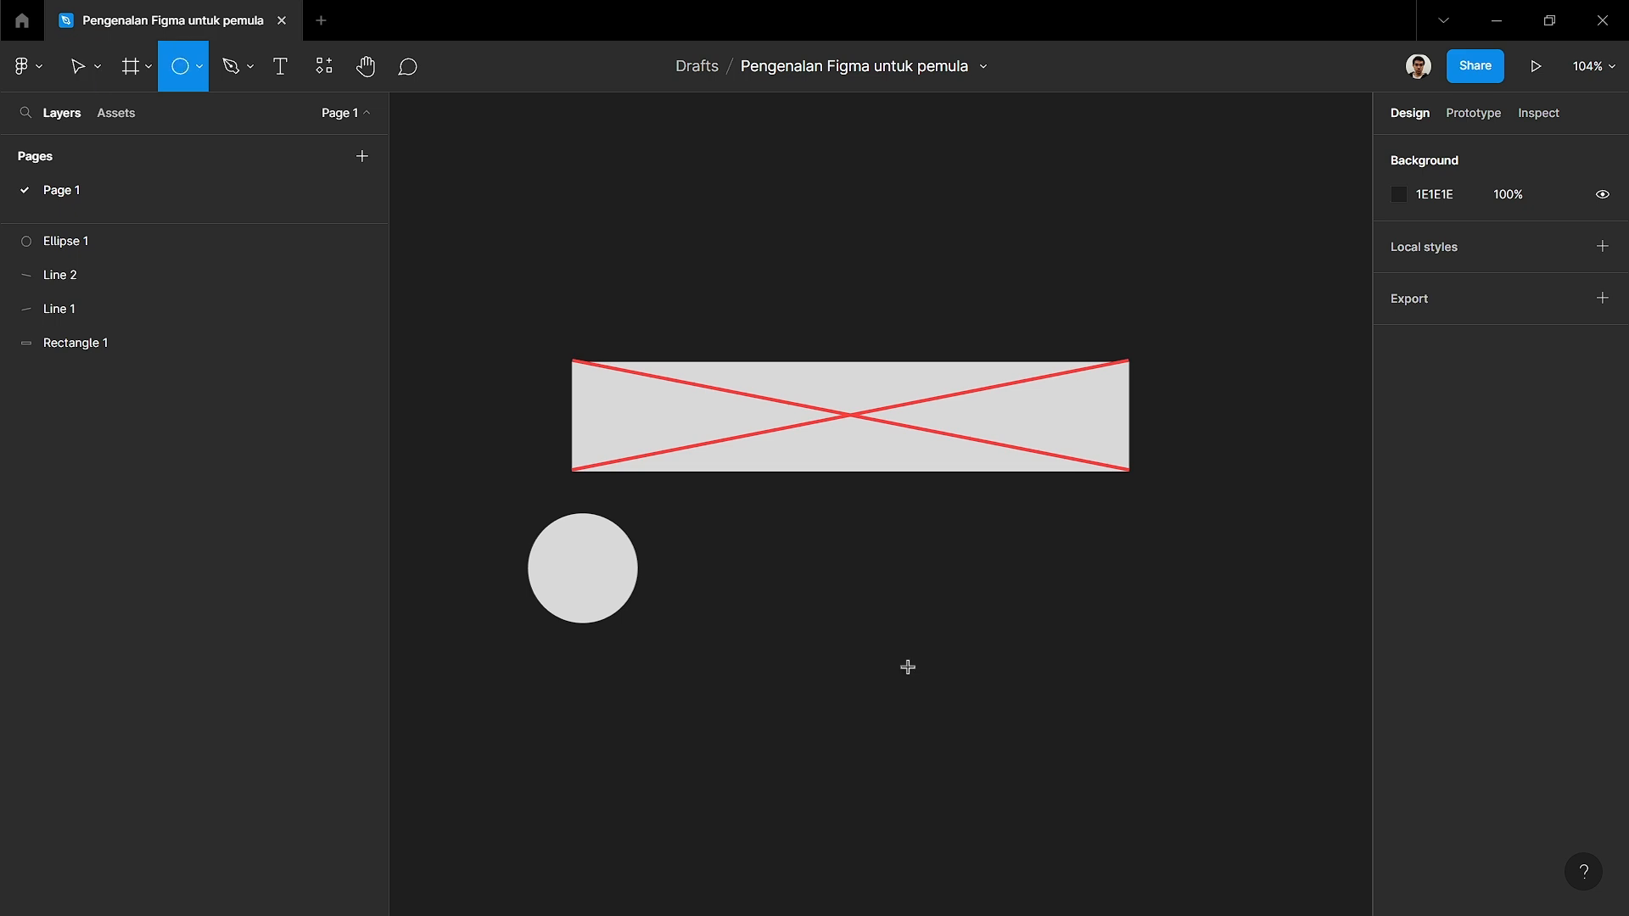
{"action": "left_click", "coordinate": [739, 531]}
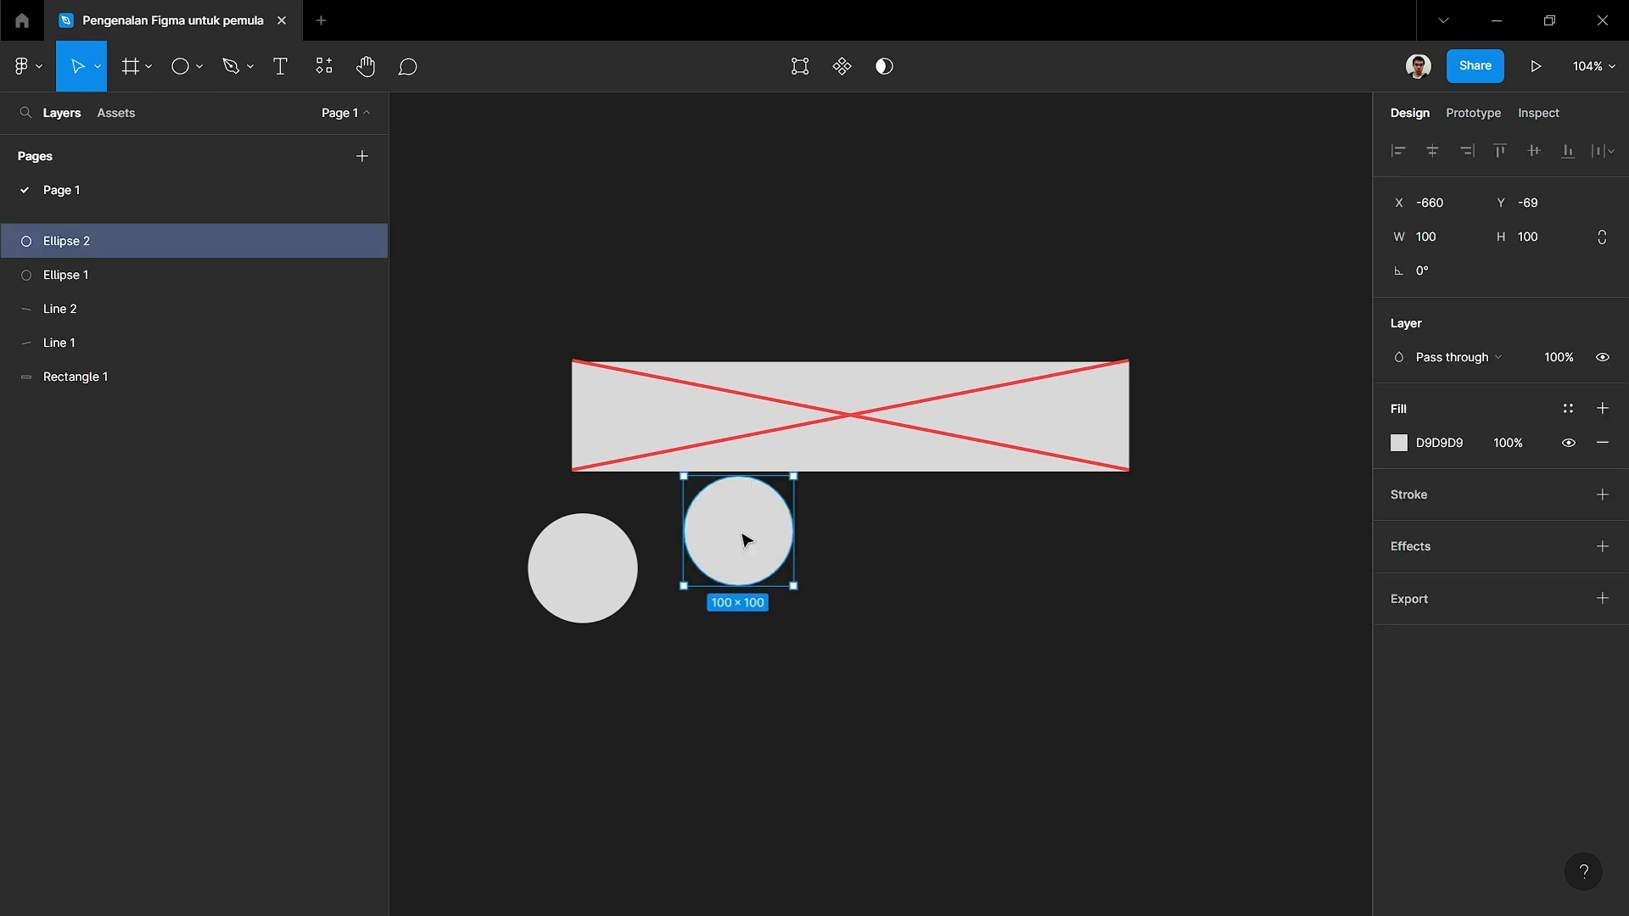
{"action": "left_click_drag", "start_coordinate": [743, 539], "coordinate": [735, 576]}
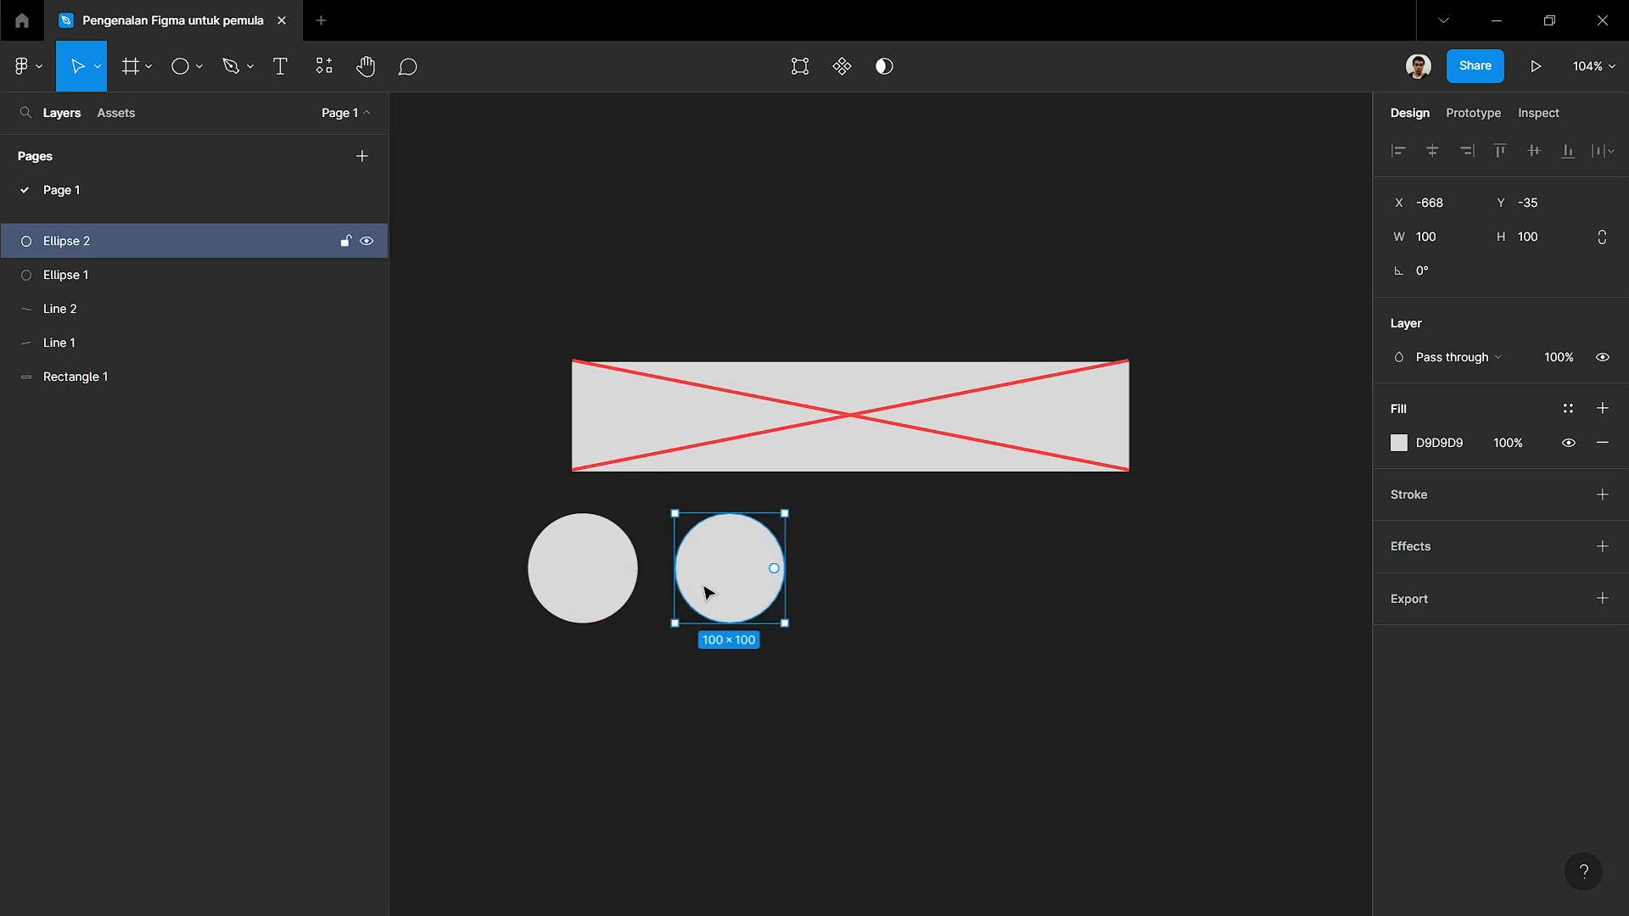
{"action": "left_click", "coordinate": [895, 514]}
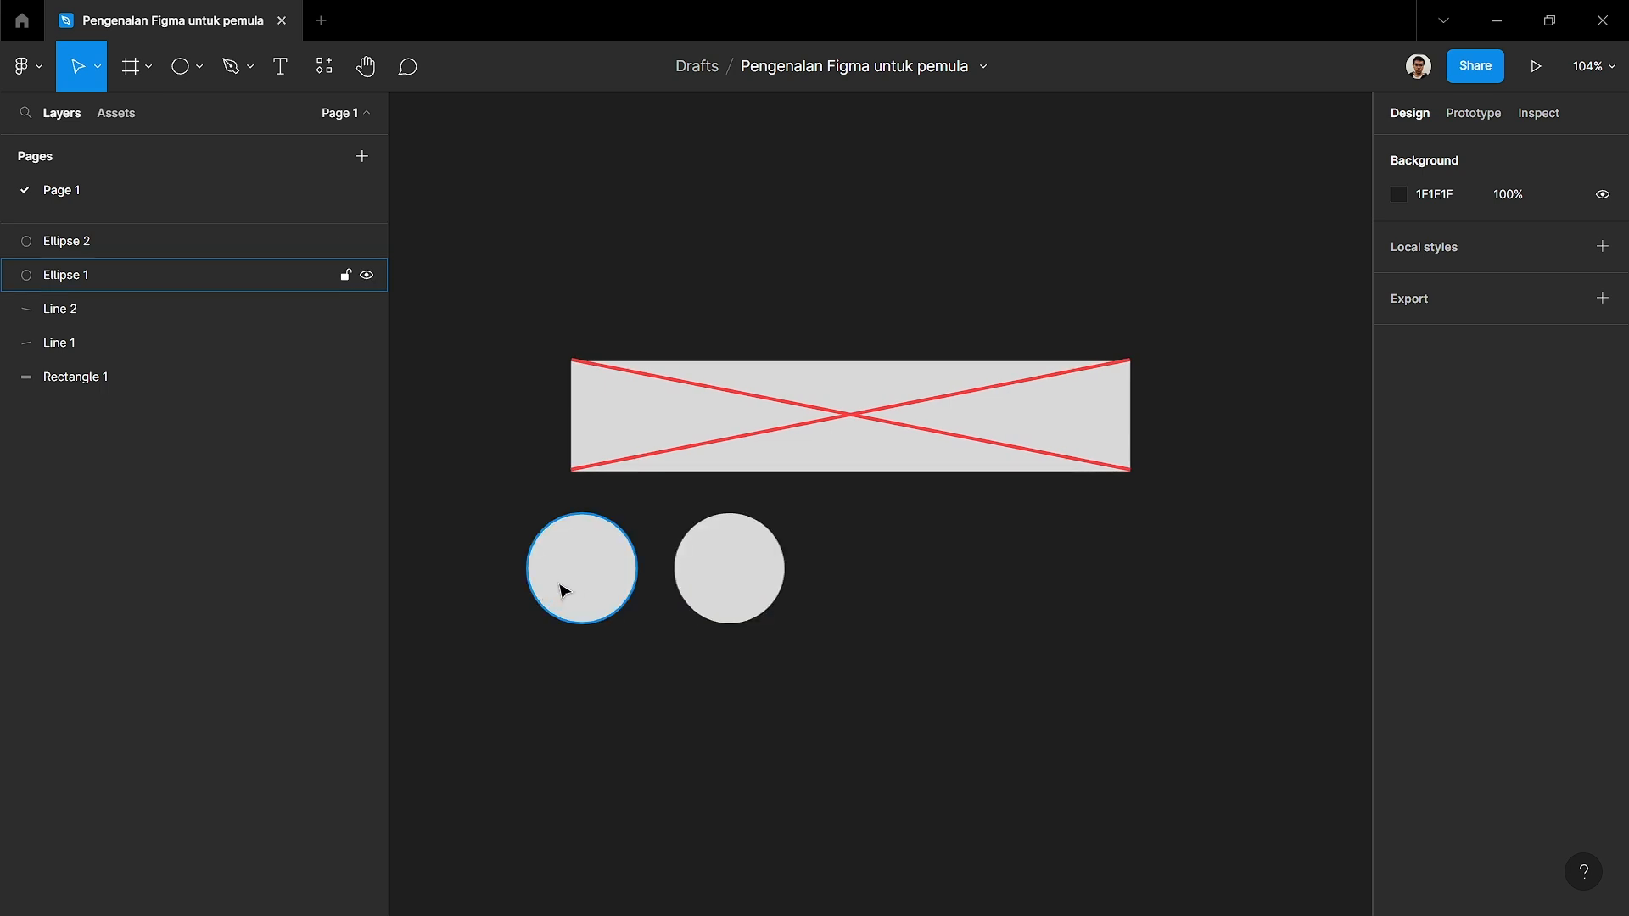
- Select both circles and move them right until the first circle lines up with the rectangle's left edge
{"action": "left_click", "coordinate": [593, 585]}
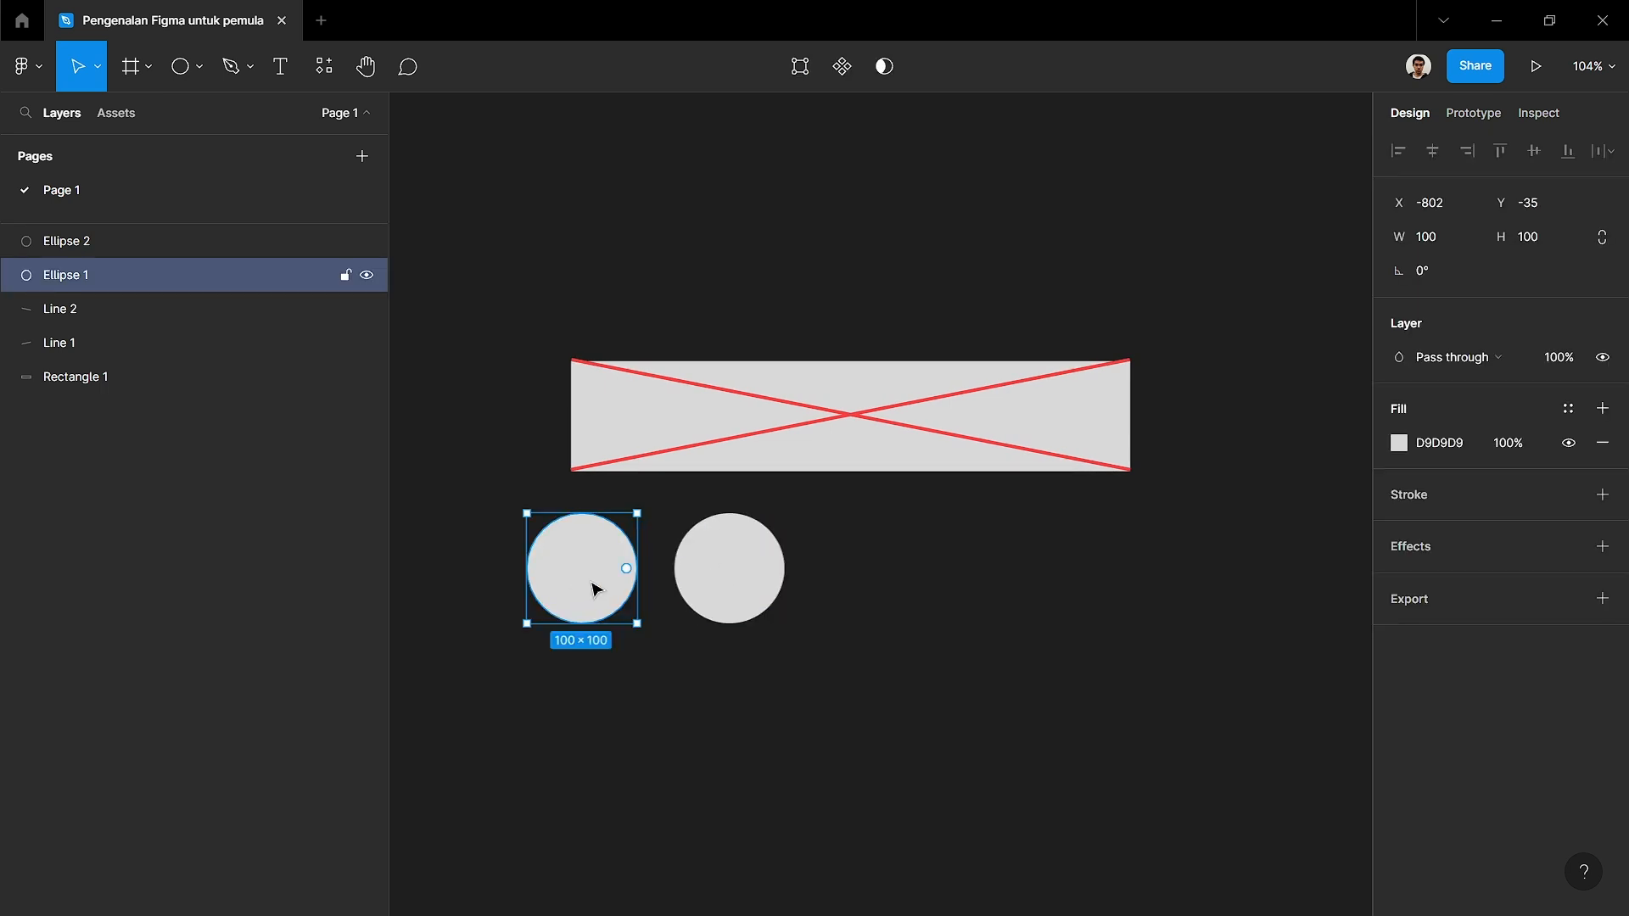
{"action": "scroll", "coordinate": [596, 588], "scroll_direction": "up", "scroll_amount": 3}
{"action": "scroll", "coordinate": [596, 589], "scroll_direction": "left", "scroll_amount": 1}
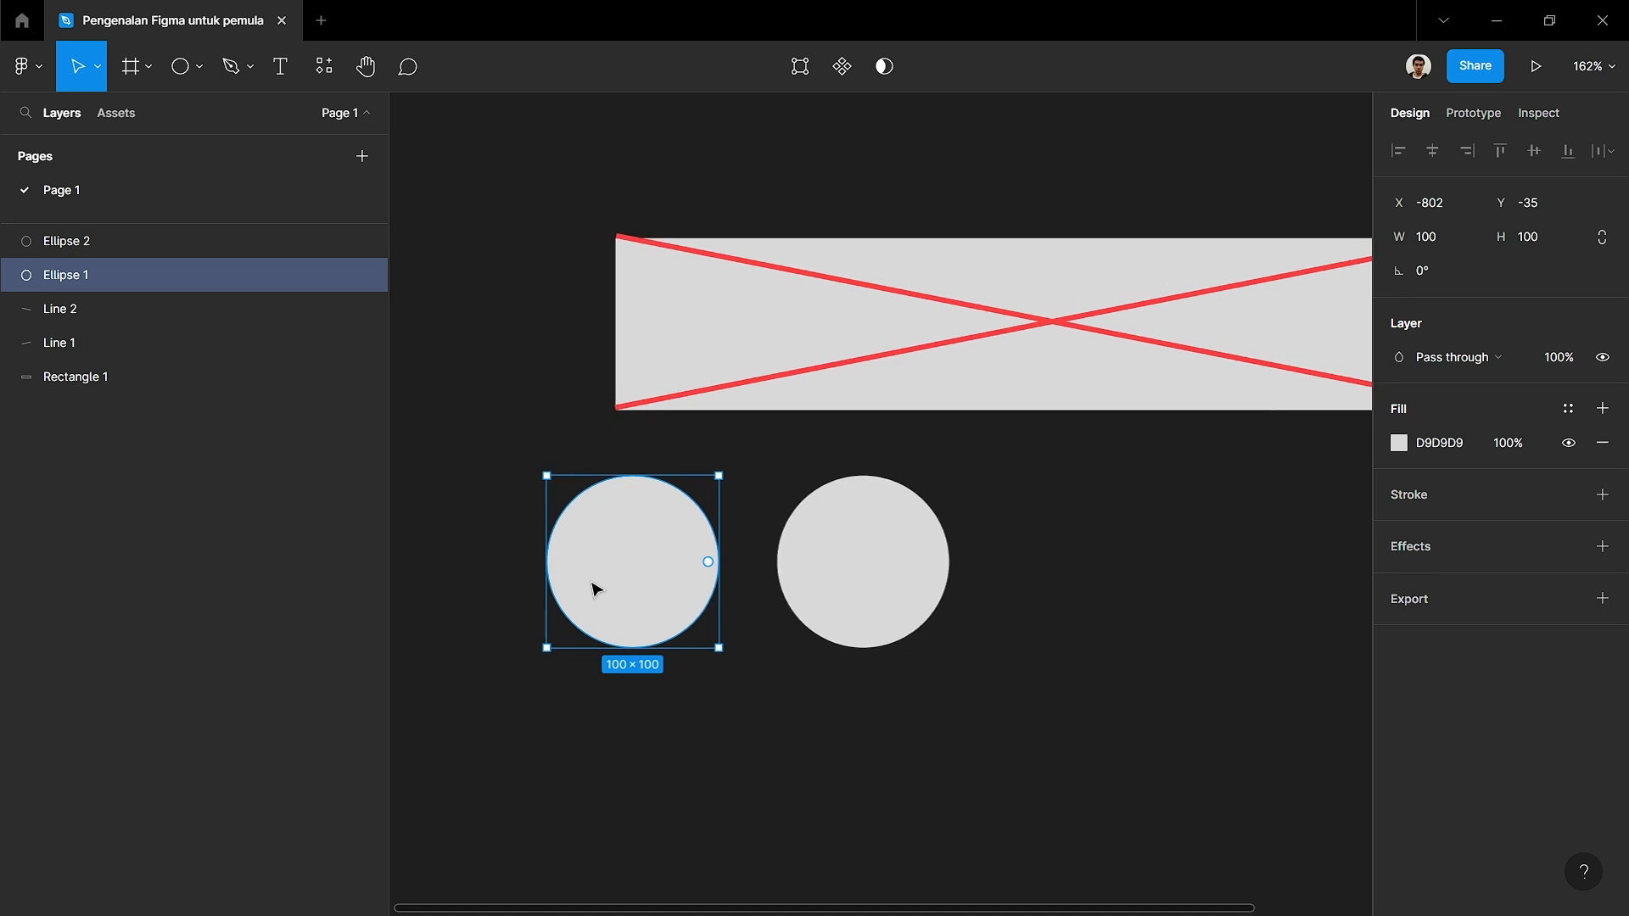
{"action": "scroll", "coordinate": [594, 588], "scroll_direction": "up", "scroll_amount": 2}
{"action": "scroll", "coordinate": [594, 588], "scroll_direction": "down", "scroll_amount": 4}
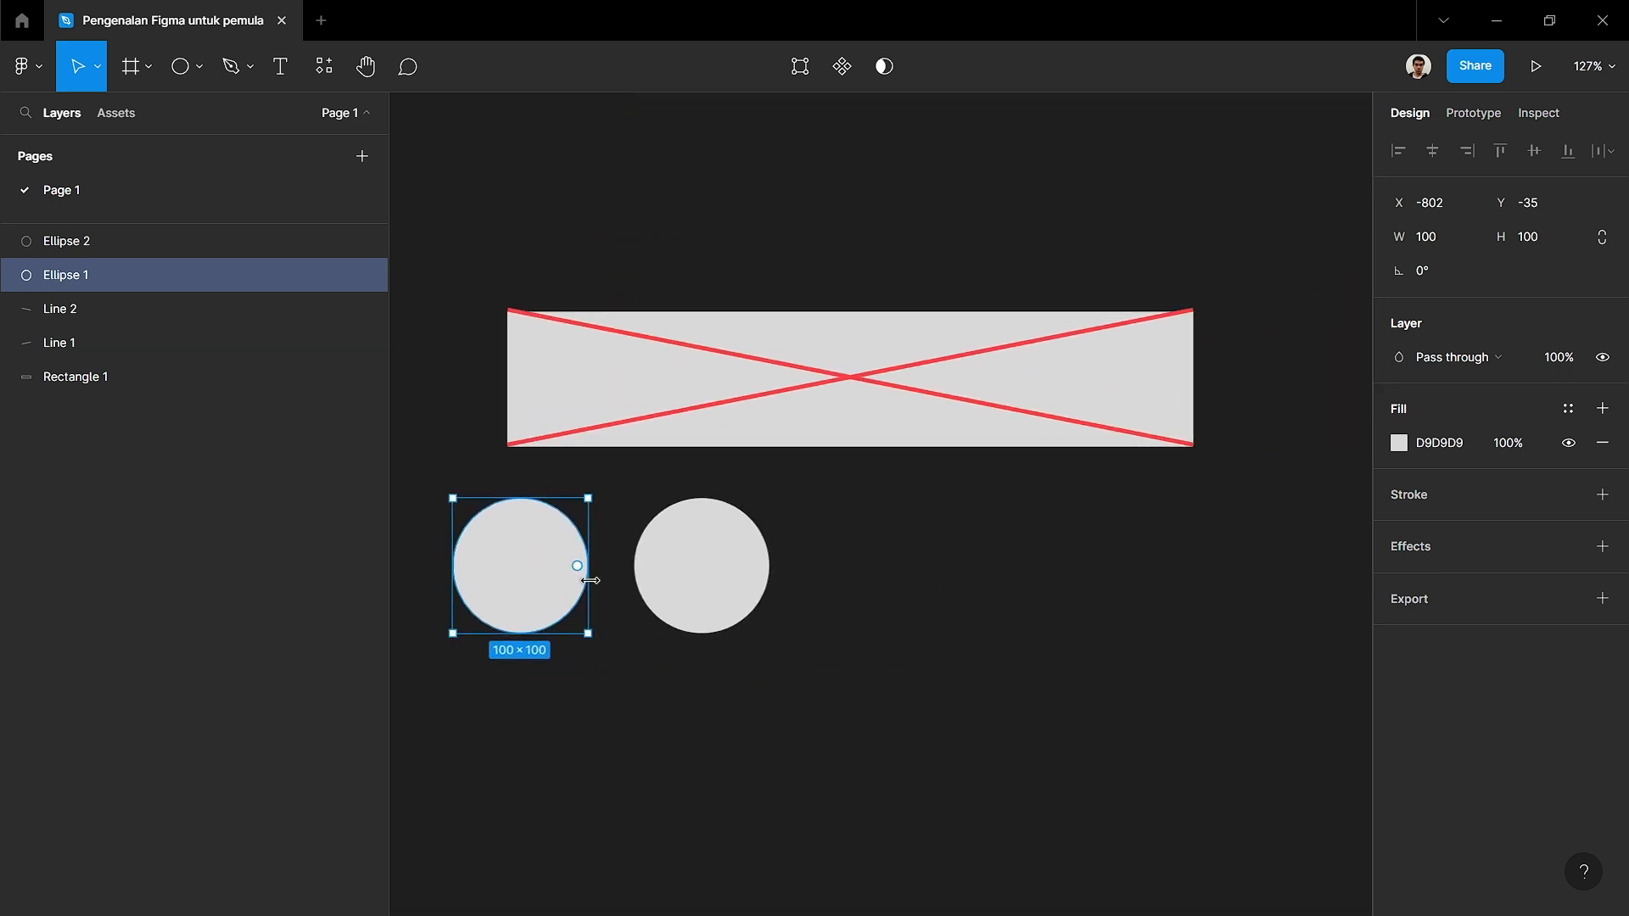
{"action": "left_click", "coordinate": [727, 564]}
{"action": "left_click", "coordinate": [526, 581], "text": "shift"}
{"action": "left_click_drag", "start_coordinate": [525, 578], "coordinate": [581, 582]}
{"action": "left_click", "coordinate": [585, 676]}
- Place the image png-image from the Downloads folder into the left circle as its fill
{"action": "left_click", "coordinate": [573, 559]}
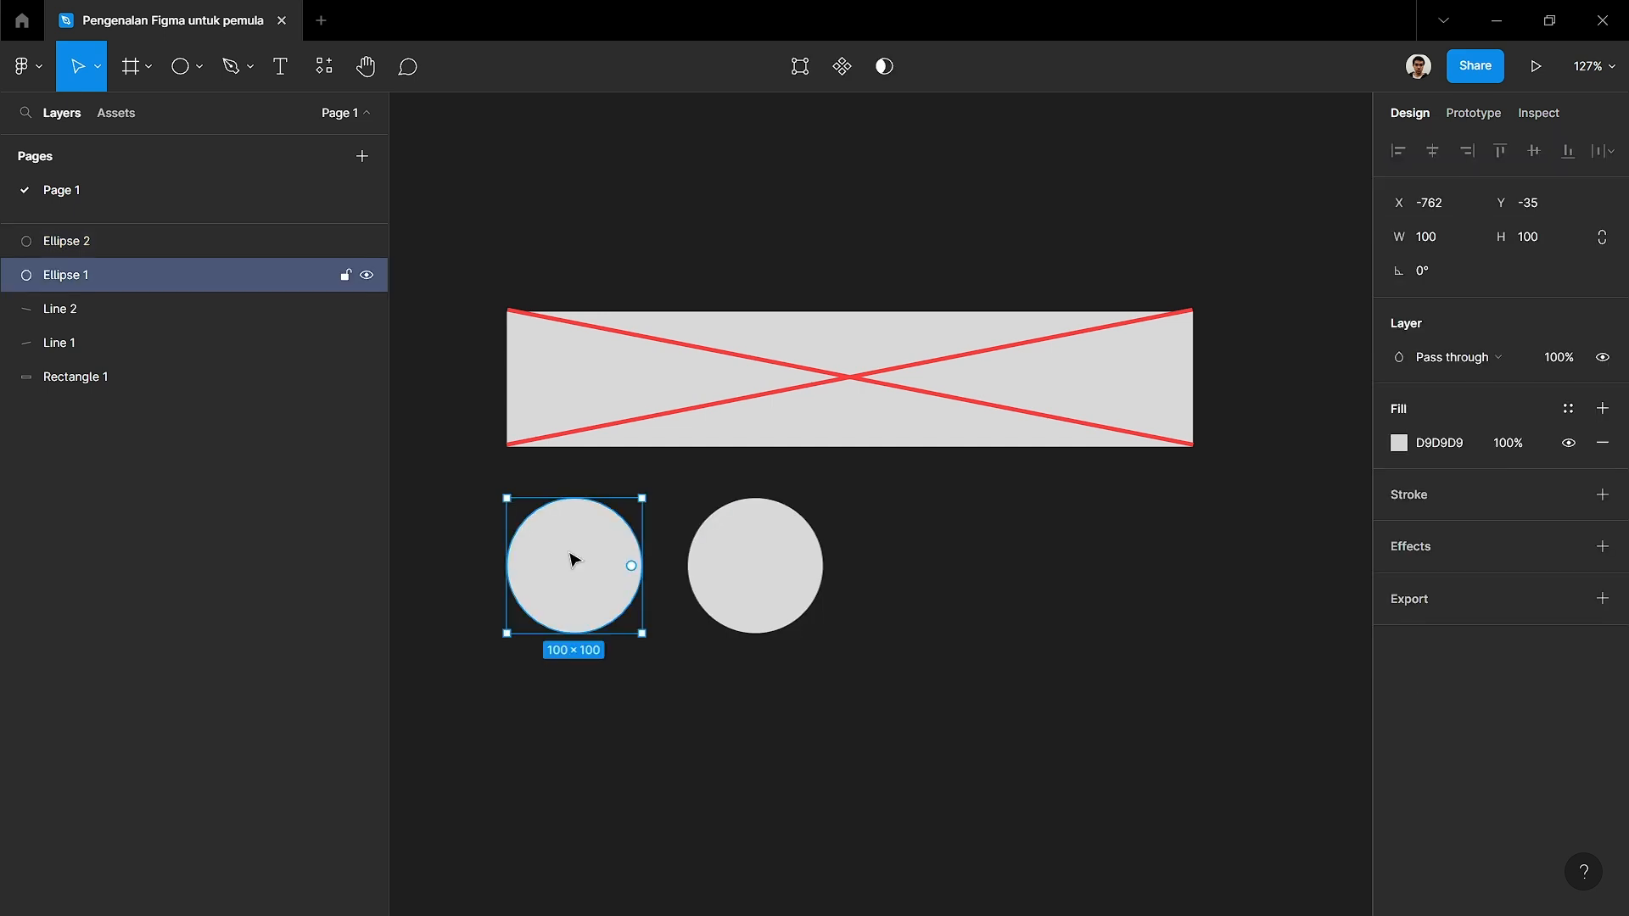
{"action": "left_click", "coordinate": [40, 73]}
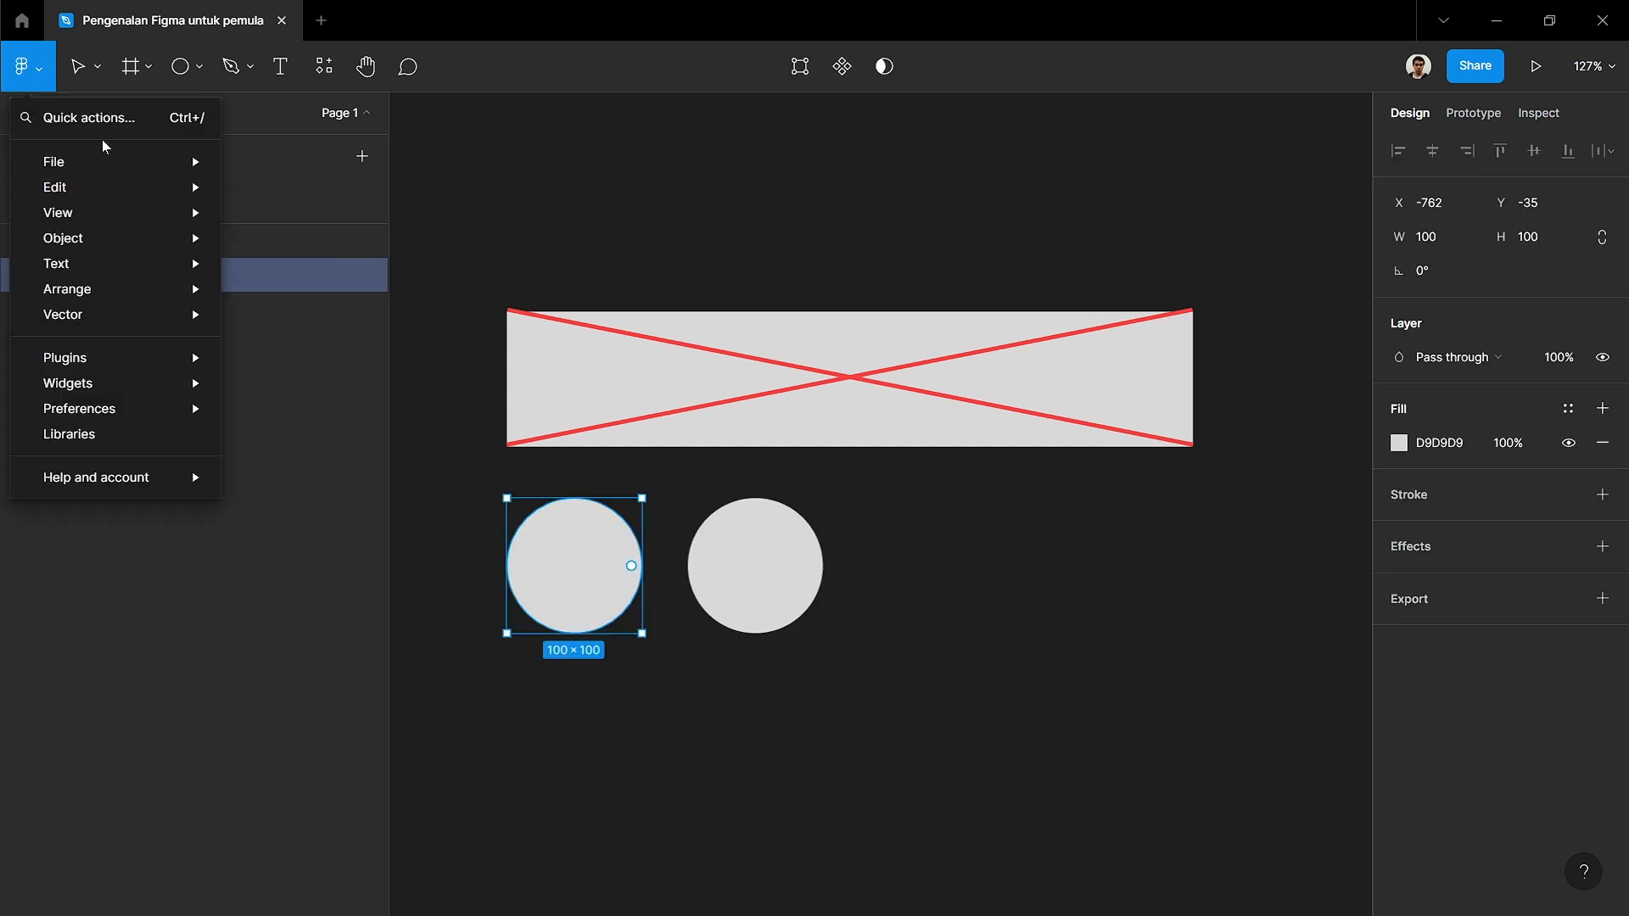
{"action": "mouse_move", "coordinate": [116, 161]}
{"action": "left_click", "coordinate": [378, 265]}
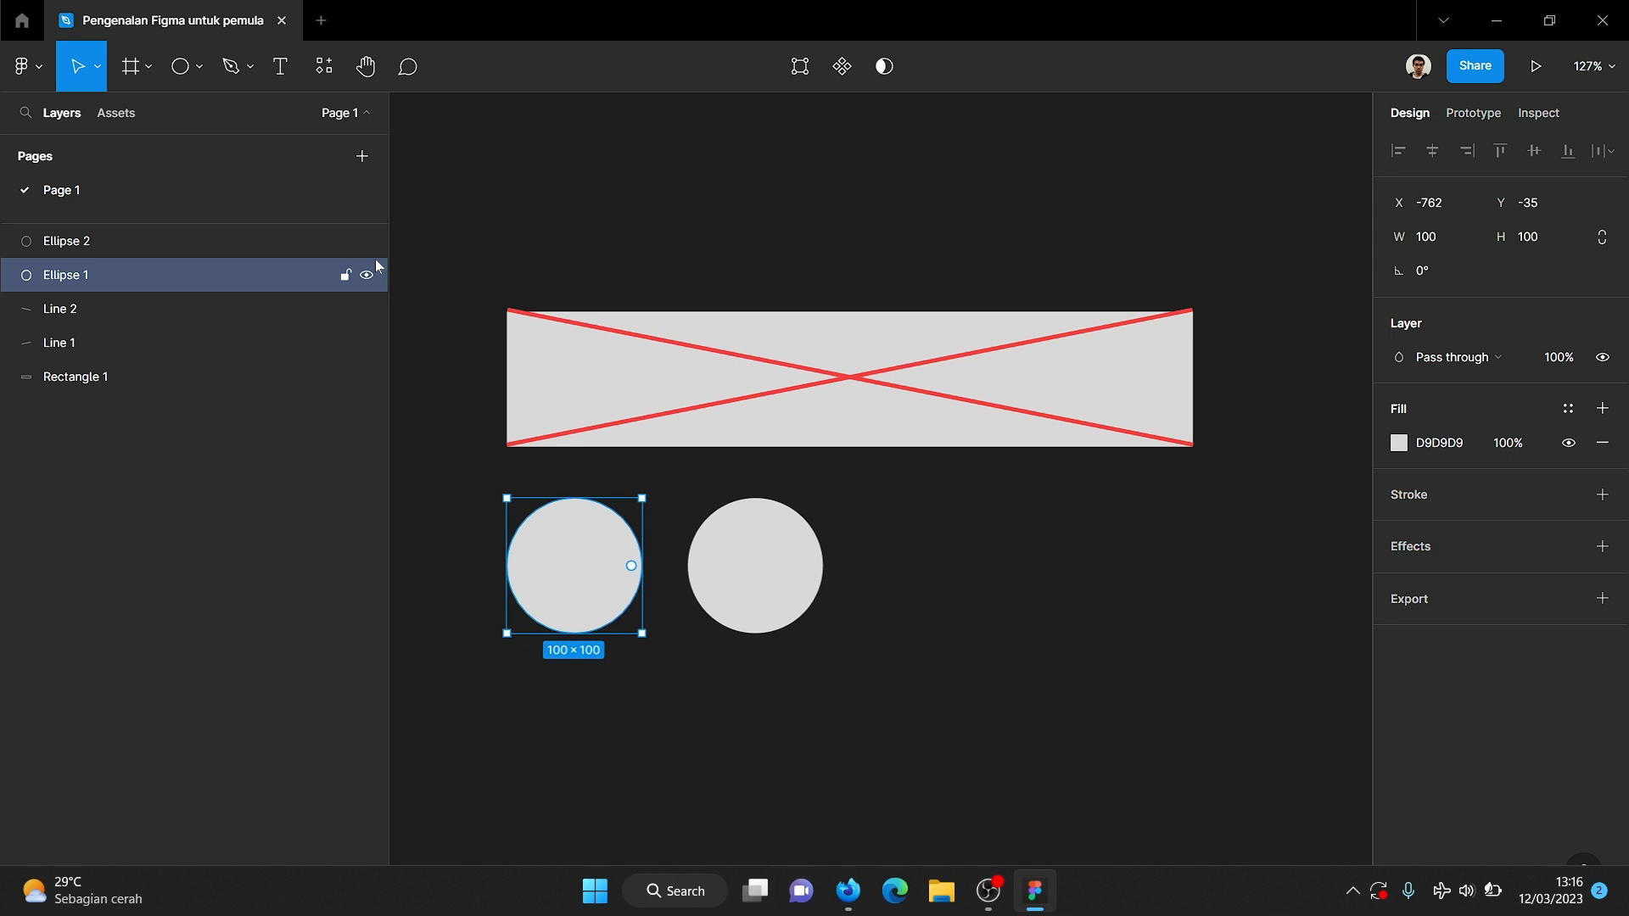
{"action": "left_click", "coordinate": [1040, 313]}
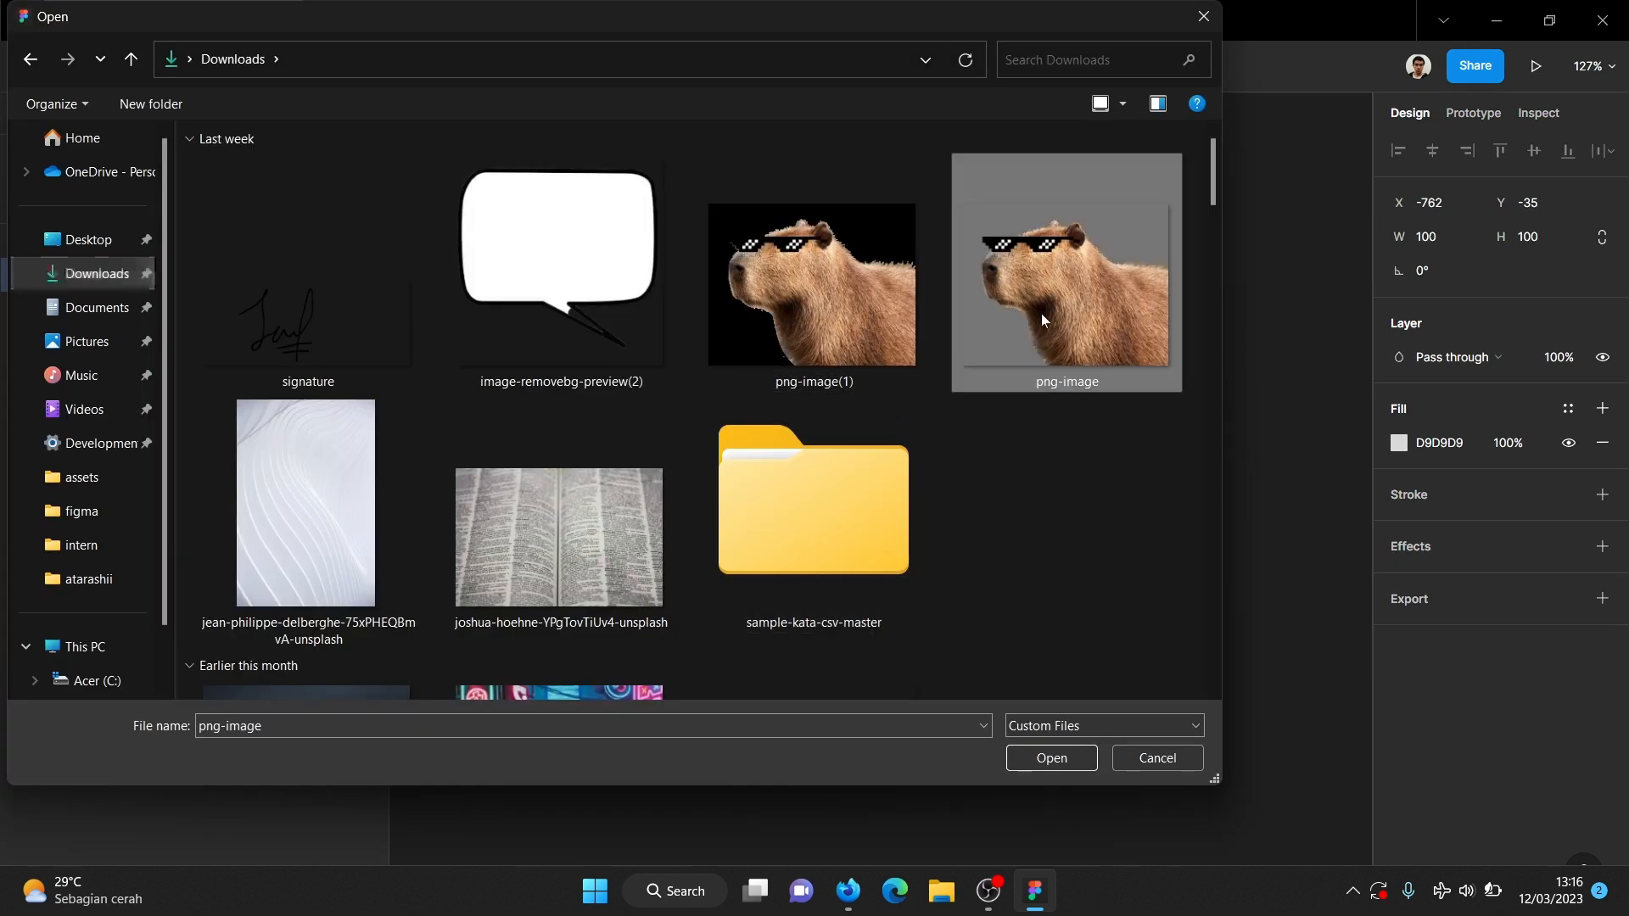
{"action": "left_click", "coordinate": [1031, 755]}
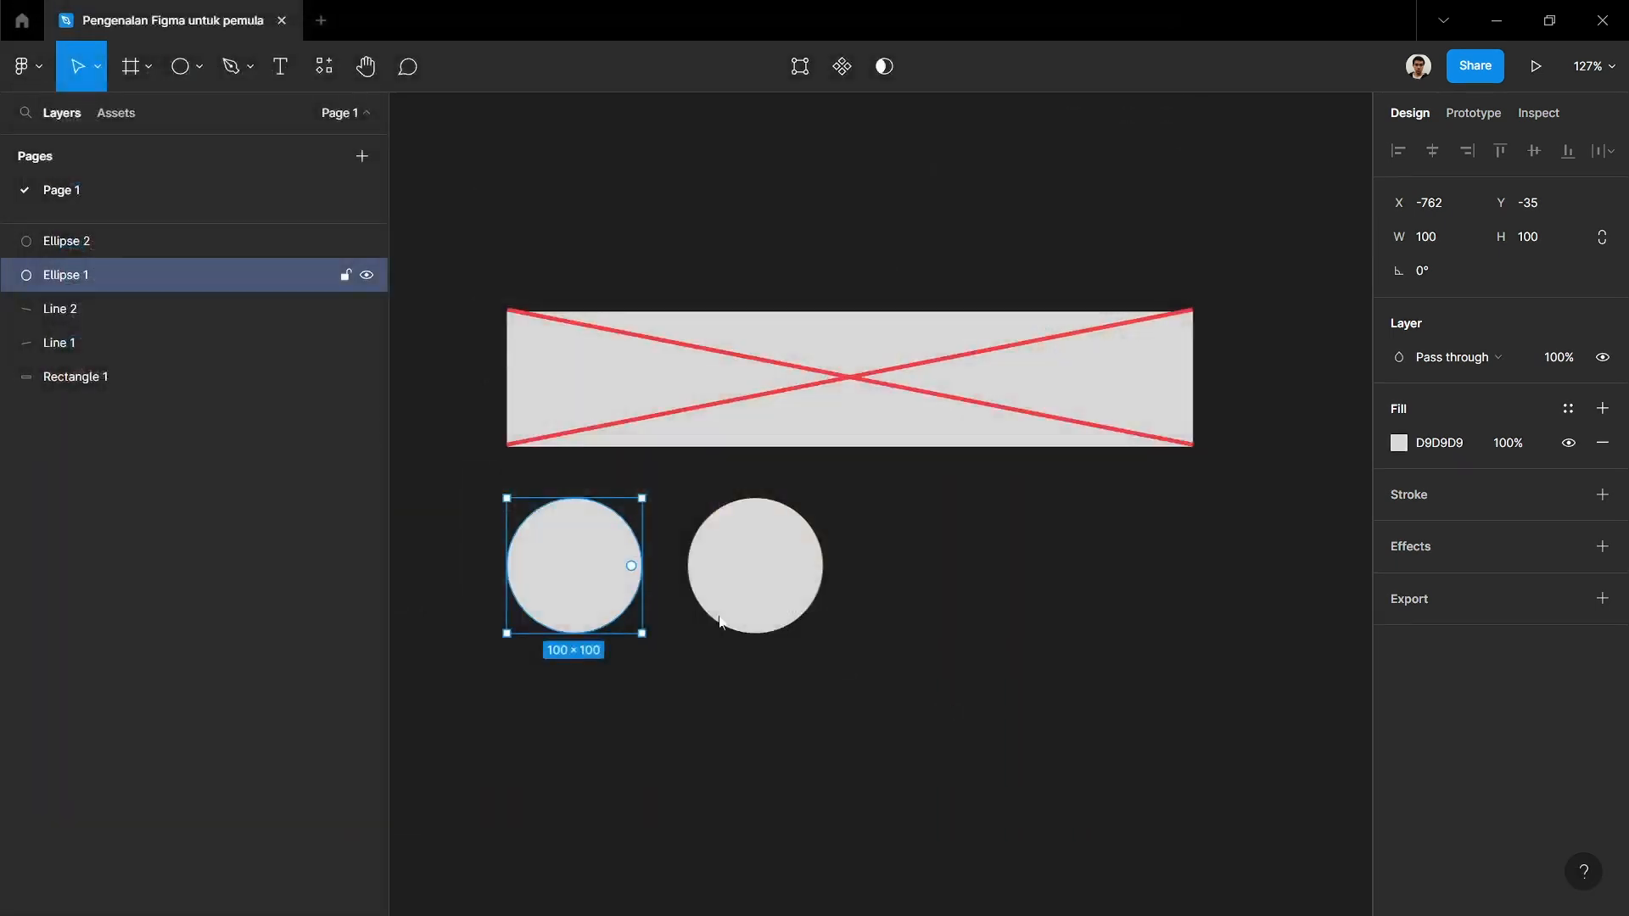
{"action": "left_click", "coordinate": [565, 573]}
{"action": "scroll", "coordinate": [565, 575], "scroll_direction": "up", "scroll_amount": 3}
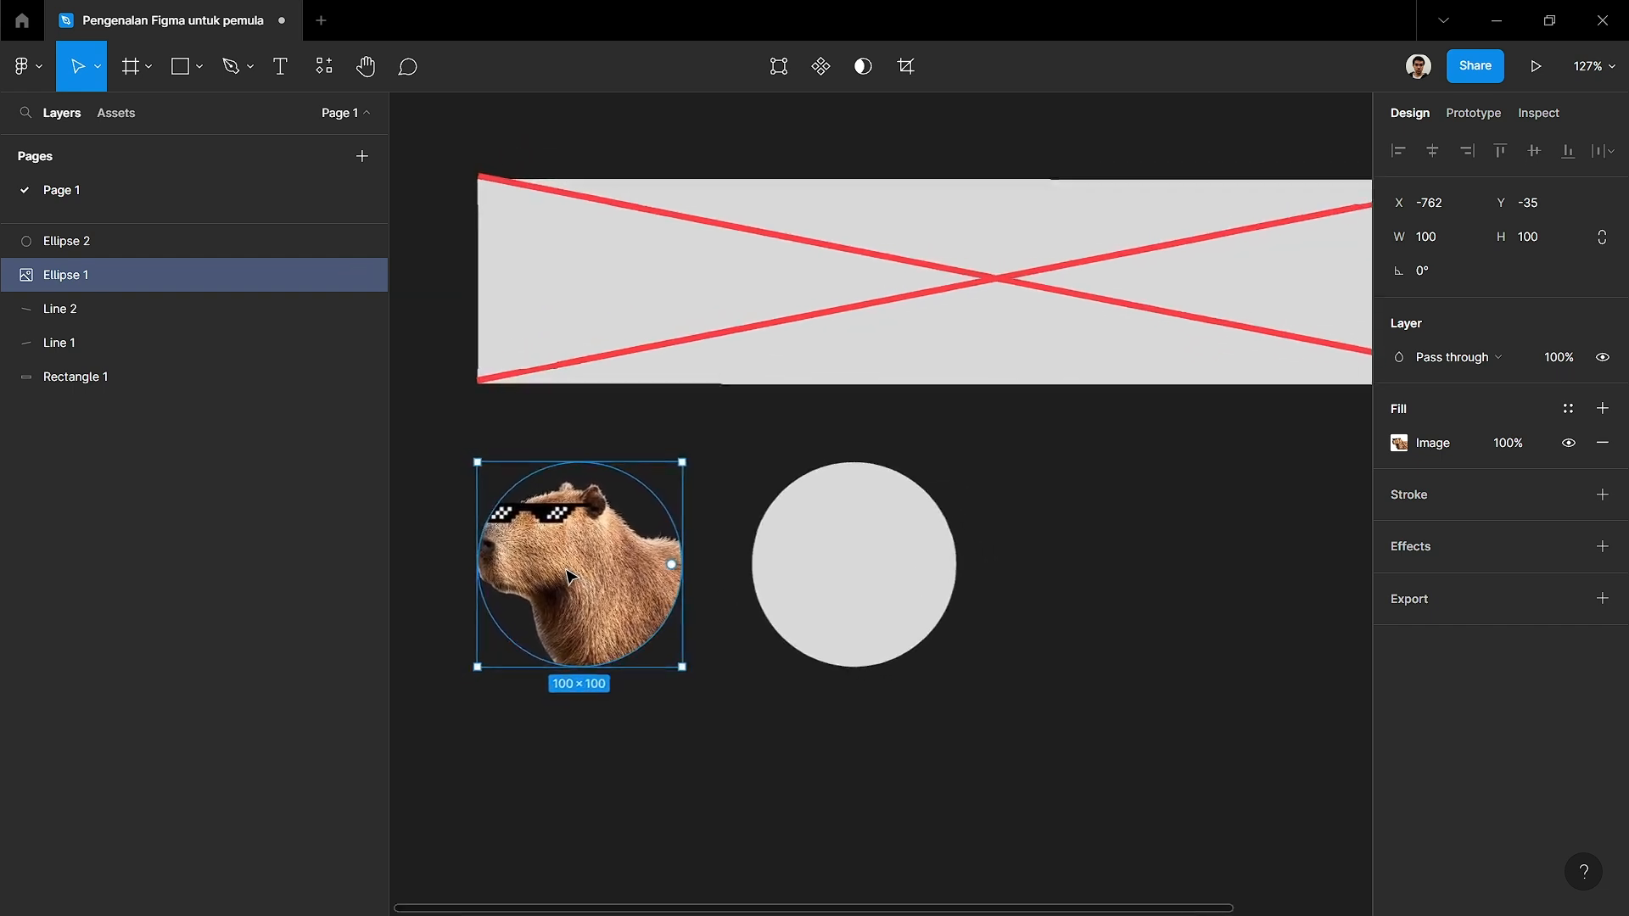
- Add the text "Masbro" below the image-filled circle with the Text tool
{"action": "scroll", "coordinate": [566, 577], "scroll_direction": "up", "scroll_amount": 5}
{"action": "scroll", "coordinate": [567, 577], "scroll_direction": "up", "scroll_amount": 3}
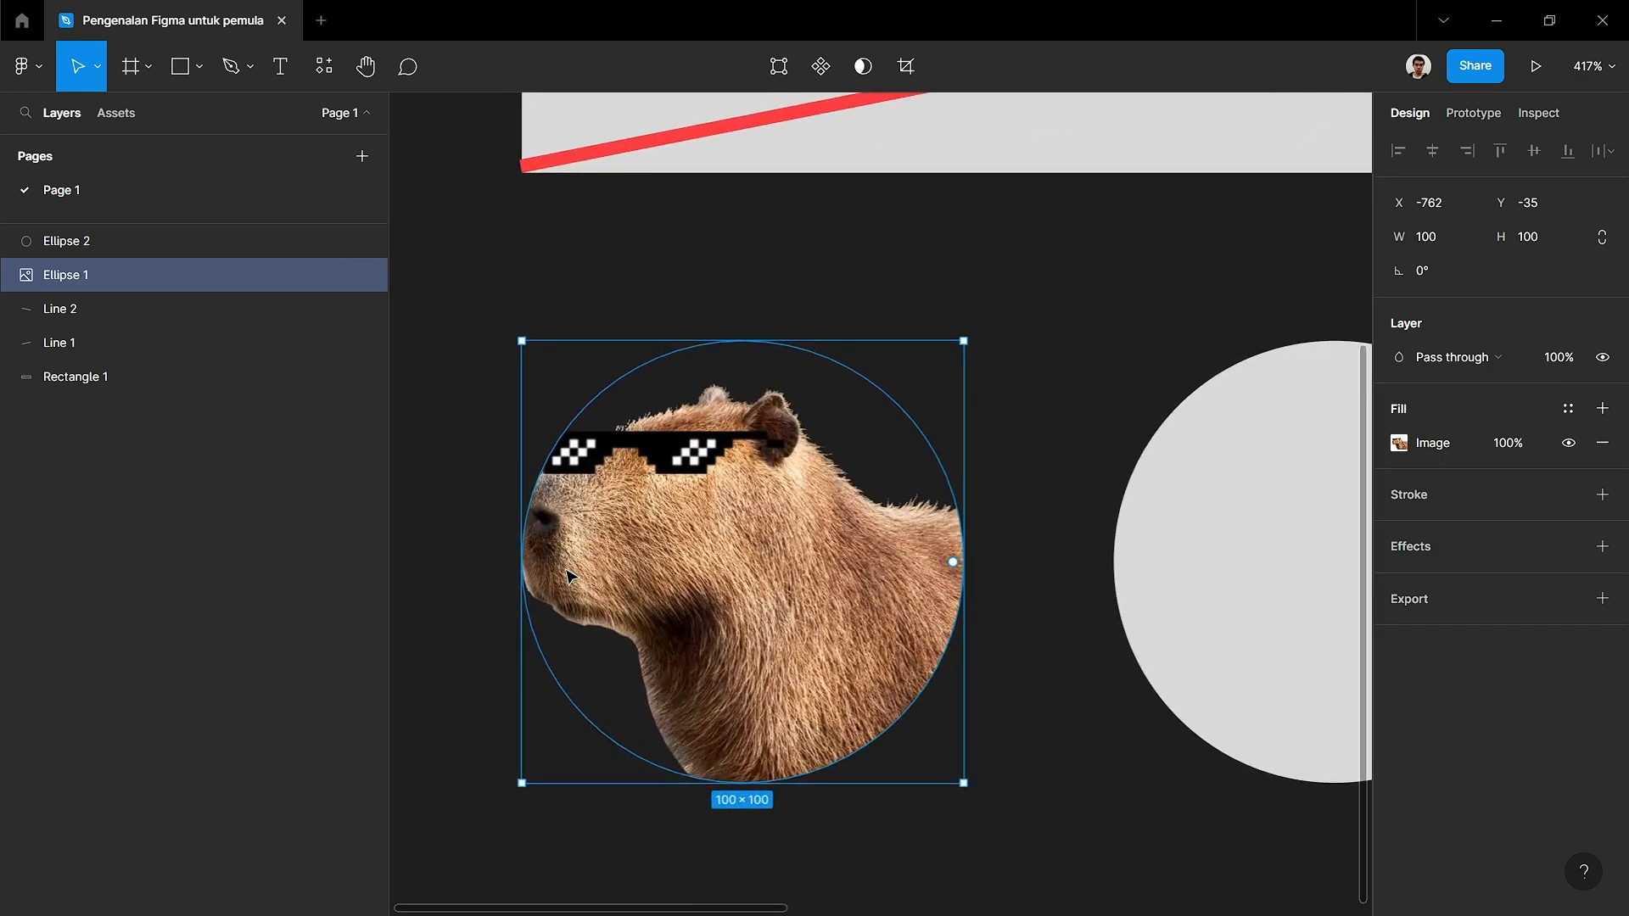
{"action": "left_click", "coordinate": [1032, 519]}
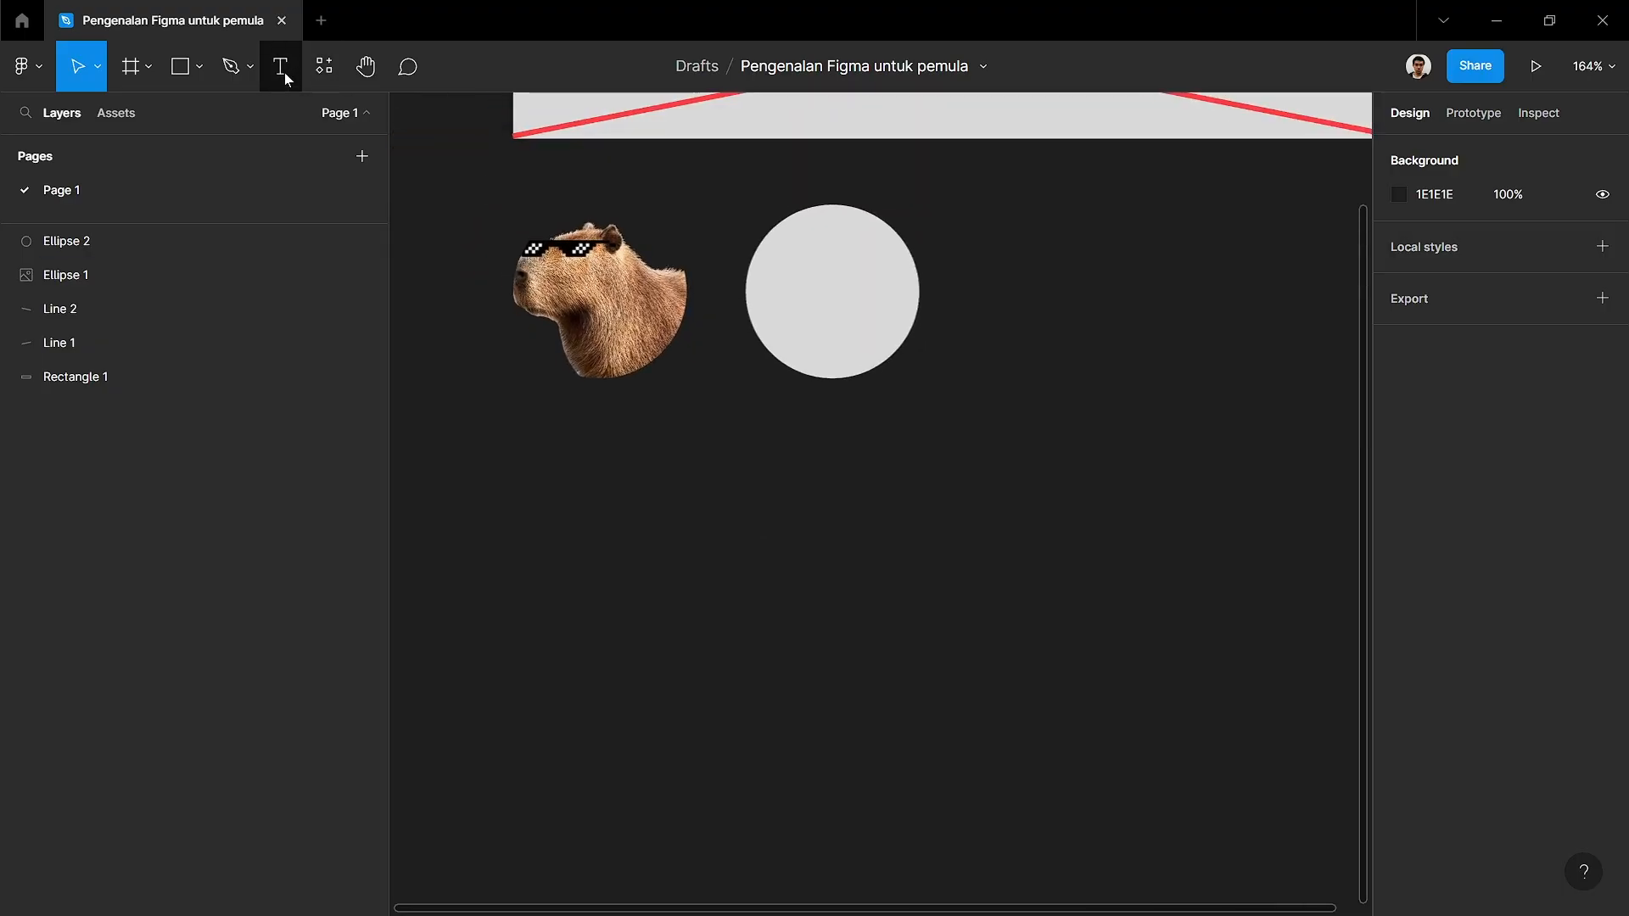
{"action": "left_click", "coordinate": [281, 68]}
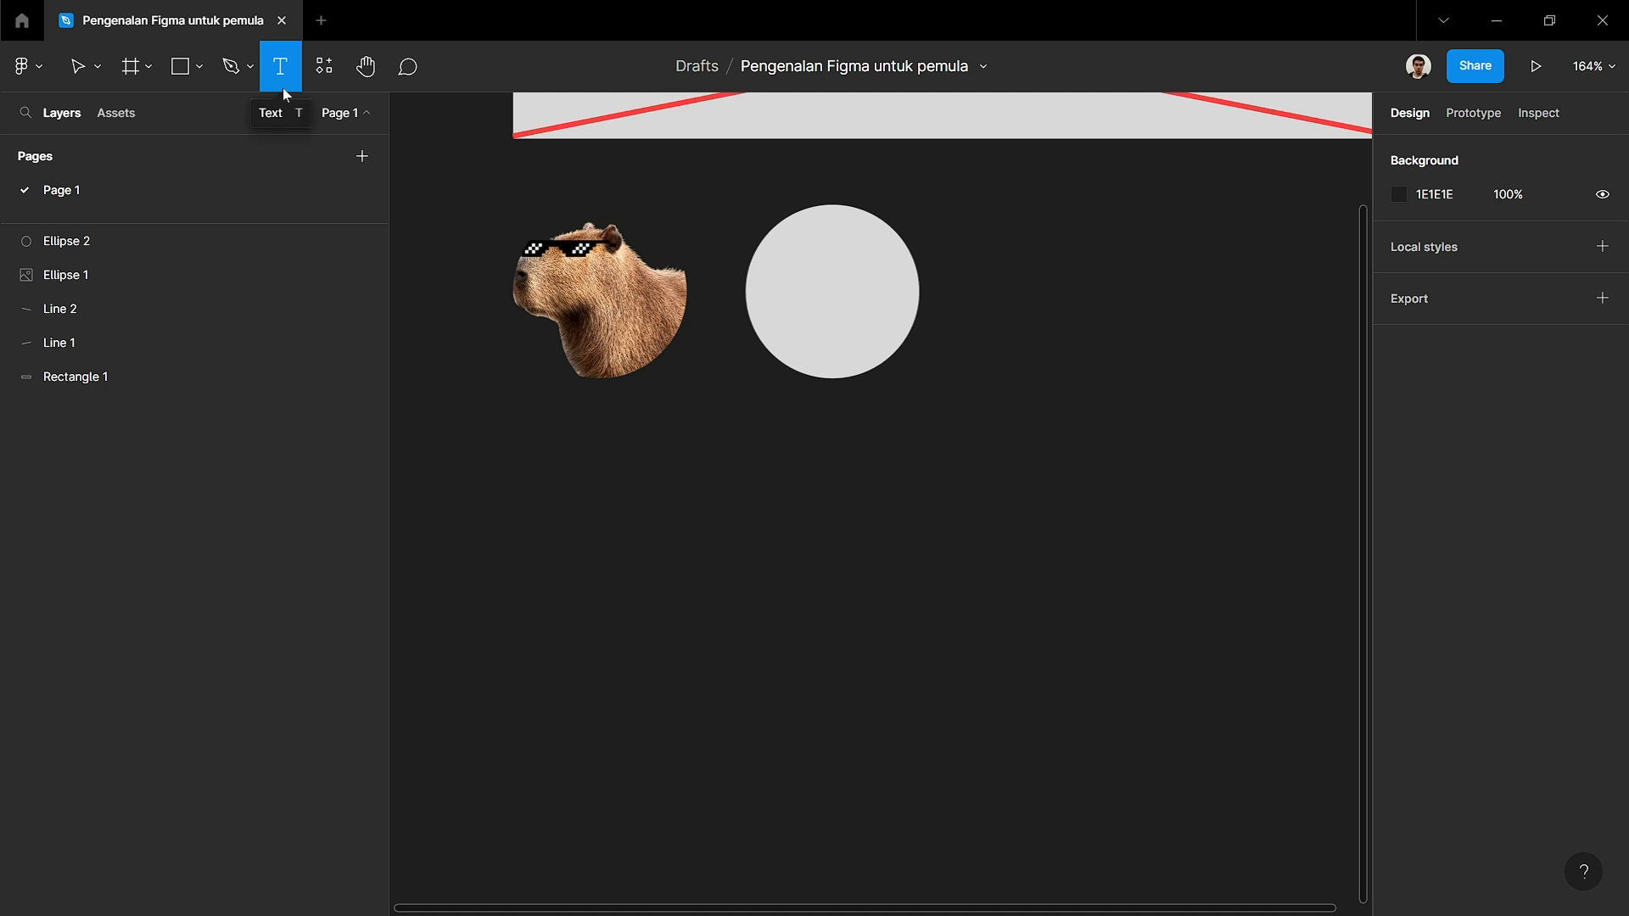
{"action": "left_click", "coordinate": [78, 66]}
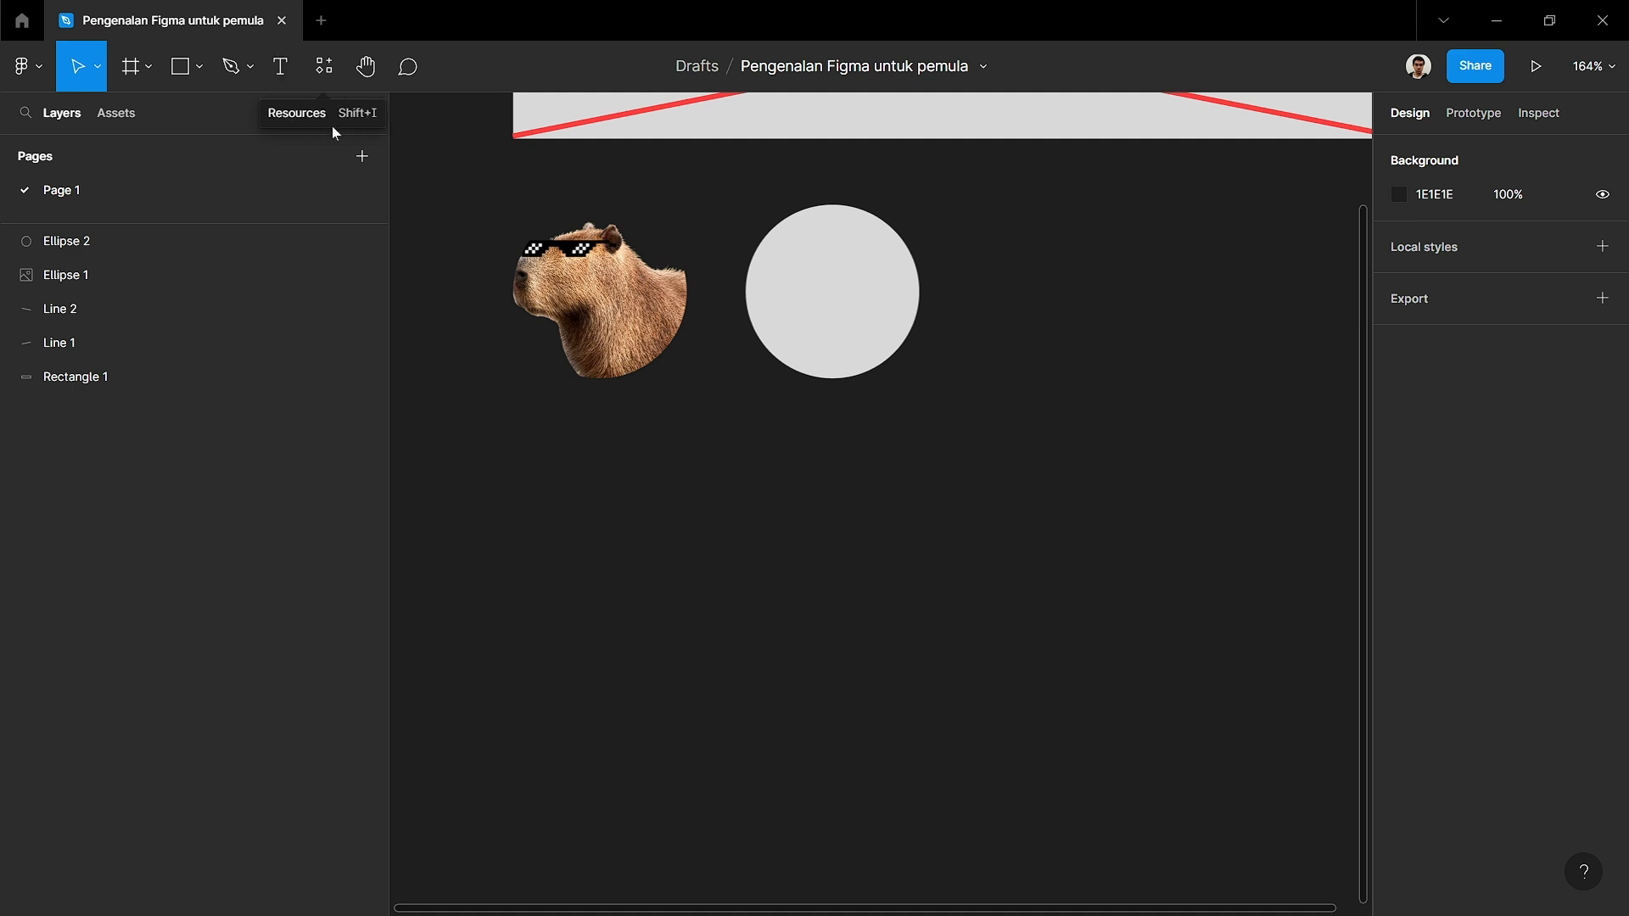
{"action": "key", "text": "t"}
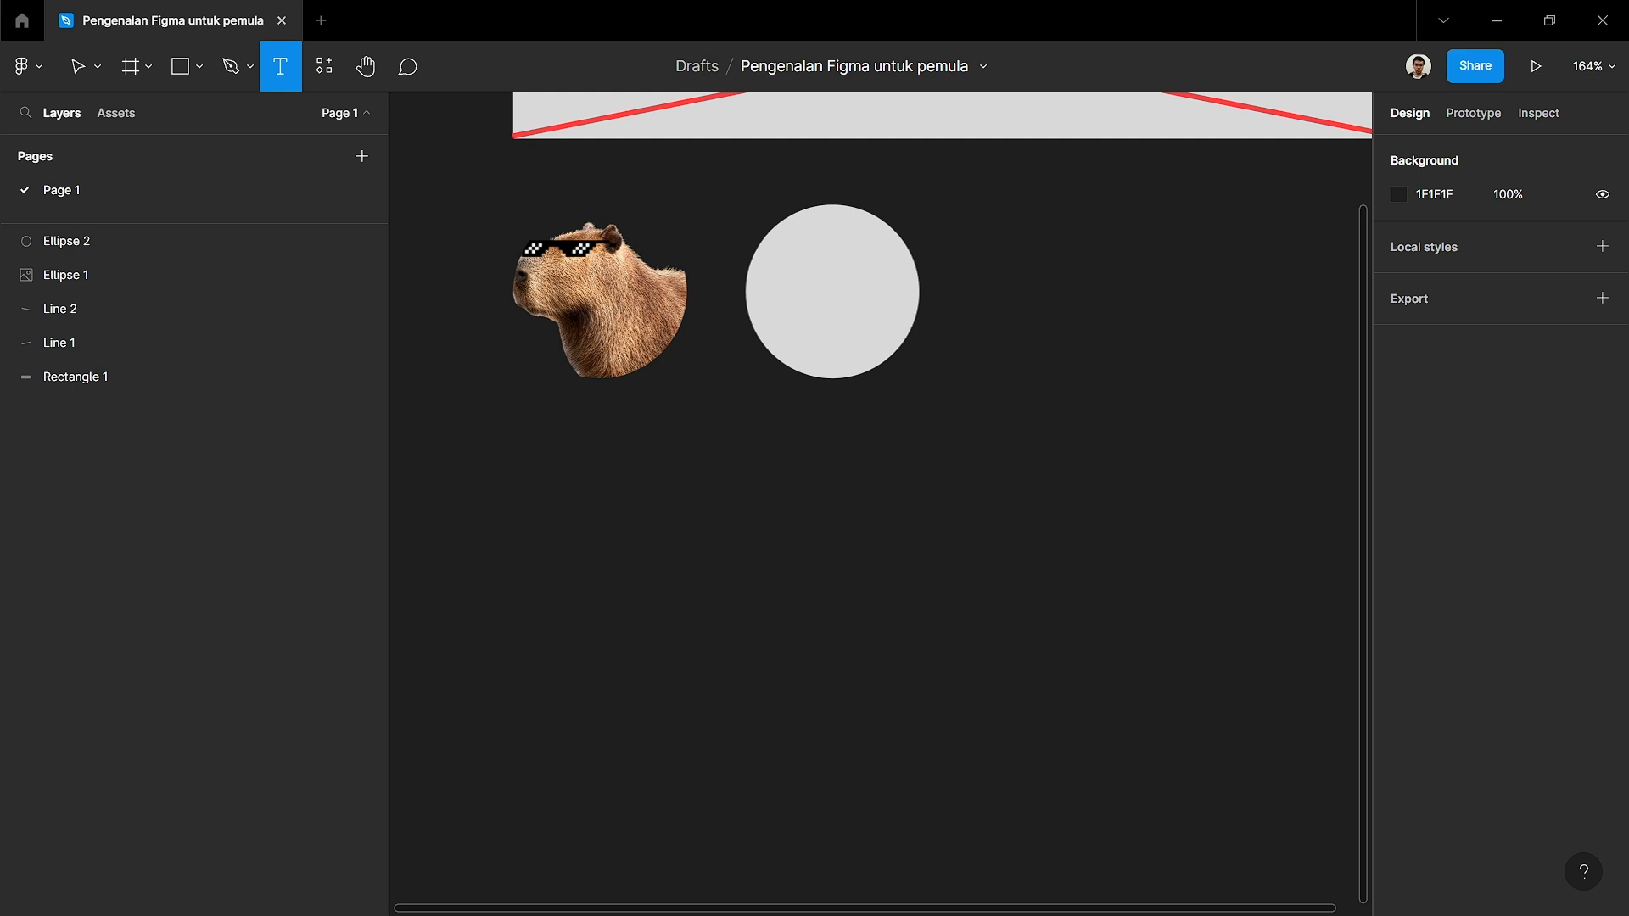
{"action": "left_click", "coordinate": [544, 481]}
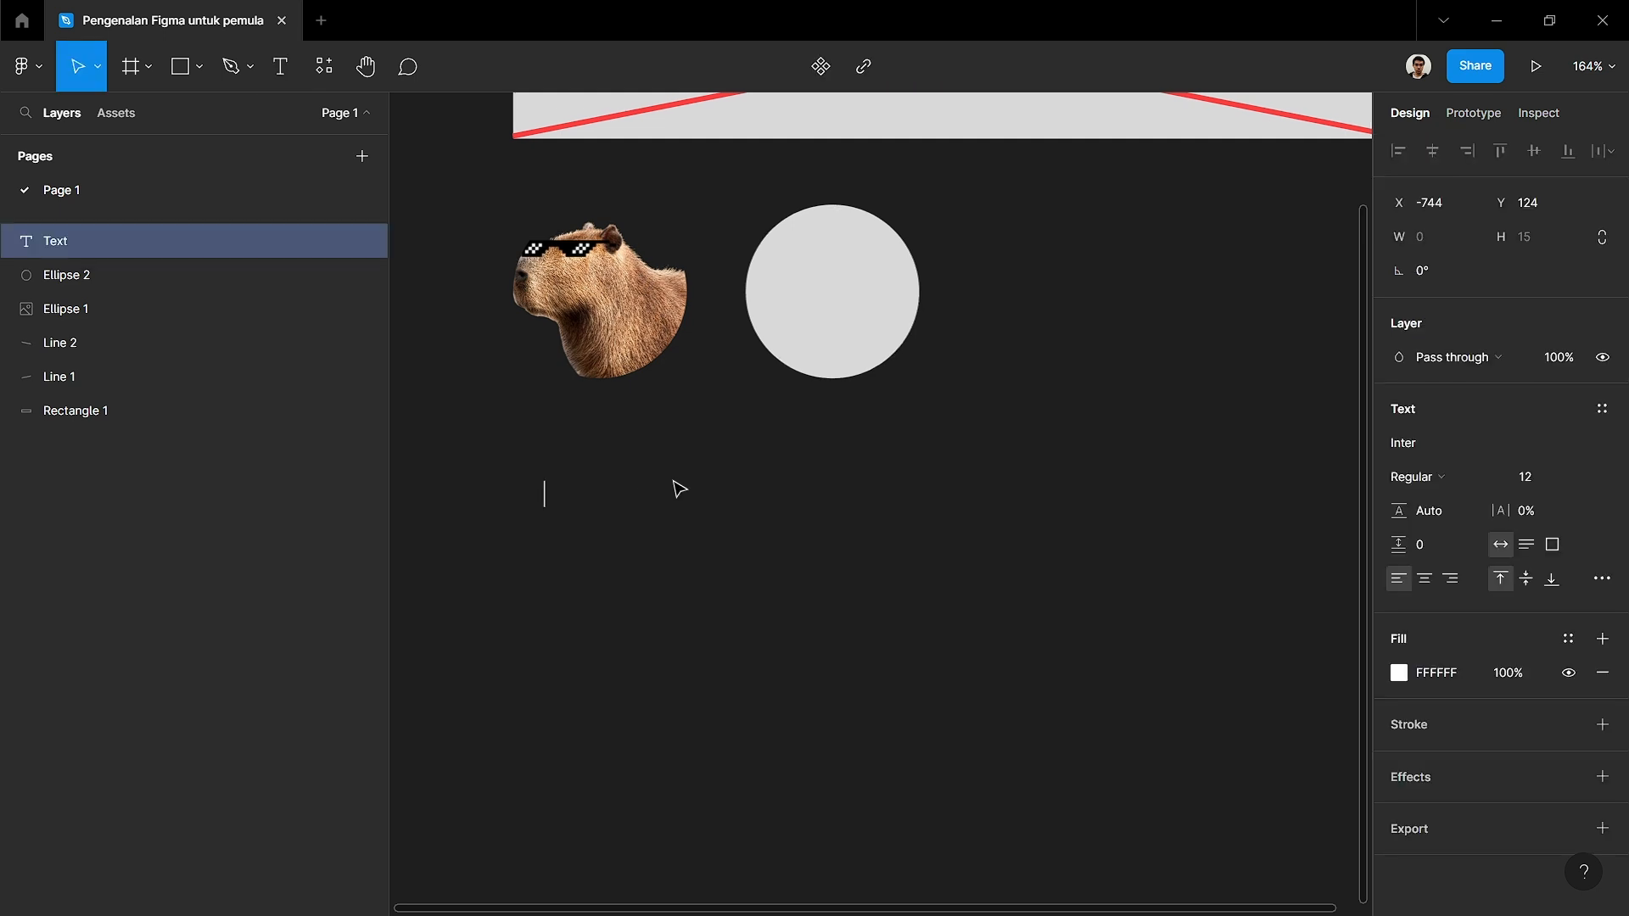
{"action": "type", "text": "Masbro"}
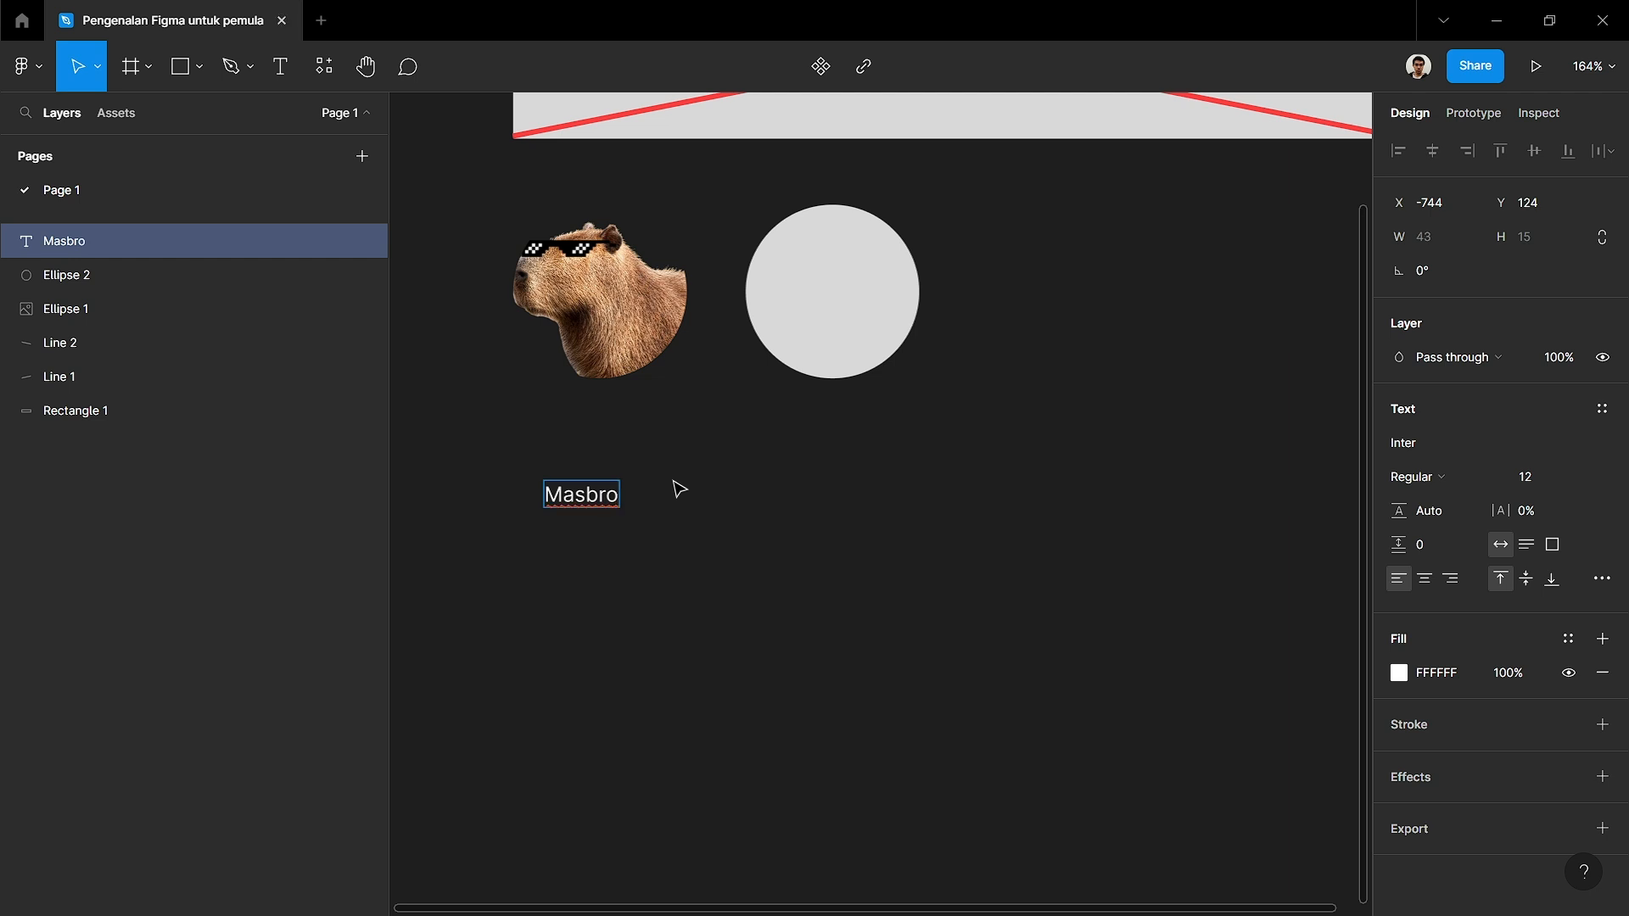
{"action": "key", "text": "Escape"}
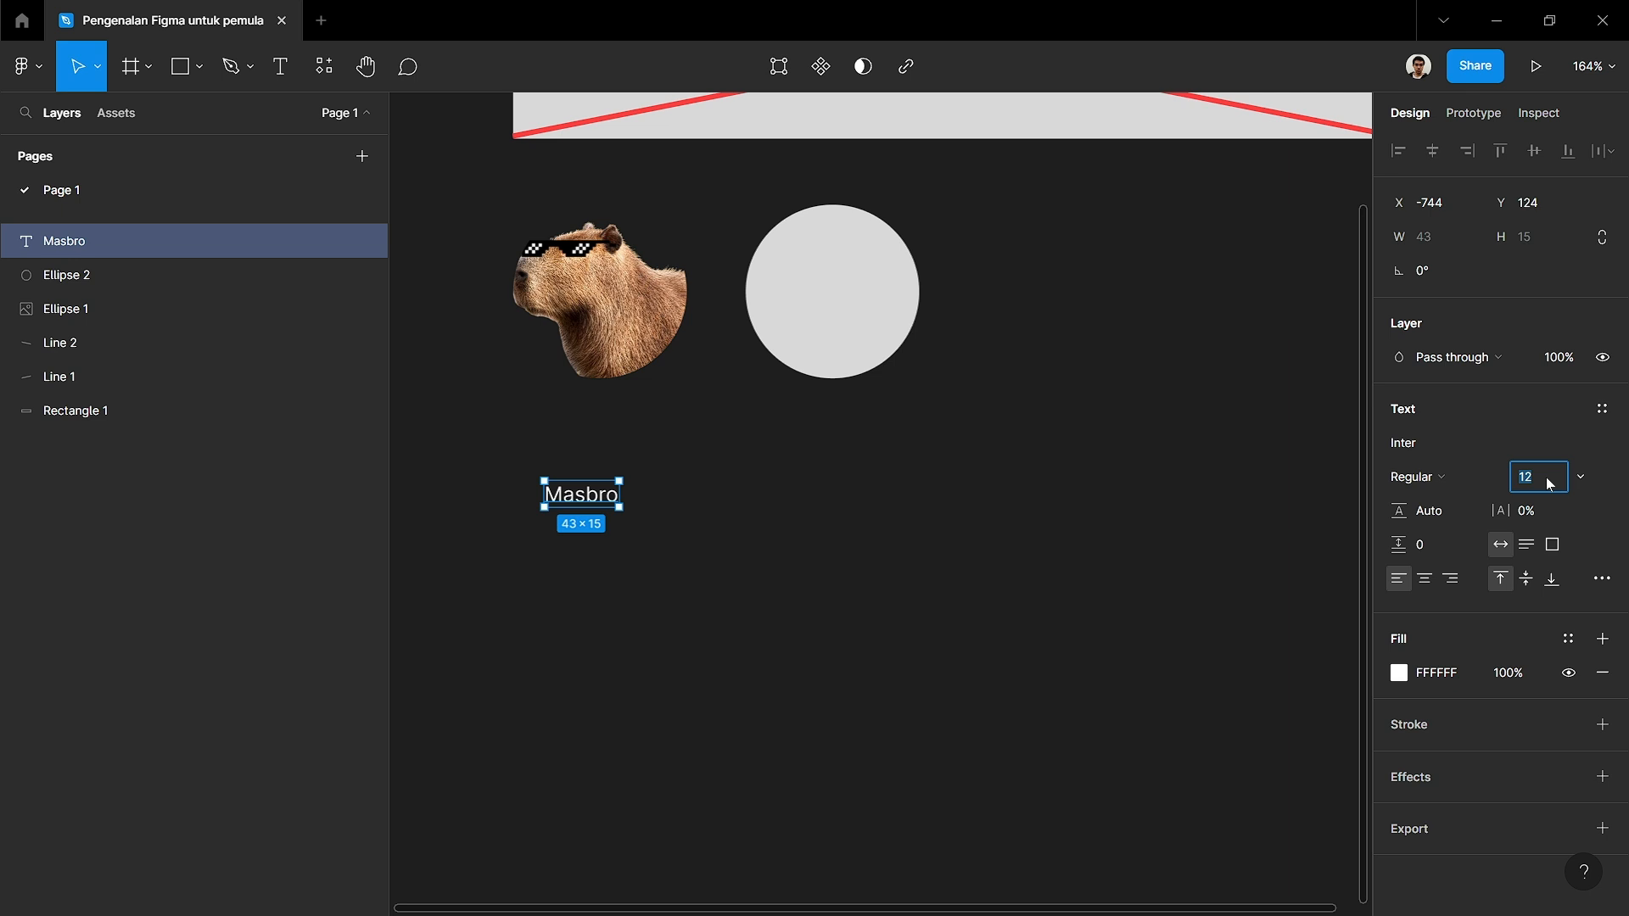
- Set the font size of the Masbro text to 20
{"action": "key", "text": "Up"}
{"action": "key", "text": "Up"}
{"action": "key", "text": "Up"}
{"action": "key", "text": "Up"}
{"action": "key", "text": "Up"}
{"action": "key", "text": "Up"}
{"action": "key", "text": "Up"}
{"action": "key", "text": "Up"}
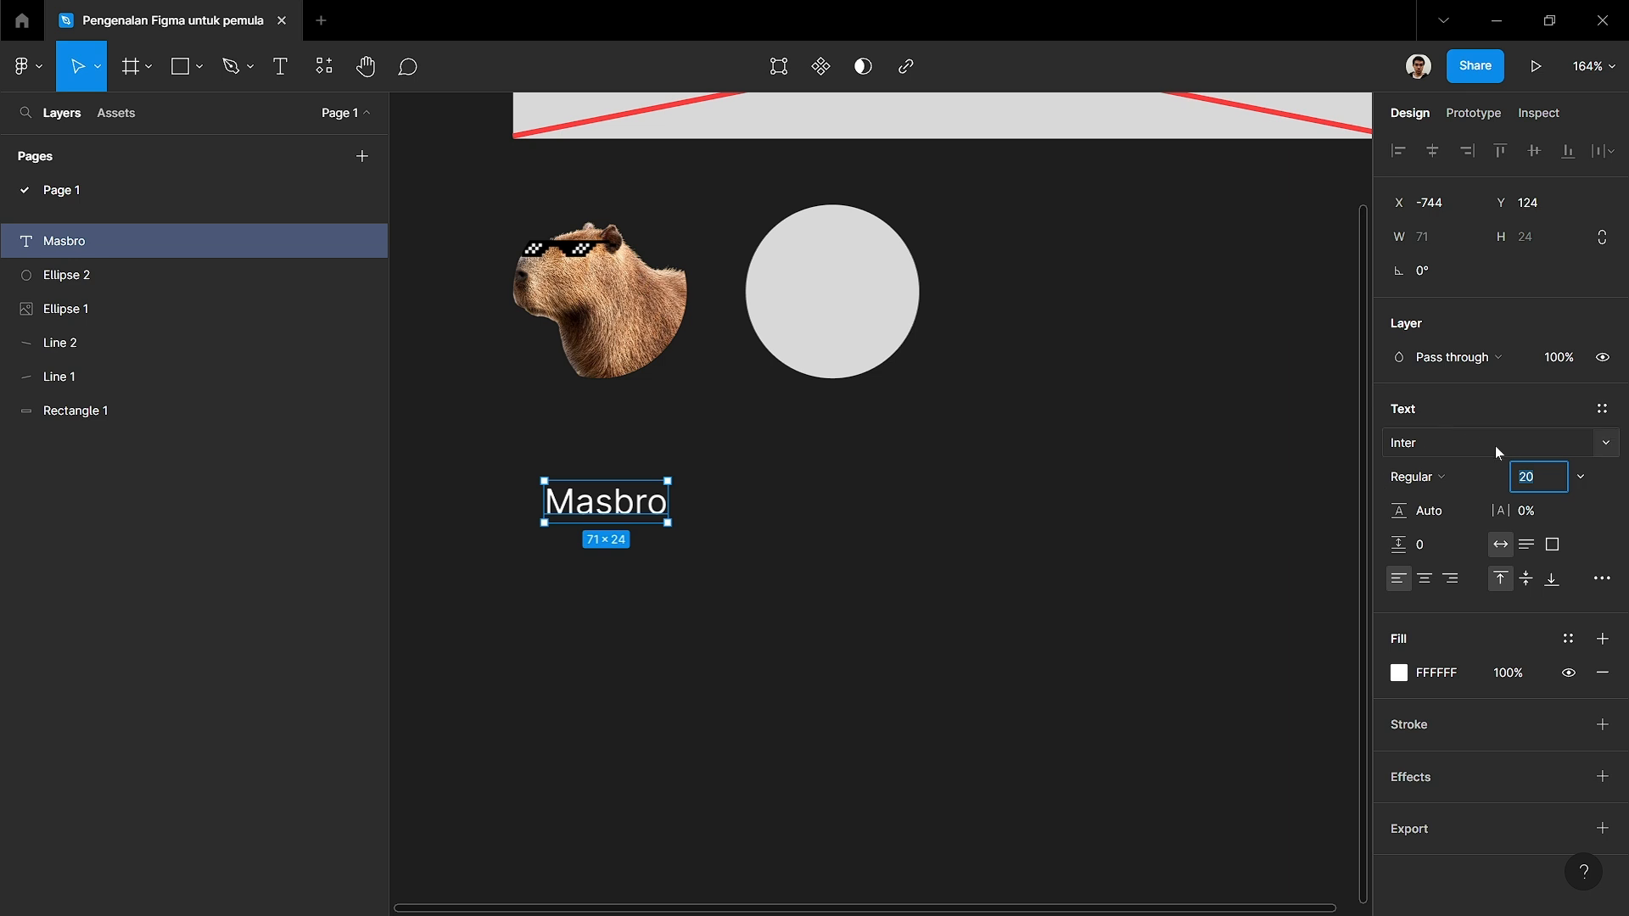
{"action": "left_click", "coordinate": [1518, 445]}
{"action": "left_click", "coordinate": [1601, 451]}
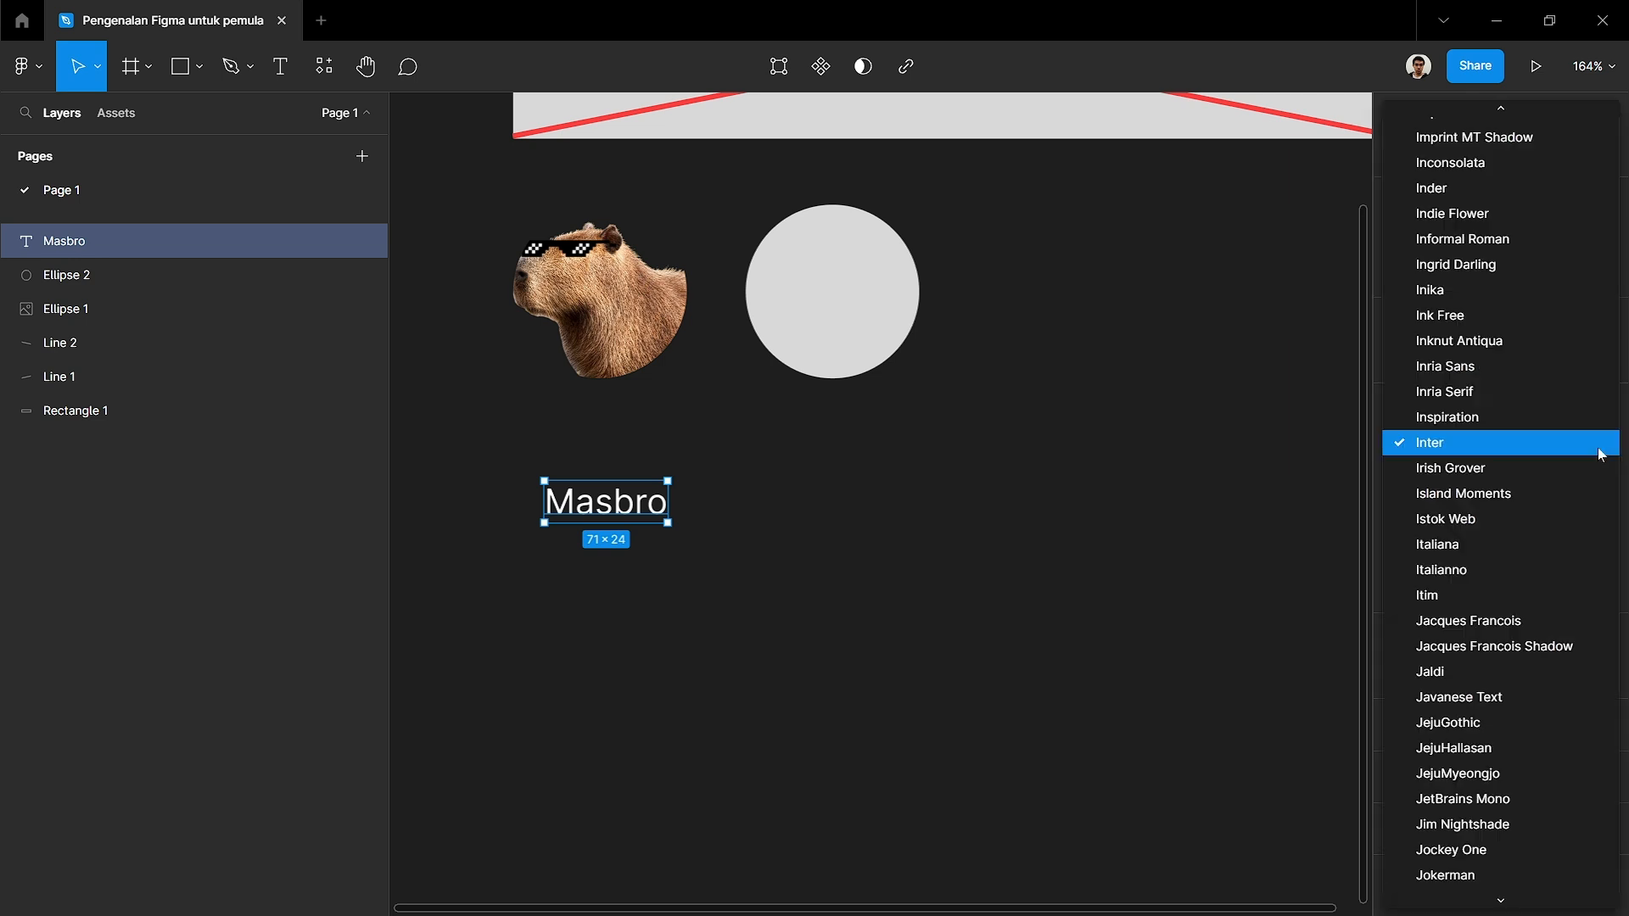
{"action": "scroll", "coordinate": [1539, 463], "scroll_direction": "up", "scroll_amount": 7}
{"action": "scroll", "coordinate": [1530, 451], "scroll_direction": "down", "scroll_amount": 14}
{"action": "scroll", "coordinate": [1528, 425], "scroll_direction": "up", "scroll_amount": 8}
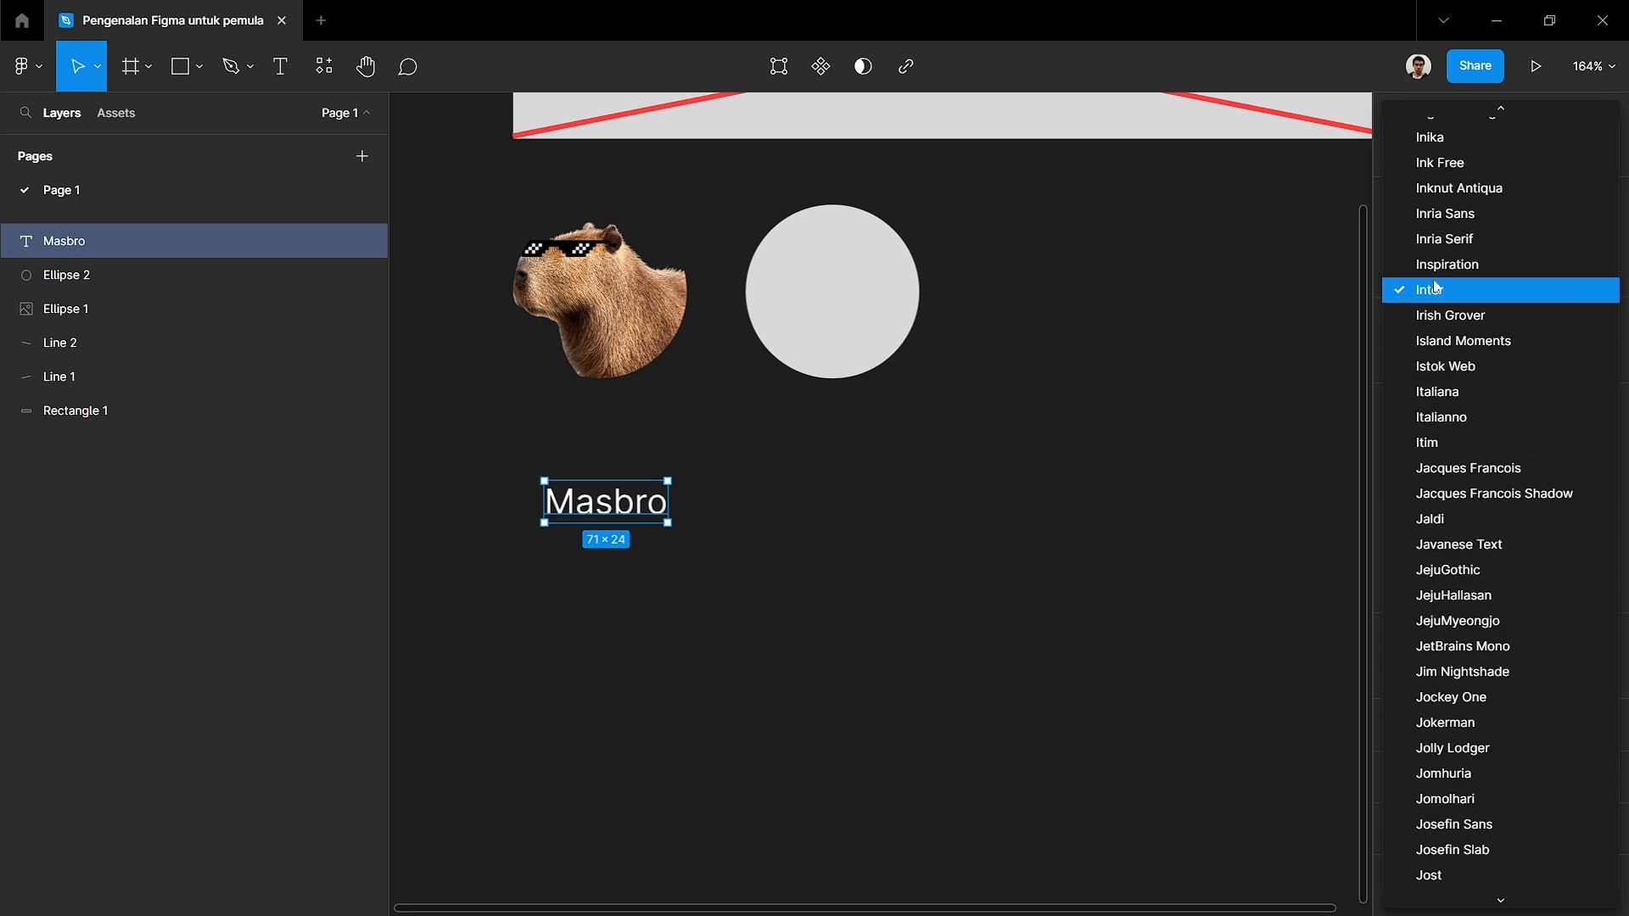
{"action": "left_click", "coordinate": [1432, 282]}
- Set the Masbro text to the Montserrat font with Medium weight
{"action": "left_click", "coordinate": [1486, 451]}
{"action": "type", "text": "Montse"}
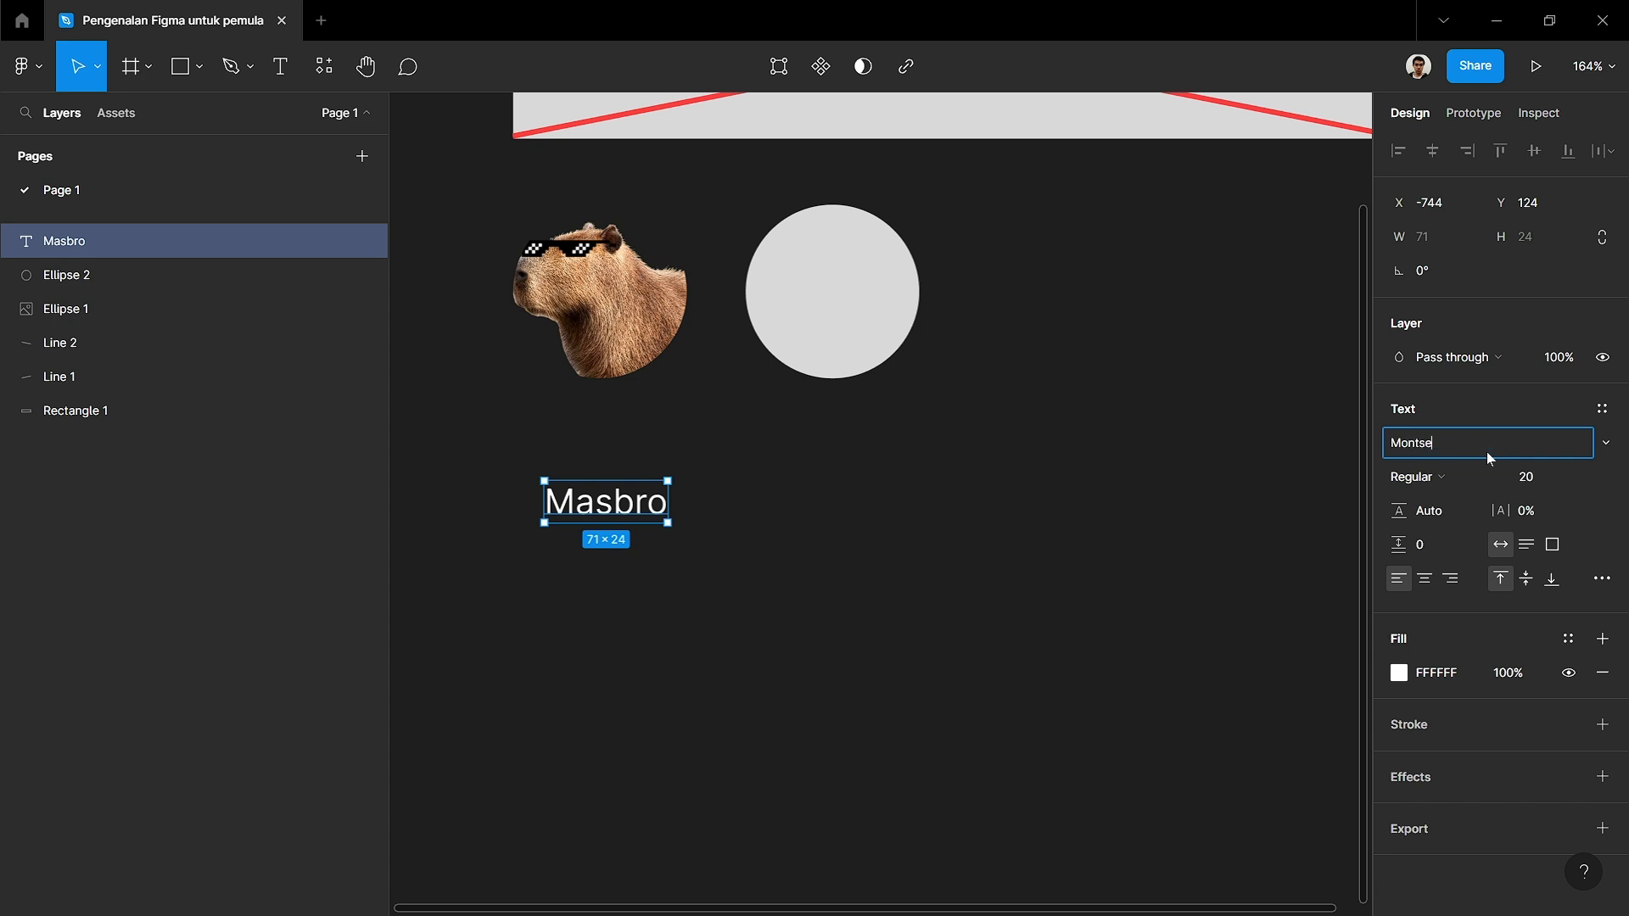
{"action": "type", "text": "r"}
{"action": "key", "text": "Return"}
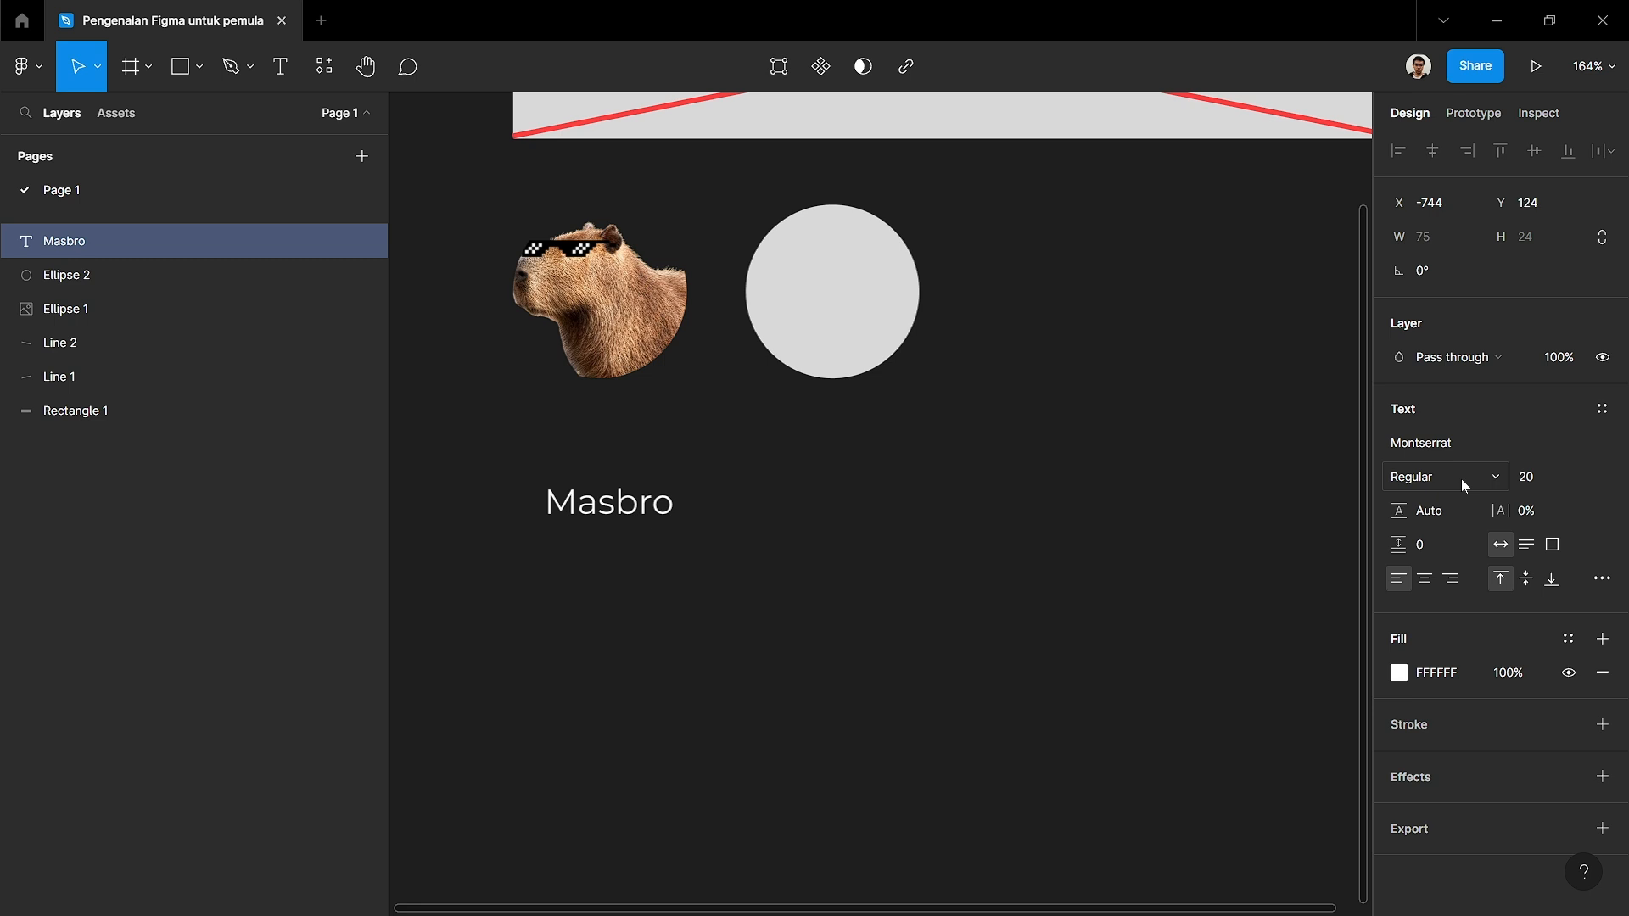
{"action": "left_click", "coordinate": [1461, 483]}
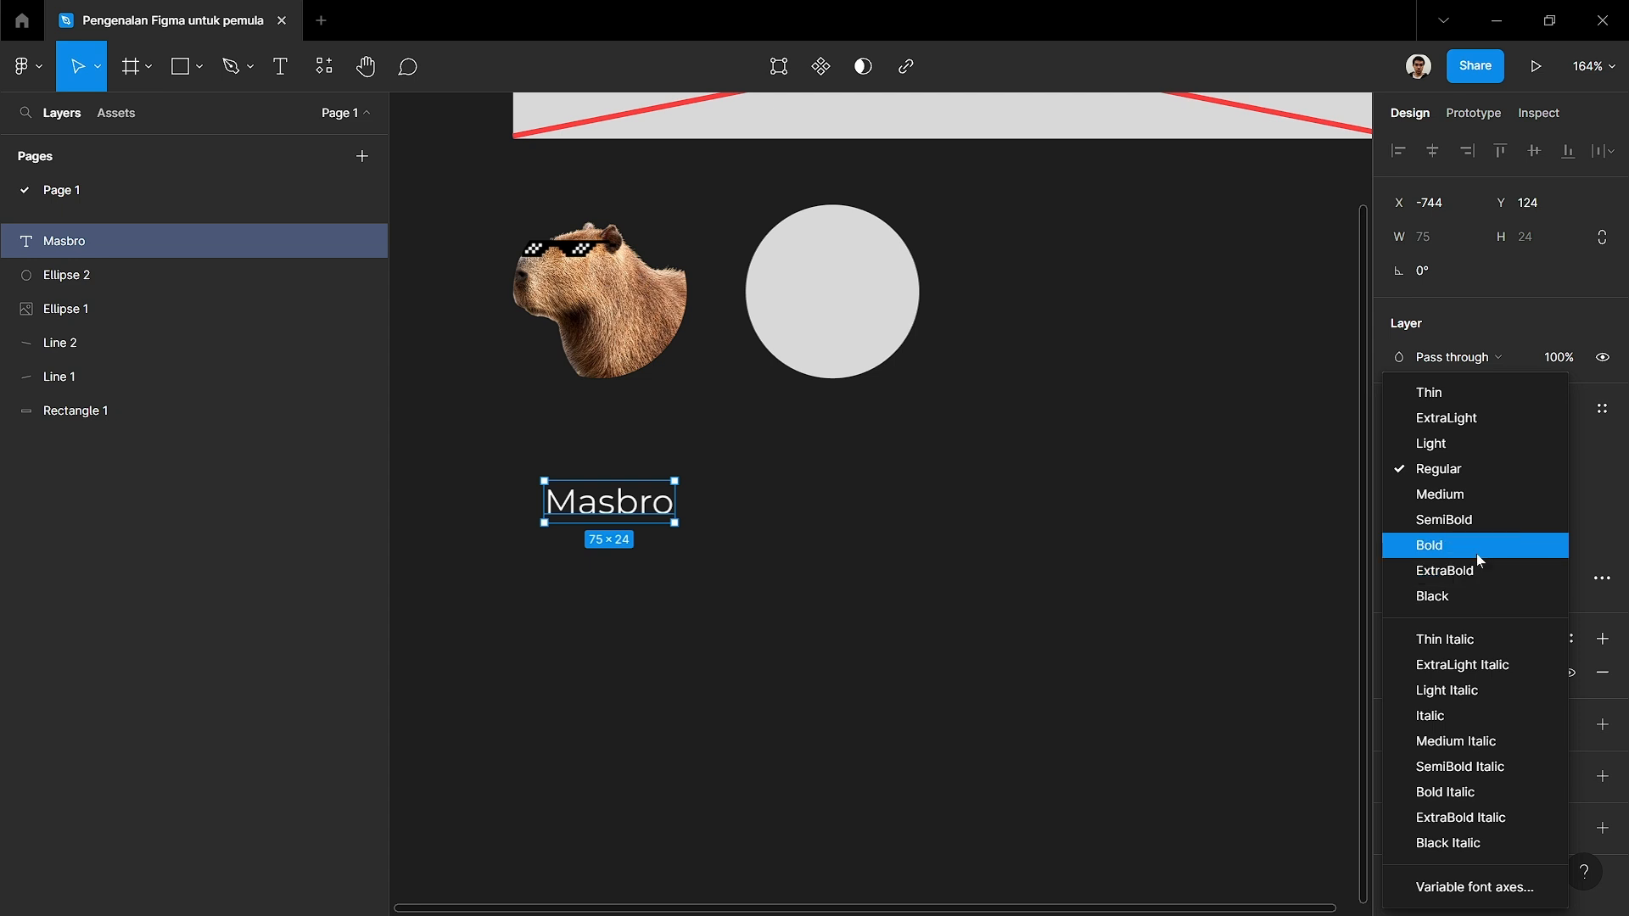
{"action": "left_click", "coordinate": [1464, 495]}
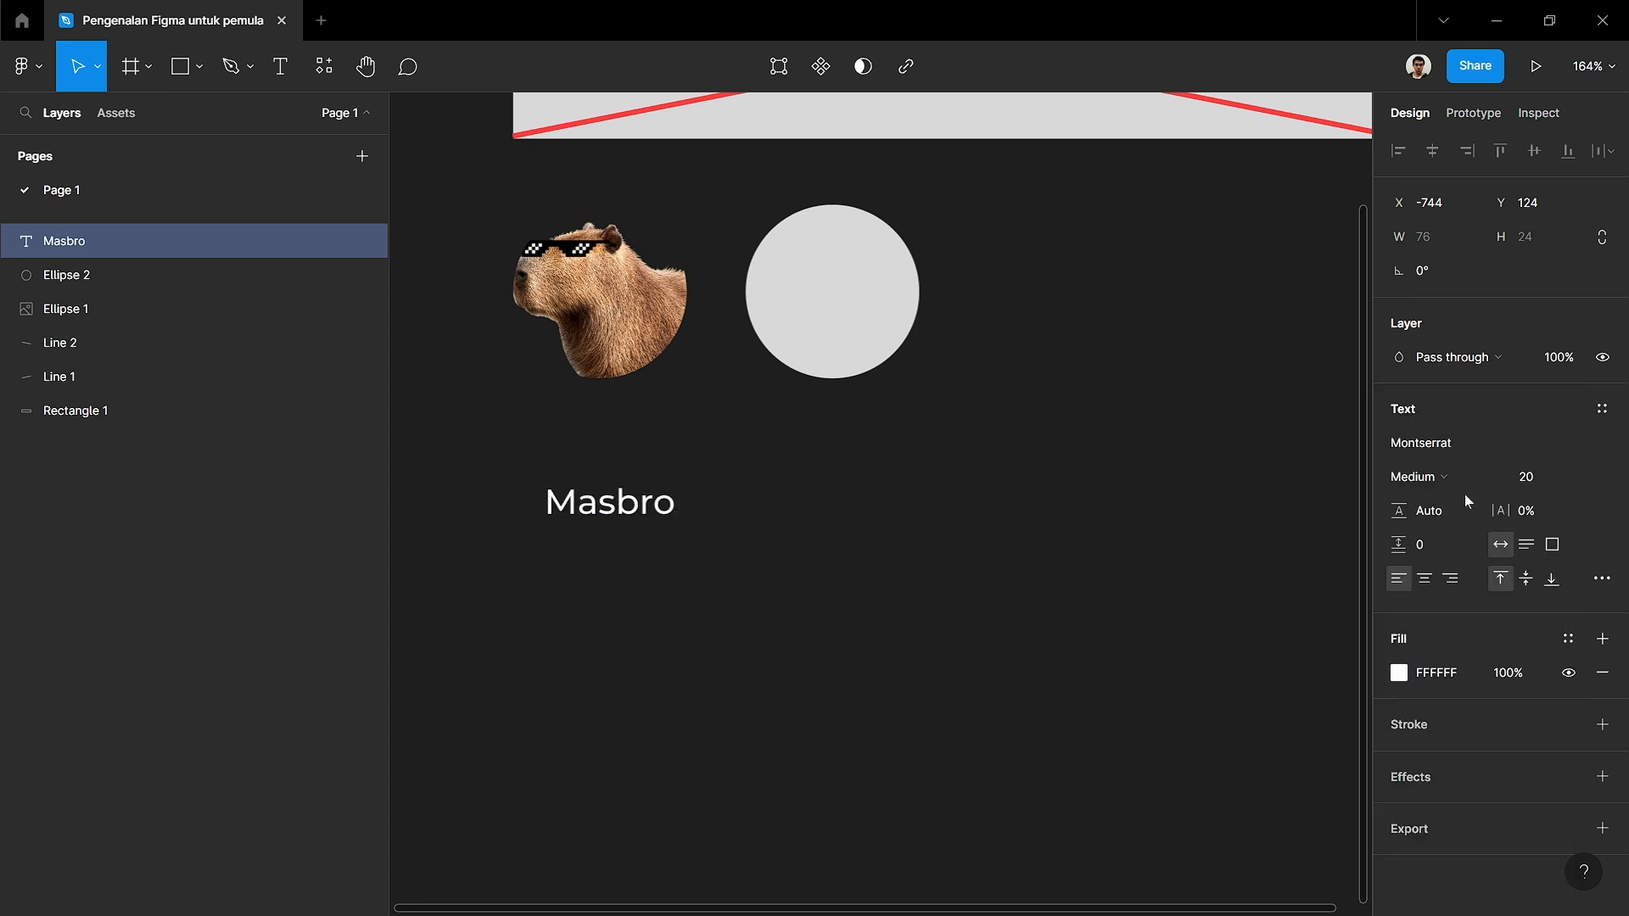
- Move the Masbro text up so it sits directly beneath the image-filled circle, at about X -750, Y 78
{"action": "left_click_drag", "start_coordinate": [594, 512], "coordinate": [584, 432]}
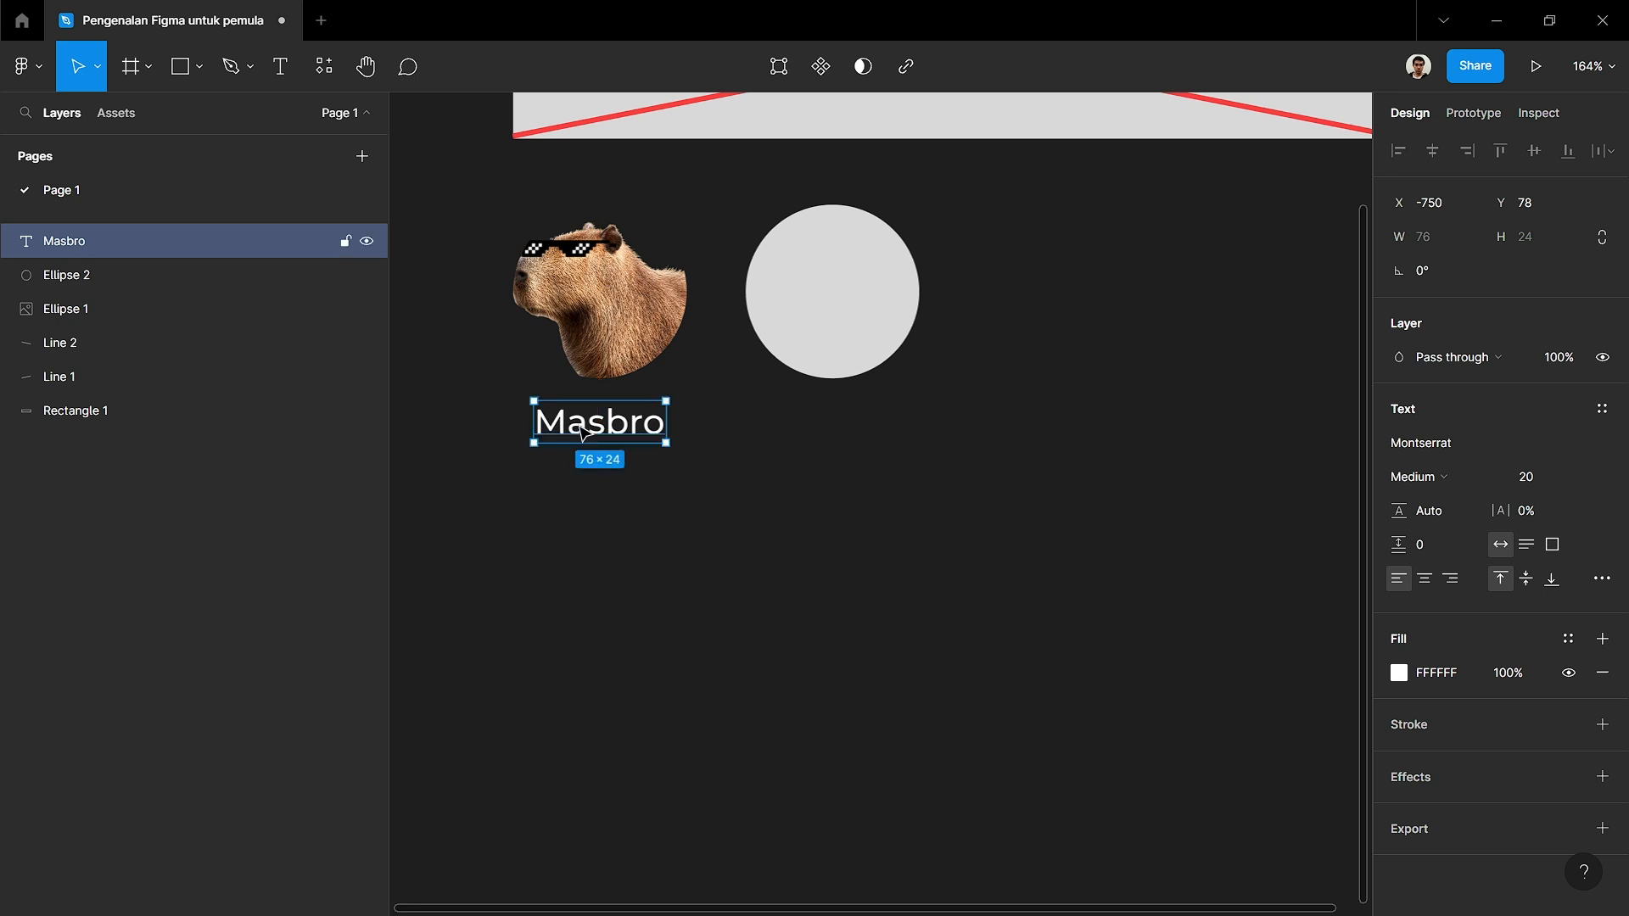
{"action": "left_click", "coordinate": [735, 456]}
{"action": "scroll", "coordinate": [735, 465], "scroll_direction": "left", "scroll_amount": 2}
{"action": "scroll", "coordinate": [735, 465], "scroll_direction": "up", "scroll_amount": 1}
{"action": "left_click", "coordinate": [723, 480]}
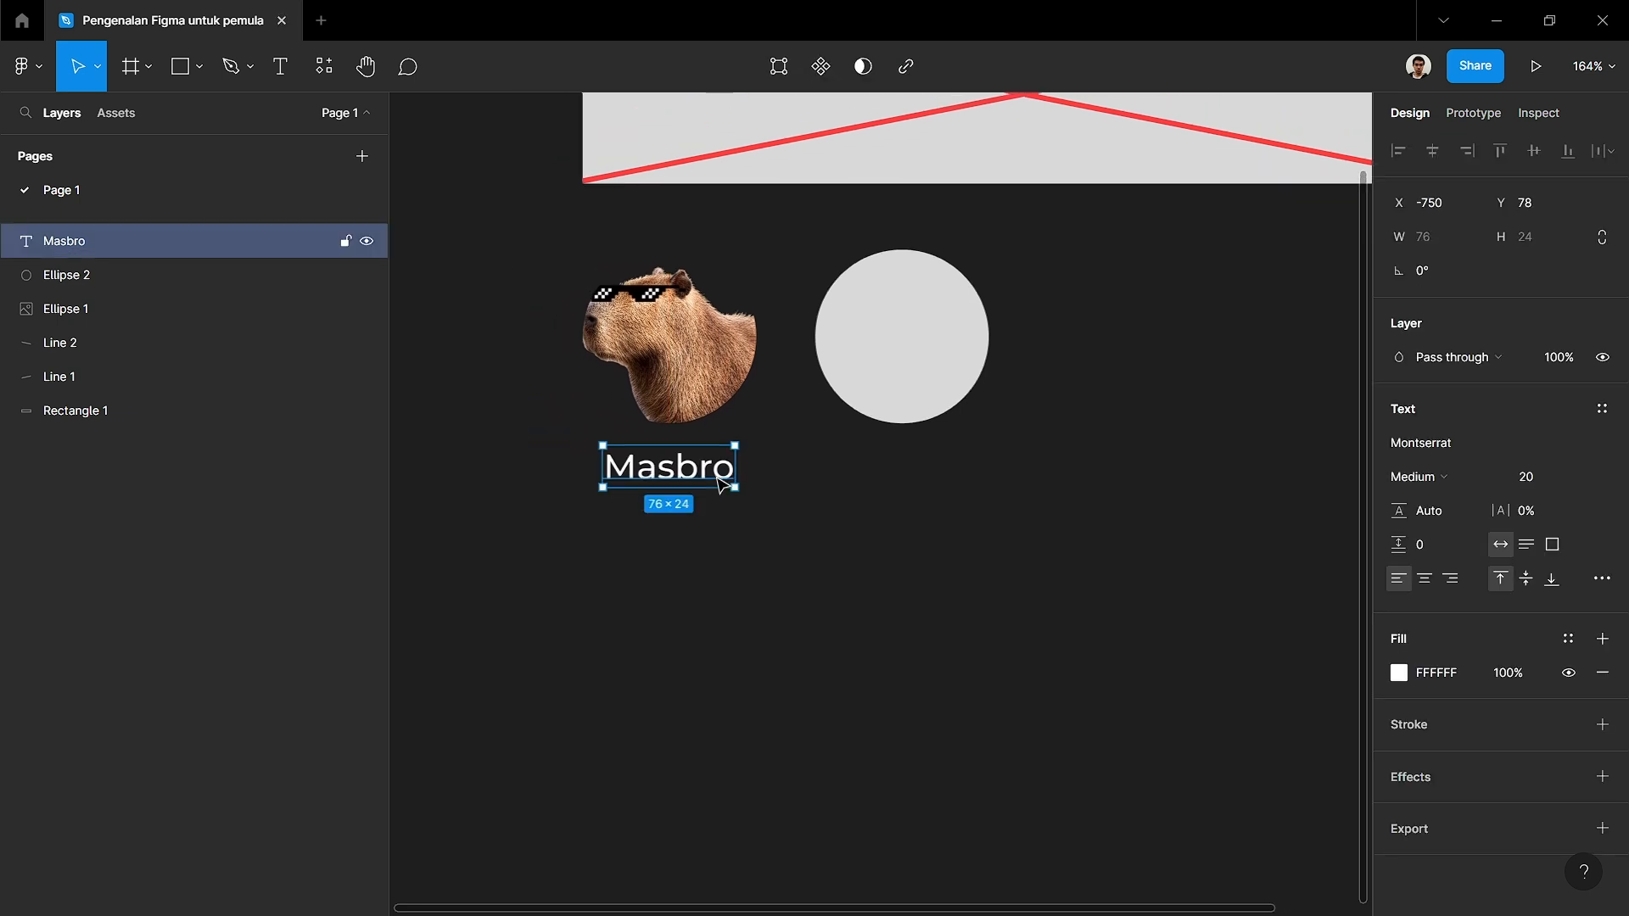
- Widen the Masbro text box to about 132 and move it near the image circle's left edge, at about X -760, Y 77
{"action": "scroll", "coordinate": [916, 476], "scroll_direction": "left", "scroll_amount": 2}
{"action": "scroll", "coordinate": [916, 476], "scroll_direction": "up", "scroll_amount": 1}
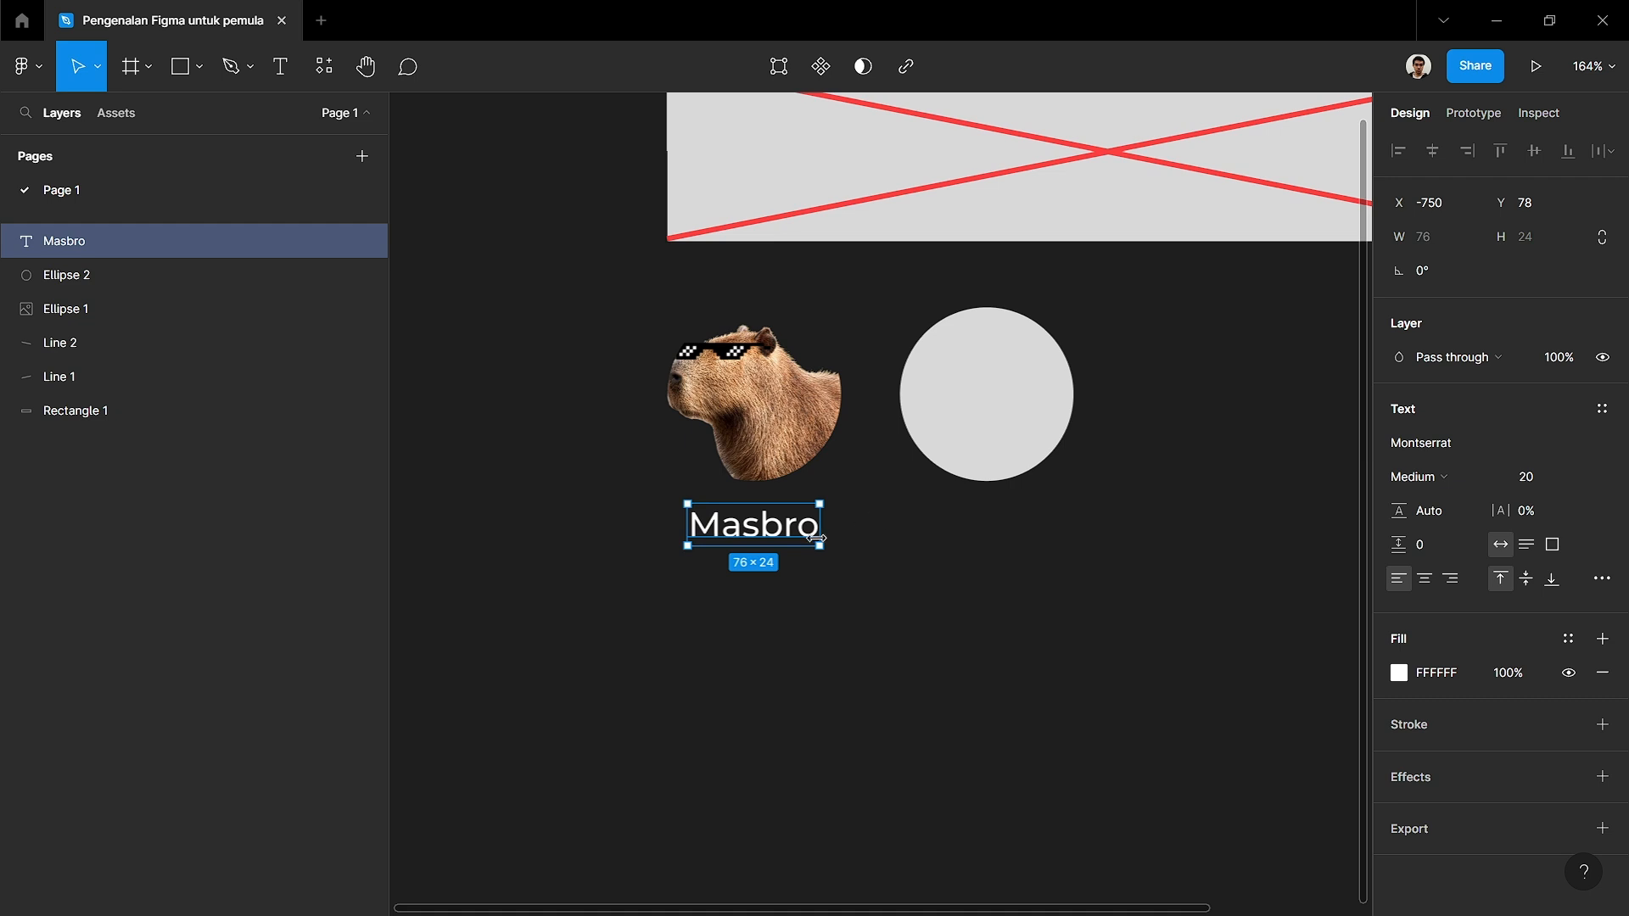
{"action": "left_click_drag", "start_coordinate": [817, 538], "coordinate": [916, 543]}
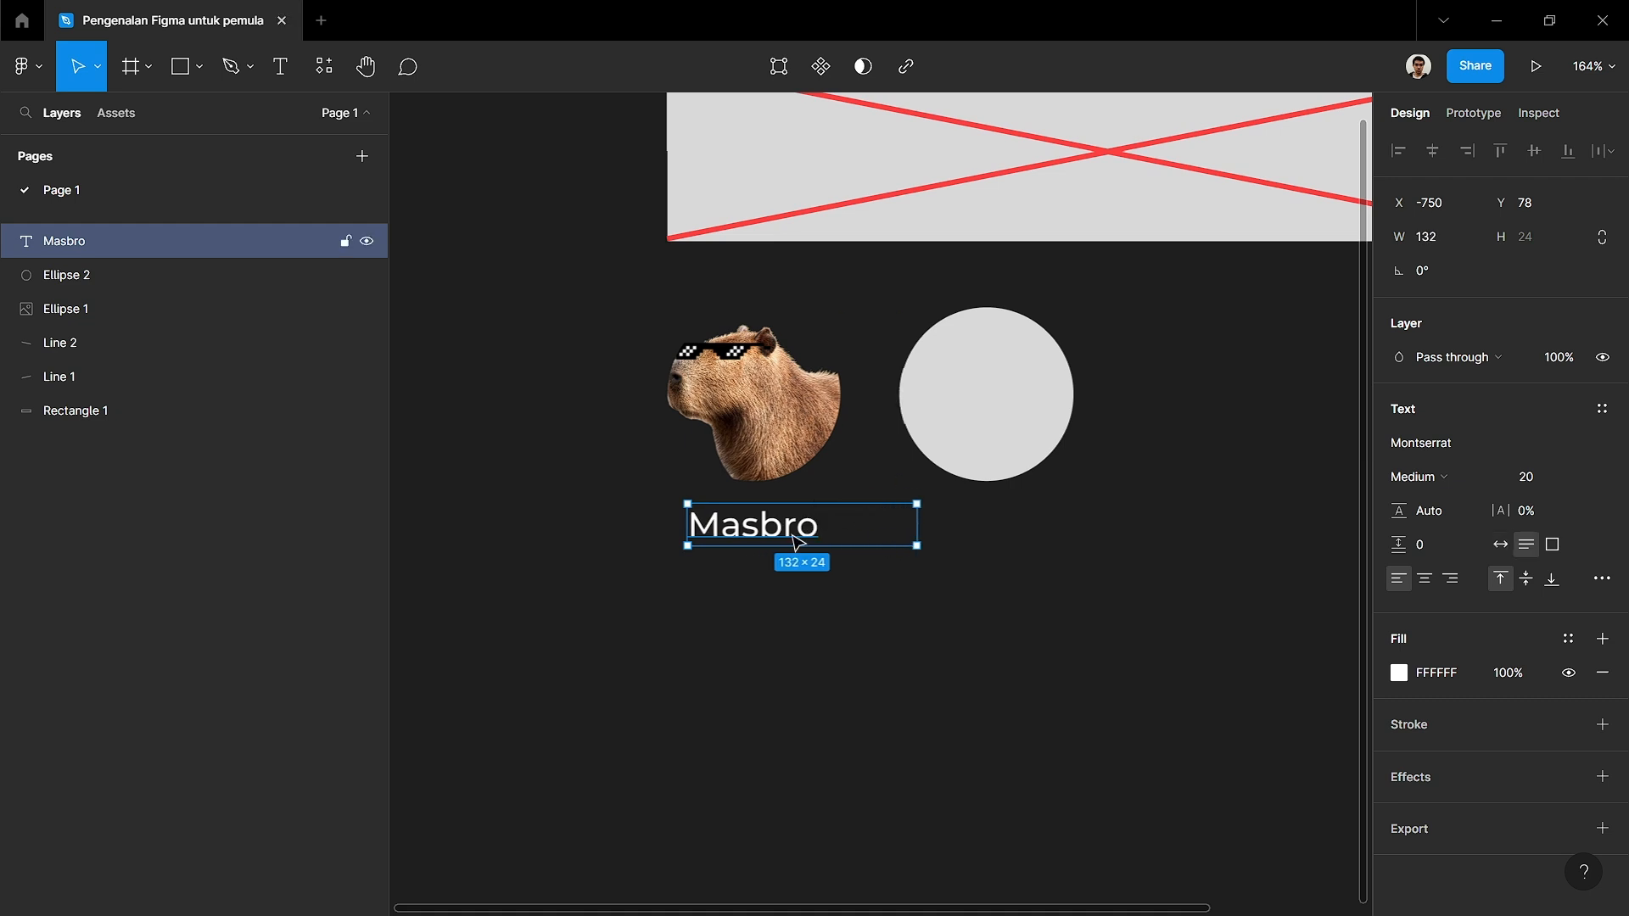
{"action": "mouse_move", "coordinate": [775, 534]}
{"action": "left_mouse_down"}
{"action": "mouse_move", "coordinate": [759, 533]}
{"action": "mouse_move", "coordinate": [780, 541]}
{"action": "left_mouse_up"}
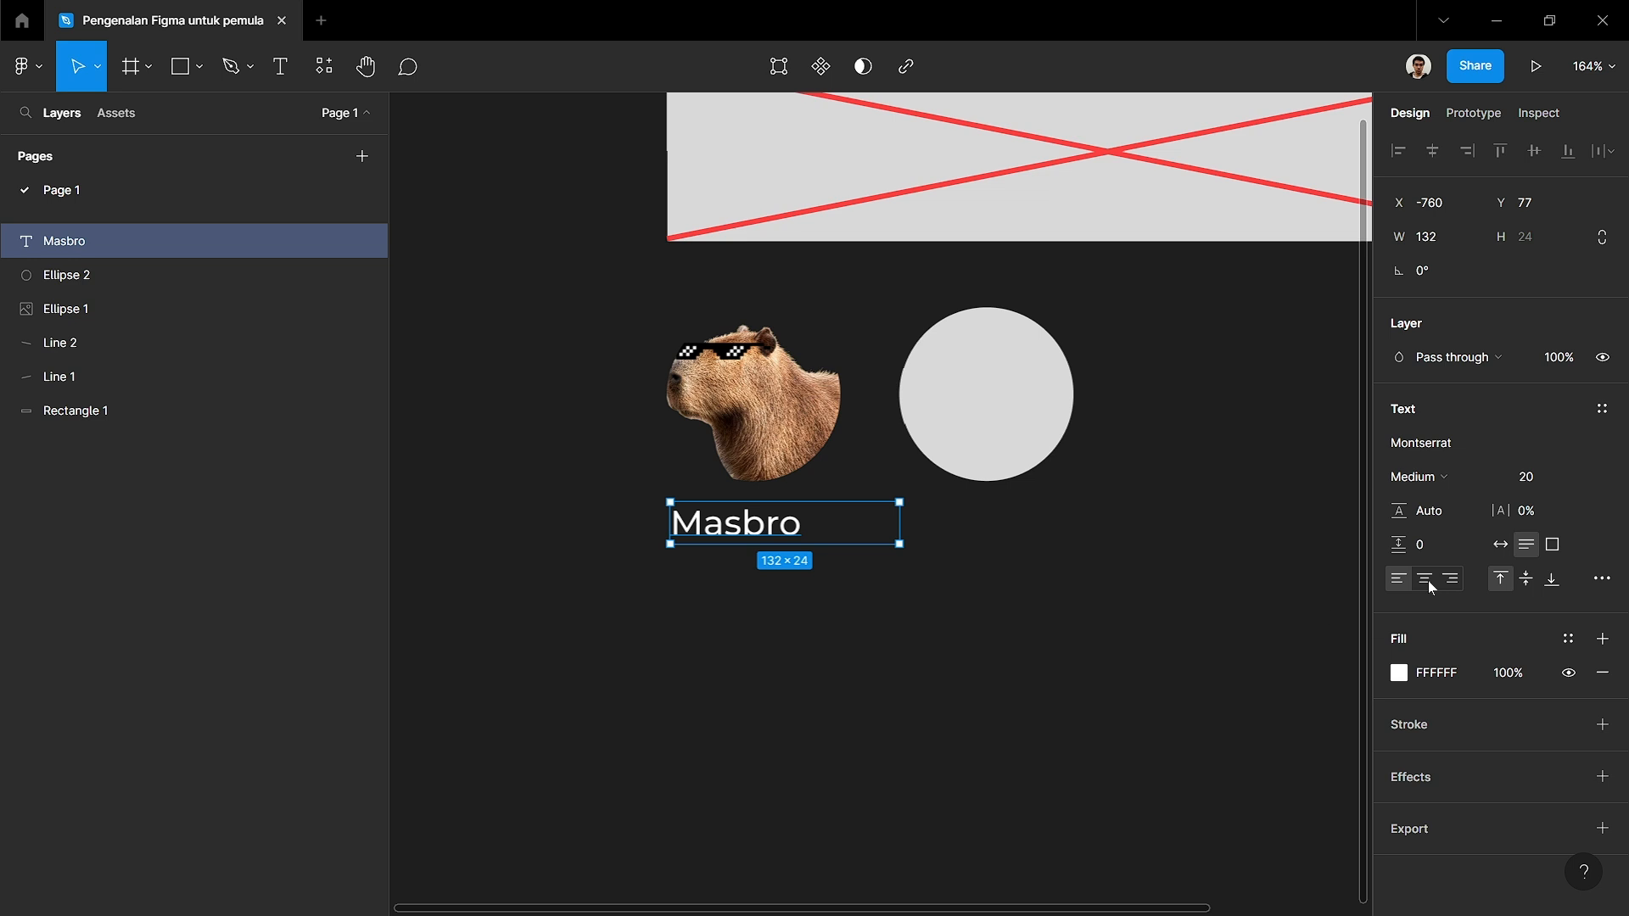
- Try centre and right alignment on the Masbro text and restore its left alignment
{"action": "left_click", "coordinate": [1427, 580]}
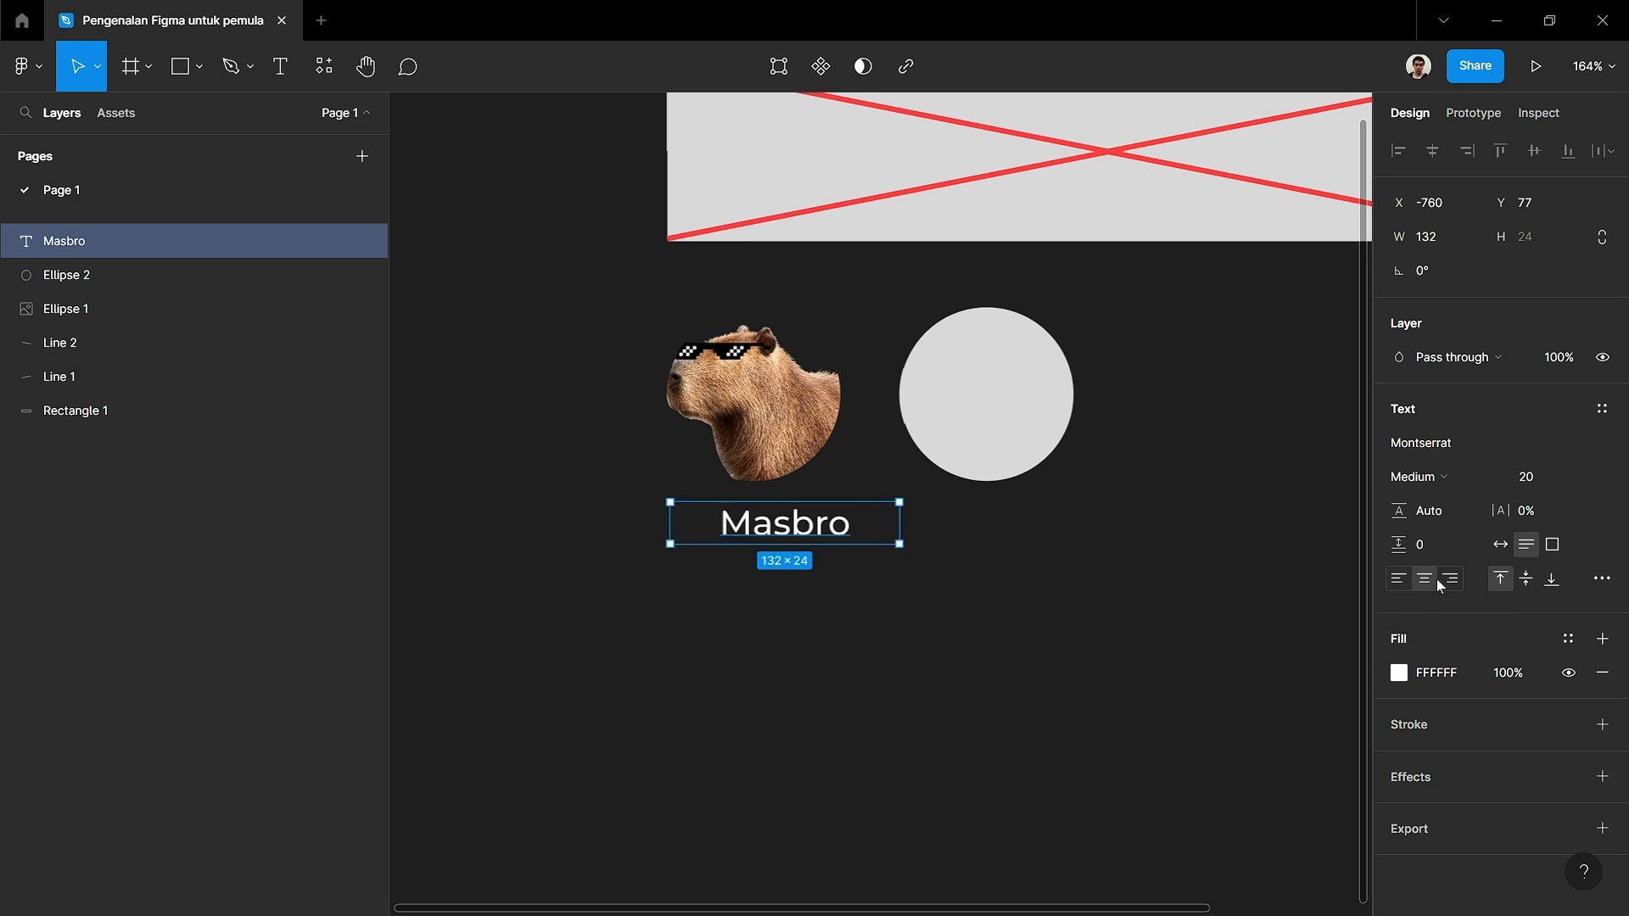
{"action": "left_click", "coordinate": [1446, 581]}
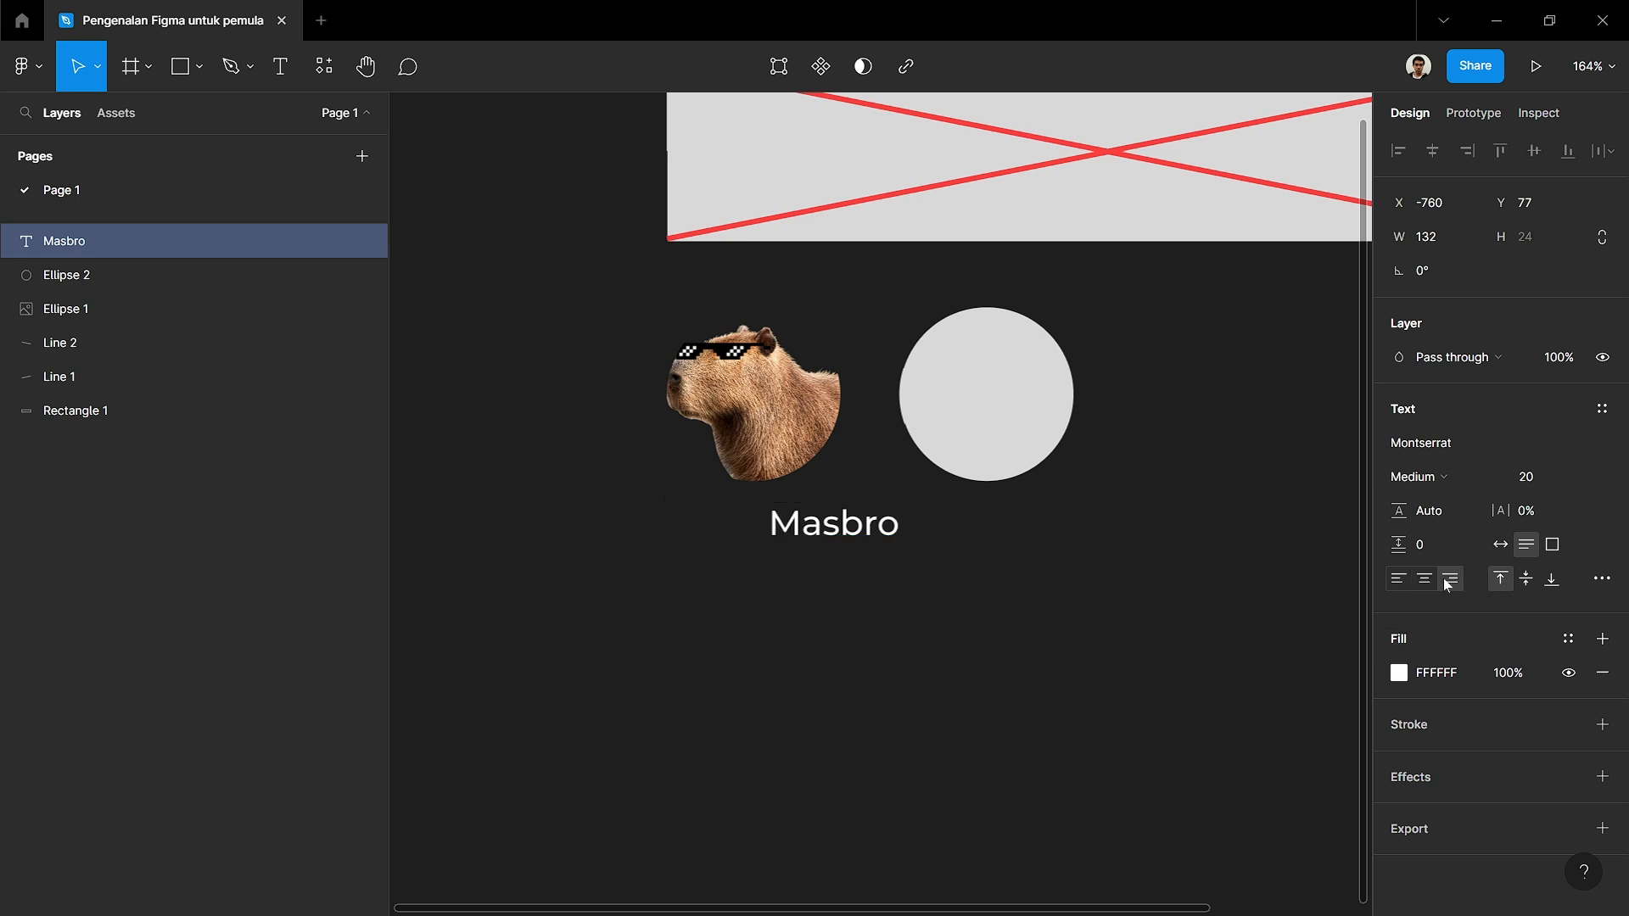
{"action": "left_click", "coordinate": [1394, 580]}
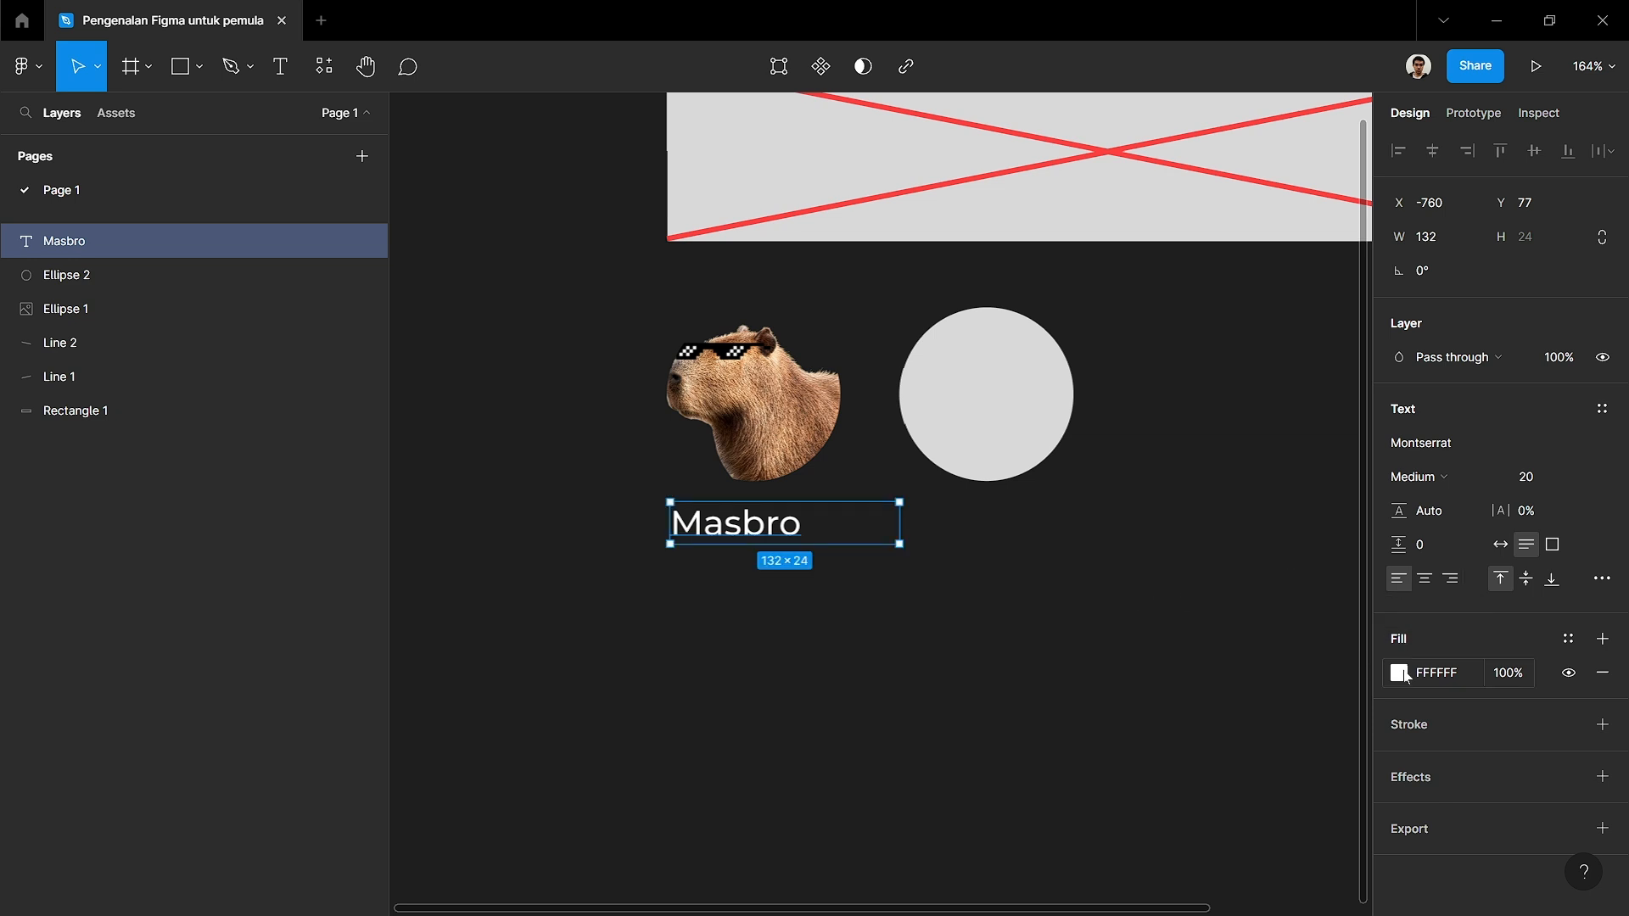
- Change the Masbro text's fill colour to light grey D2D2D2
{"action": "left_click", "coordinate": [1400, 674]}
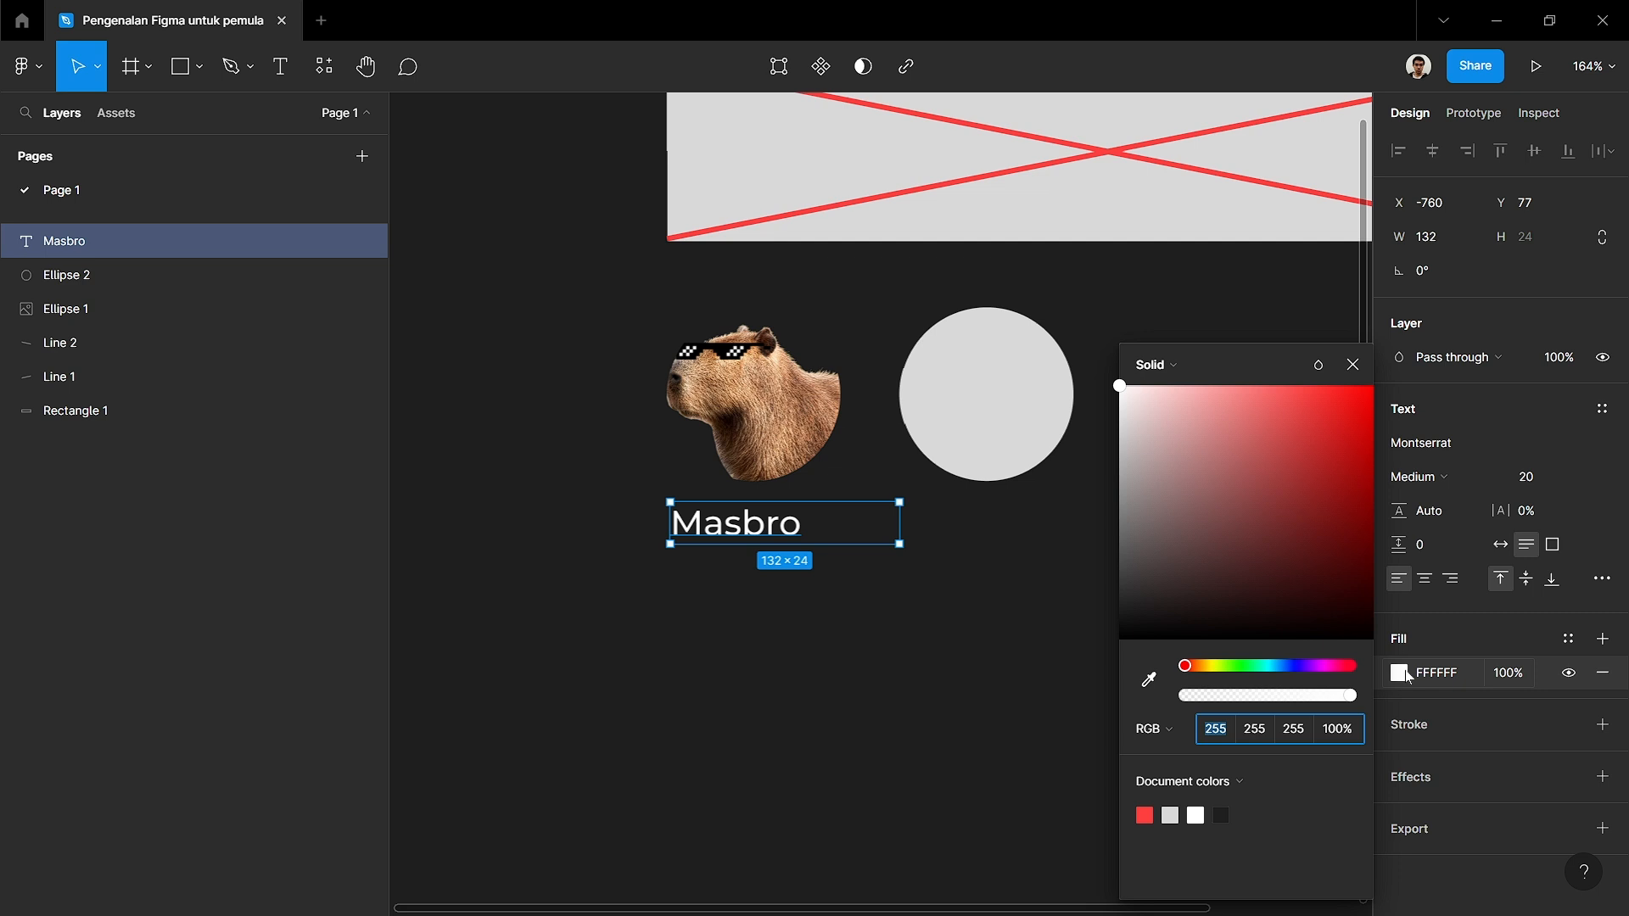
{"action": "left_click_drag", "start_coordinate": [1189, 494], "coordinate": [1035, 445]}
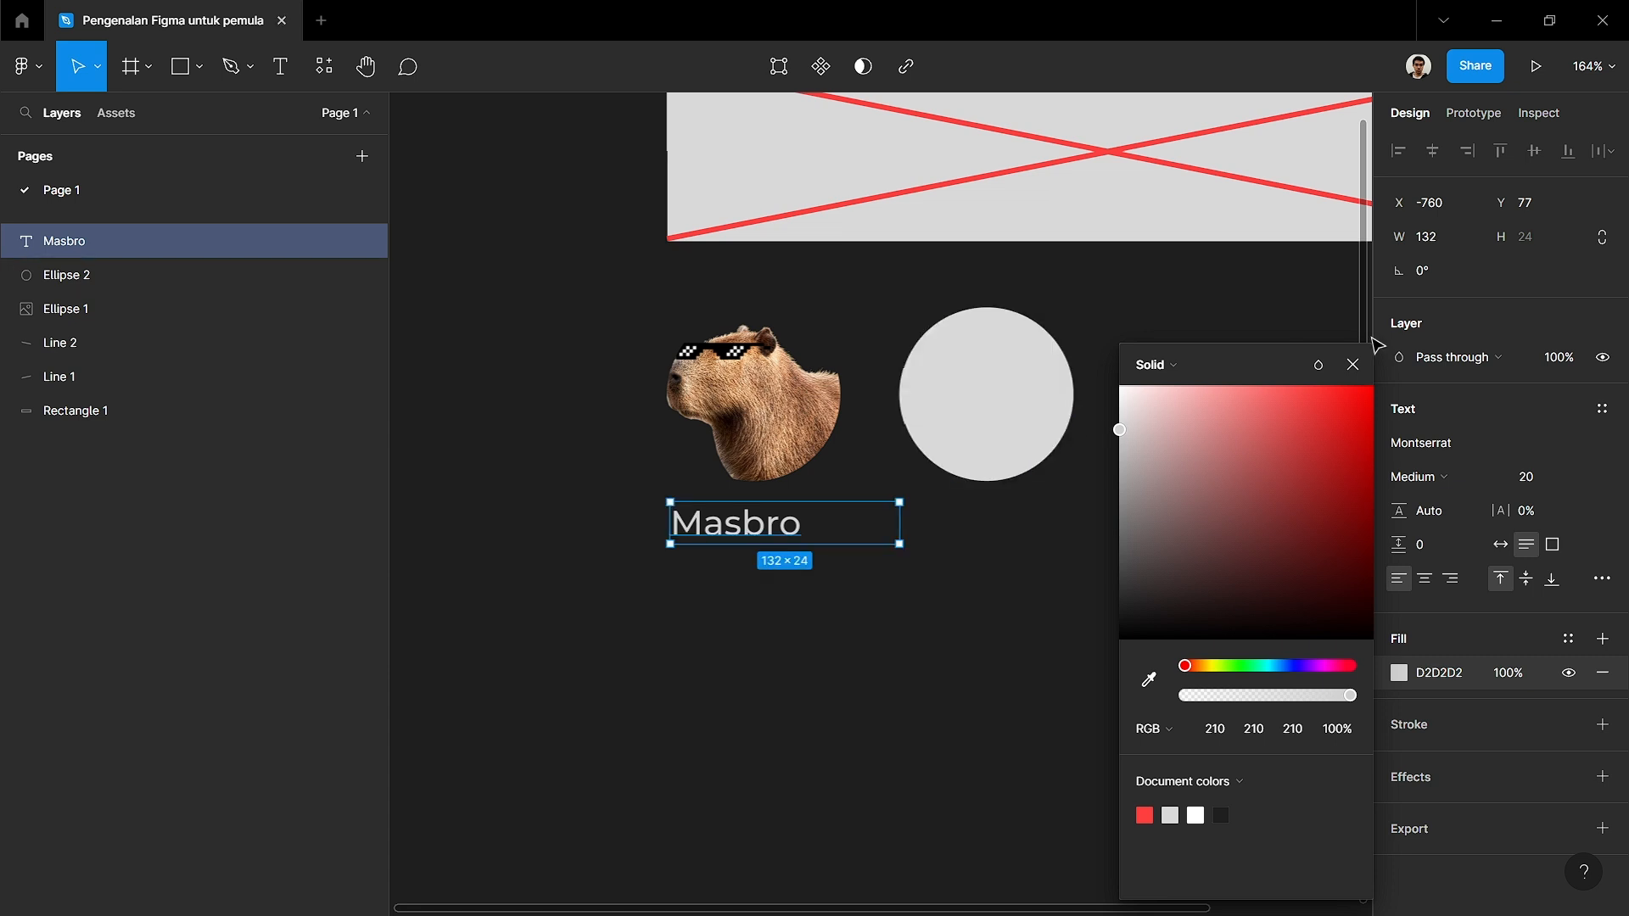
{"action": "left_click", "coordinate": [1357, 365]}
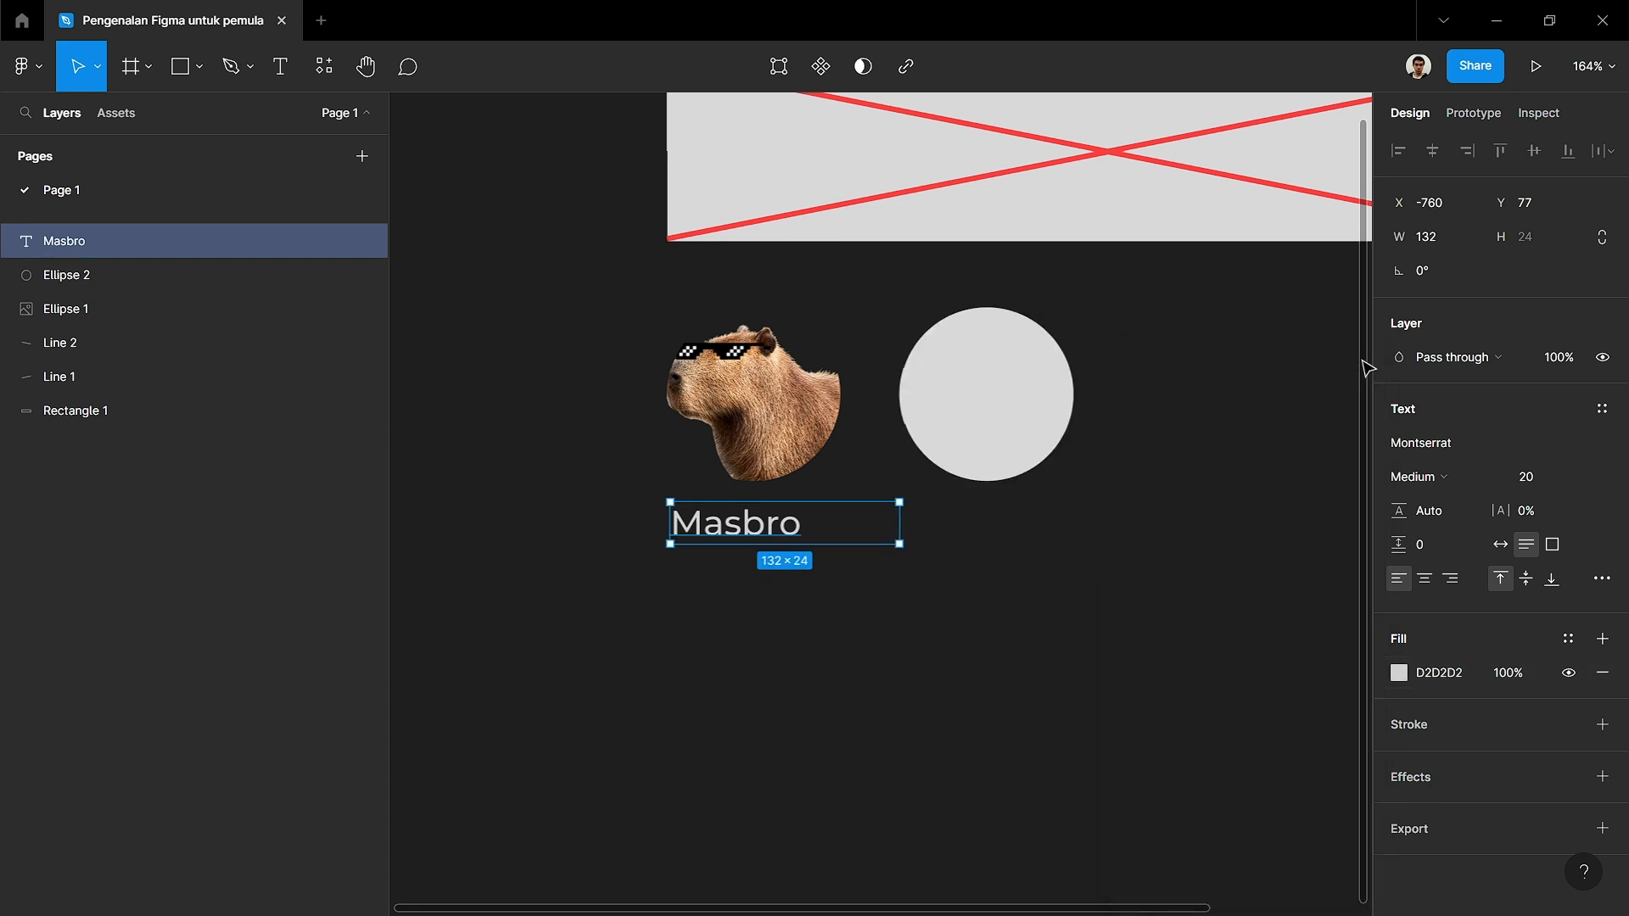
- Shift the image-filled circle slightly left, just past the rectangle's left edge, and deselect it
{"action": "scroll", "coordinate": [839, 604], "scroll_direction": "up", "scroll_amount": 3}
{"action": "scroll", "coordinate": [840, 604], "scroll_direction": "down", "scroll_amount": 2}
{"action": "left_click", "coordinate": [840, 604]}
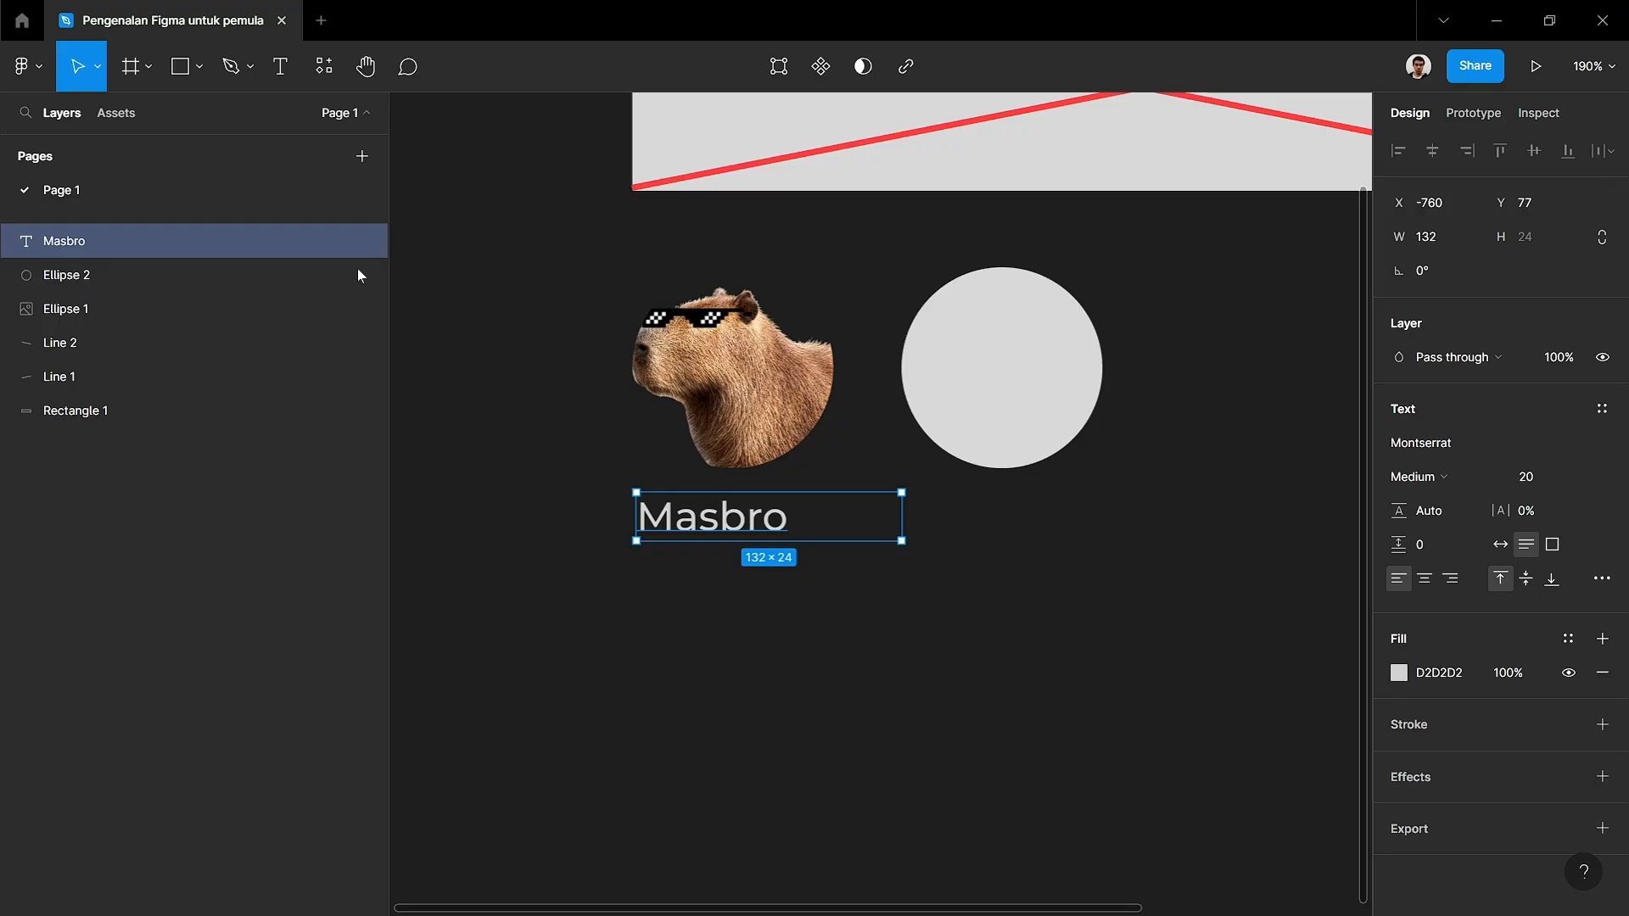
{"action": "scroll", "coordinate": [746, 521], "scroll_direction": "down", "scroll_amount": 5}
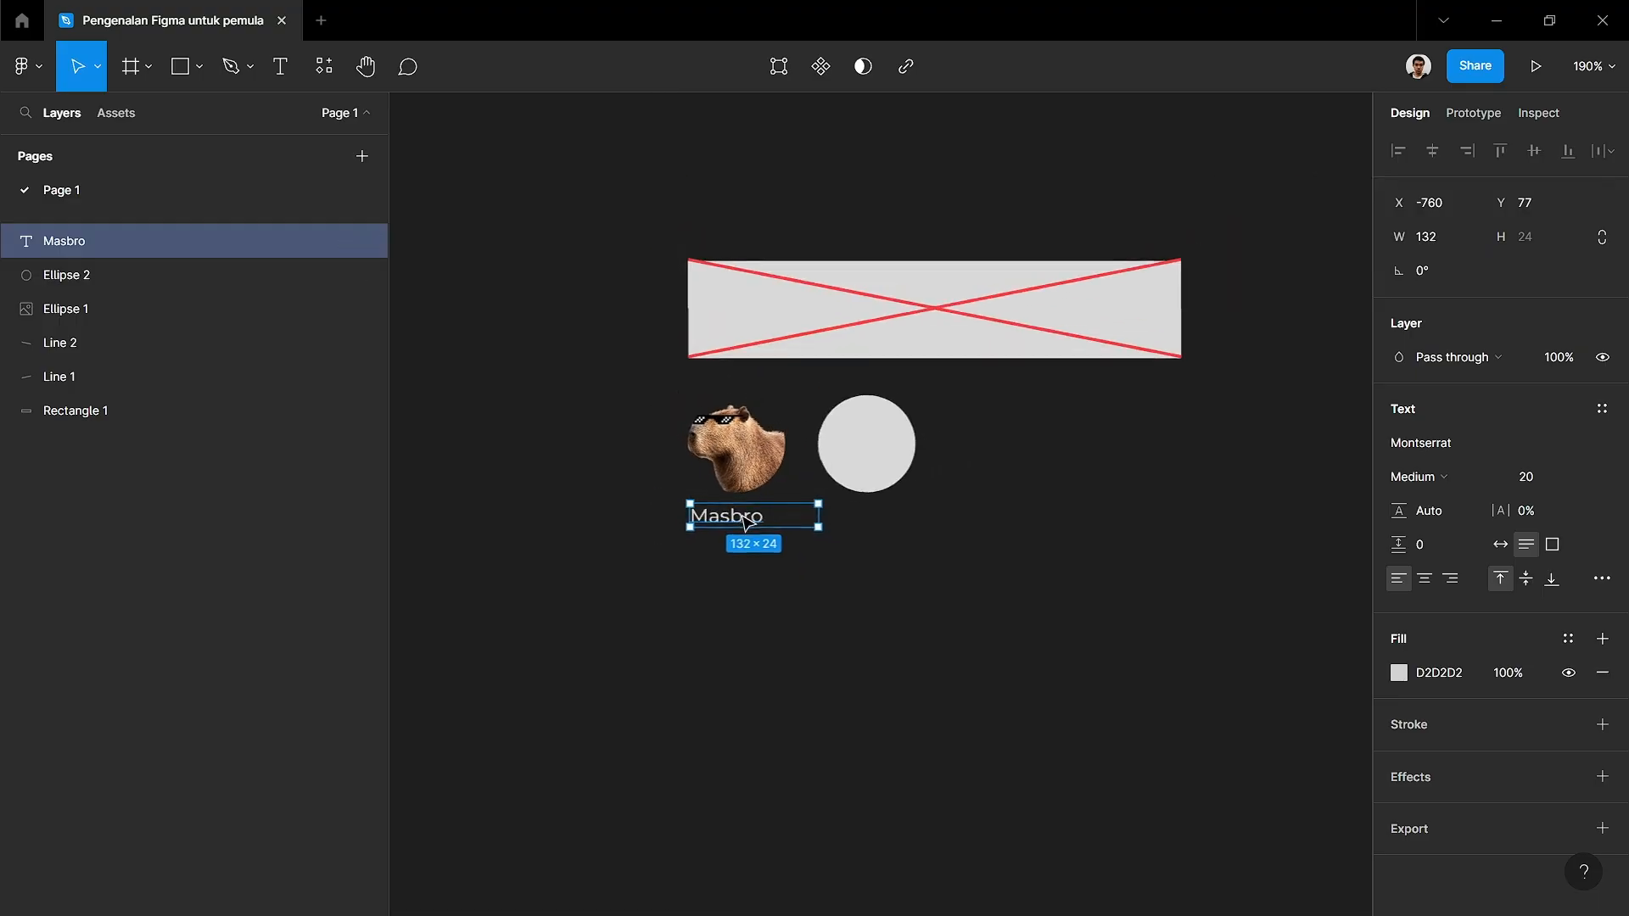
{"action": "left_click", "coordinate": [967, 496]}
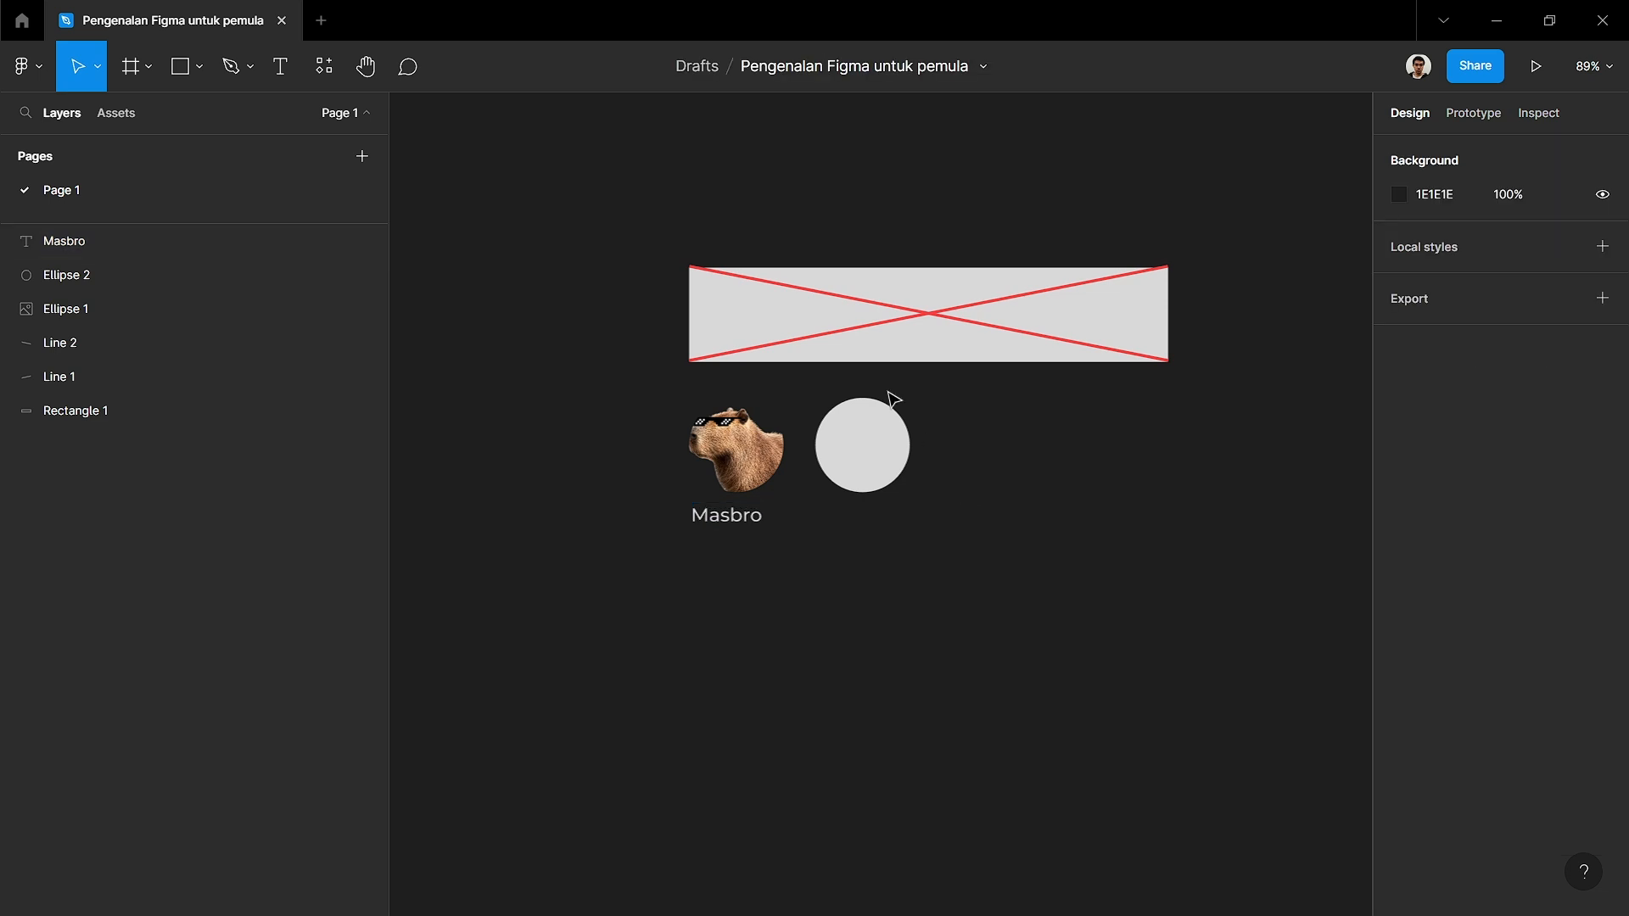
{"action": "left_click", "coordinate": [756, 466]}
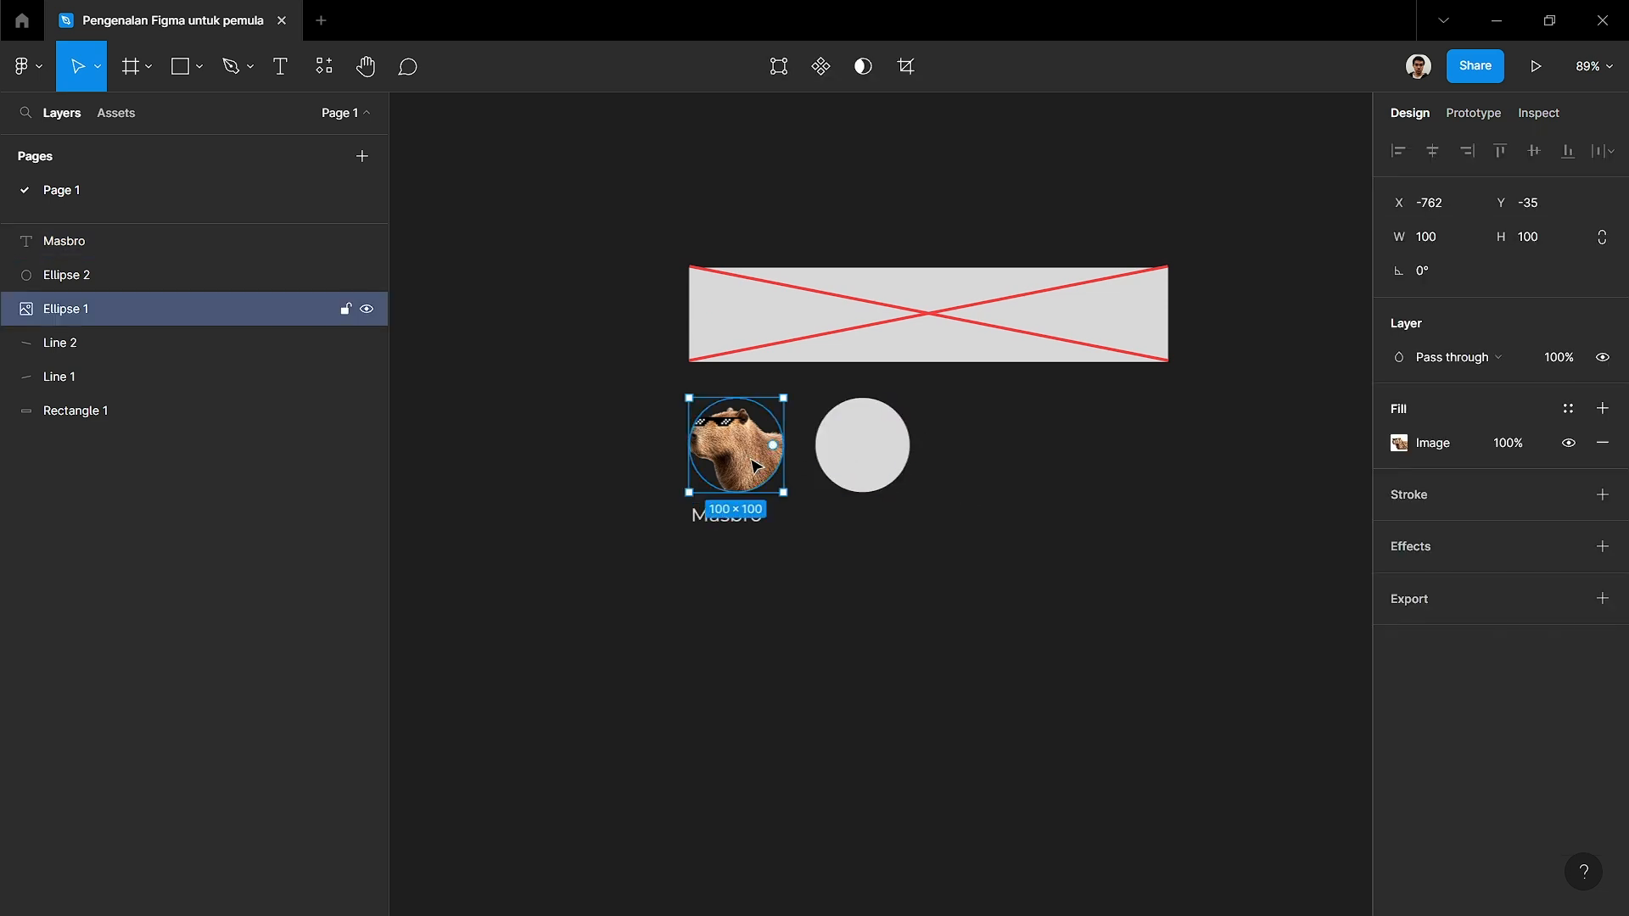
{"action": "left_click_drag", "start_coordinate": [756, 466], "coordinate": [627, 661]}
{"action": "left_click", "coordinate": [756, 749]}
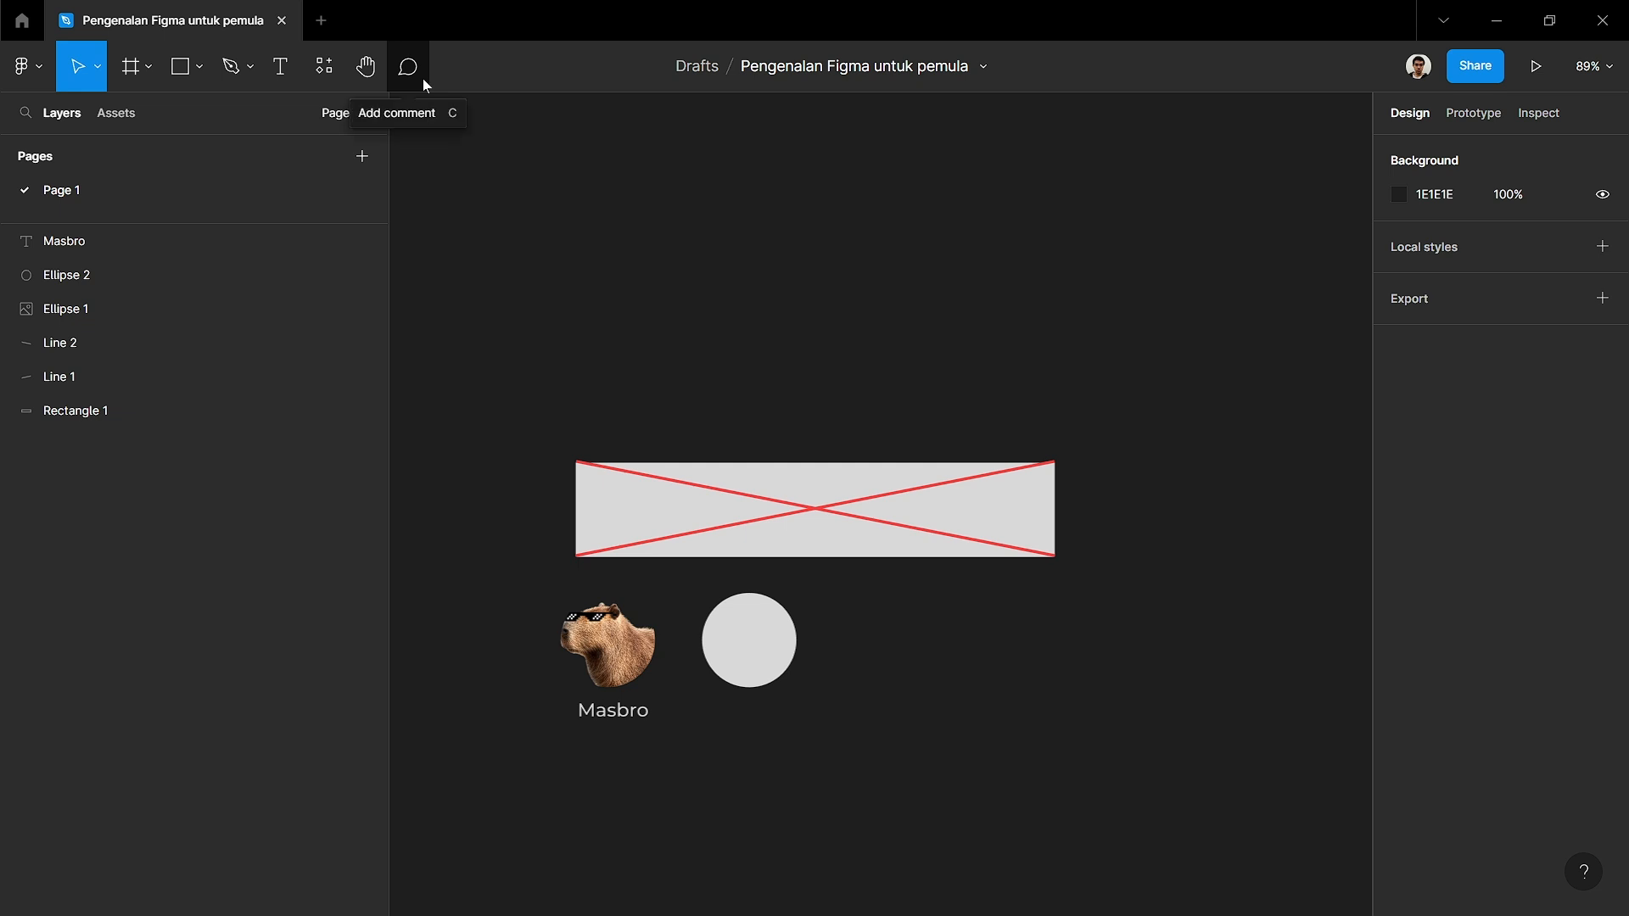
- Pan the canvas with the Hand tool and switch back to the Move tool
{"action": "left_click", "coordinate": [351, 68]}
{"action": "left_click_drag", "start_coordinate": [559, 667], "coordinate": [735, 571]}
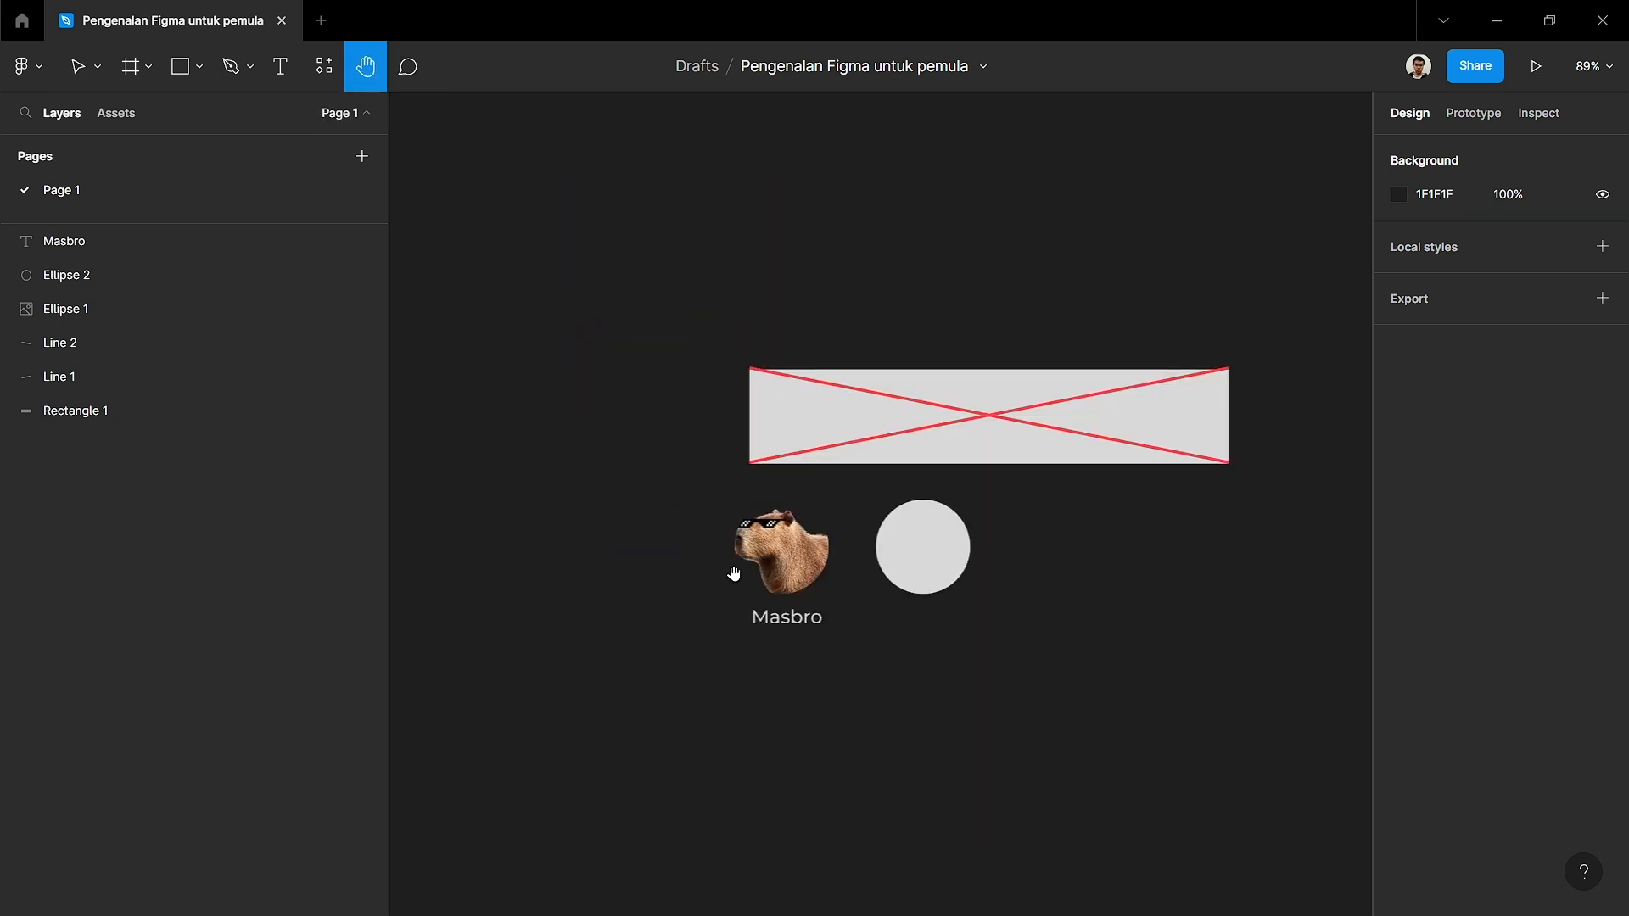
{"action": "left_click_drag", "start_coordinate": [890, 531], "coordinate": [867, 428]}
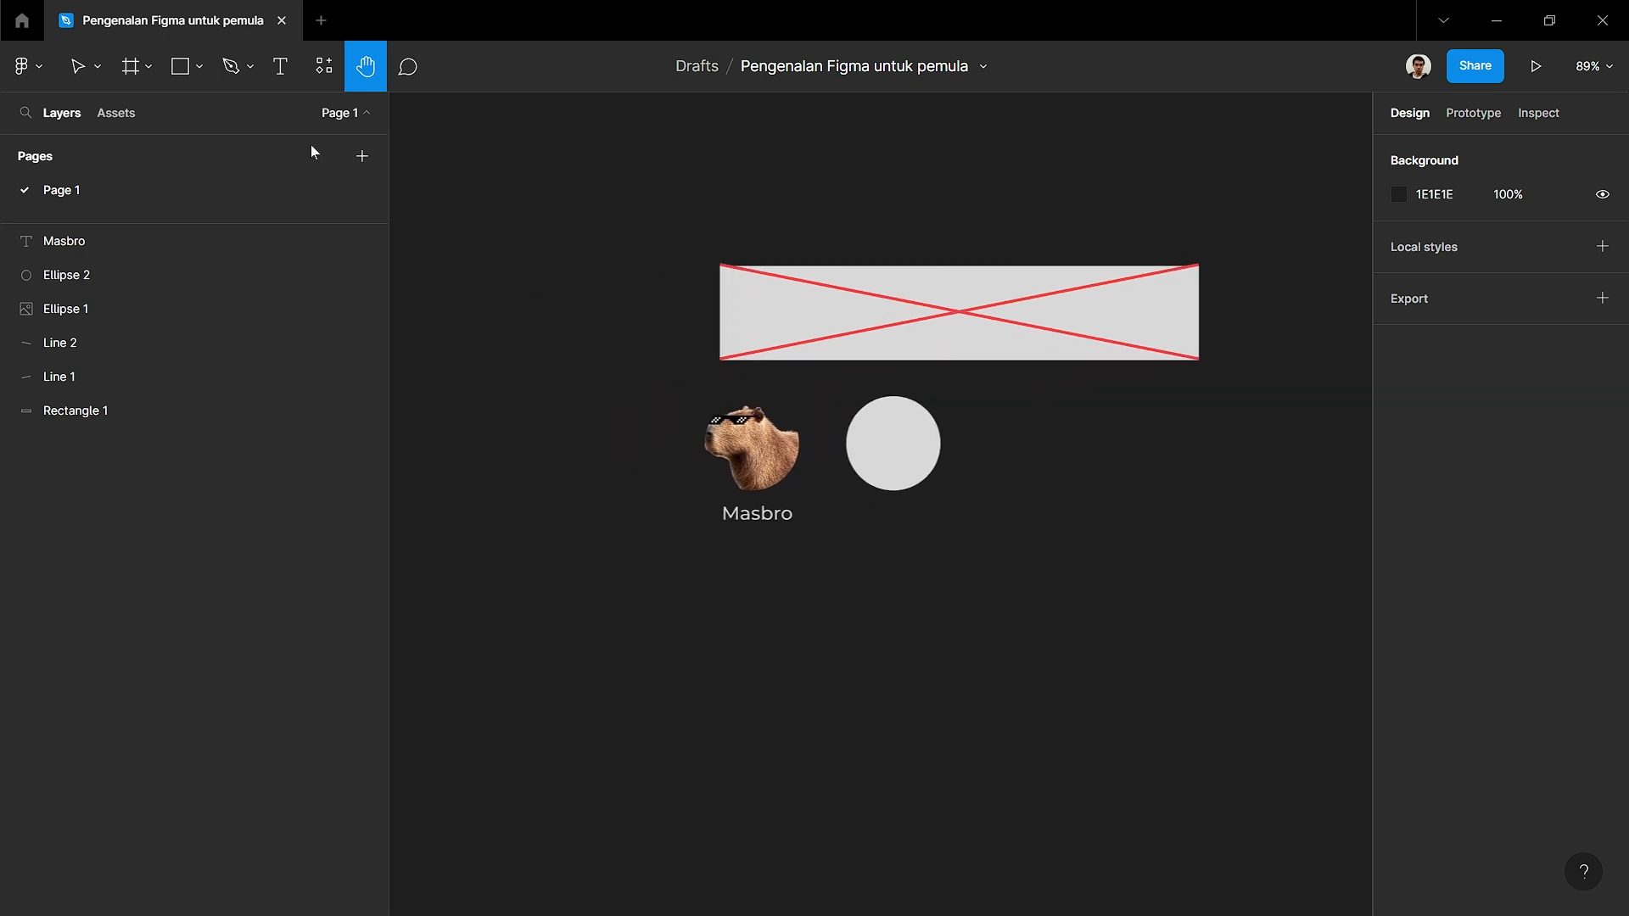
{"action": "left_click", "coordinate": [79, 72]}
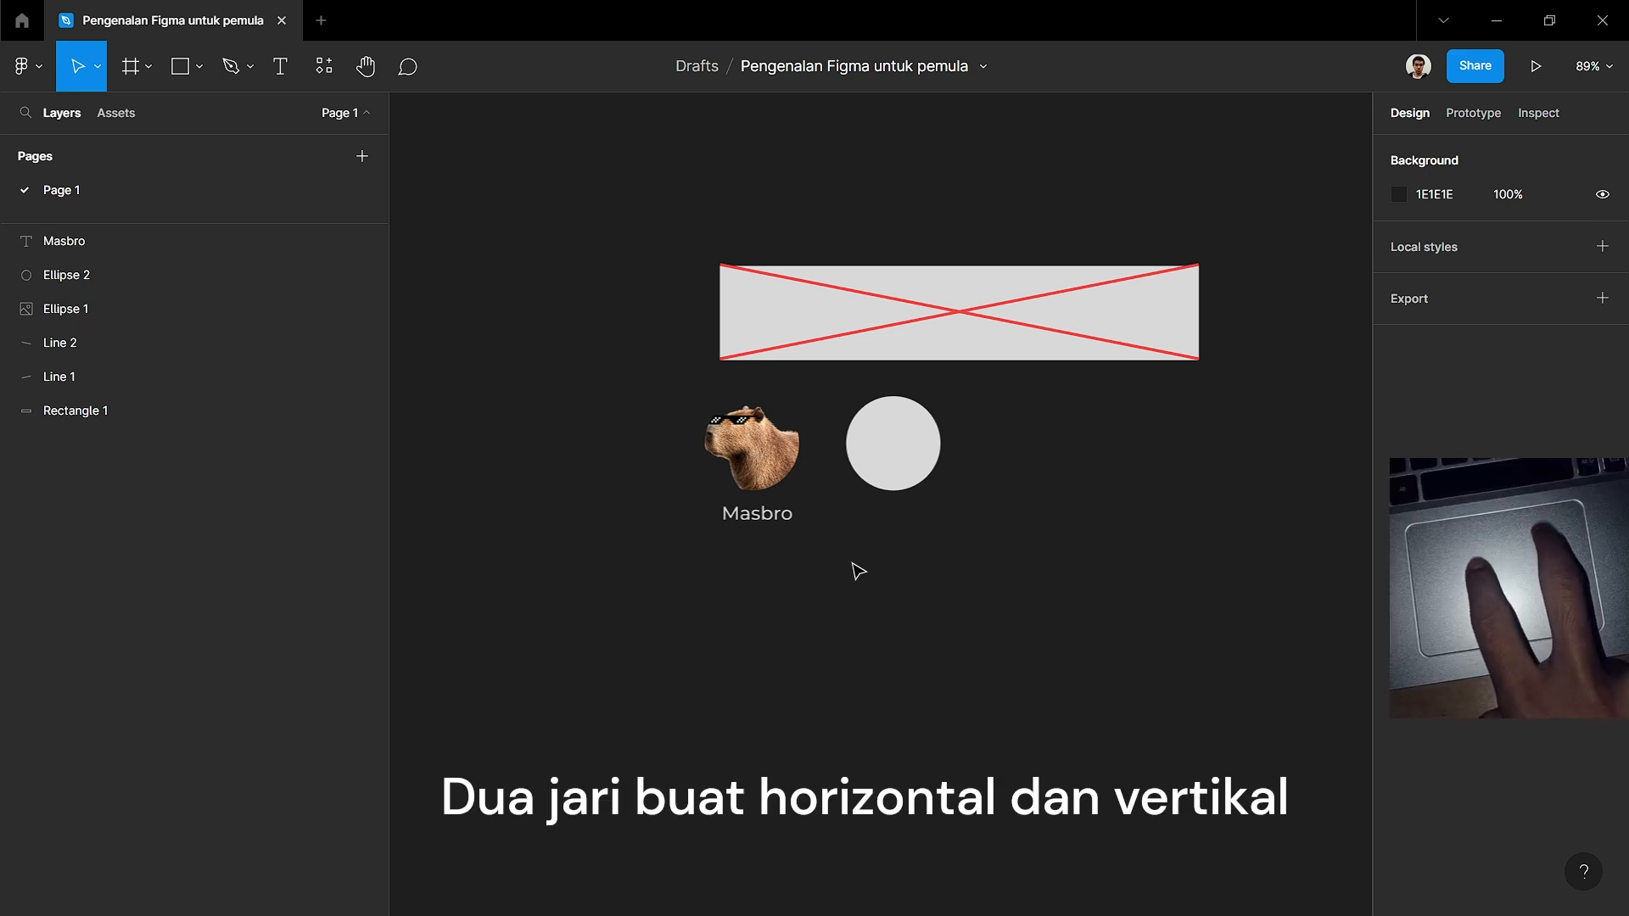
- Pan the canvas horizontally and vertically around the rectangle and circles without leaving the Move tool
{"action": "scroll", "coordinate": [858, 570], "scroll_direction": "right", "scroll_amount": 1}
{"action": "scroll", "coordinate": [858, 570], "scroll_direction": "left", "scroll_amount": 1}
{"action": "scroll", "coordinate": [858, 570], "scroll_direction": "up", "scroll_amount": 2}
{"action": "scroll", "coordinate": [858, 570], "scroll_direction": "left", "scroll_amount": 1}
{"action": "scroll", "coordinate": [857, 570], "scroll_direction": "down", "scroll_amount": 1}
{"action": "scroll", "coordinate": [857, 570], "scroll_direction": "right", "scroll_amount": 3}
{"action": "scroll", "coordinate": [858, 570], "scroll_direction": "up", "scroll_amount": 2}
{"action": "scroll", "coordinate": [858, 570], "scroll_direction": "left", "scroll_amount": 1}
{"action": "scroll", "coordinate": [857, 570], "scroll_direction": "down", "scroll_amount": 1}
{"action": "scroll", "coordinate": [857, 570], "scroll_direction": "down", "scroll_amount": 1}
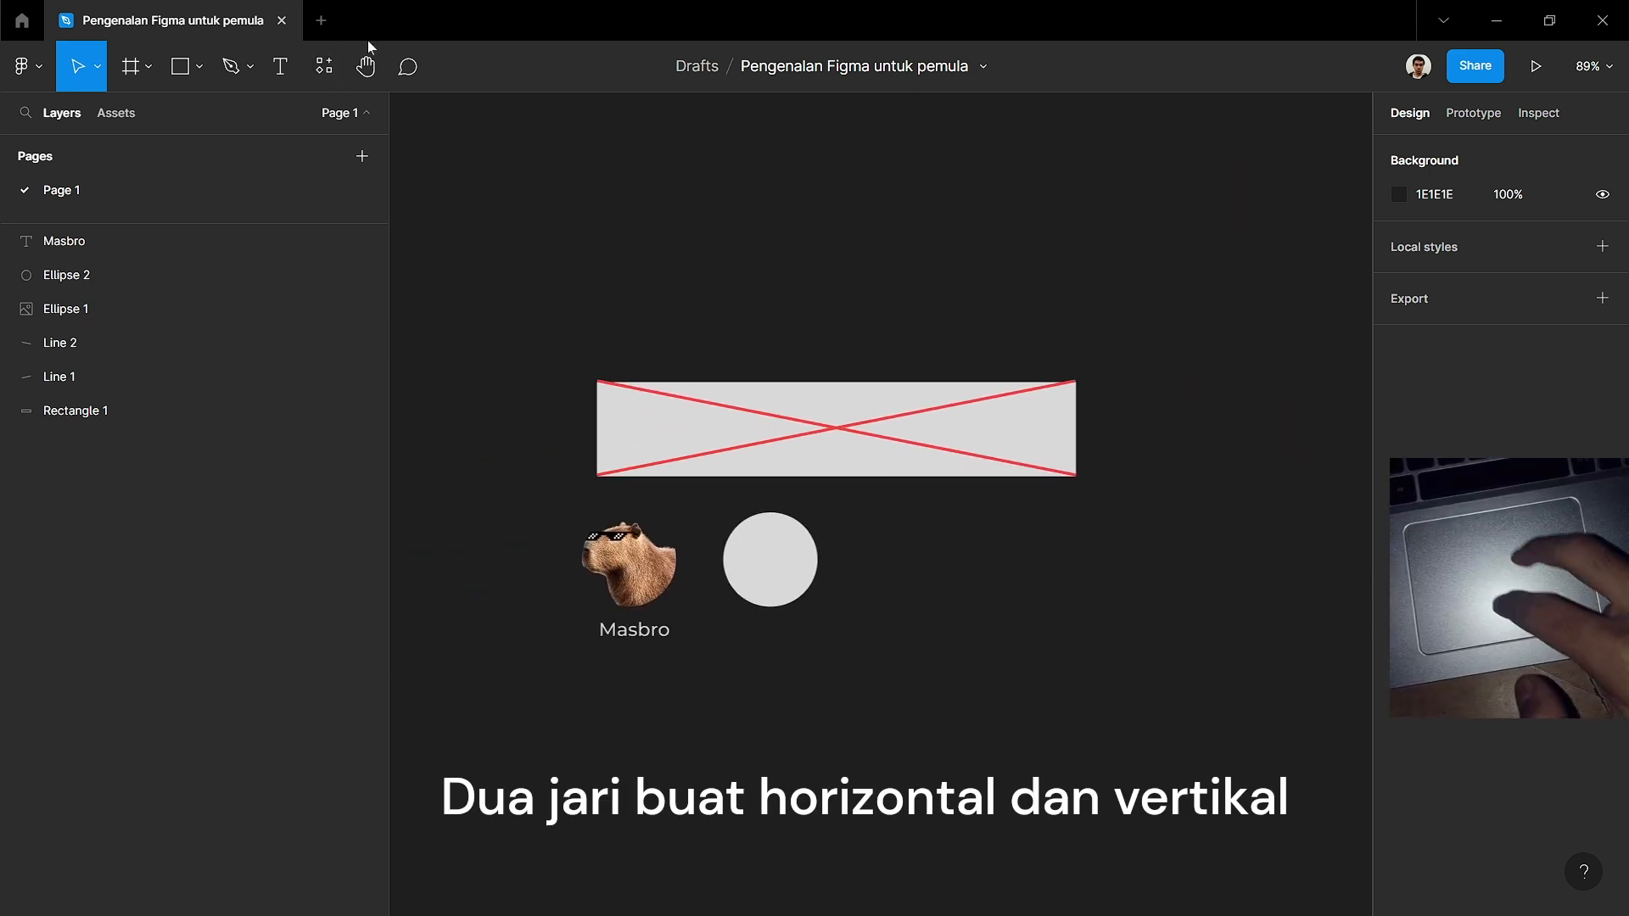
- Activate the Hand tool and pan the view of the rectangle and circles
{"action": "left_click", "coordinate": [365, 67]}
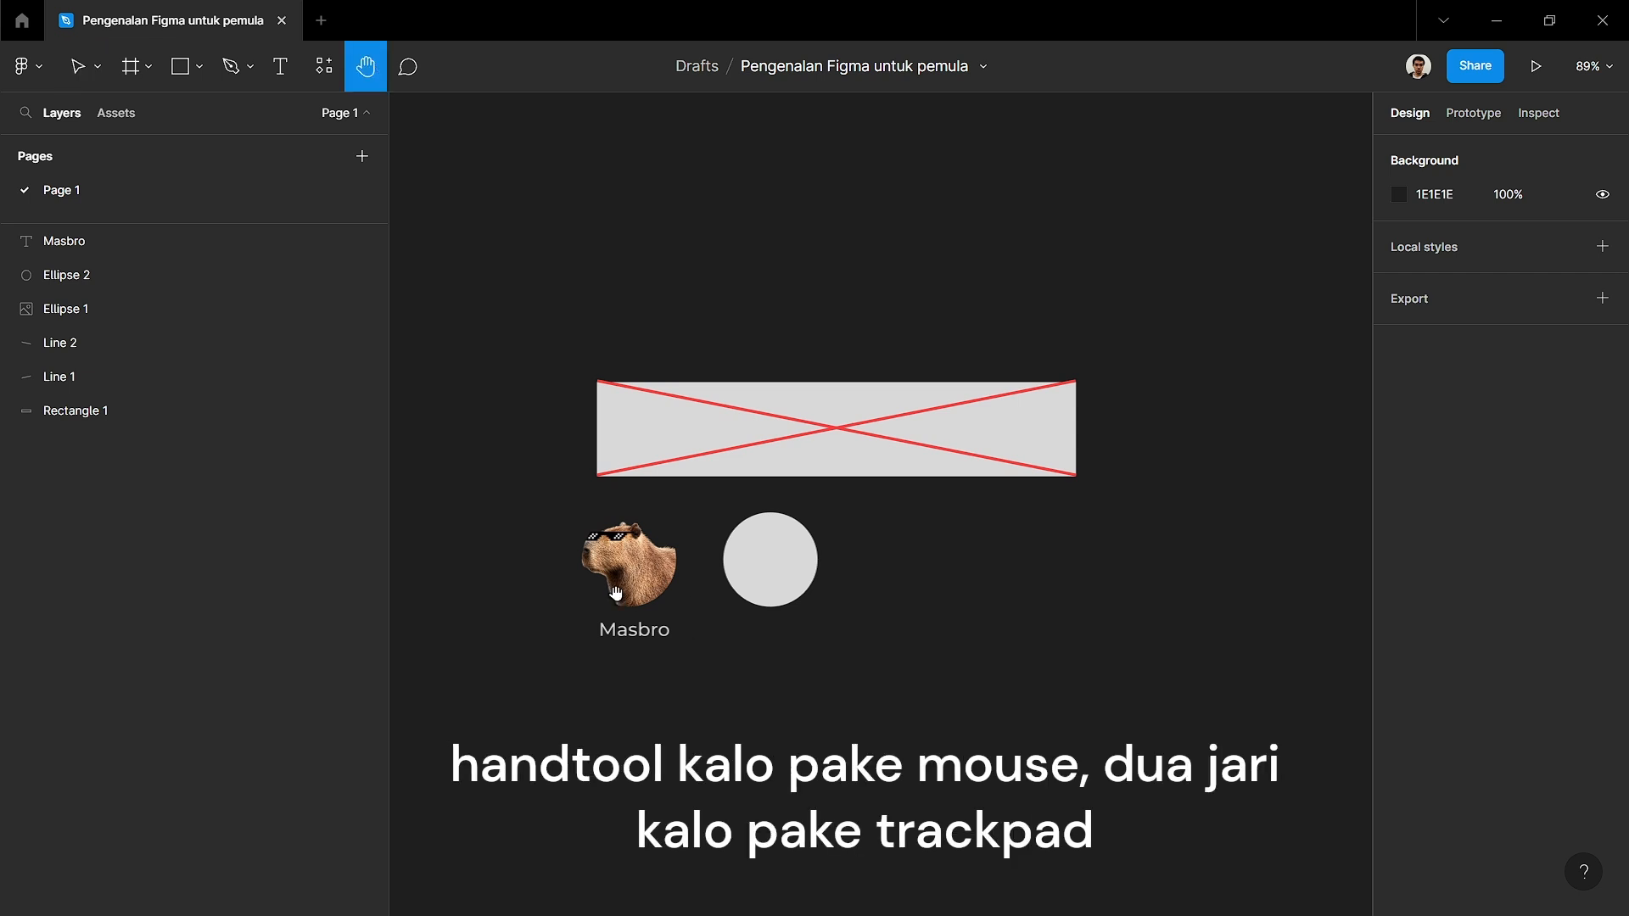
{"action": "left_click_drag", "start_coordinate": [616, 593], "coordinate": [693, 501]}
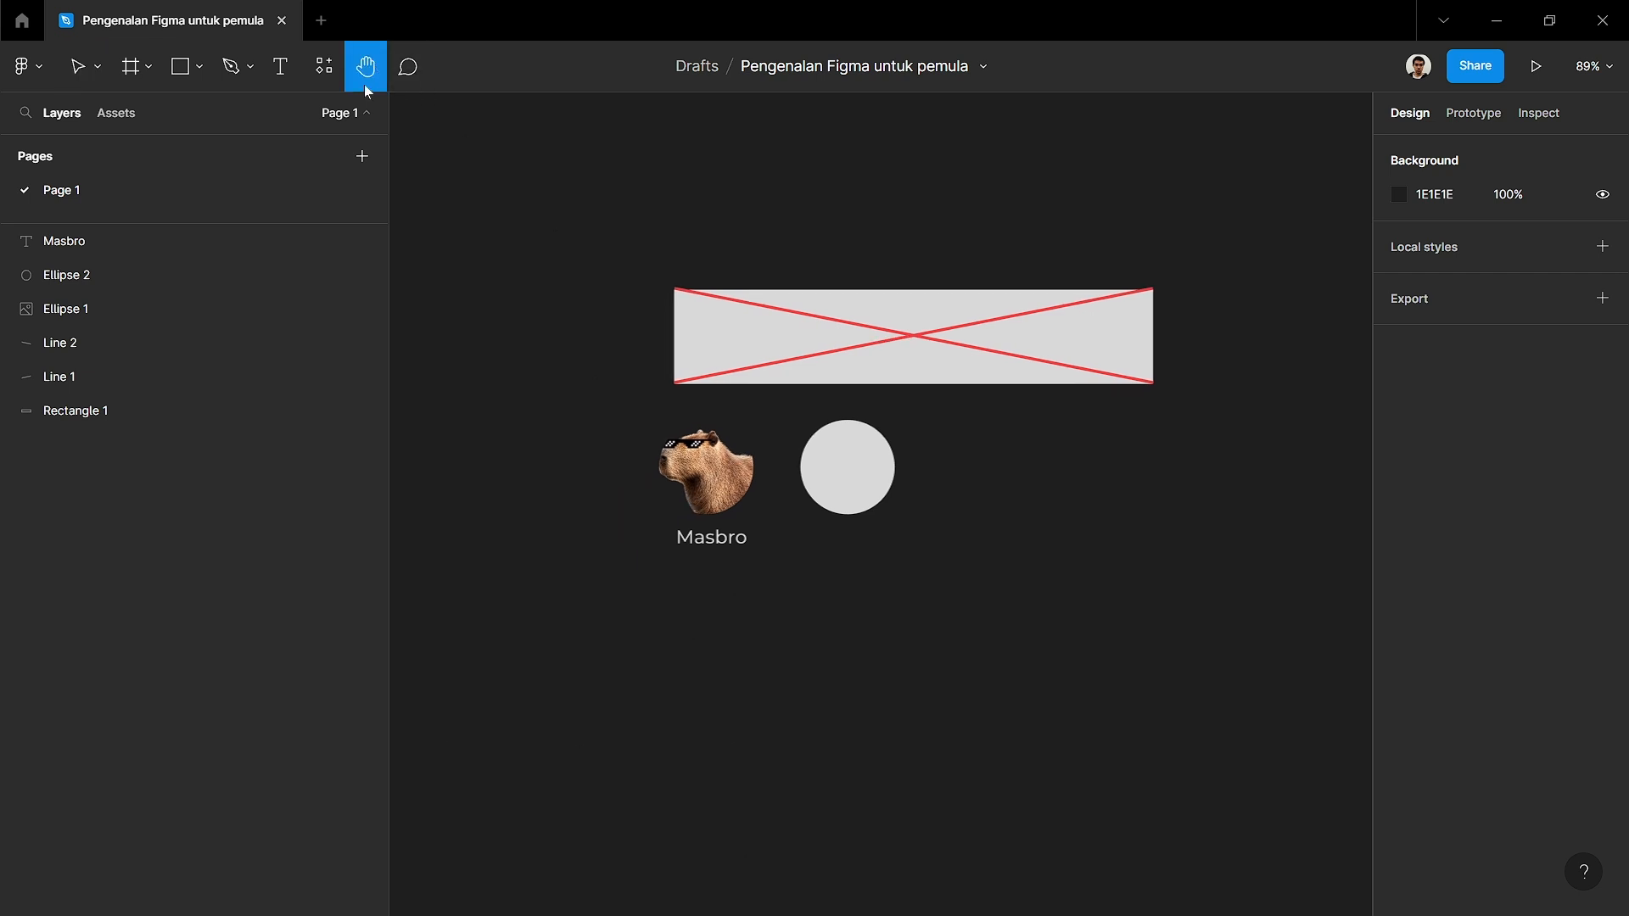
{"action": "left_click_drag", "start_coordinate": [760, 514], "coordinate": [818, 528]}
- Zoom the canvas in and out around the image-filled circle and Masbro text, and return to the Move tool
{"action": "scroll", "coordinate": [819, 529], "scroll_direction": "up", "scroll_amount": 3}
{"action": "scroll", "coordinate": [818, 529], "scroll_direction": "up", "scroll_amount": 3}
{"action": "scroll", "coordinate": [819, 528], "scroll_direction": "down", "scroll_amount": 4}
{"action": "scroll", "coordinate": [818, 529], "scroll_direction": "up", "scroll_amount": 3}
{"action": "scroll", "coordinate": [819, 528], "scroll_direction": "down", "scroll_amount": 2}
{"action": "scroll", "coordinate": [818, 528], "scroll_direction": "up", "scroll_amount": 1}
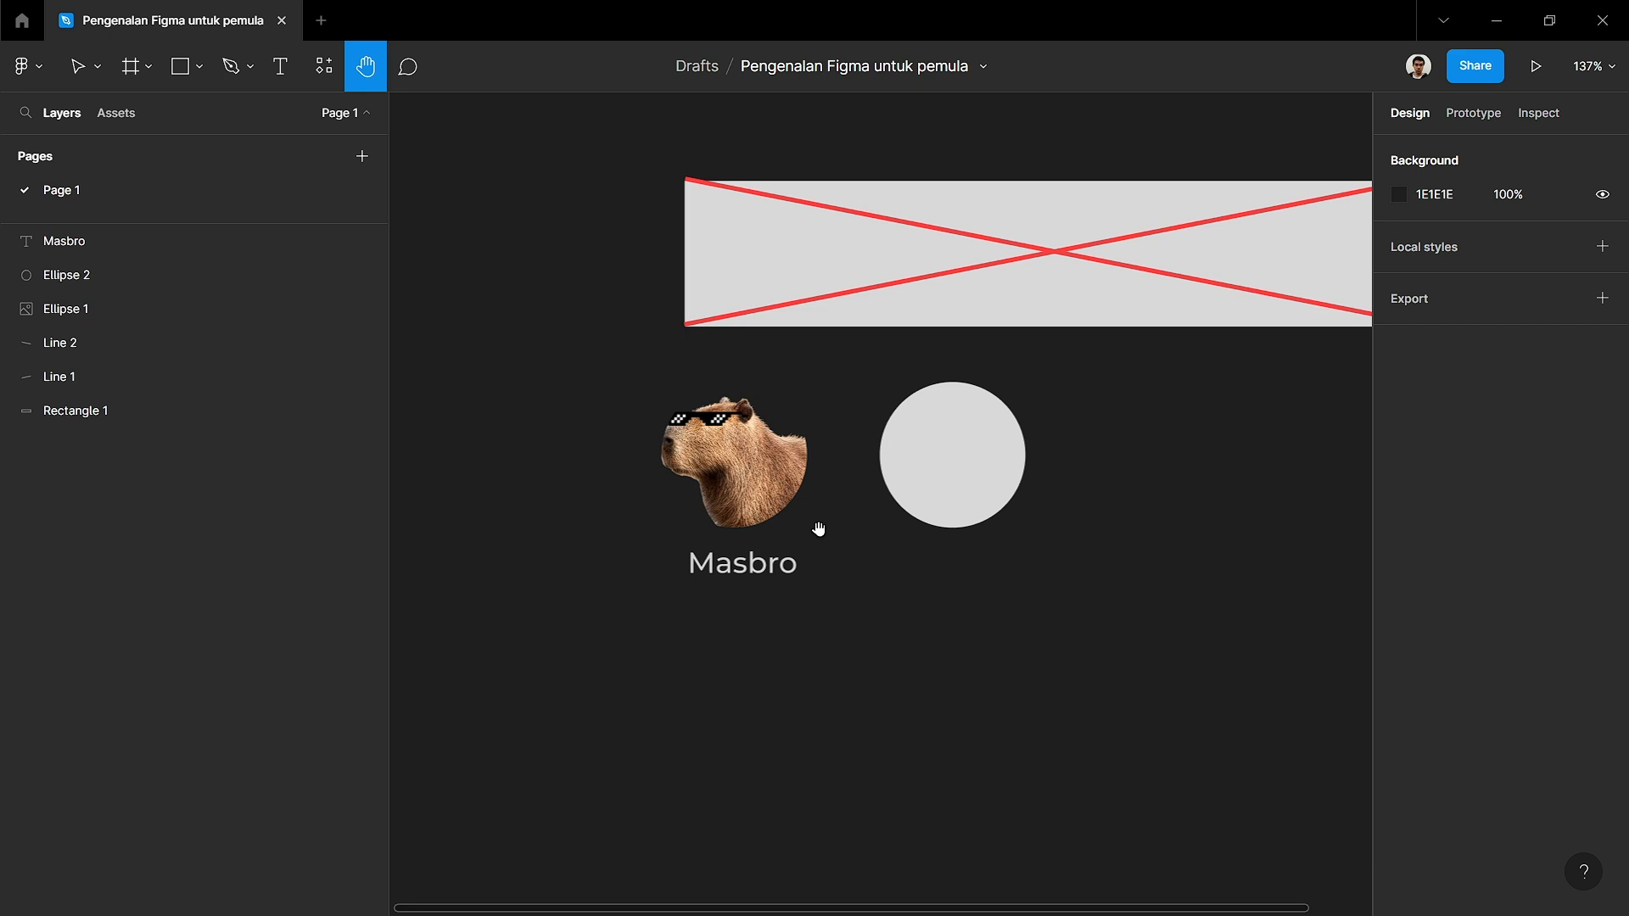
{"action": "scroll", "coordinate": [819, 528], "scroll_direction": "up", "scroll_amount": 5}
{"action": "scroll", "coordinate": [819, 529], "scroll_direction": "down", "scroll_amount": 8}
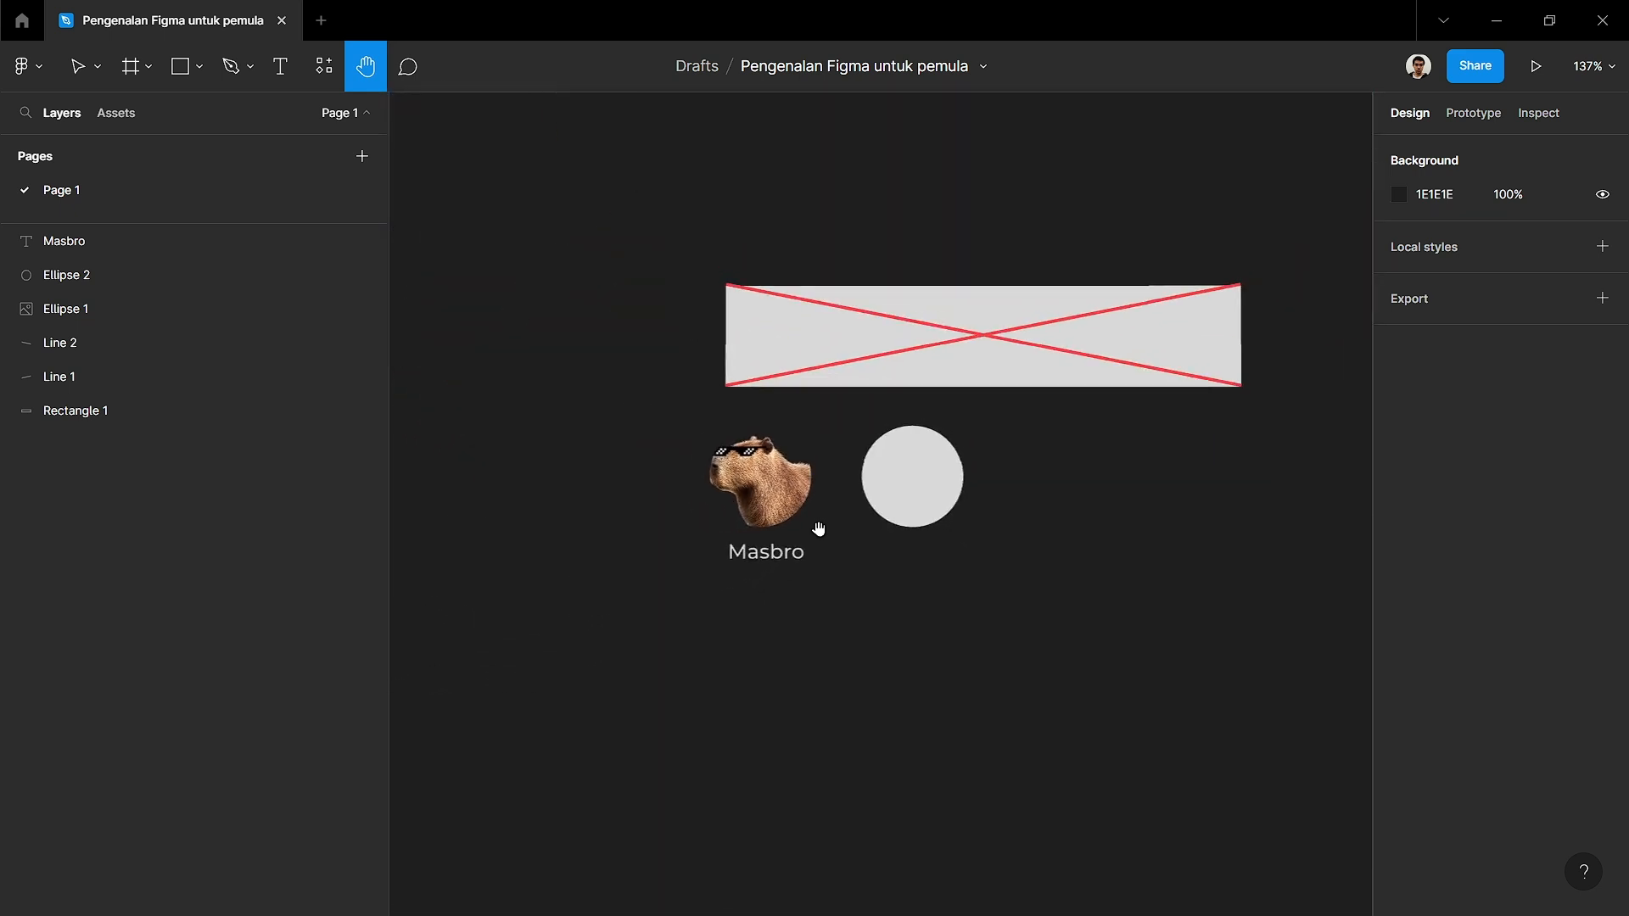
{"action": "scroll", "coordinate": [818, 529], "scroll_direction": "up", "scroll_amount": 6}
{"action": "scroll", "coordinate": [818, 528], "scroll_direction": "down", "scroll_amount": 1}
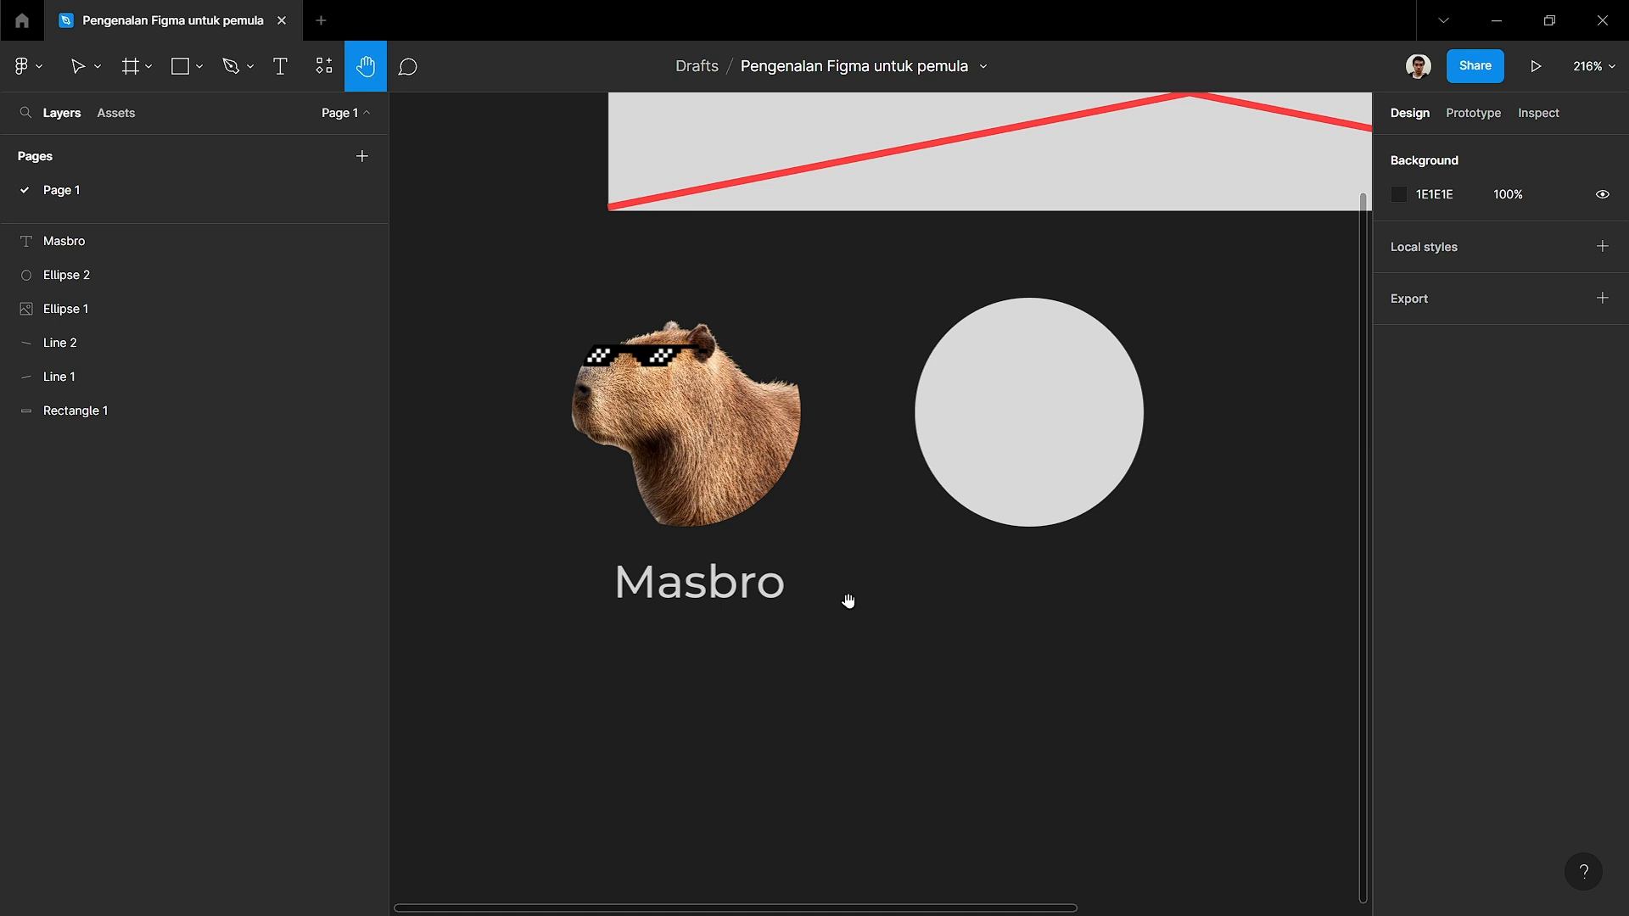
{"action": "scroll", "coordinate": [848, 599], "scroll_direction": "down", "scroll_amount": 5}
{"action": "scroll", "coordinate": [849, 599], "scroll_direction": "up", "scroll_amount": 5}
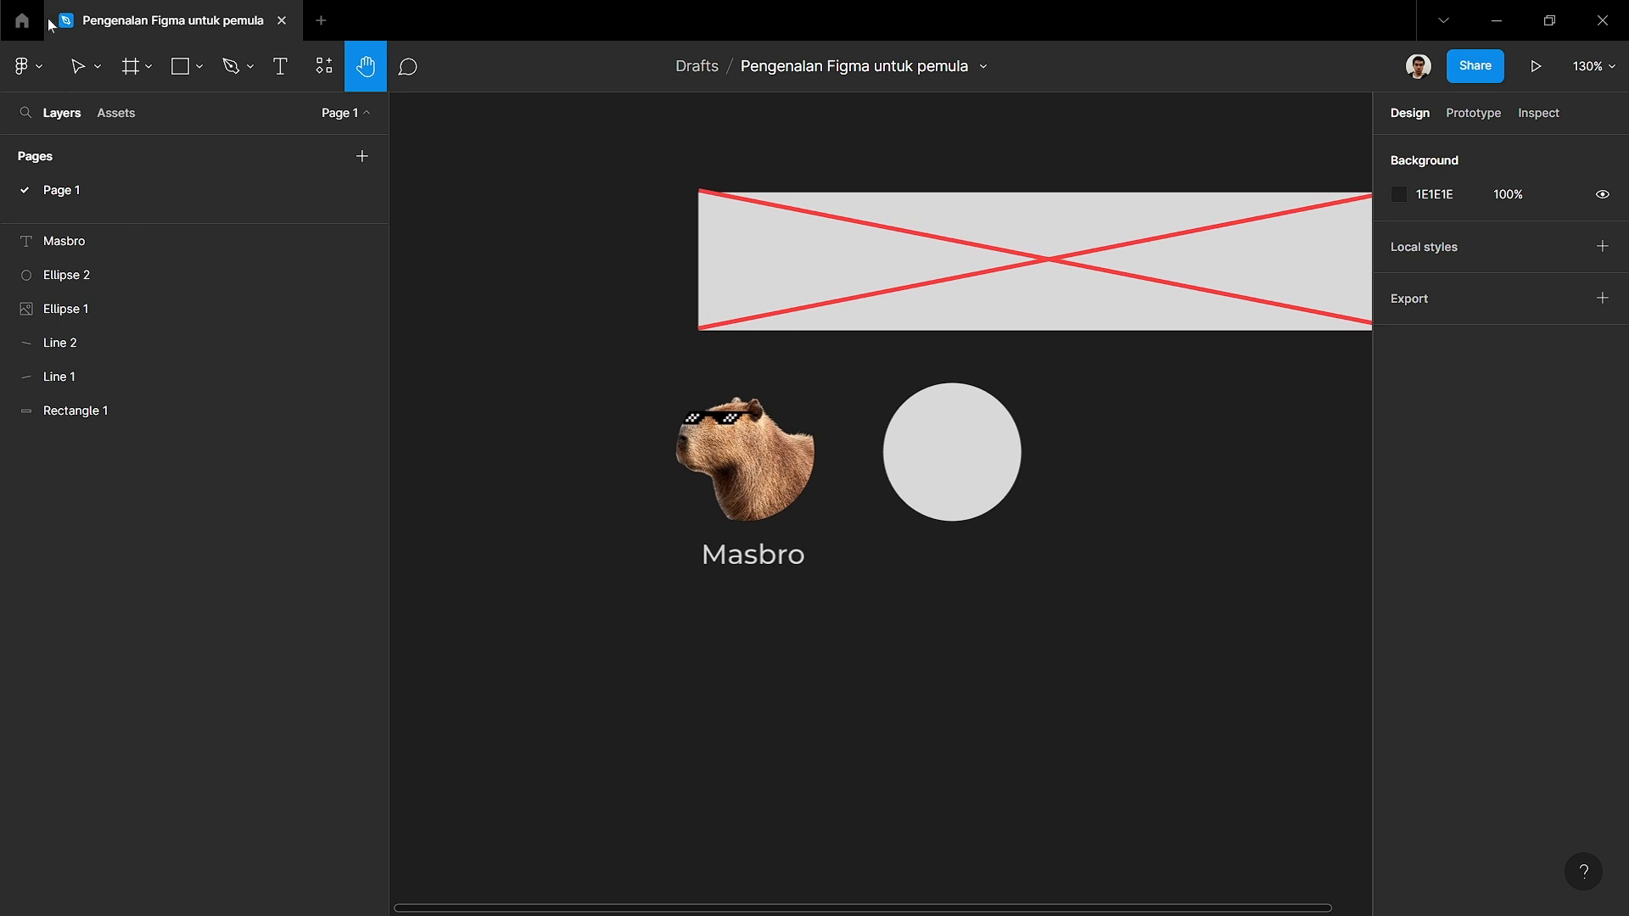
{"action": "left_click", "coordinate": [78, 66]}
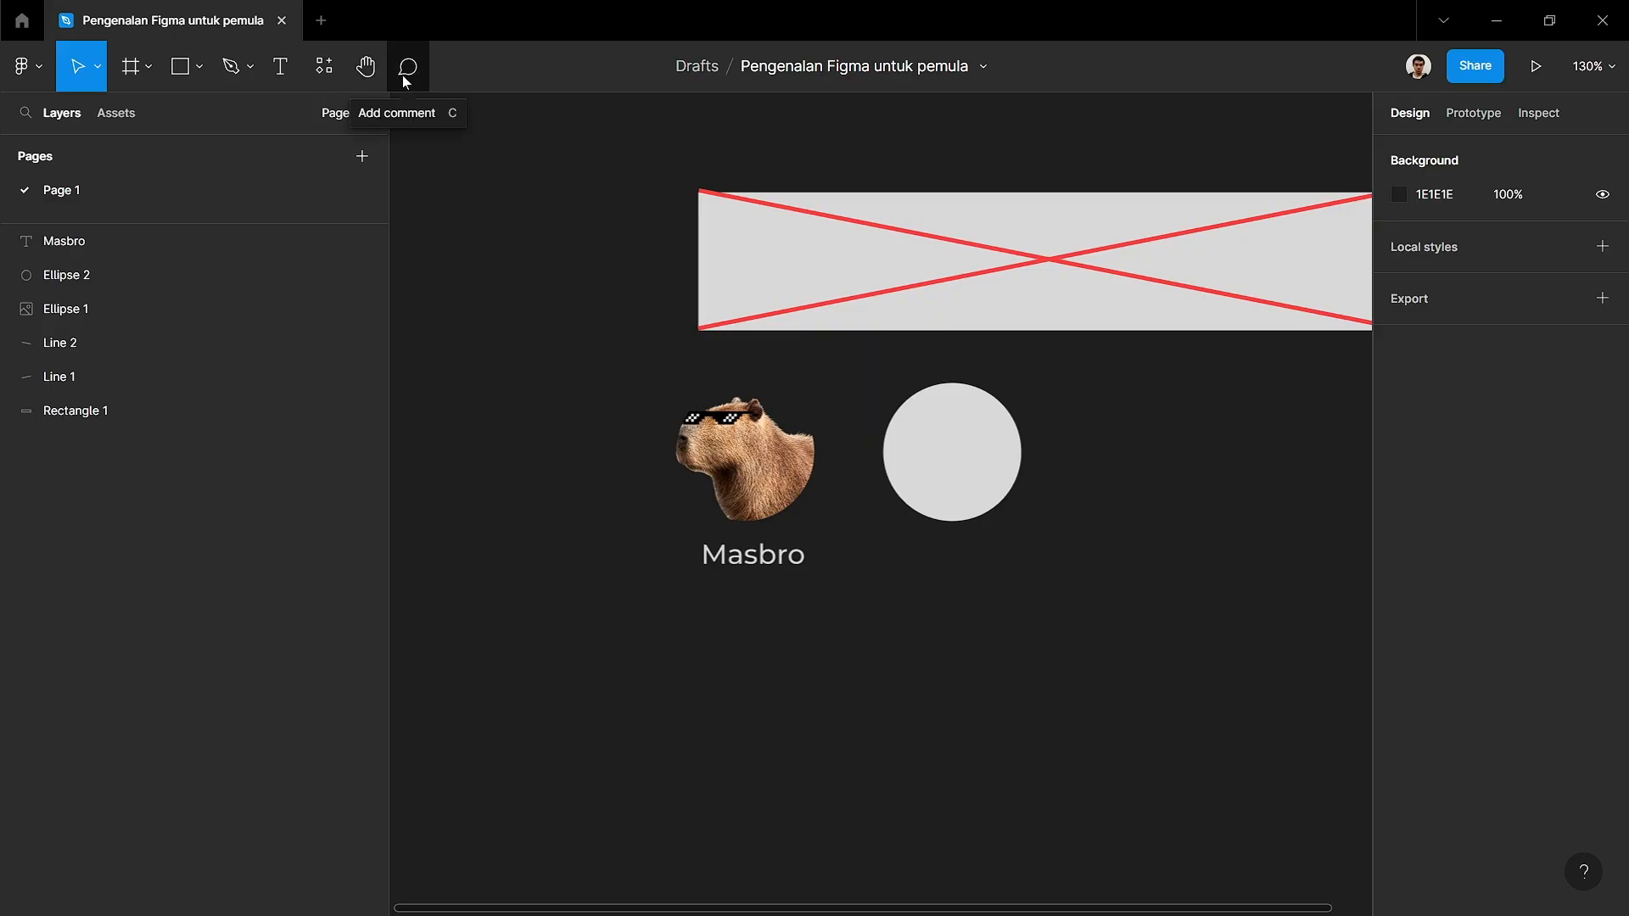
- Post the comment "Diganti aja pake foto masbro yang berenang" on the image-filled circle
{"action": "left_click", "coordinate": [405, 76]}
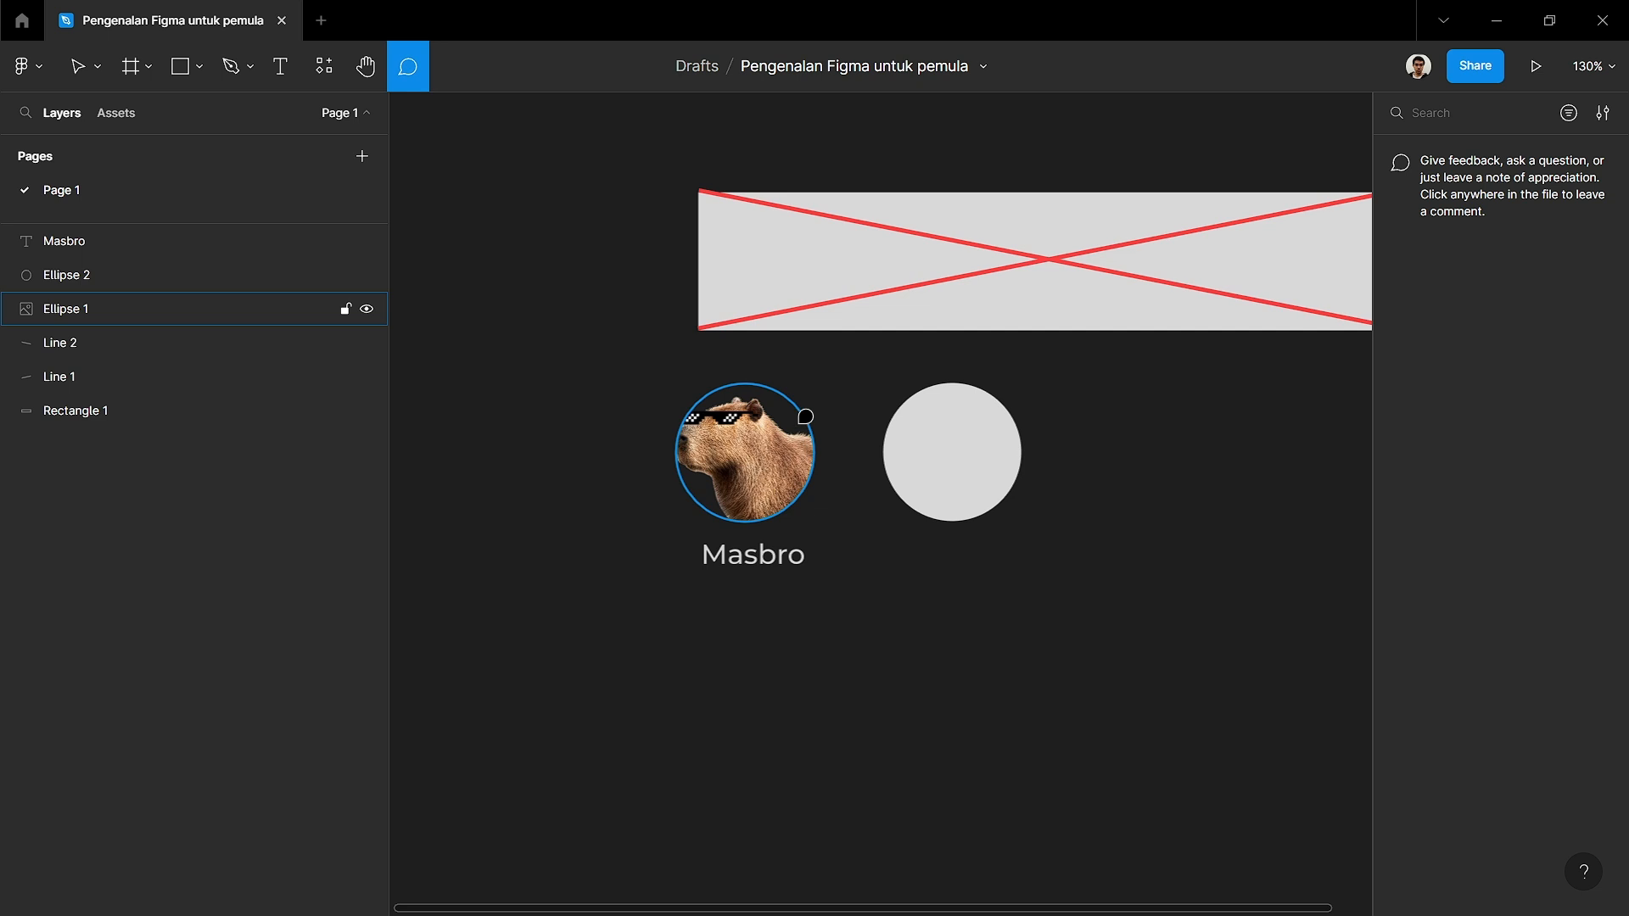
{"action": "scroll", "coordinate": [837, 400], "scroll_direction": "up", "scroll_amount": 5}
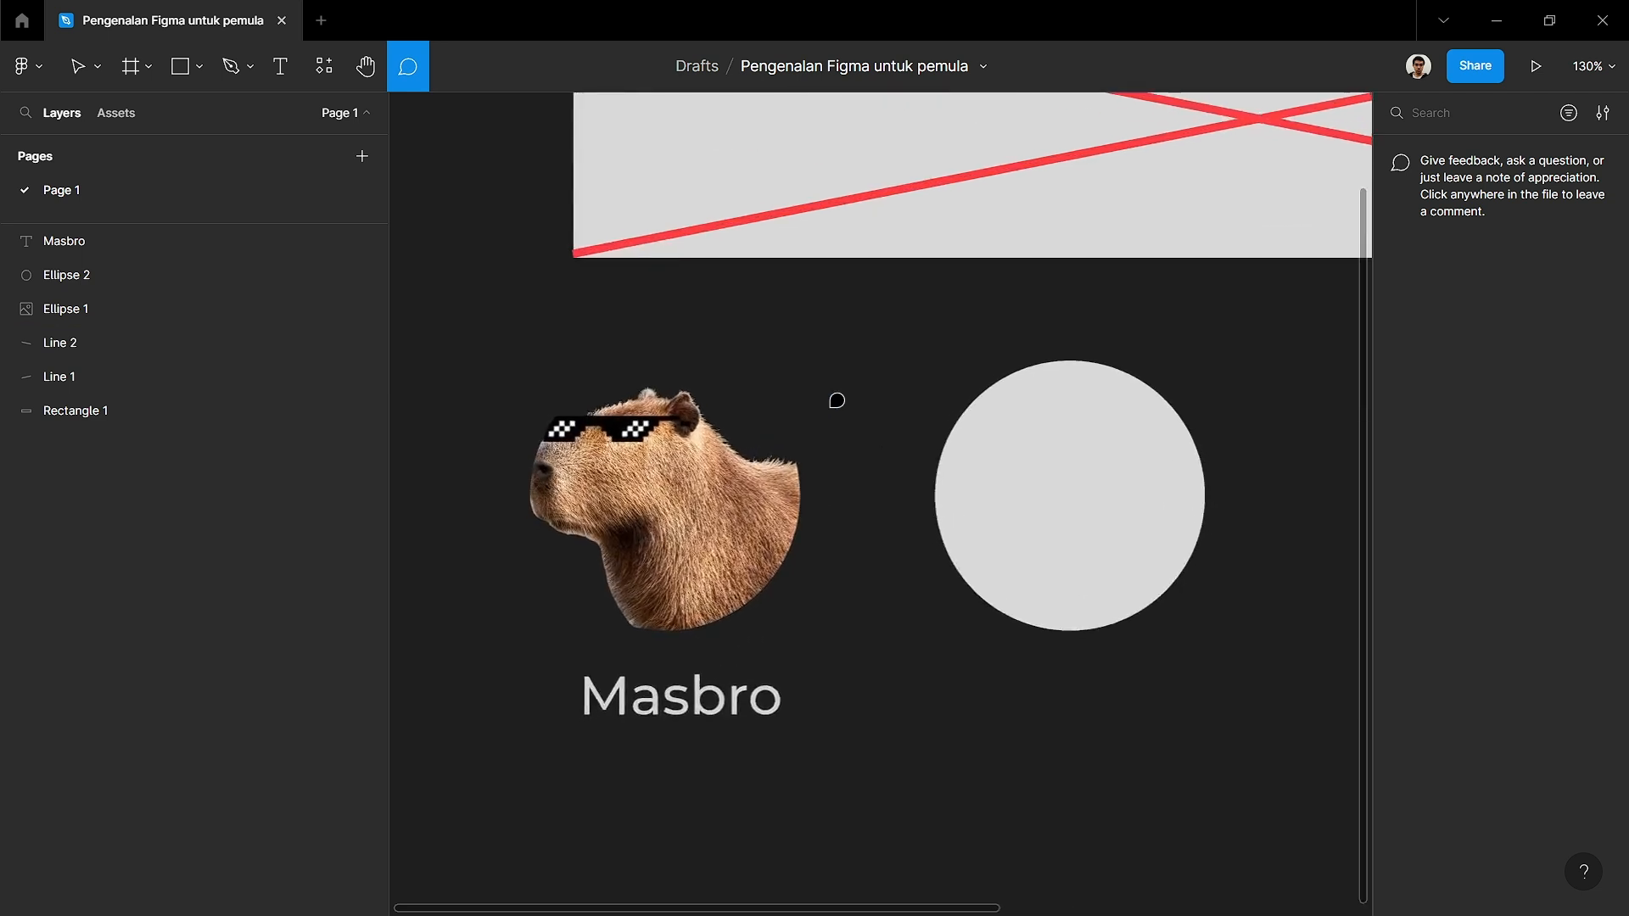
{"action": "left_click", "coordinate": [780, 525]}
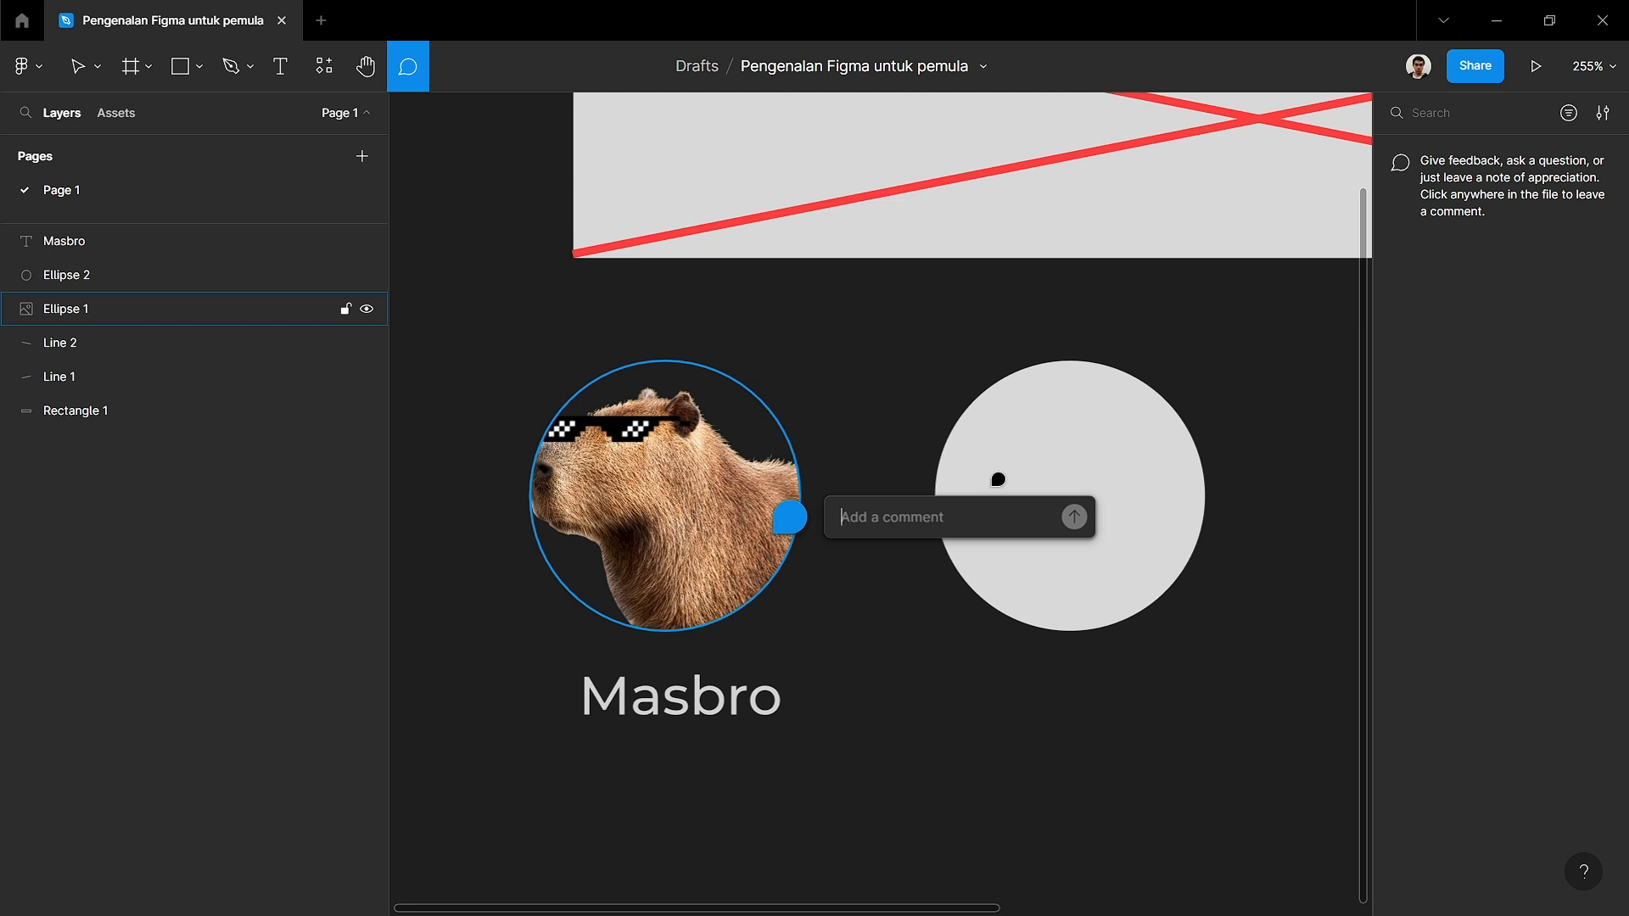
{"action": "type", "text": "Diganti aja"}
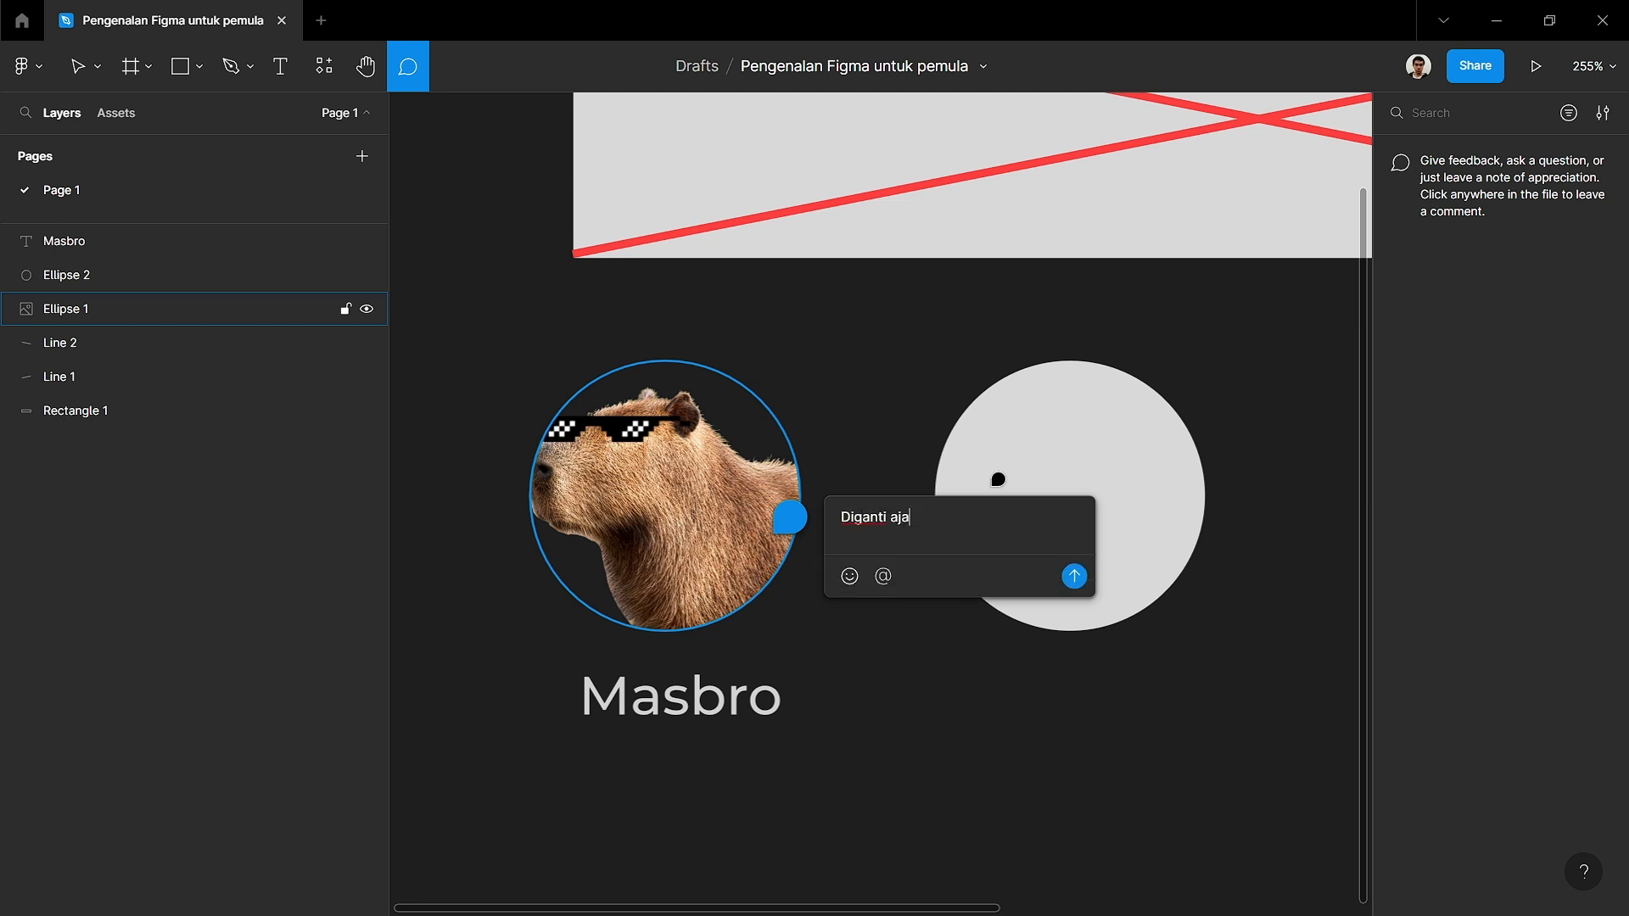
{"action": "type", "text": " pake foto masbro yang beren"}
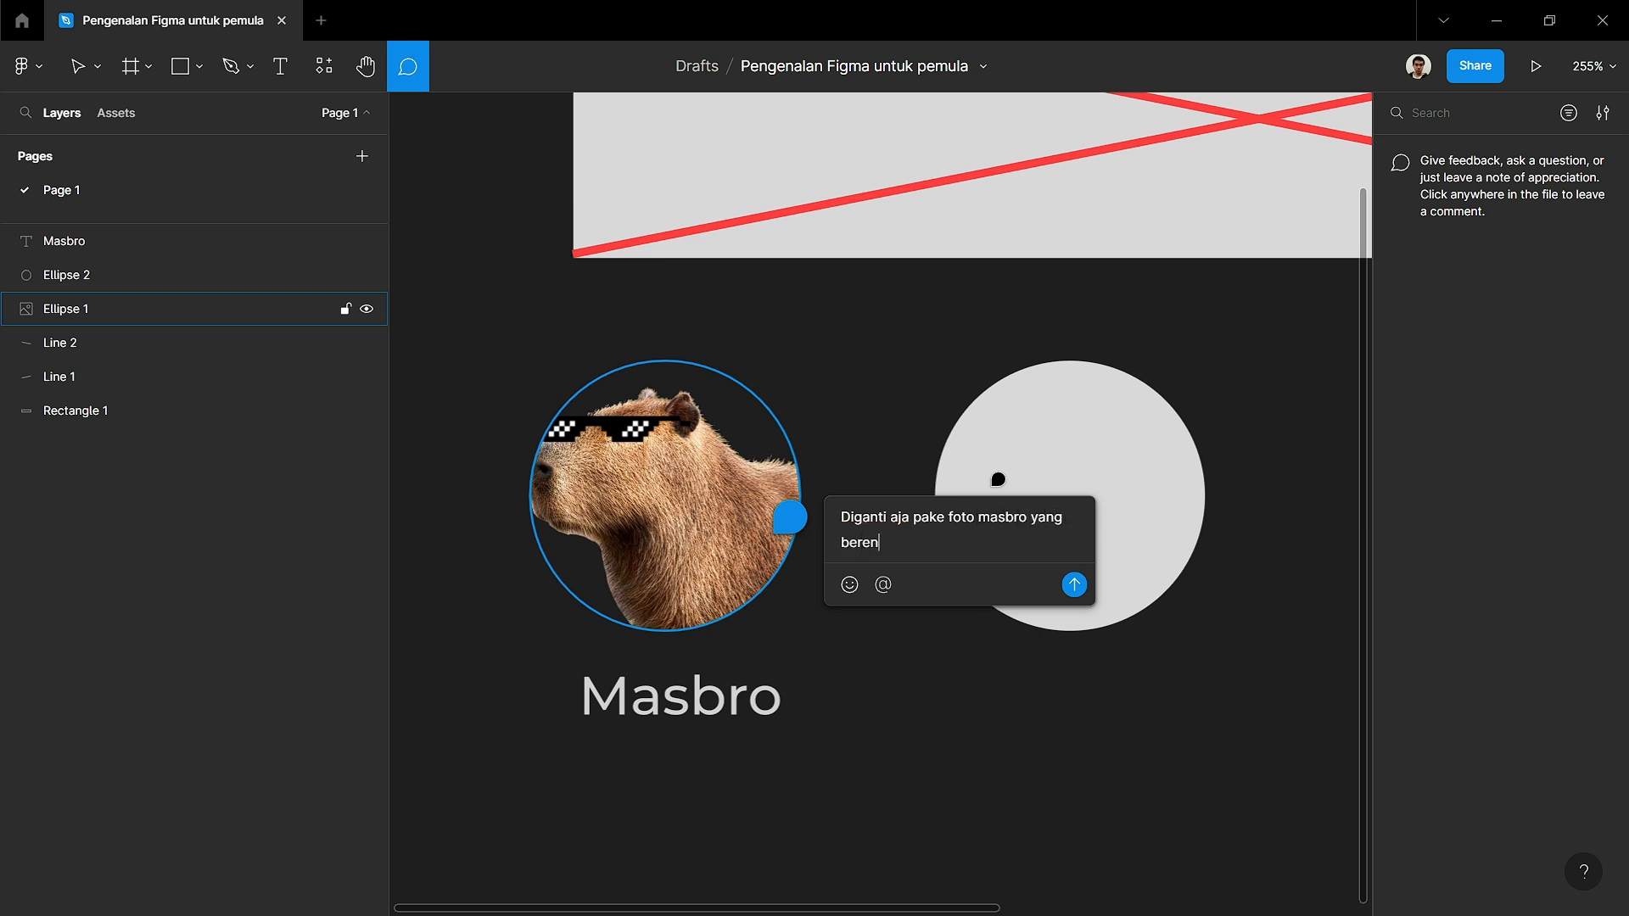
{"action": "type", "text": "ang"}
{"action": "key", "text": "ctrl+a"}
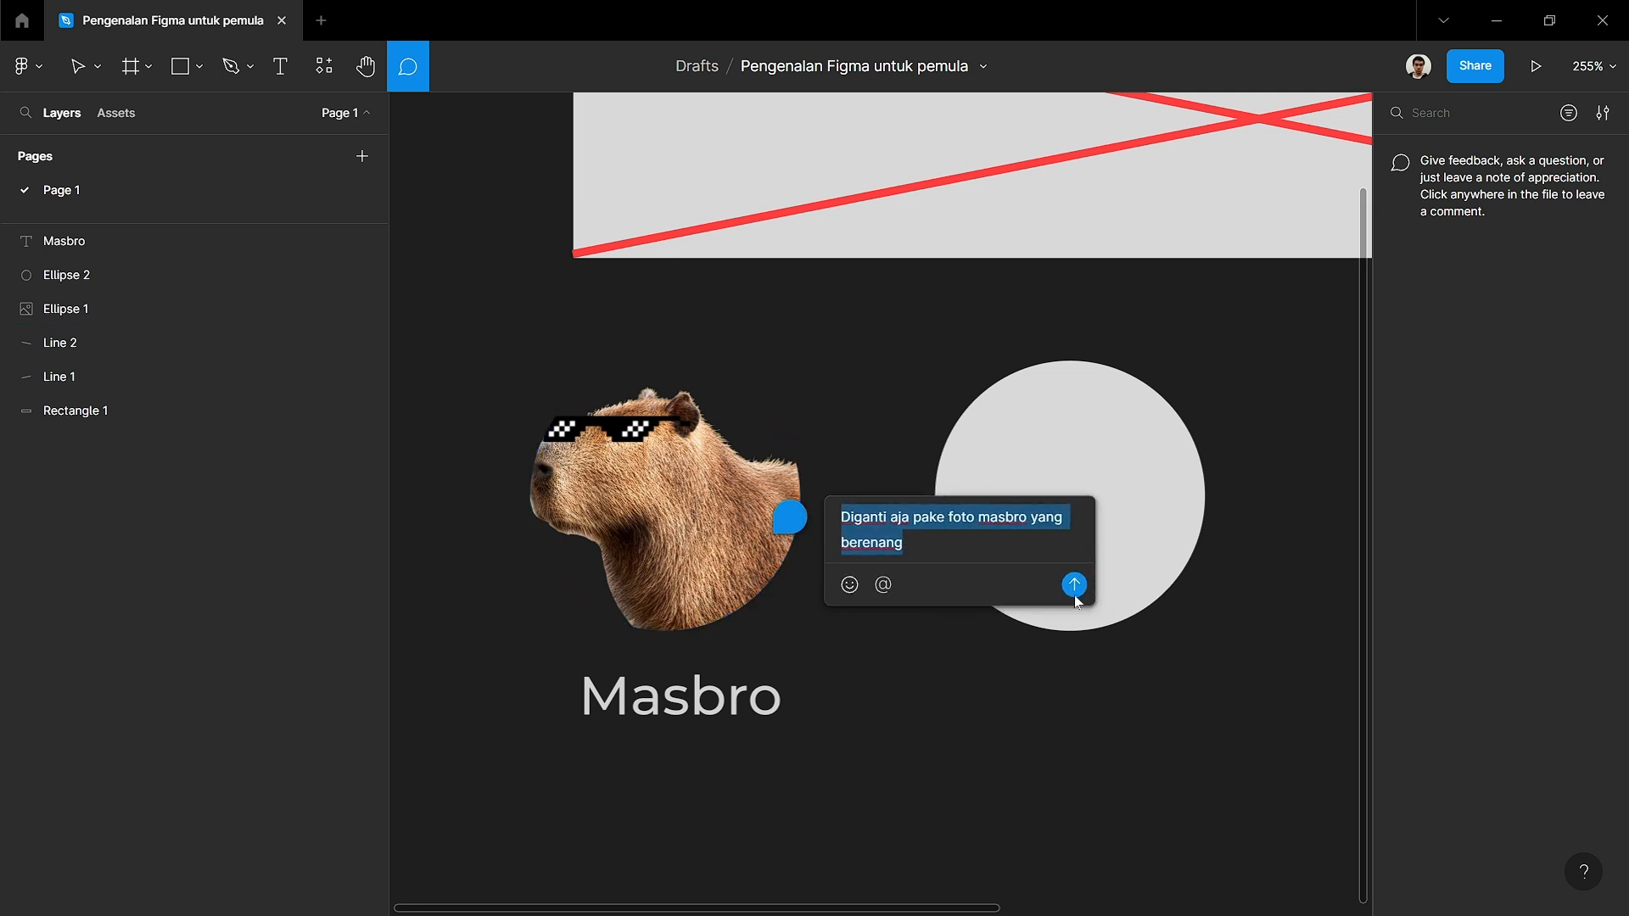
{"action": "left_click", "coordinate": [1074, 583]}
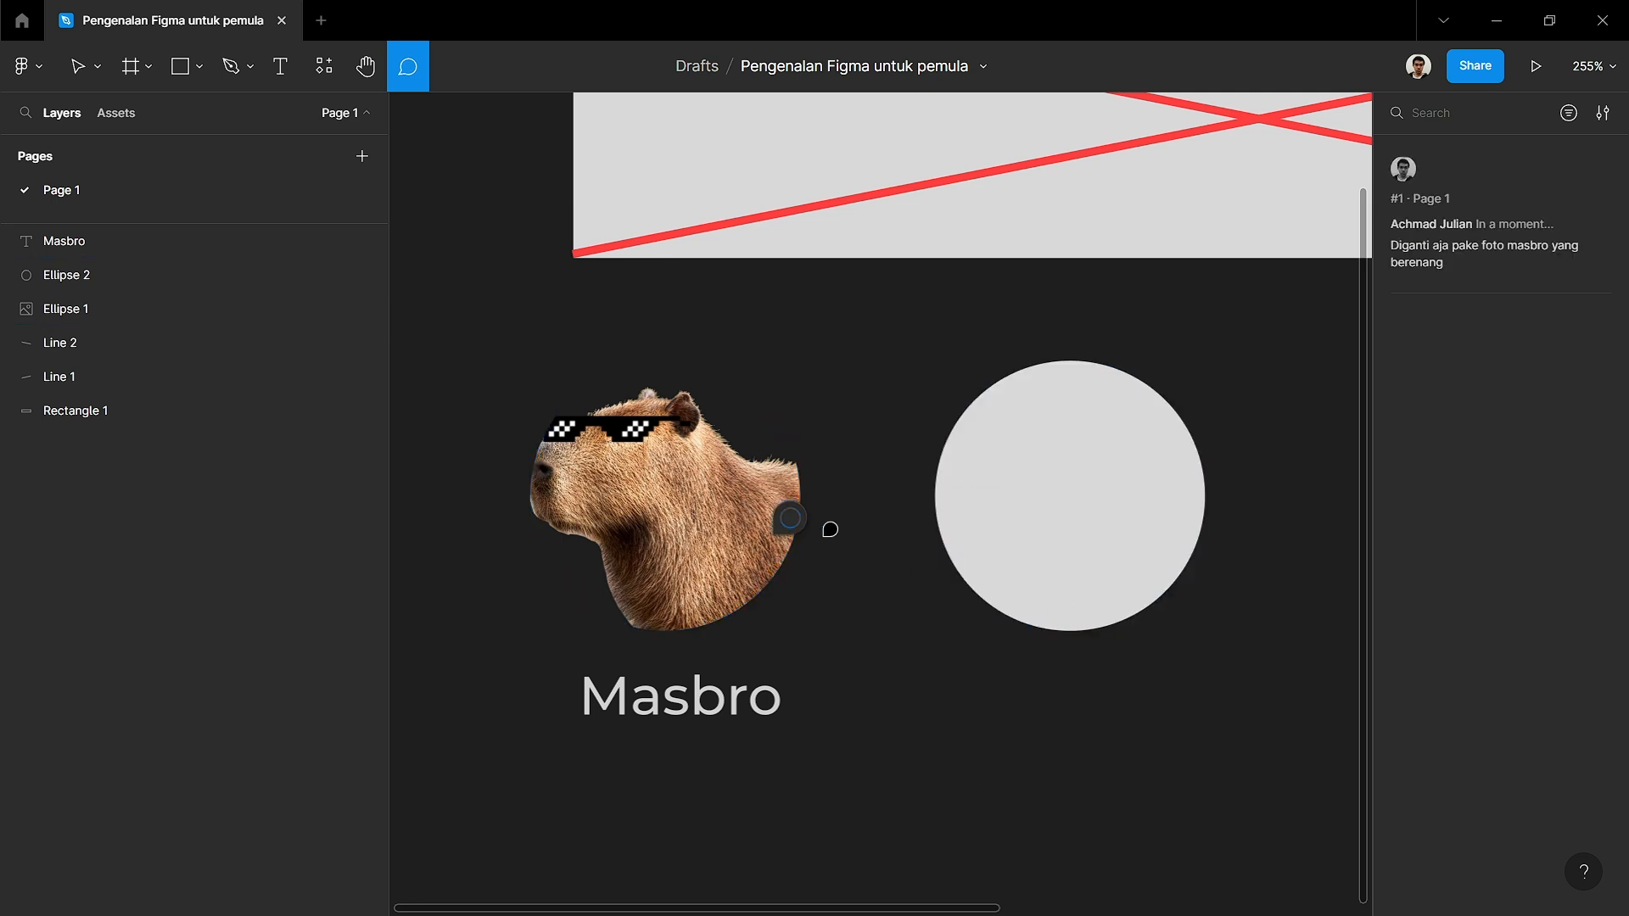
{"action": "mouse_move", "coordinate": [797, 524]}
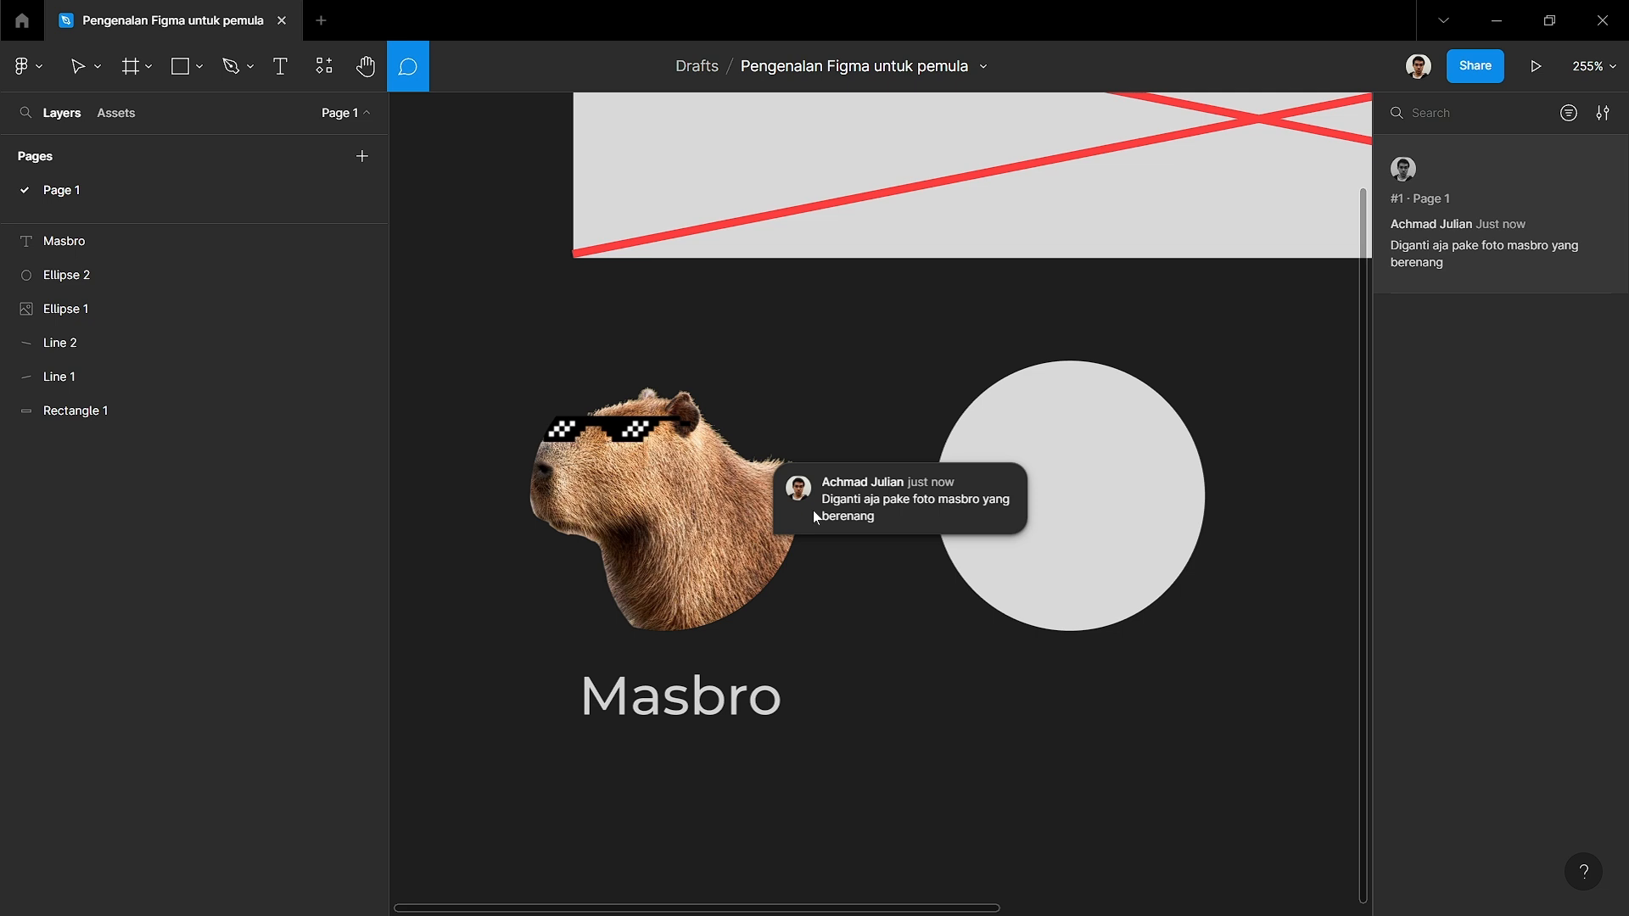
- Post the comment "Diganti aja caption nya jadi masbro suka berenang" on the Masbro text
{"action": "left_click", "coordinate": [754, 712]}
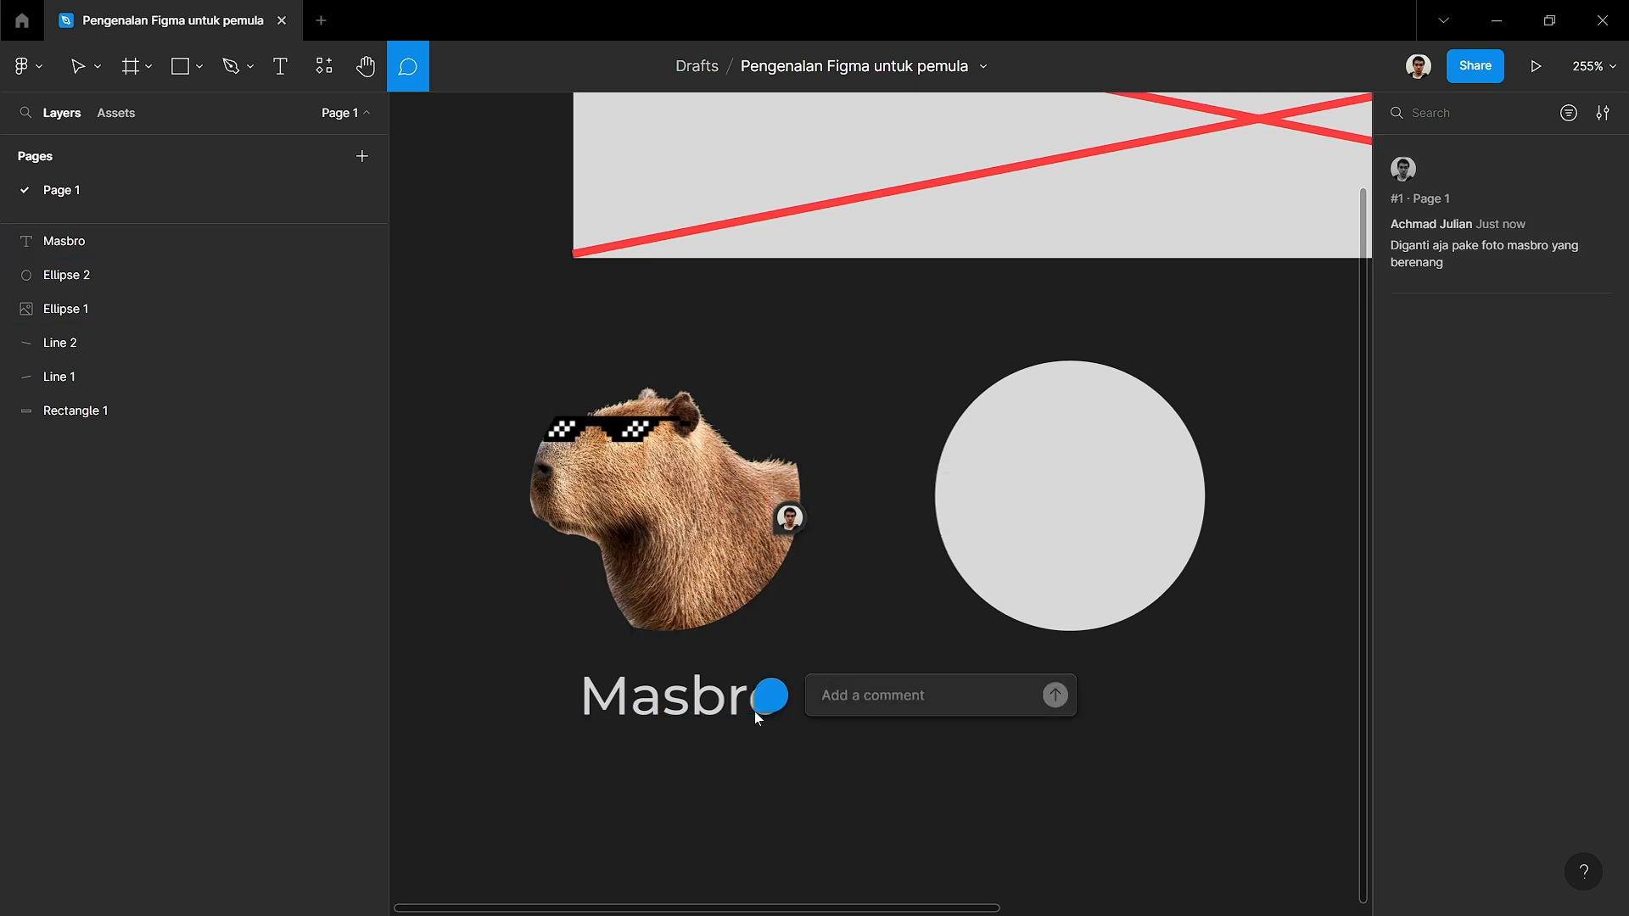
{"action": "type", "text": "Diganti aja captio"}
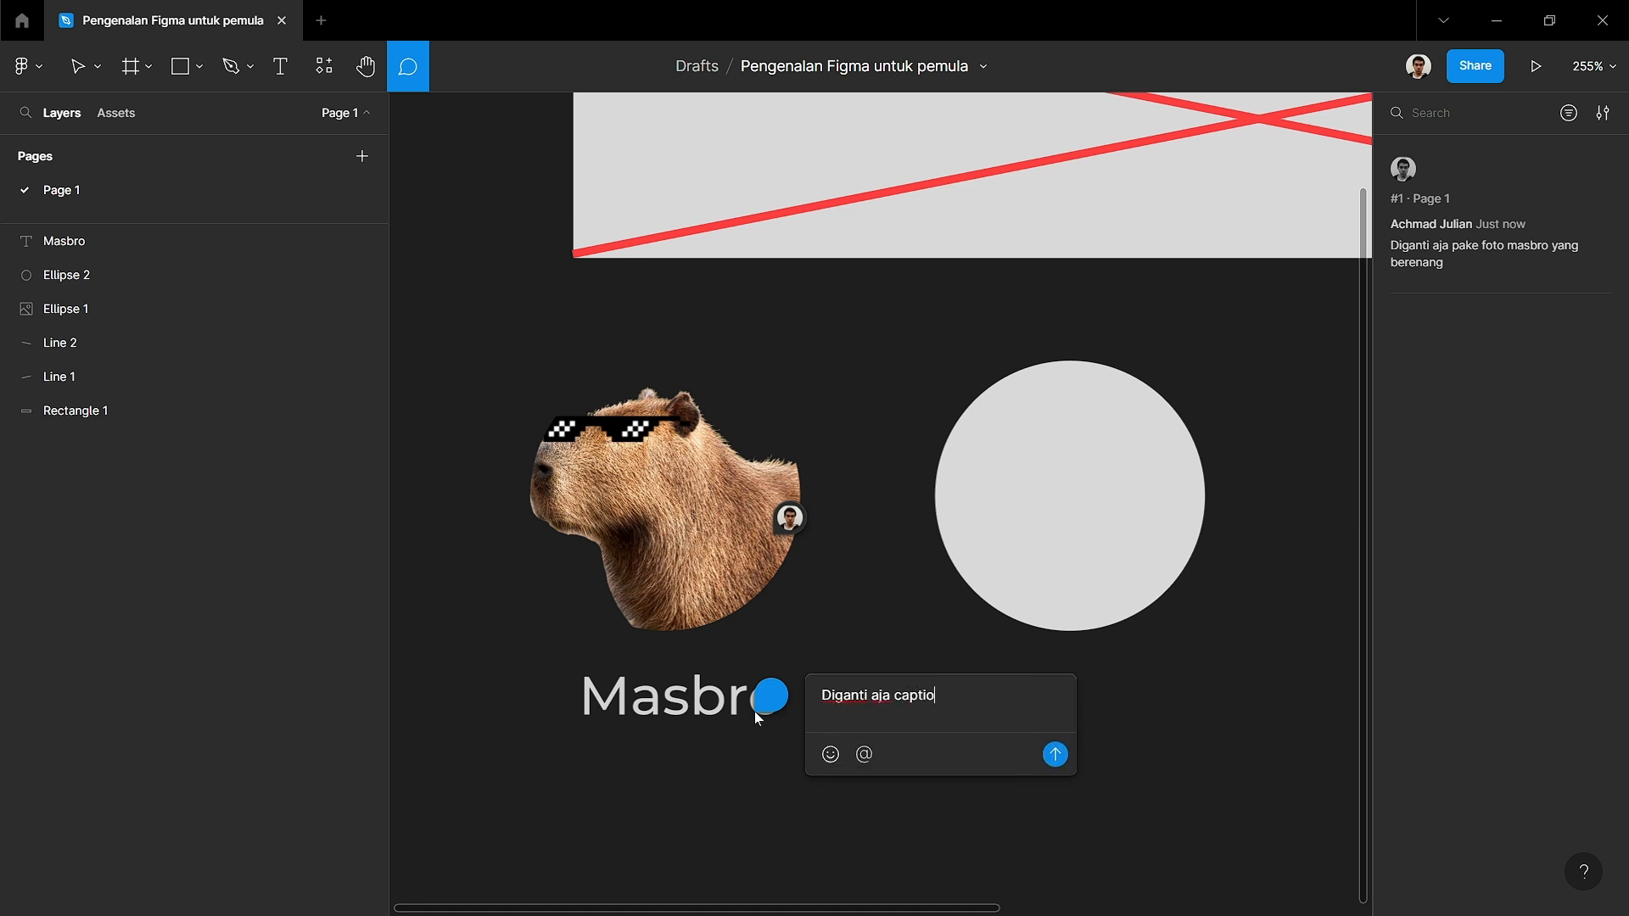
{"action": "type", "text": "n nya jadi masbro suka berenang"}
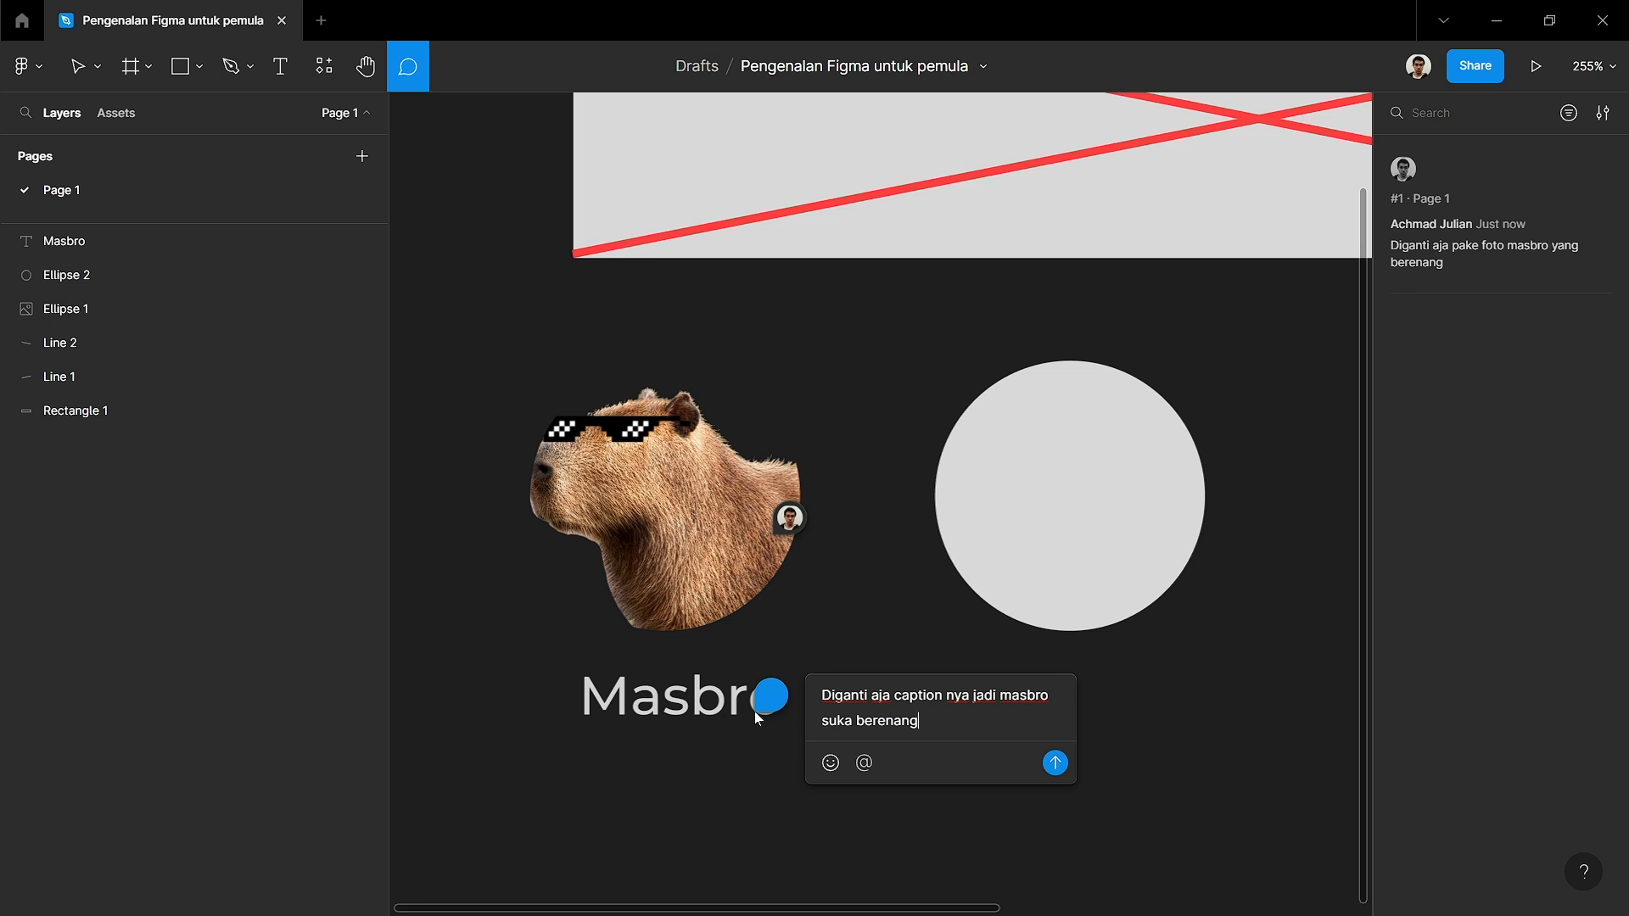
{"action": "left_click", "coordinate": [1056, 765]}
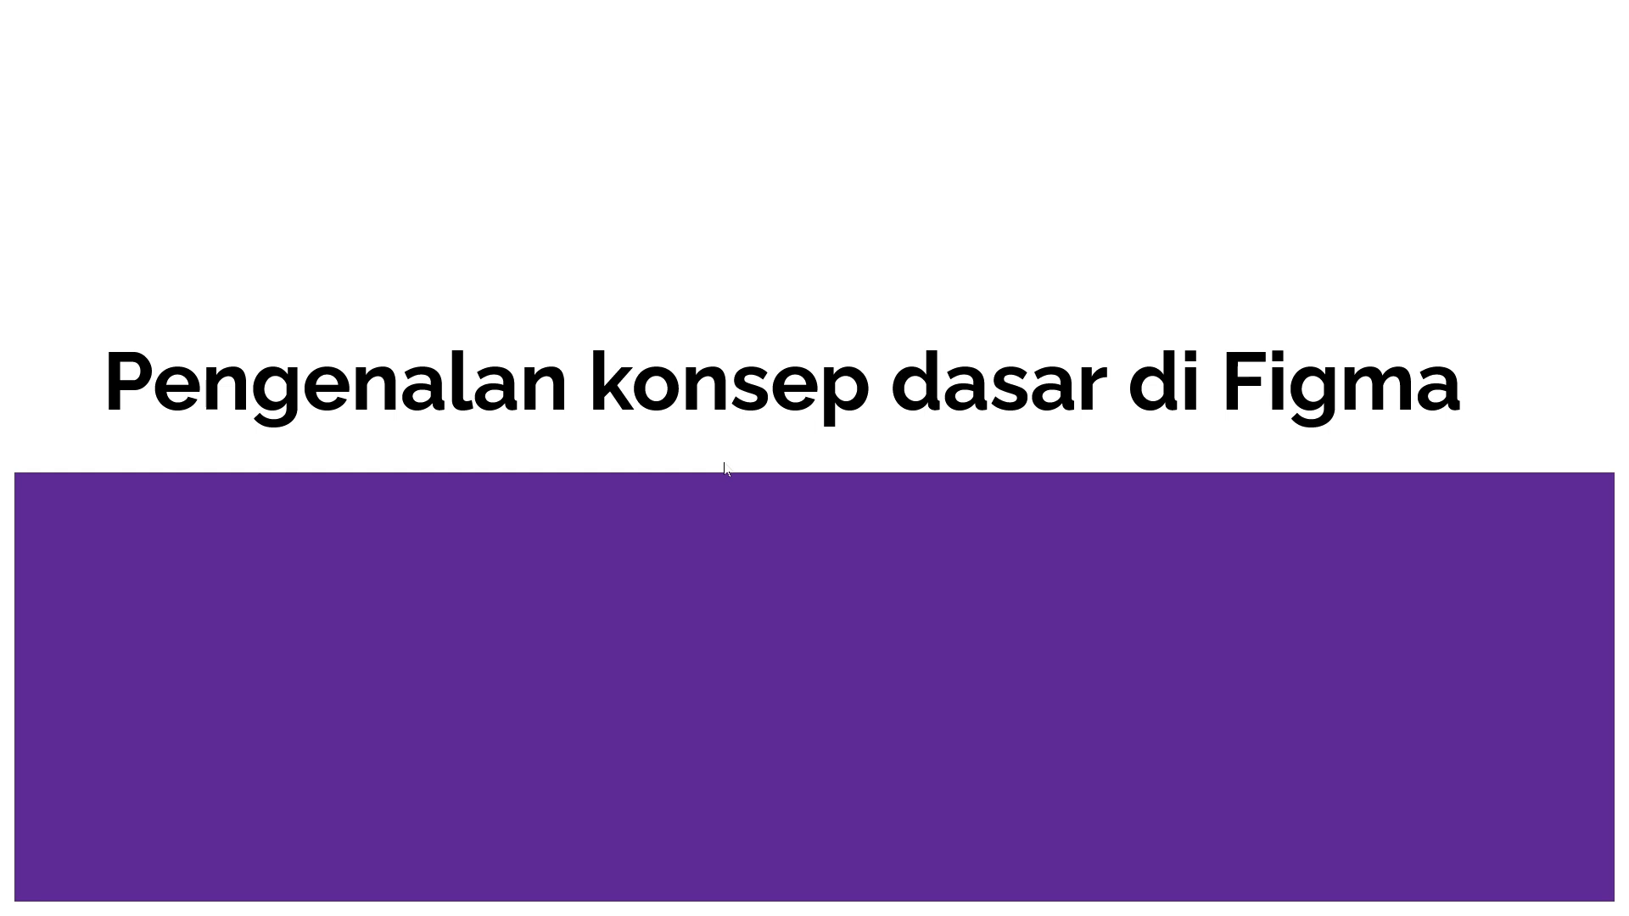
{"action": "key", "text": "Right"}
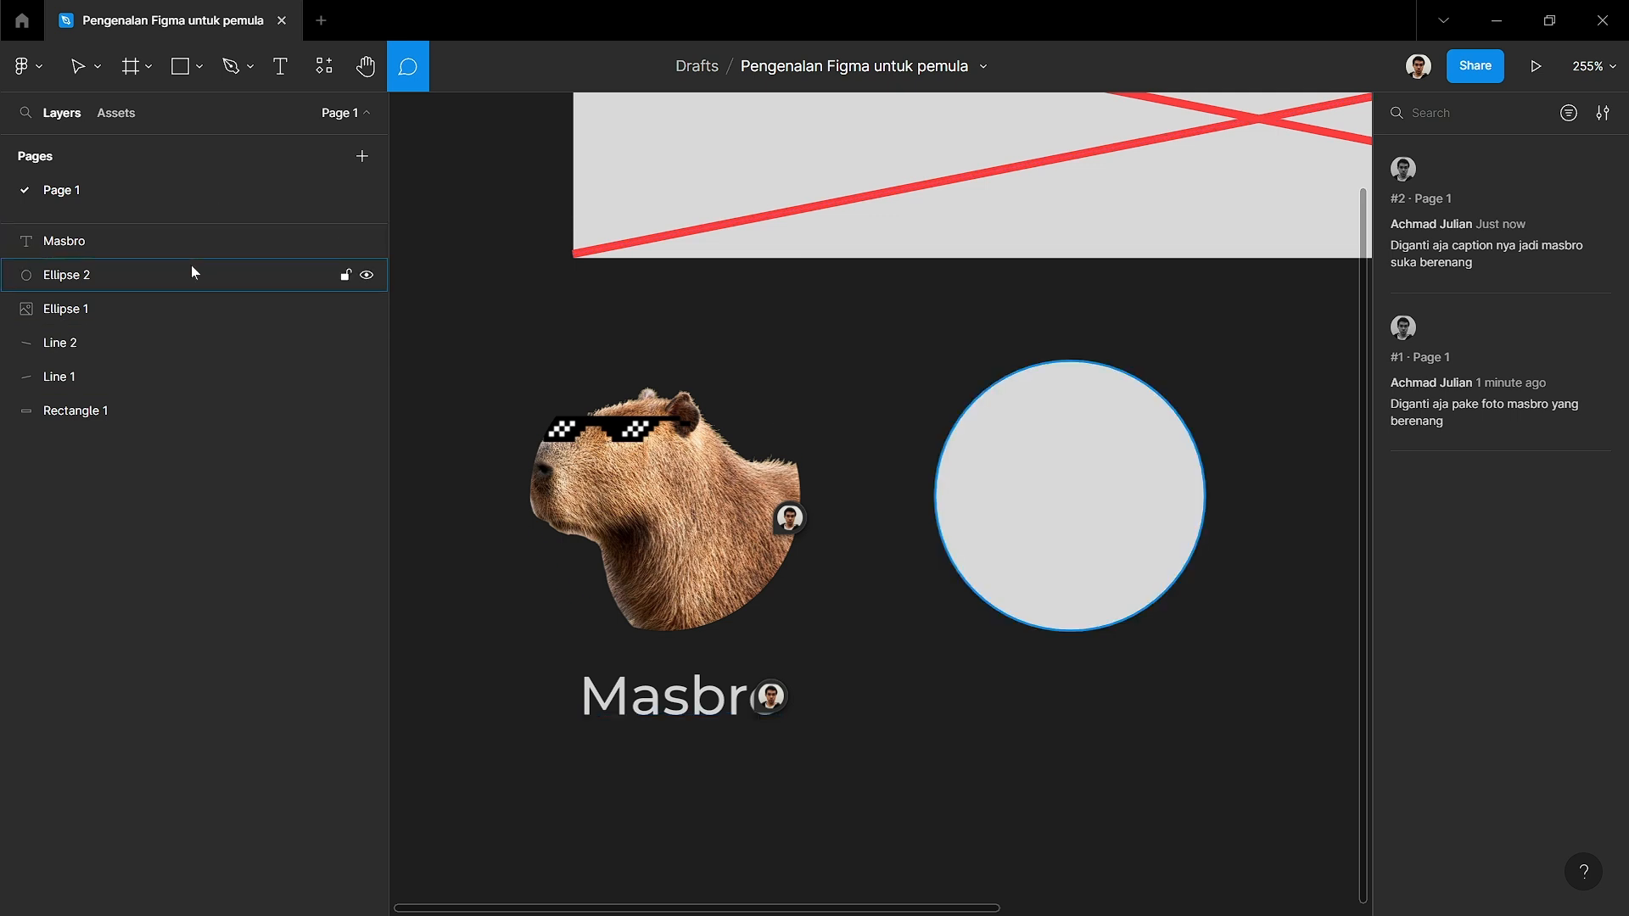
- With the Move tool, reorder the Ellipse 1 layer above Ellipse 2, directly below the Masbro text layer, and deselect it
{"action": "left_click", "coordinate": [66, 78]}
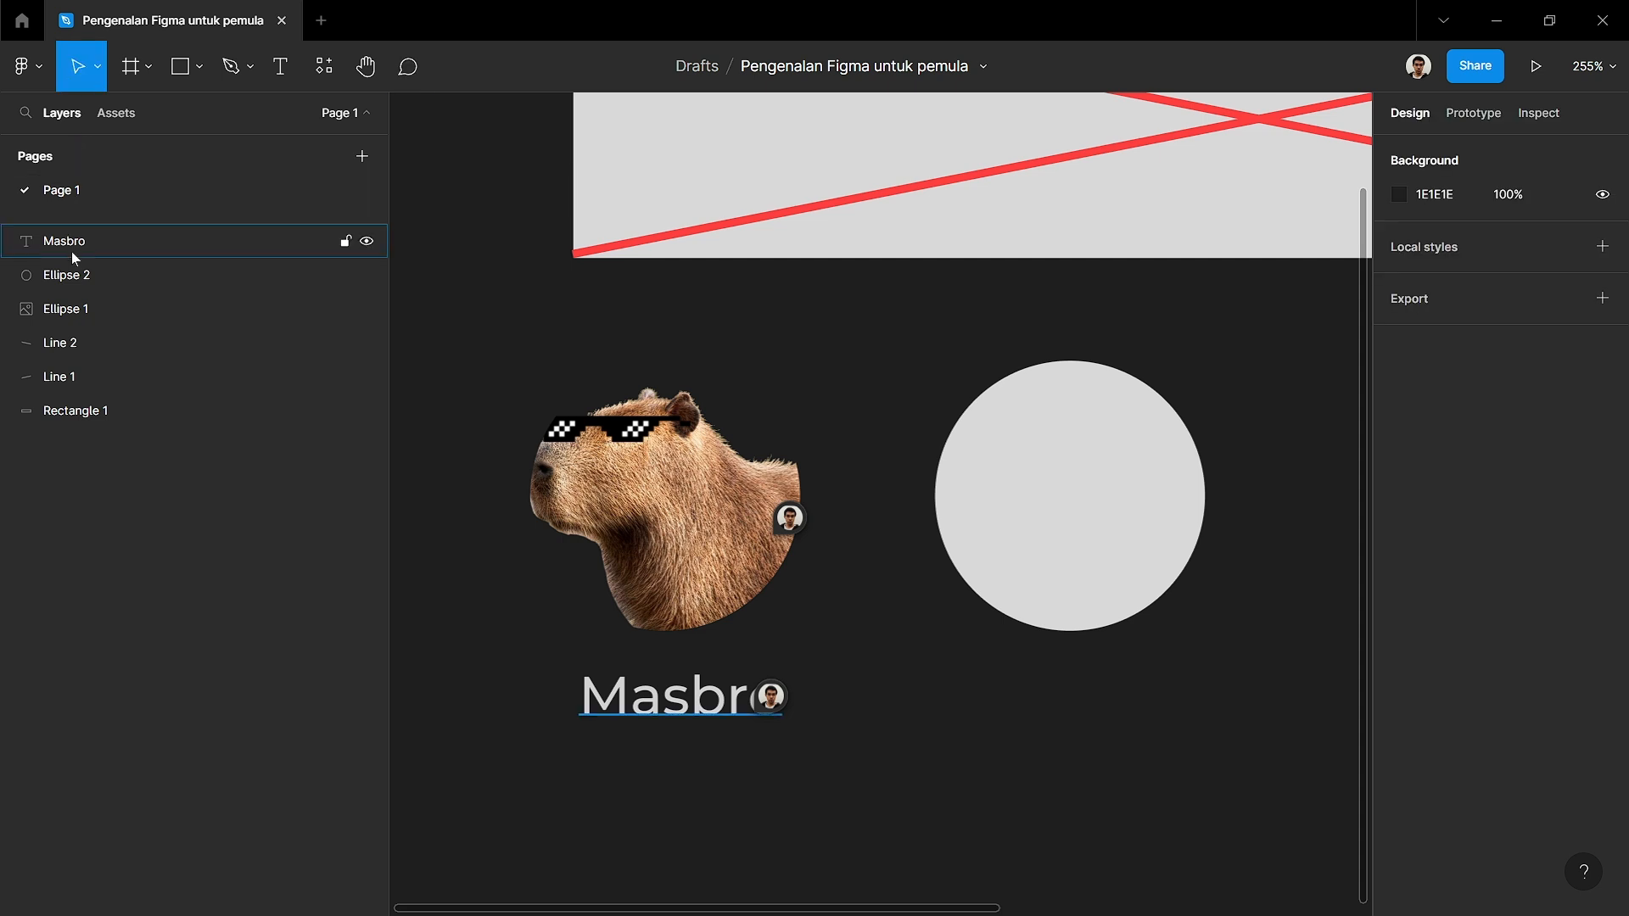
{"action": "left_click", "coordinate": [170, 252]}
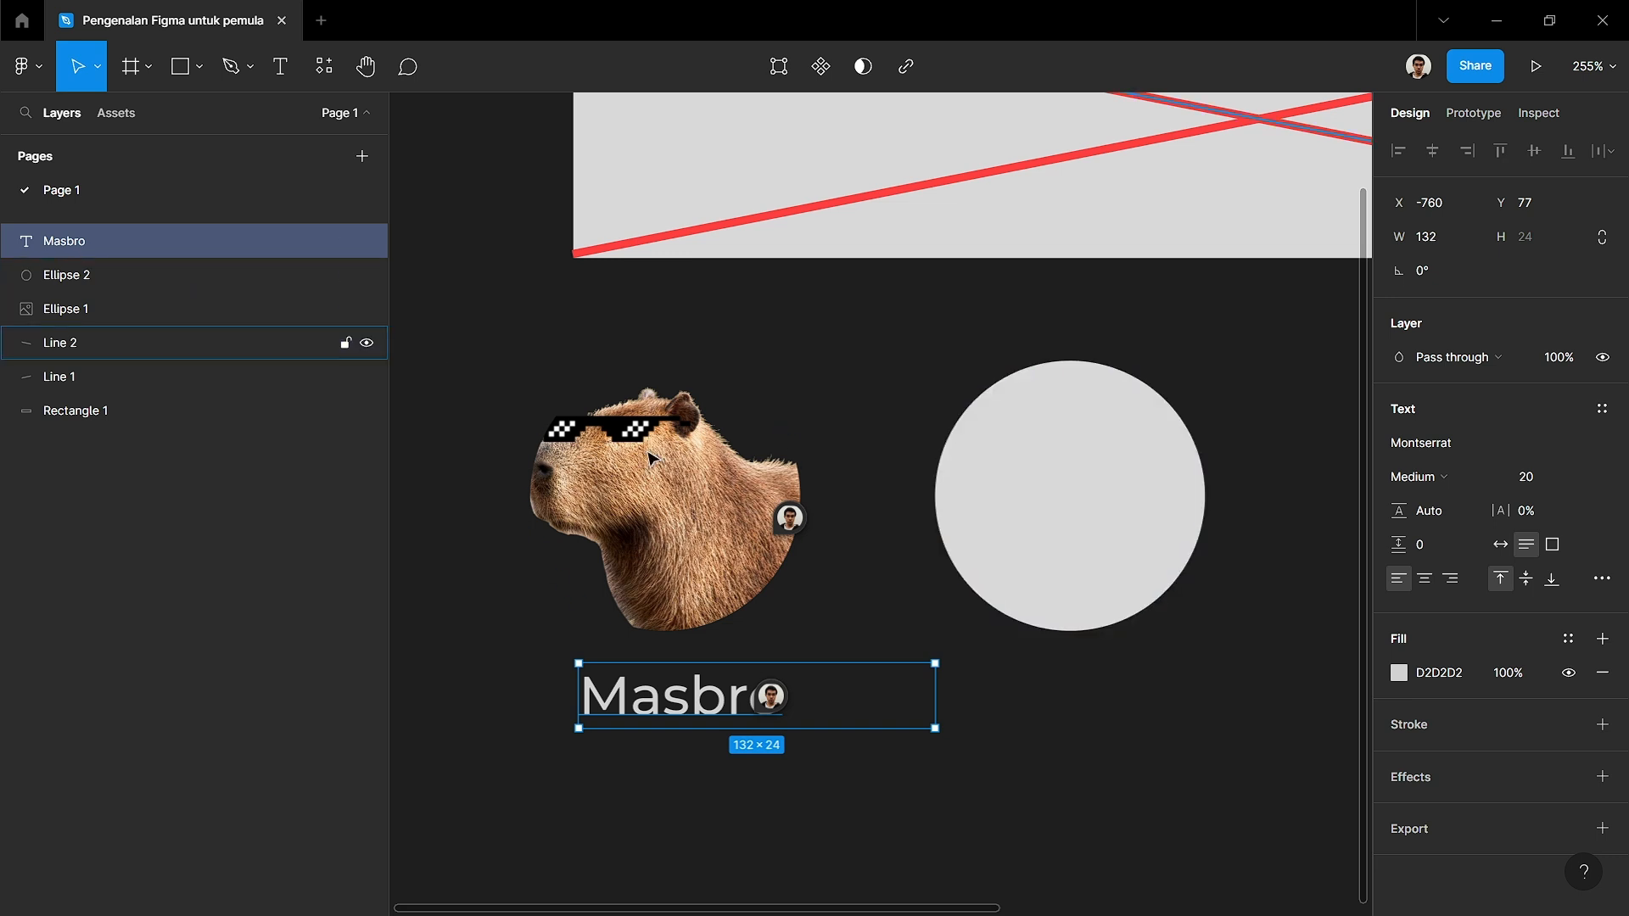
{"action": "left_click", "coordinate": [55, 307]}
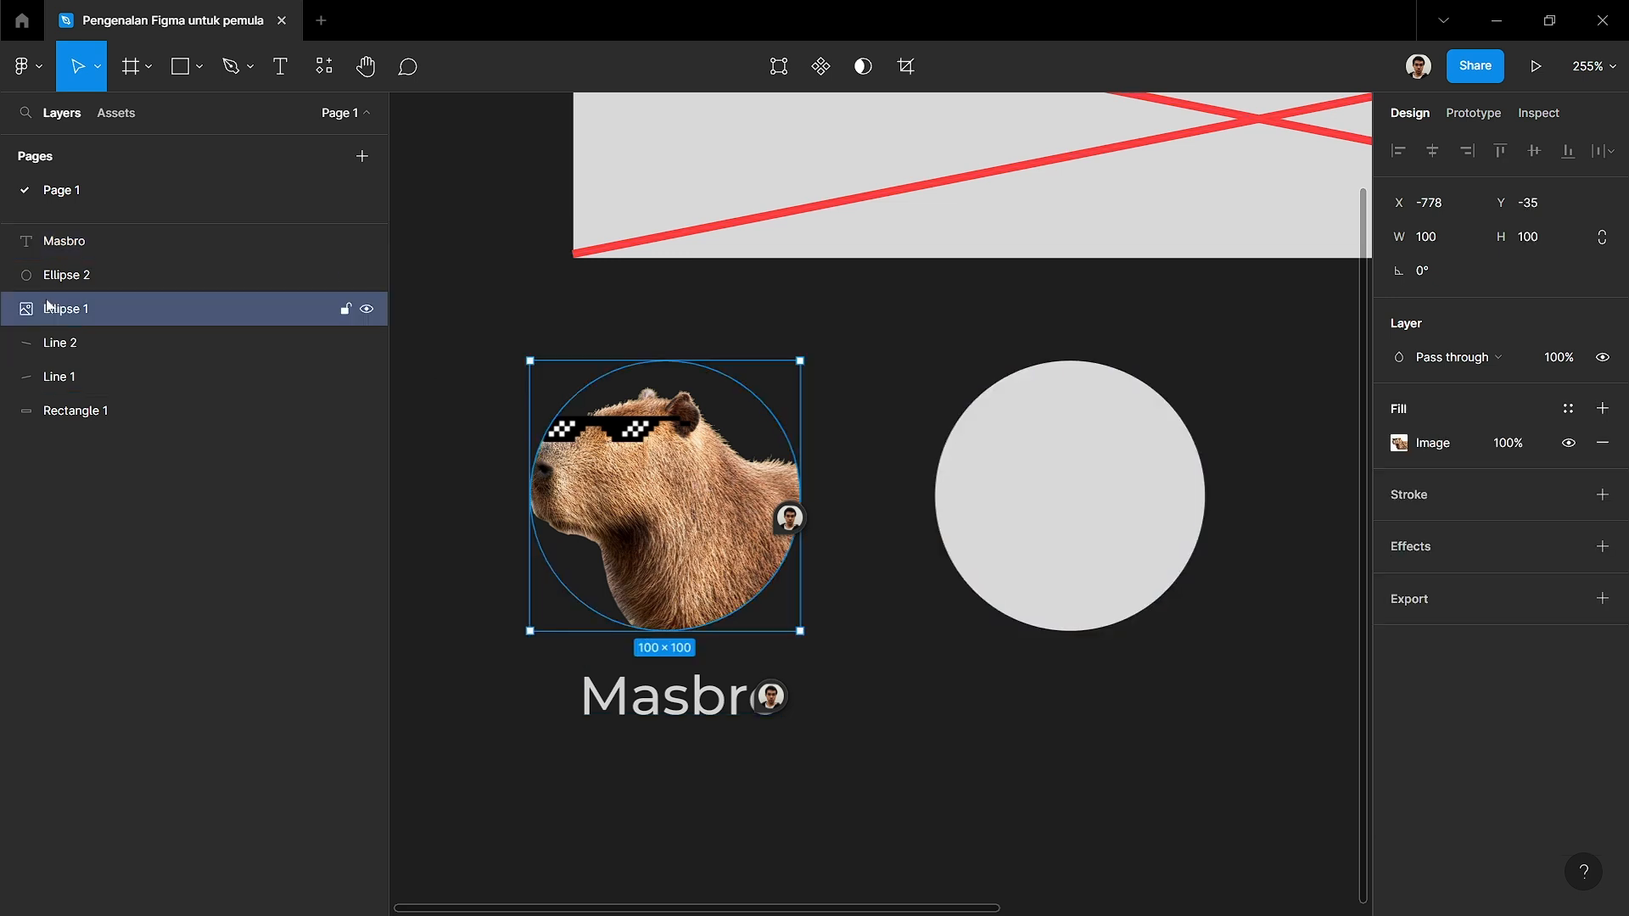
{"action": "left_click_drag", "start_coordinate": [25, 318], "coordinate": [39, 270]}
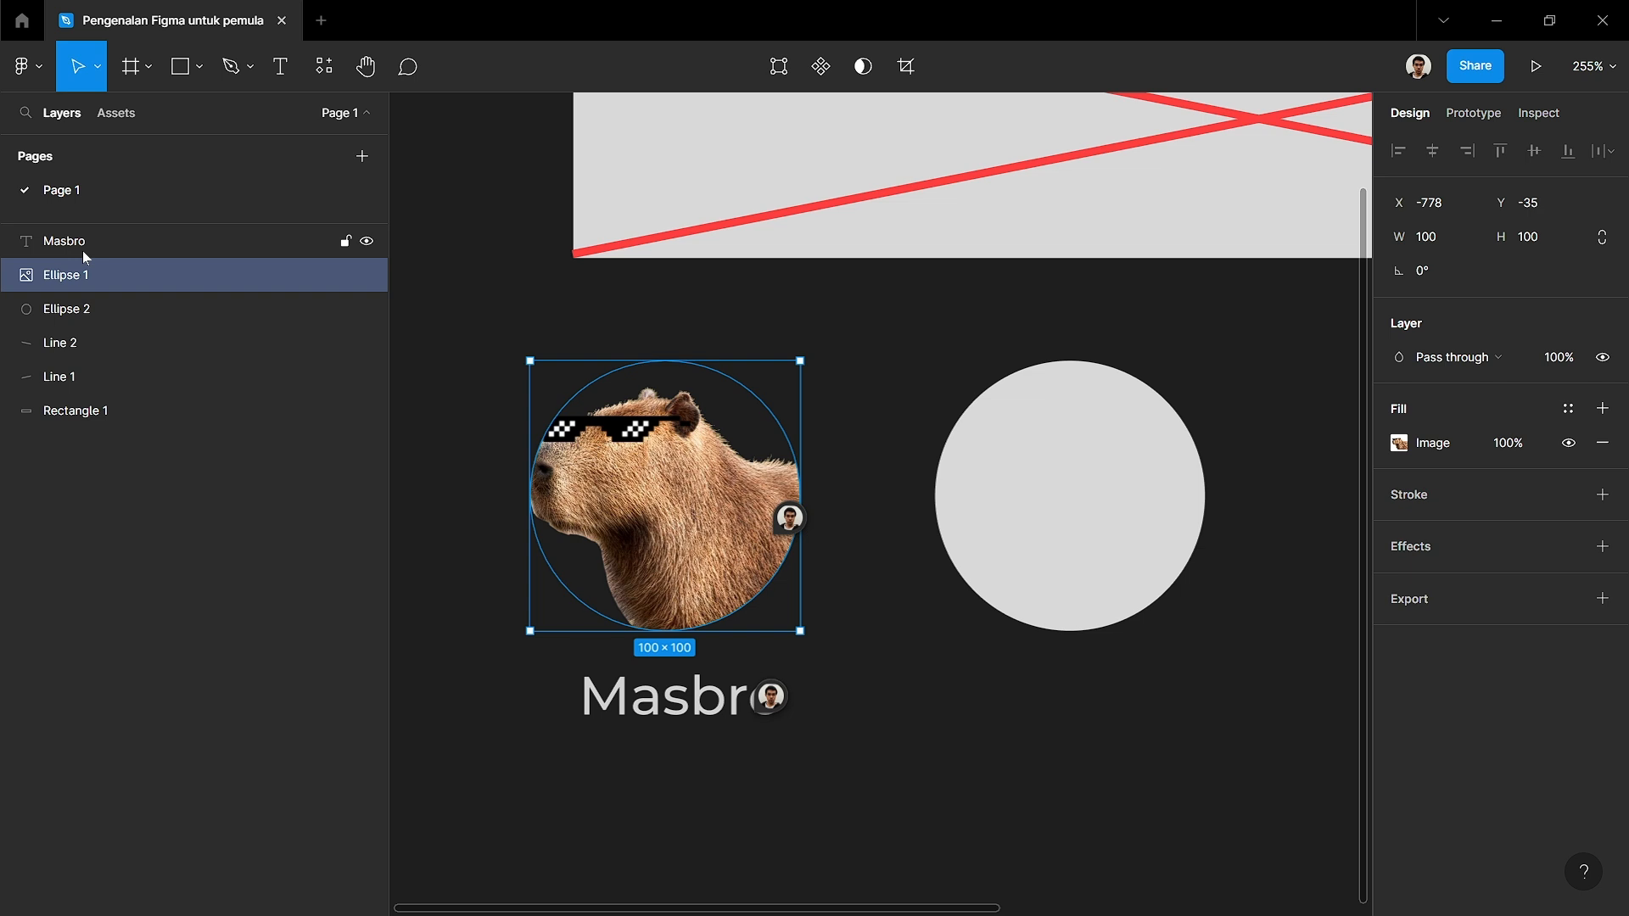
{"action": "left_click", "coordinate": [151, 446]}
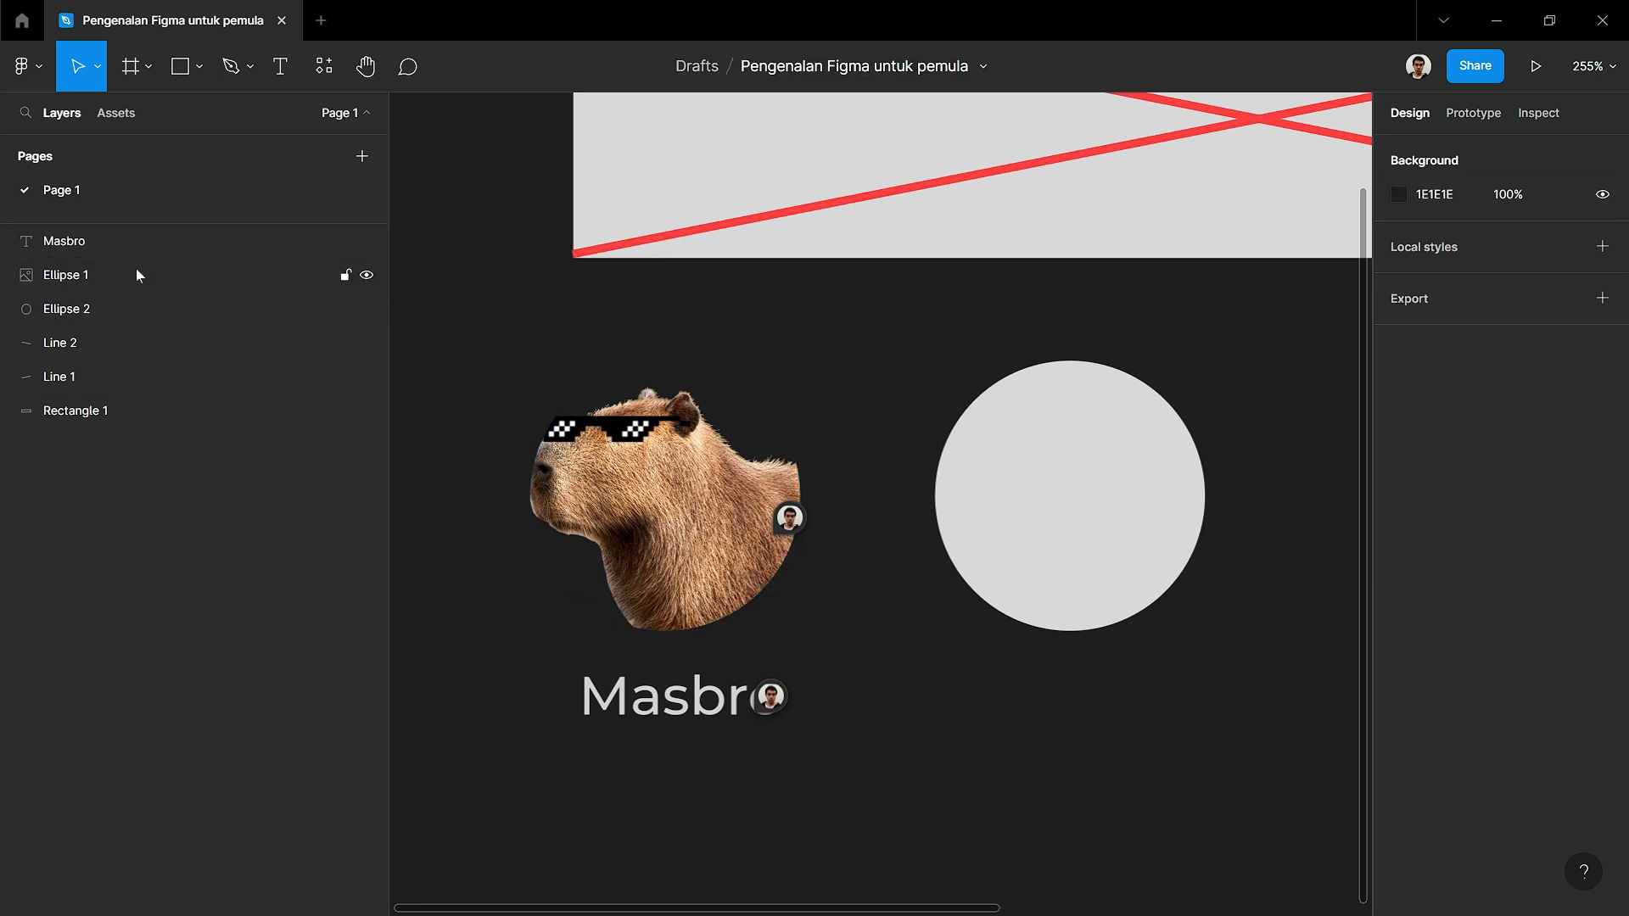
- Group the Ellipse 1 image circle with the Masbro text layer
{"action": "left_click", "coordinate": [94, 272]}
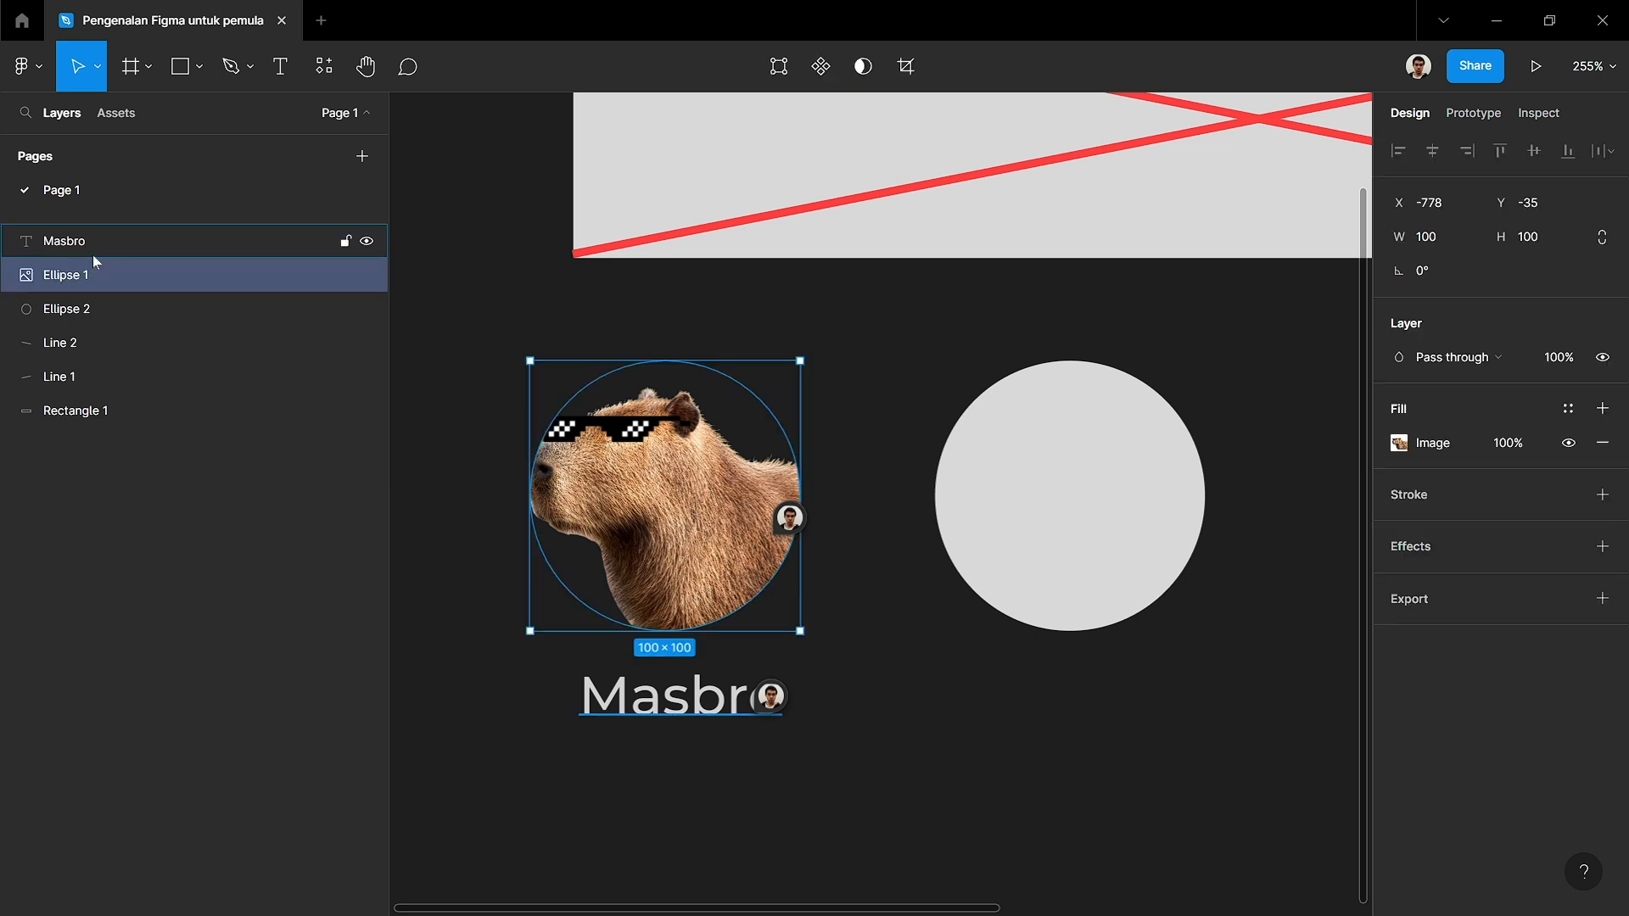
{"action": "left_click", "coordinate": [94, 241], "text": "shift"}
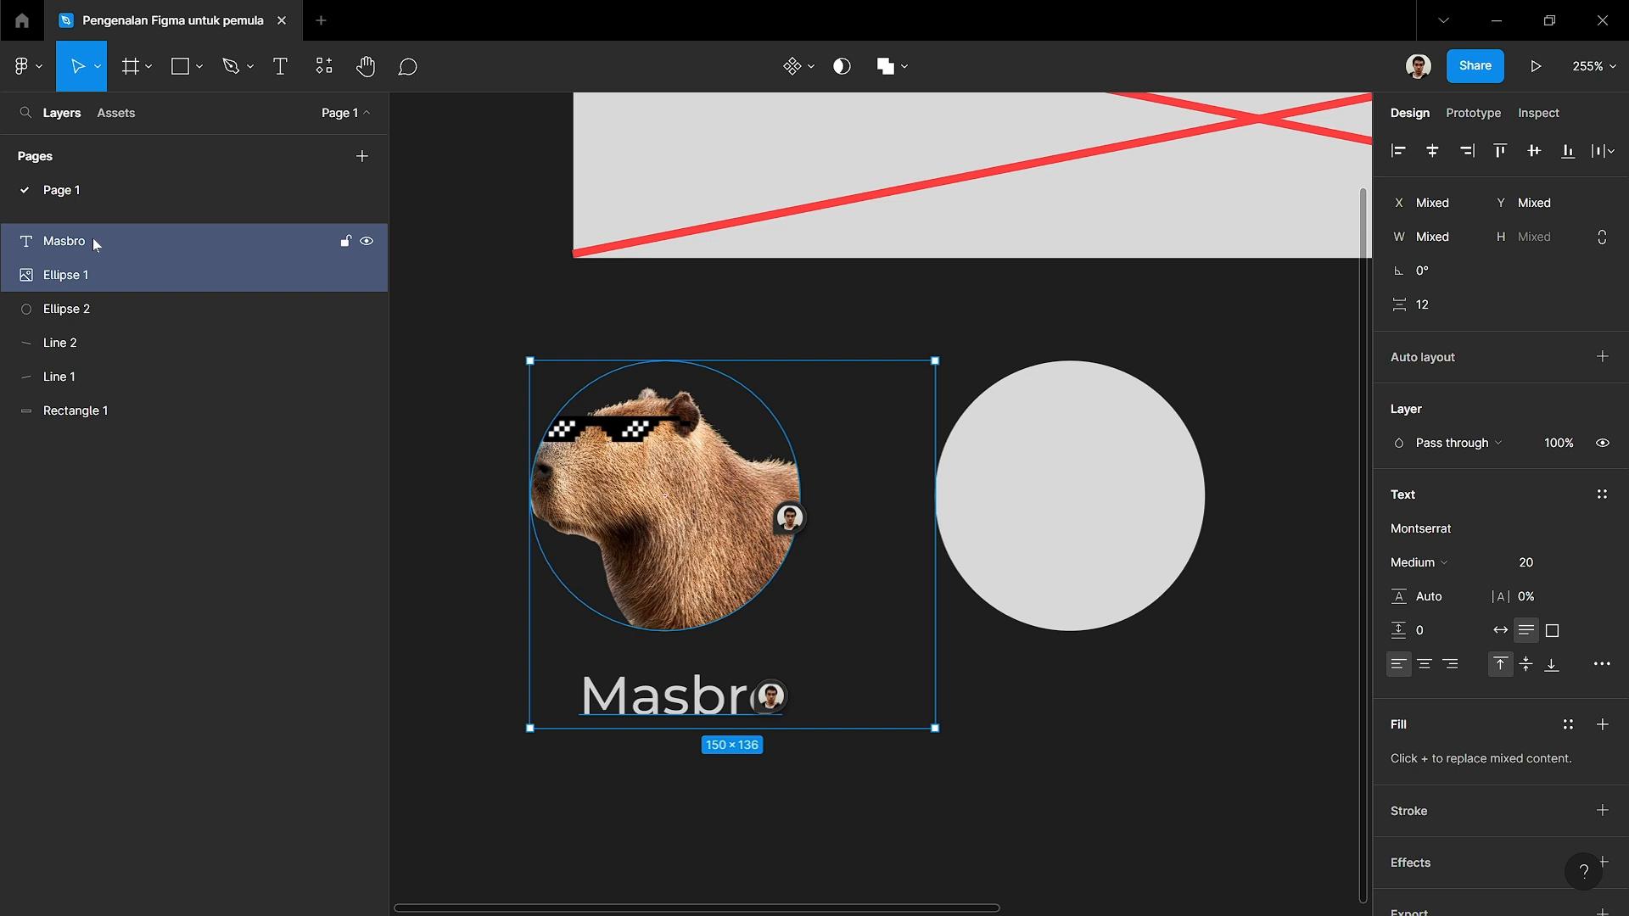
{"action": "key", "text": "ctrl+g"}
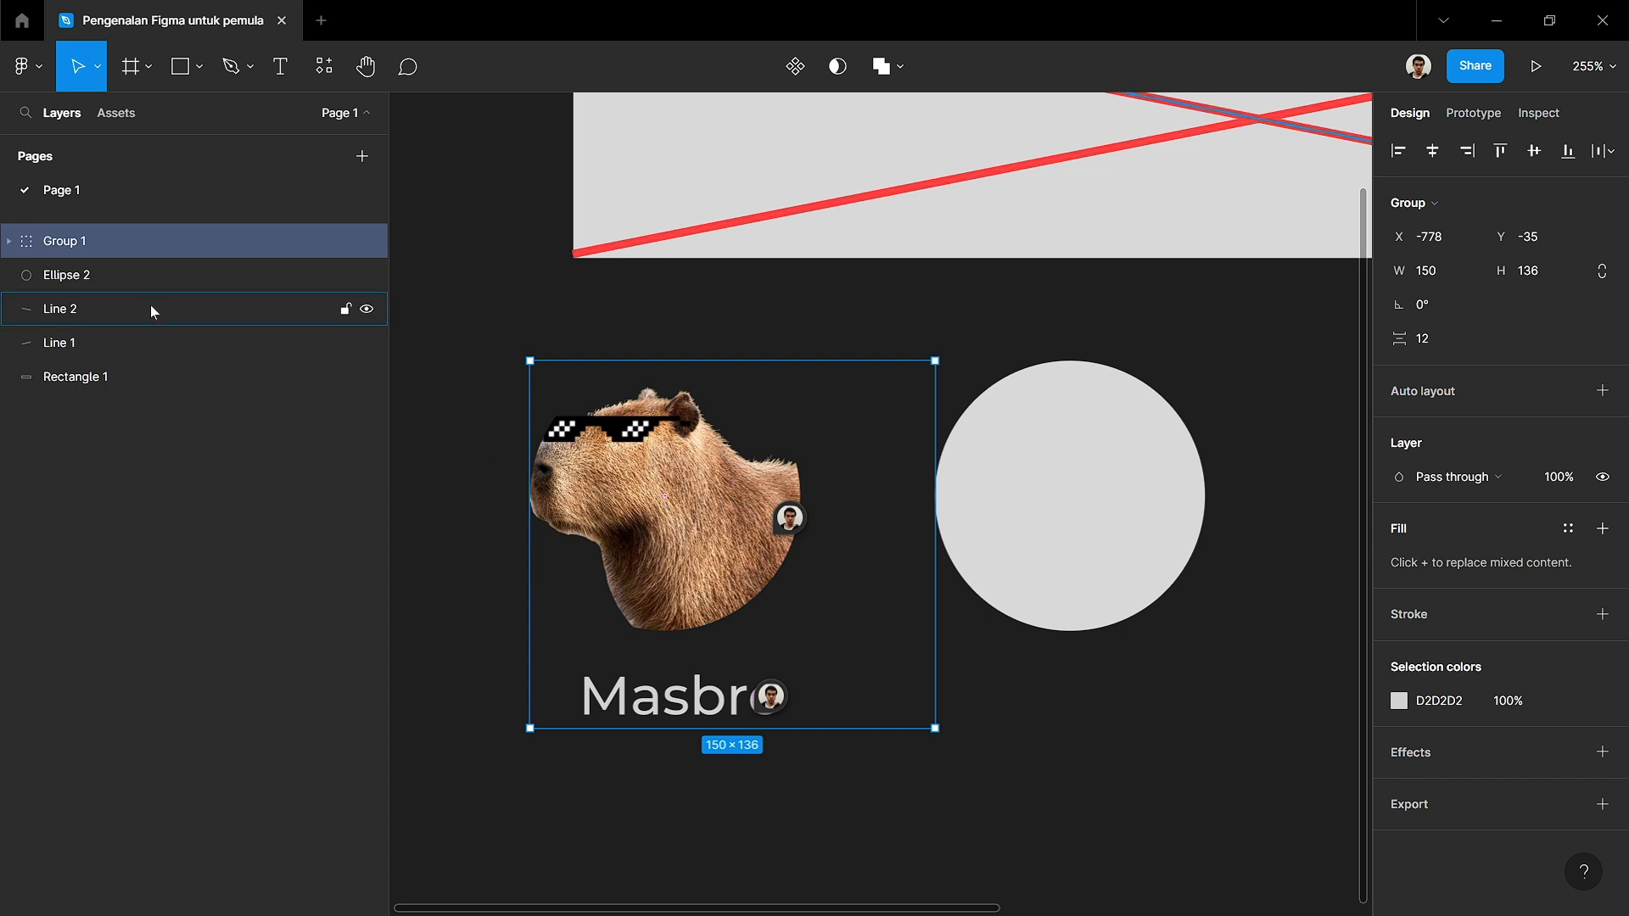
- Group the Ellipse 2, Line 2, Line 1 and Rectangle 1 layers together
{"action": "left_click", "coordinate": [141, 280]}
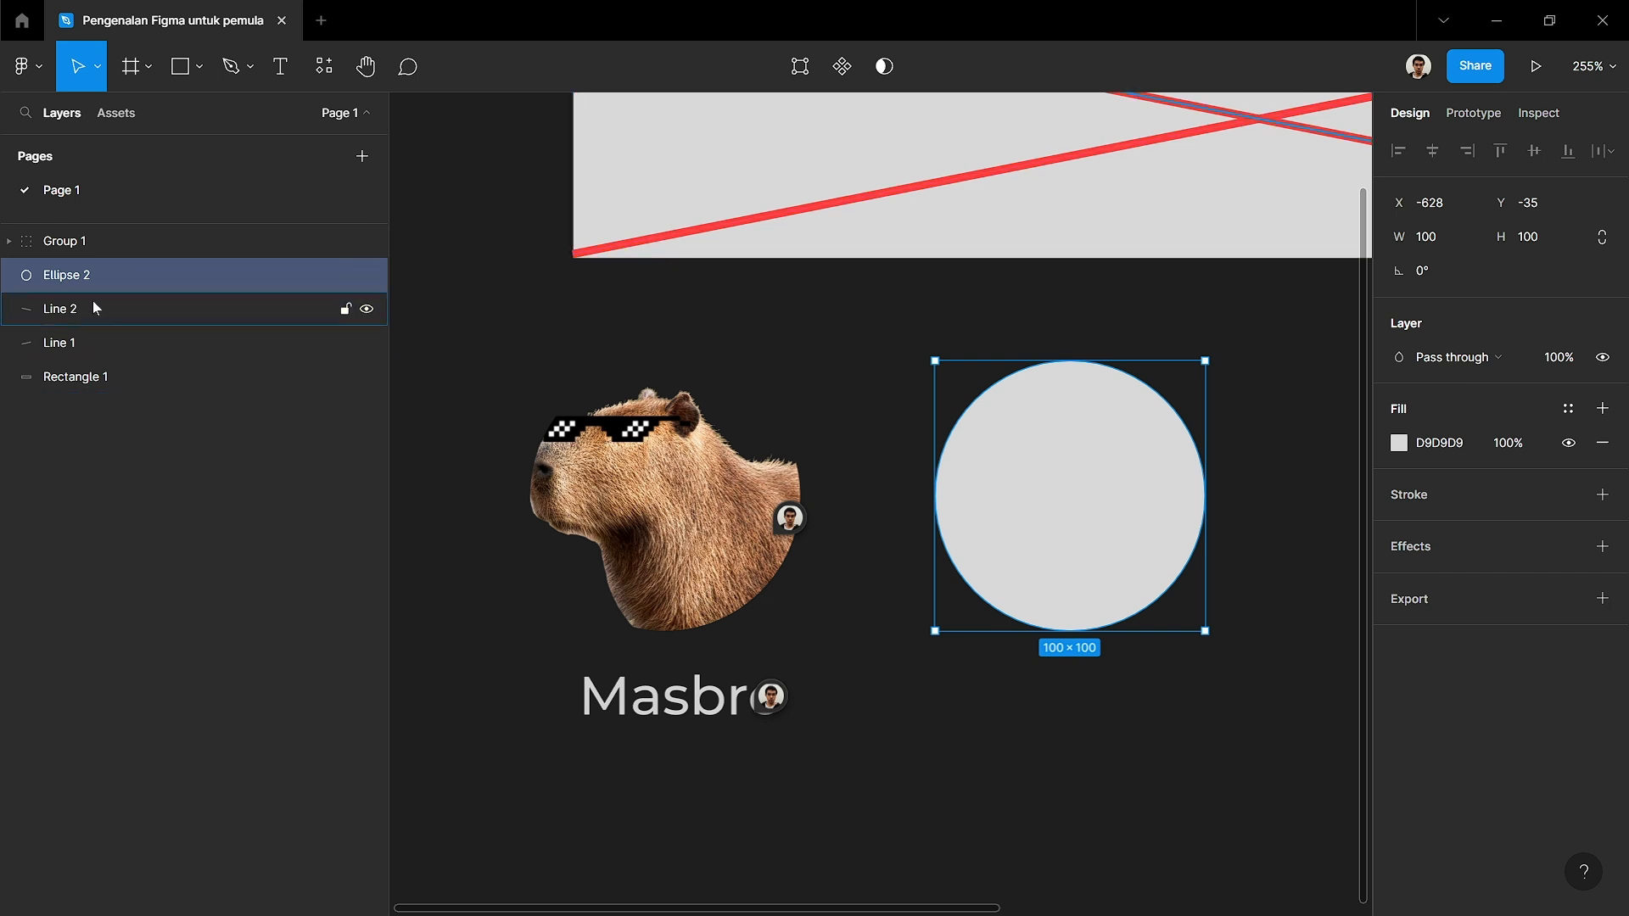
{"action": "left_click", "coordinate": [104, 375], "text": "shift"}
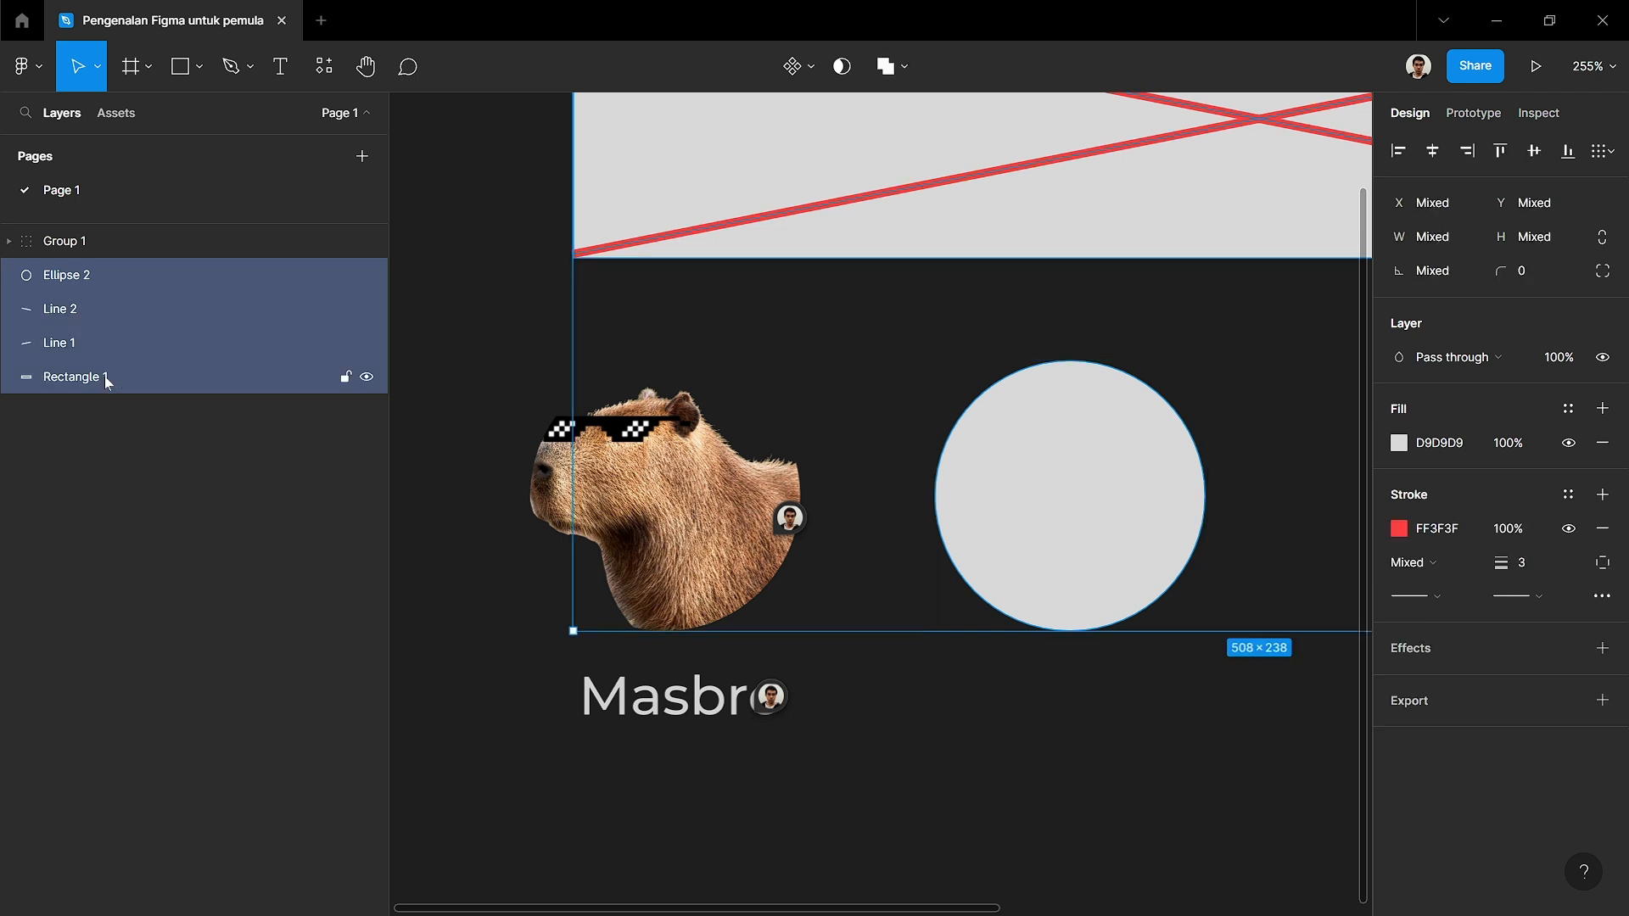
{"action": "key", "text": "ctrl+g"}
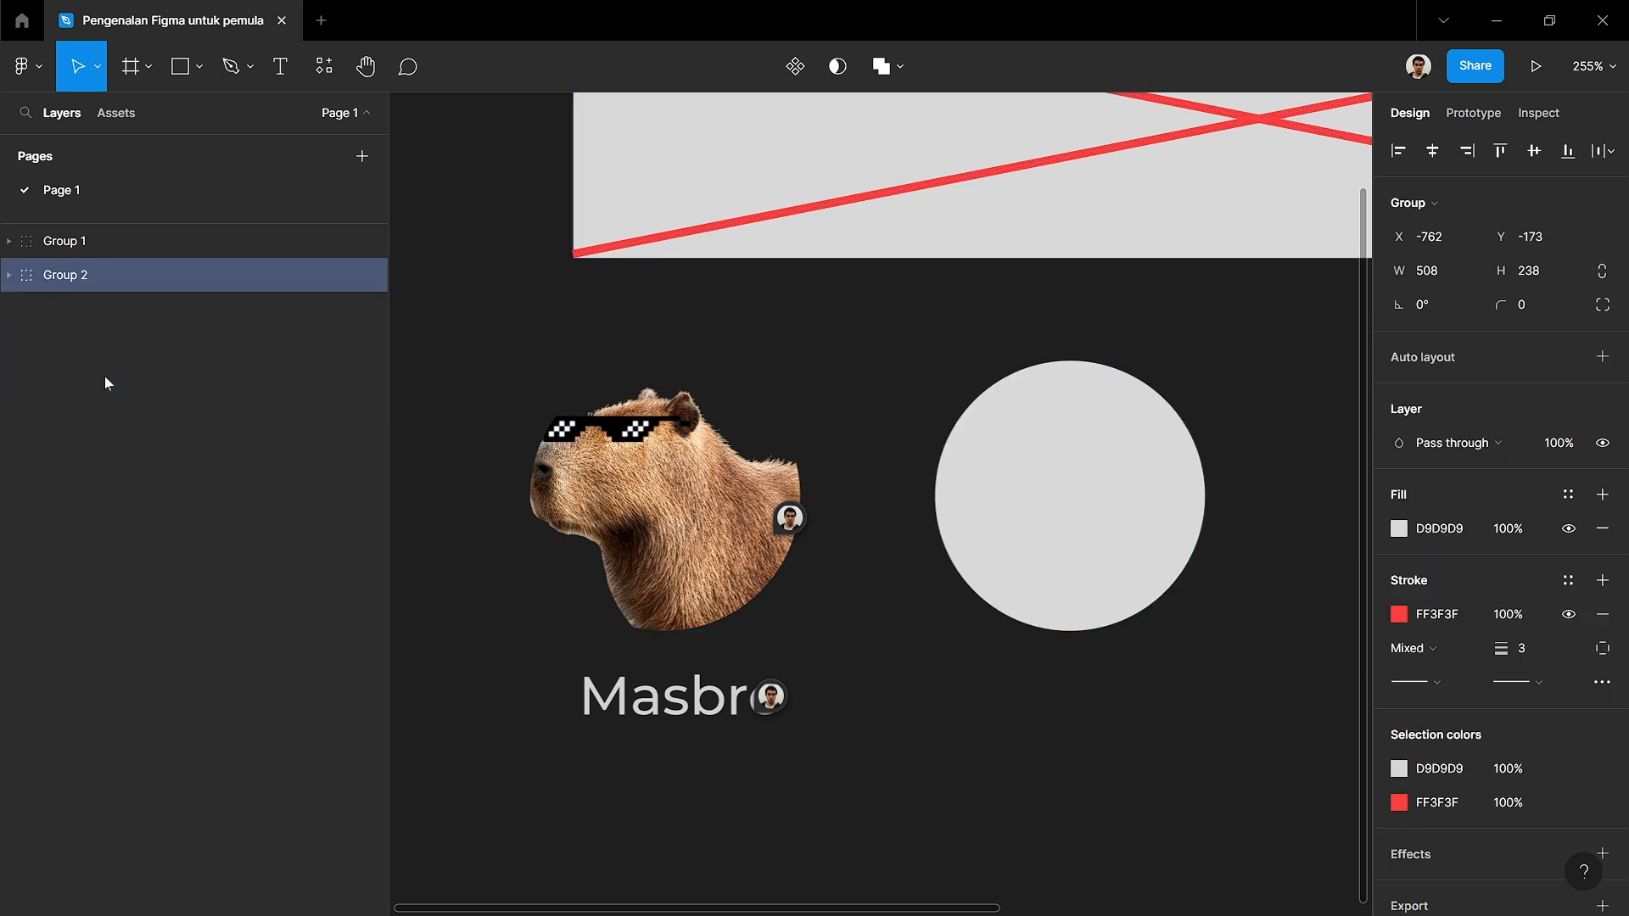
- Try to move the group containing the image circle and Masbro text, and undo the change
{"action": "scroll", "coordinate": [979, 515], "scroll_direction": "up", "scroll_amount": 1}
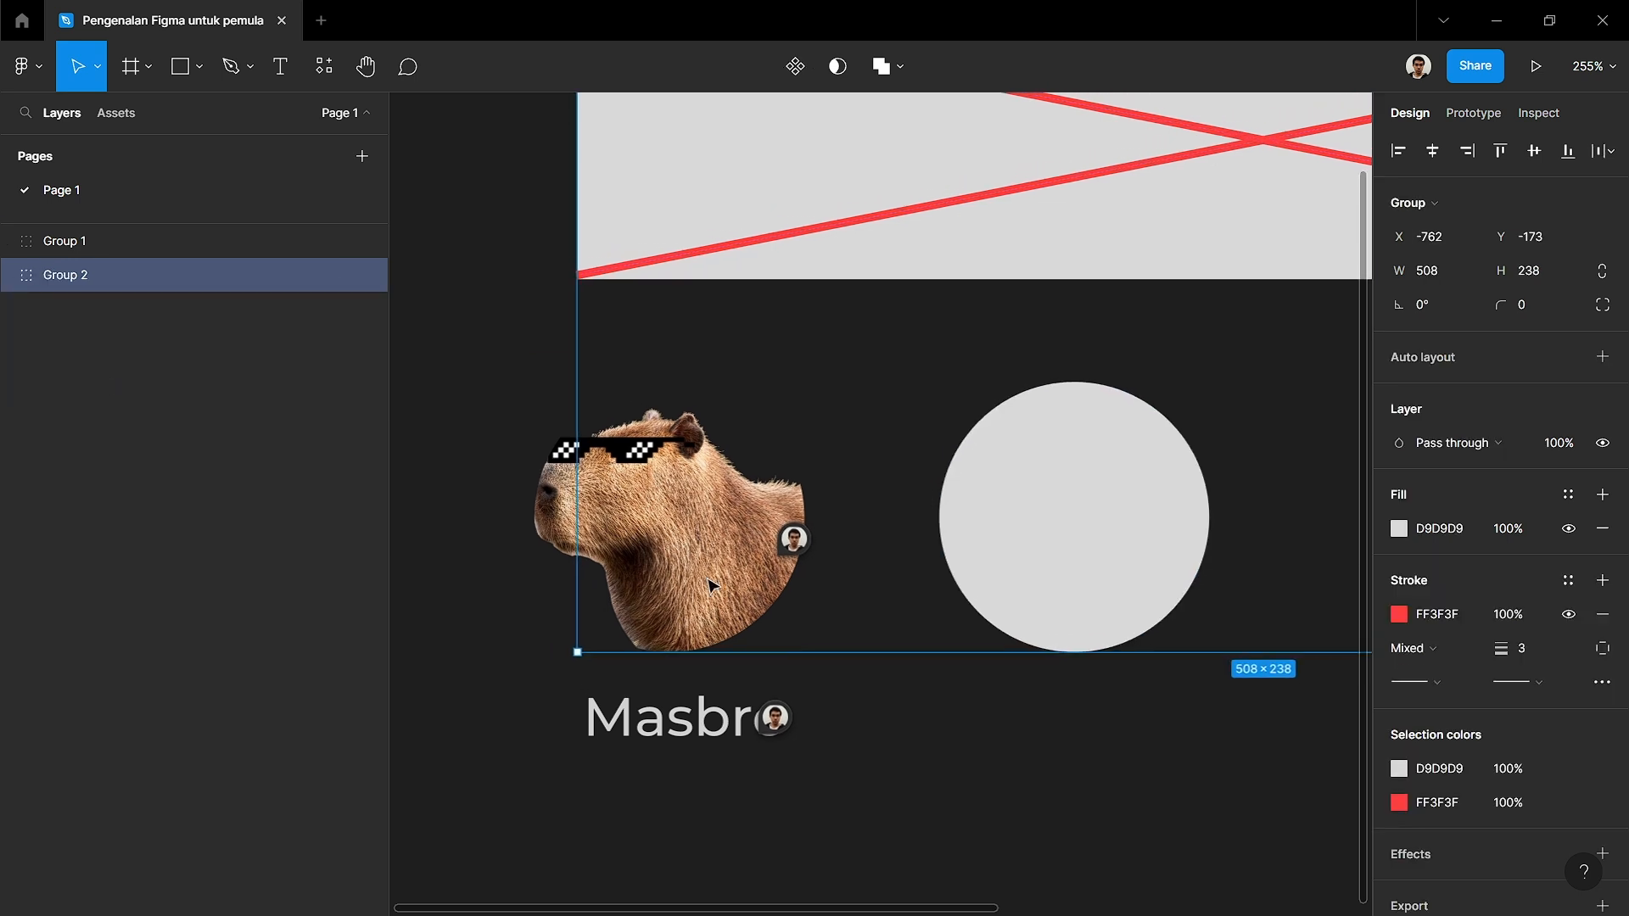
{"action": "left_click", "coordinate": [670, 560]}
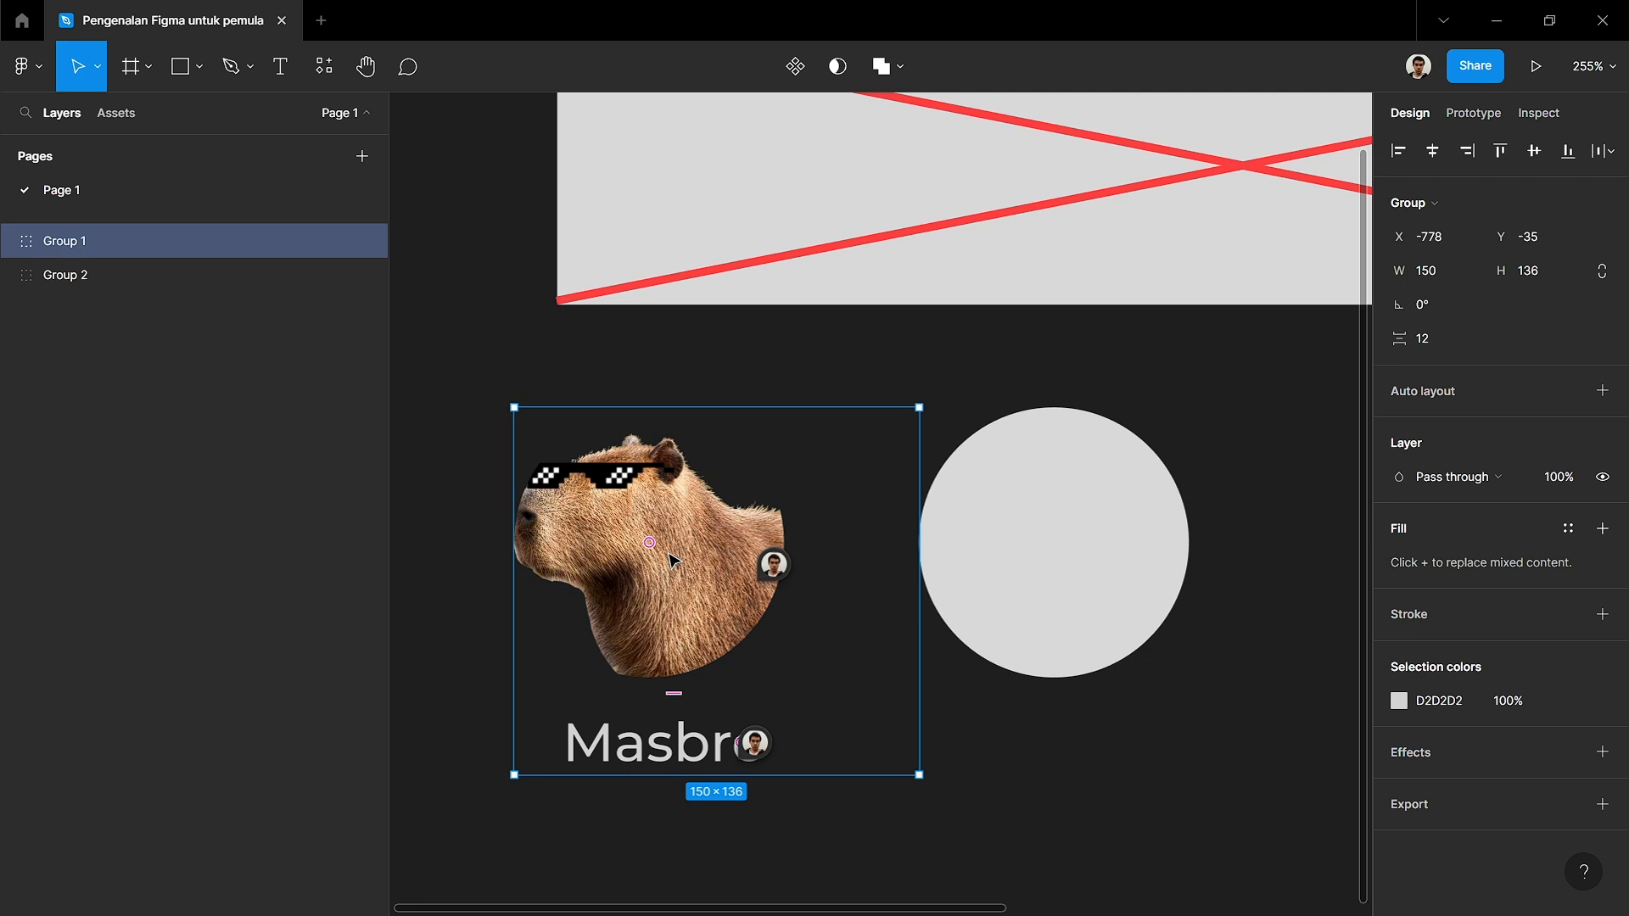
{"action": "scroll", "coordinate": [674, 568], "scroll_direction": "down", "scroll_amount": 5, "text": "ctrl"}
{"action": "left_click_drag", "start_coordinate": [661, 551], "coordinate": [714, 675]}
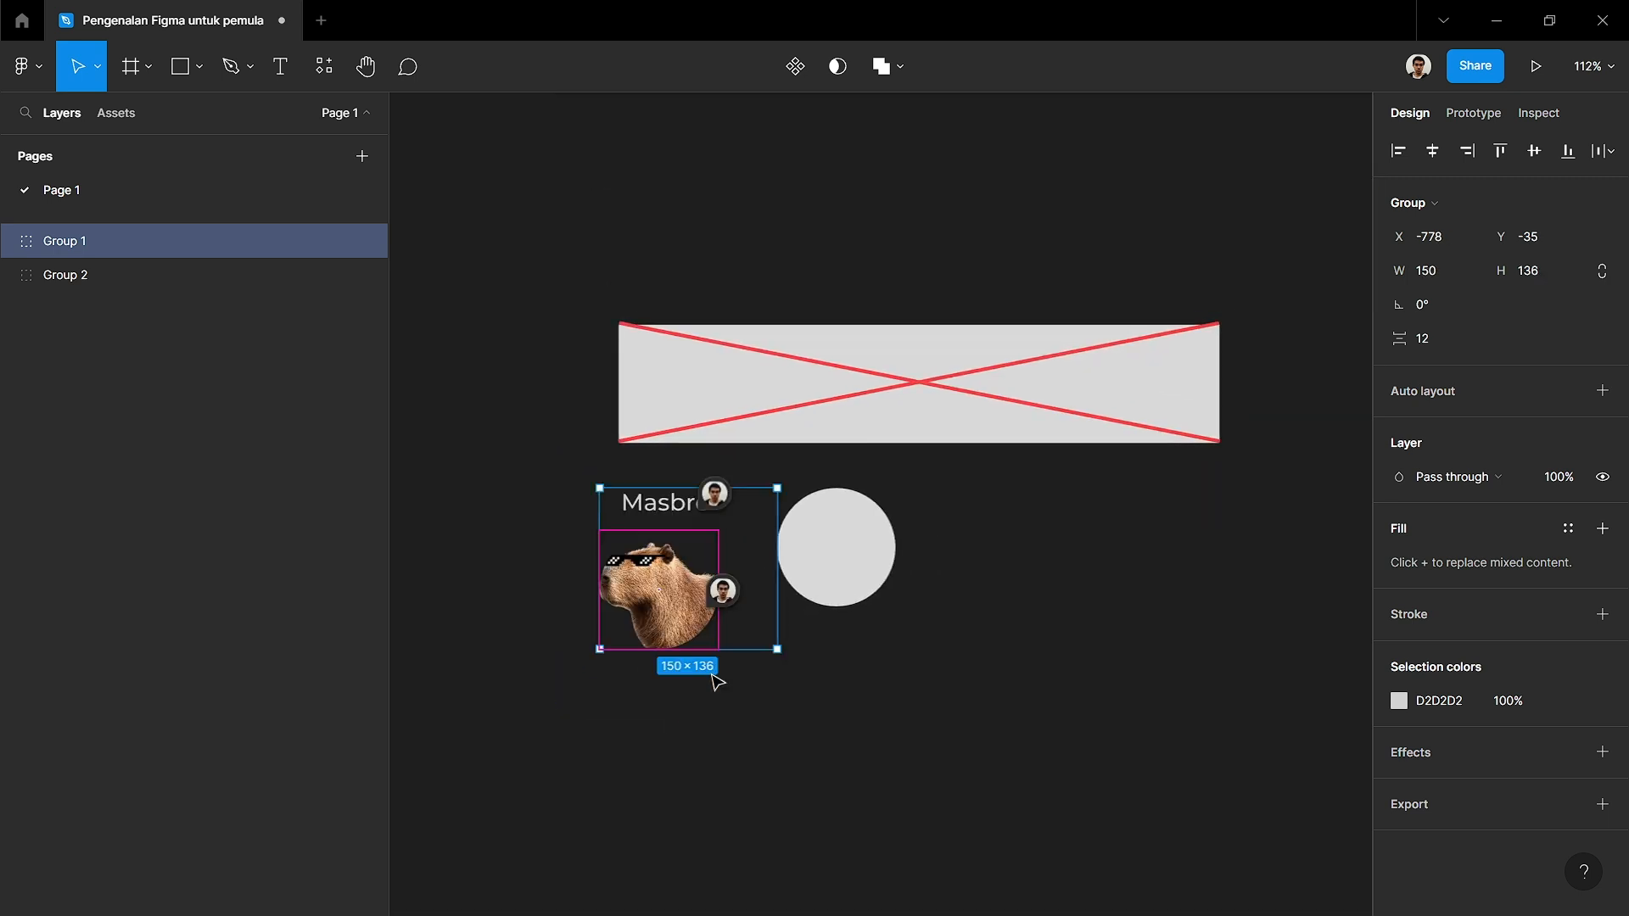
{"action": "key", "text": "ctrl+z"}
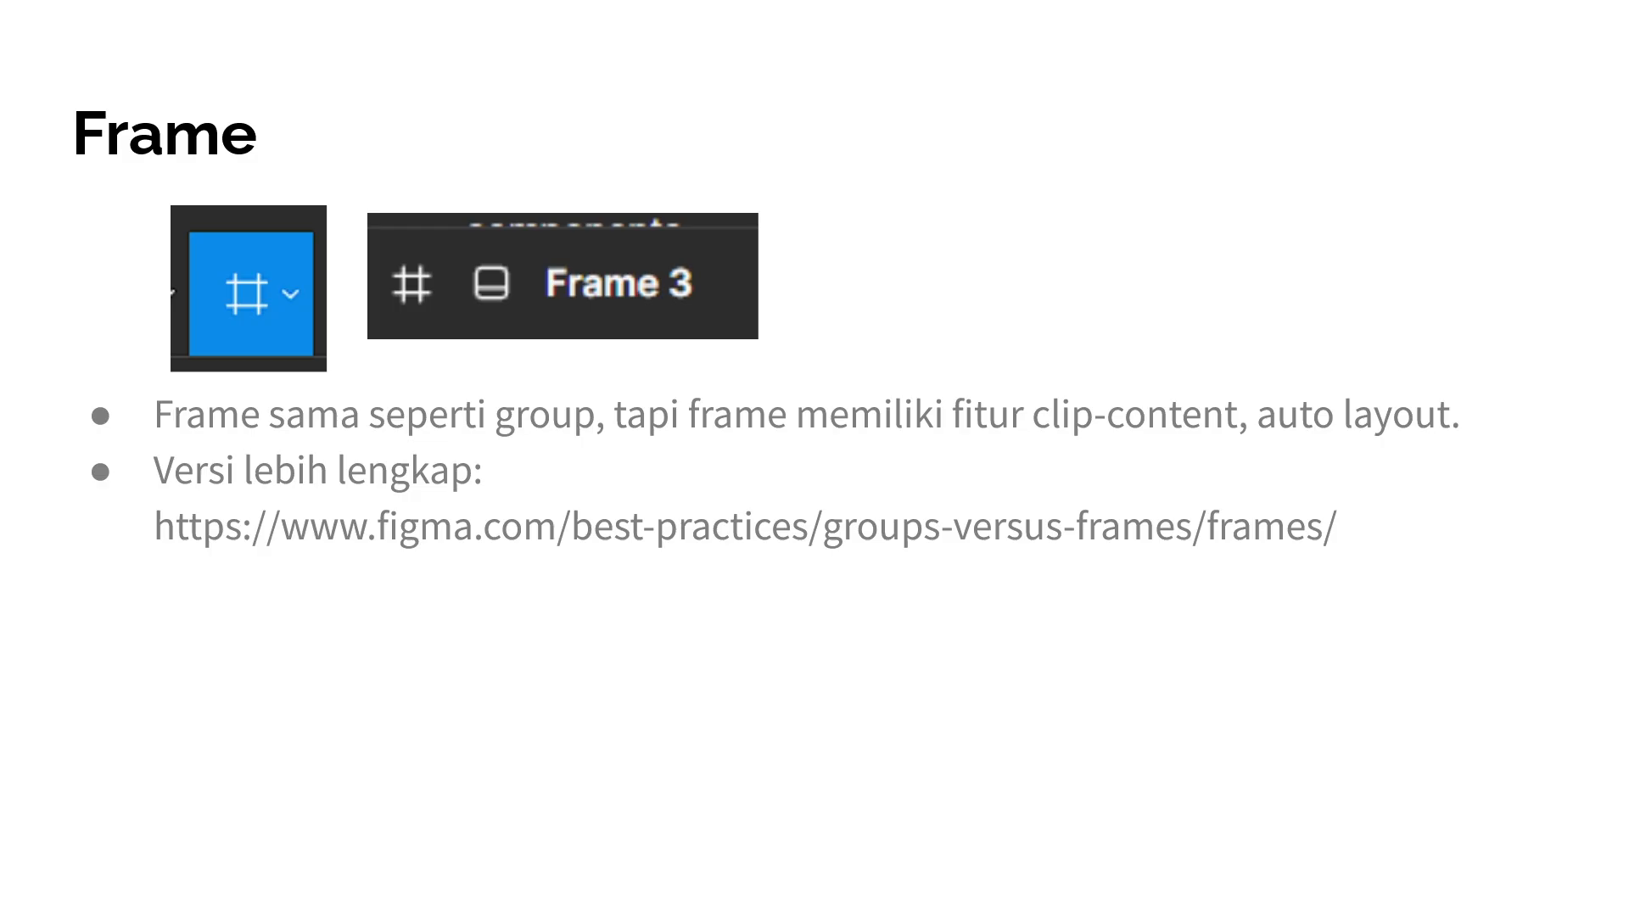